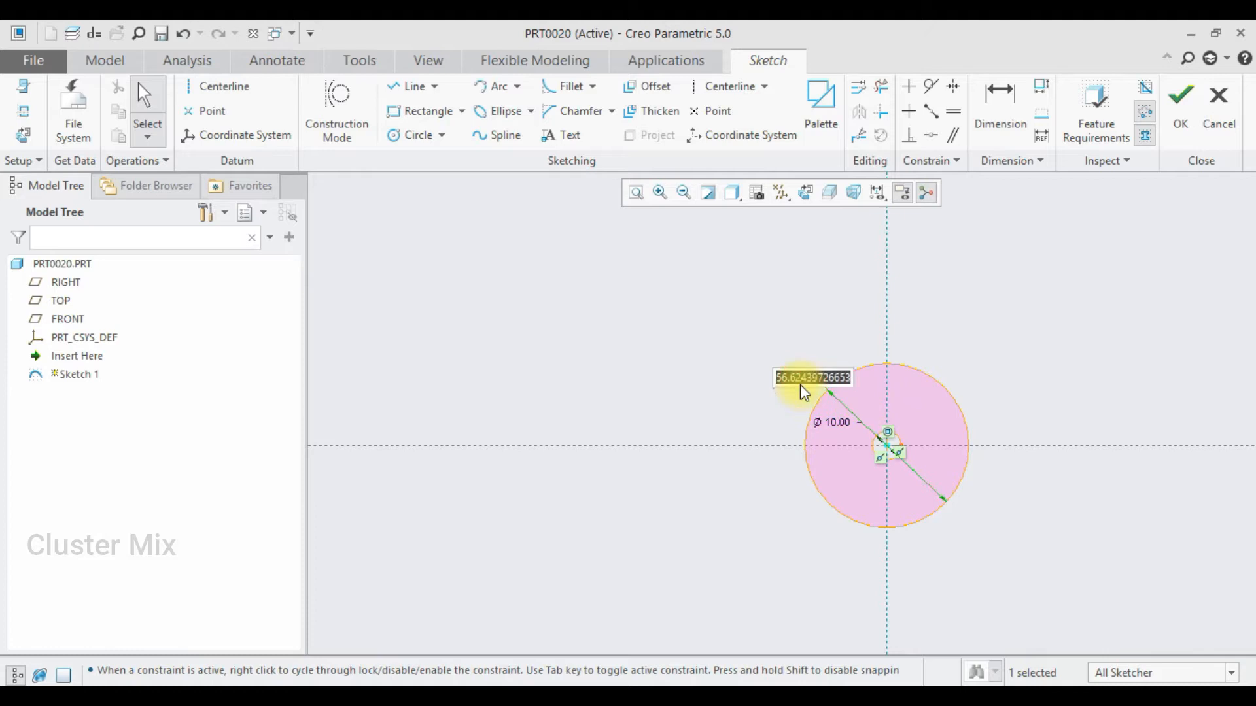
Set the second concentric circle's diameter to 6 and finish the sketch.
{"action": "key", "text": "Return"}
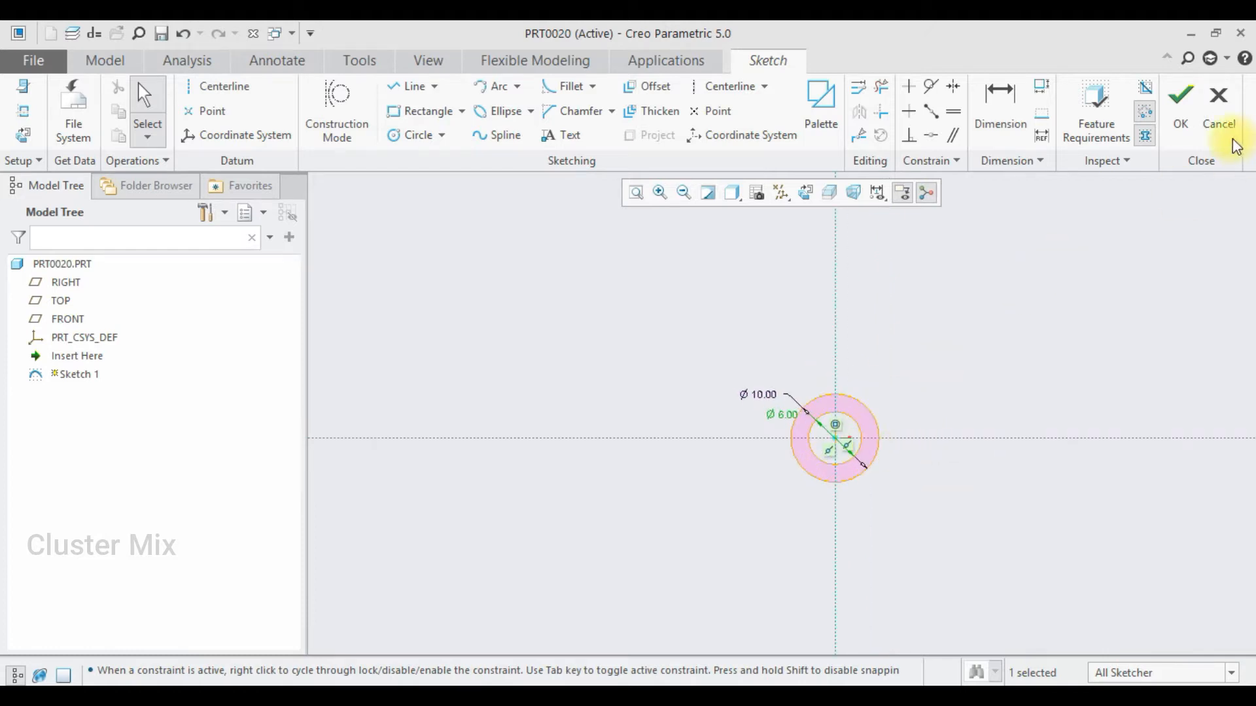
{"action": "left_click", "coordinate": [1177, 98]}
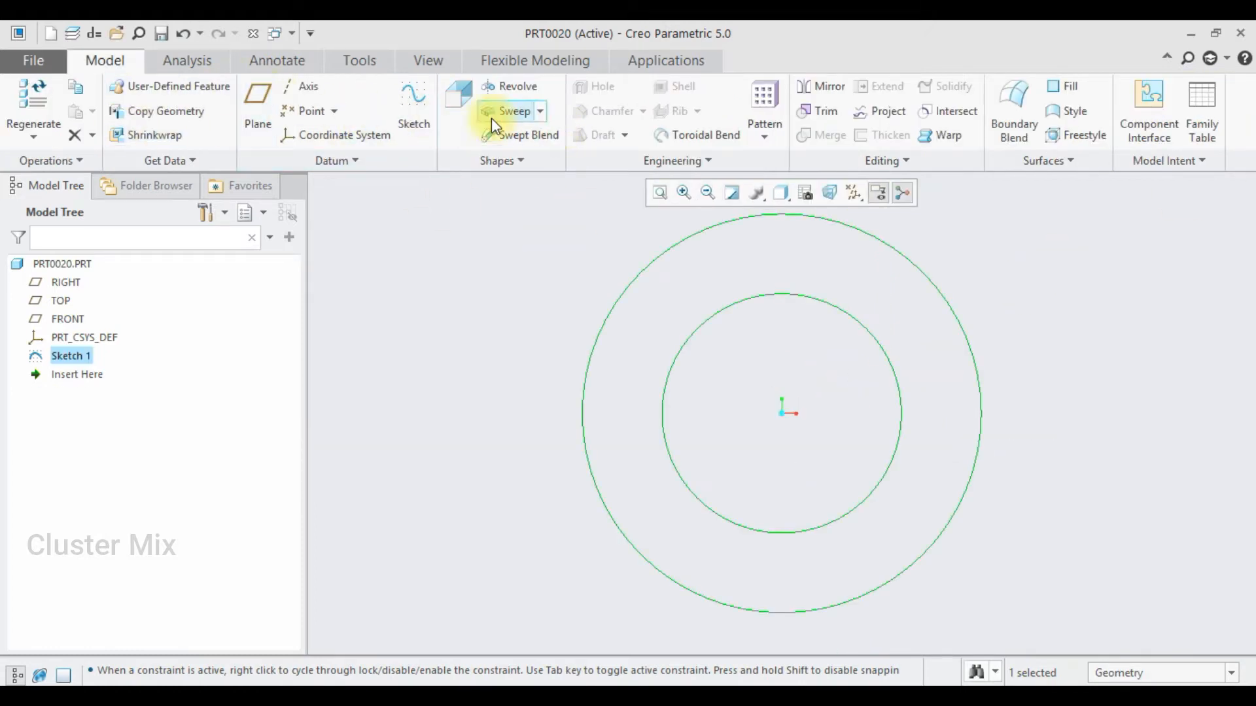
Extrude the ring sketch to a depth of 15 and show the part in its default orientation.
{"action": "double_click", "coordinate": [115, 113]}
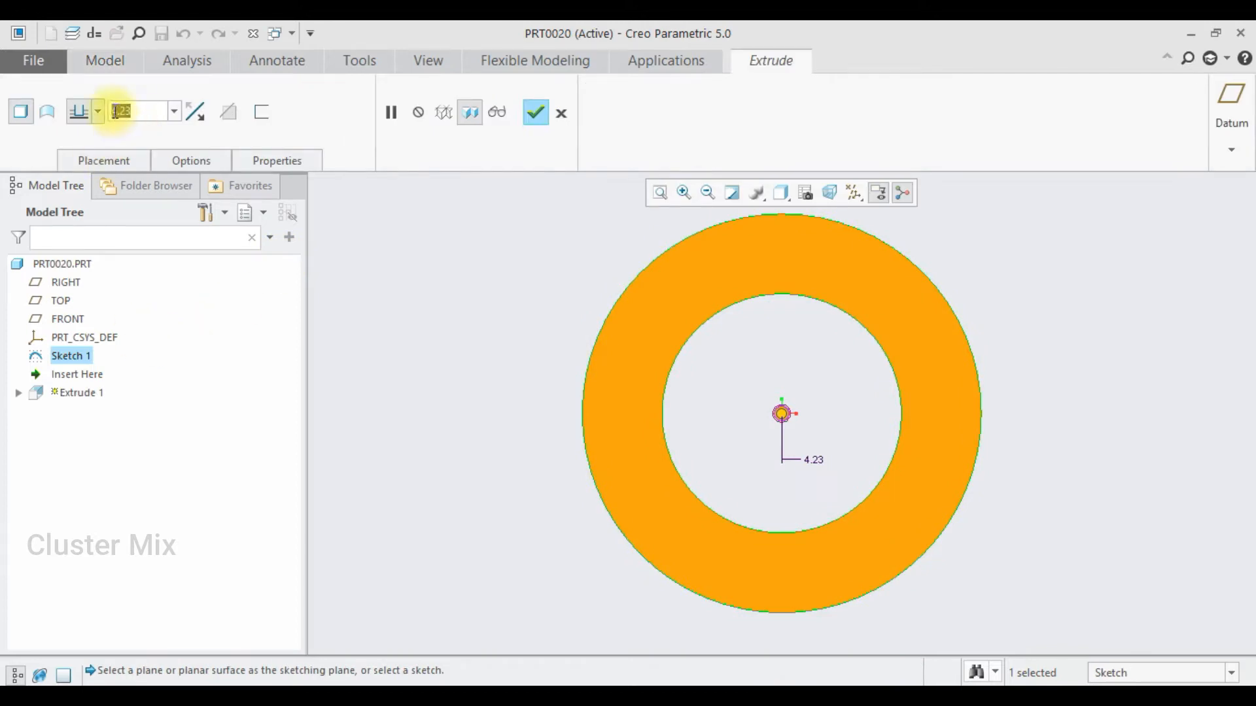
{"action": "type", "text": "15"}
{"action": "key", "text": "Return"}
{"action": "left_click", "coordinate": [535, 113]}
{"action": "key", "text": "ctrl+d"}
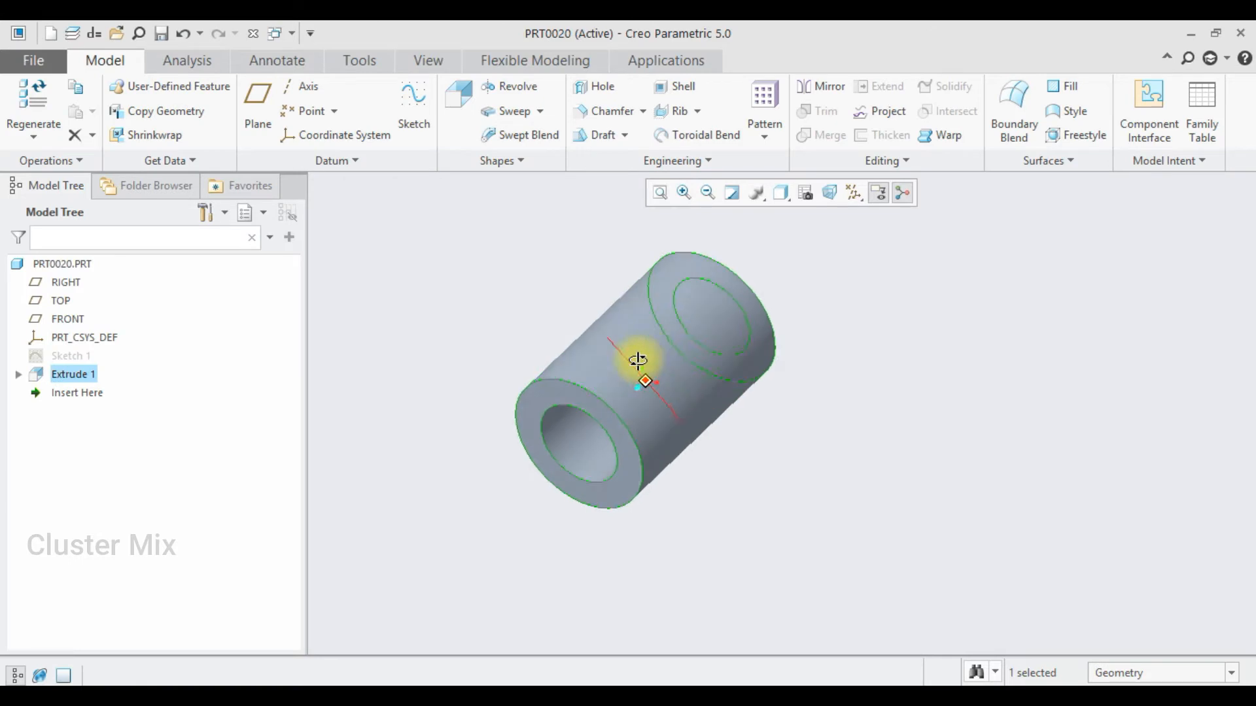
Start saving a copy of the part on the Desktop inside a new folder named "chain mechanism".
{"action": "left_click", "coordinate": [30, 66]}
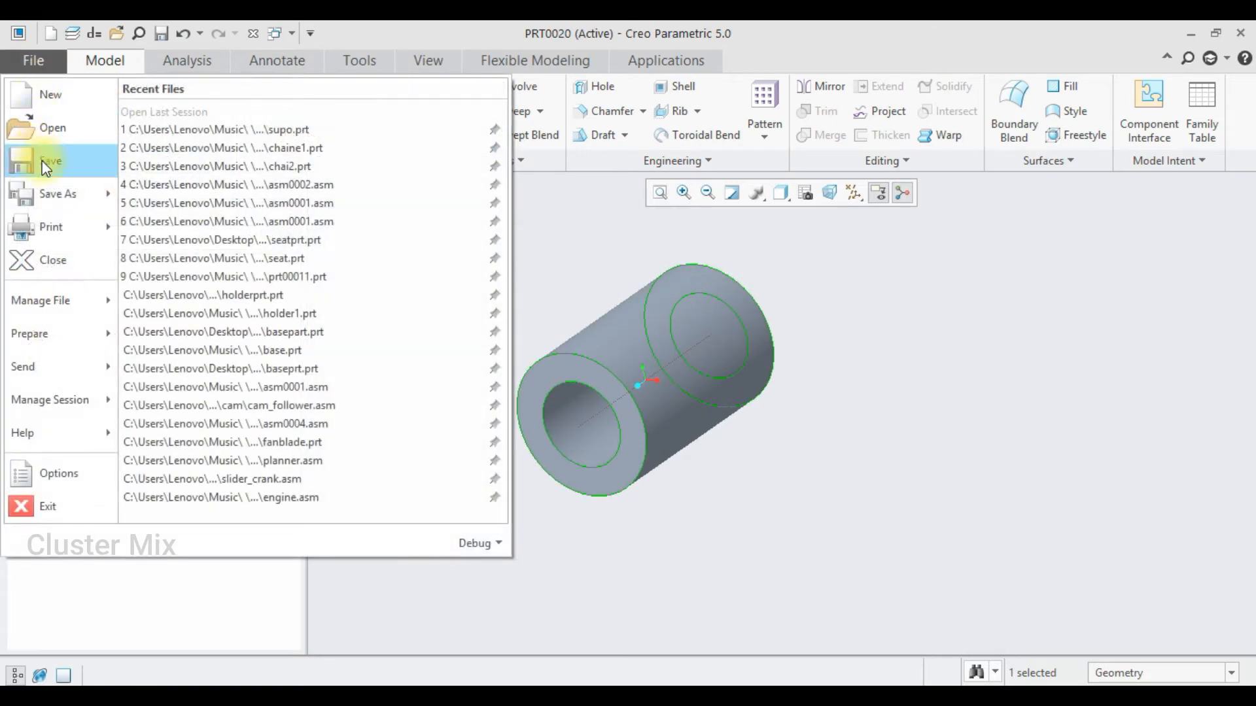
{"action": "left_click", "coordinate": [39, 189]}
{"action": "left_click", "coordinate": [325, 207]}
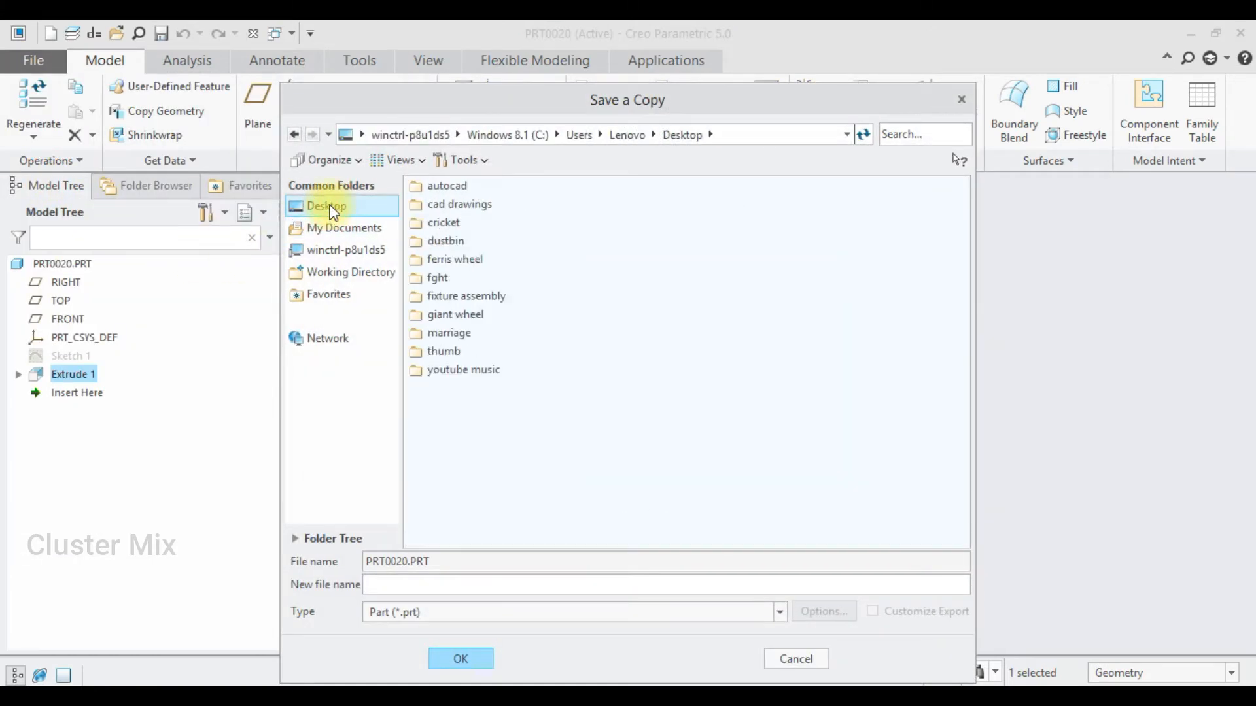
{"action": "right_click", "coordinate": [688, 378]}
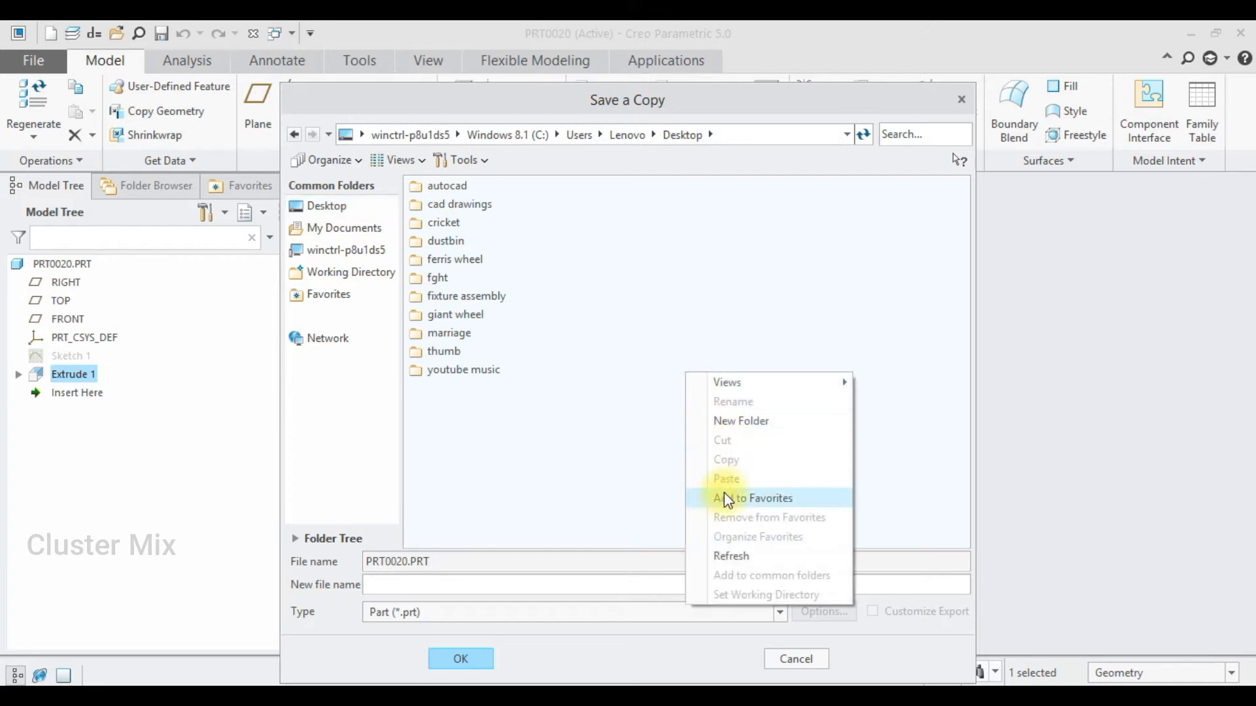
{"action": "left_click", "coordinate": [728, 422]}
{"action": "left_click", "coordinate": [538, 407]}
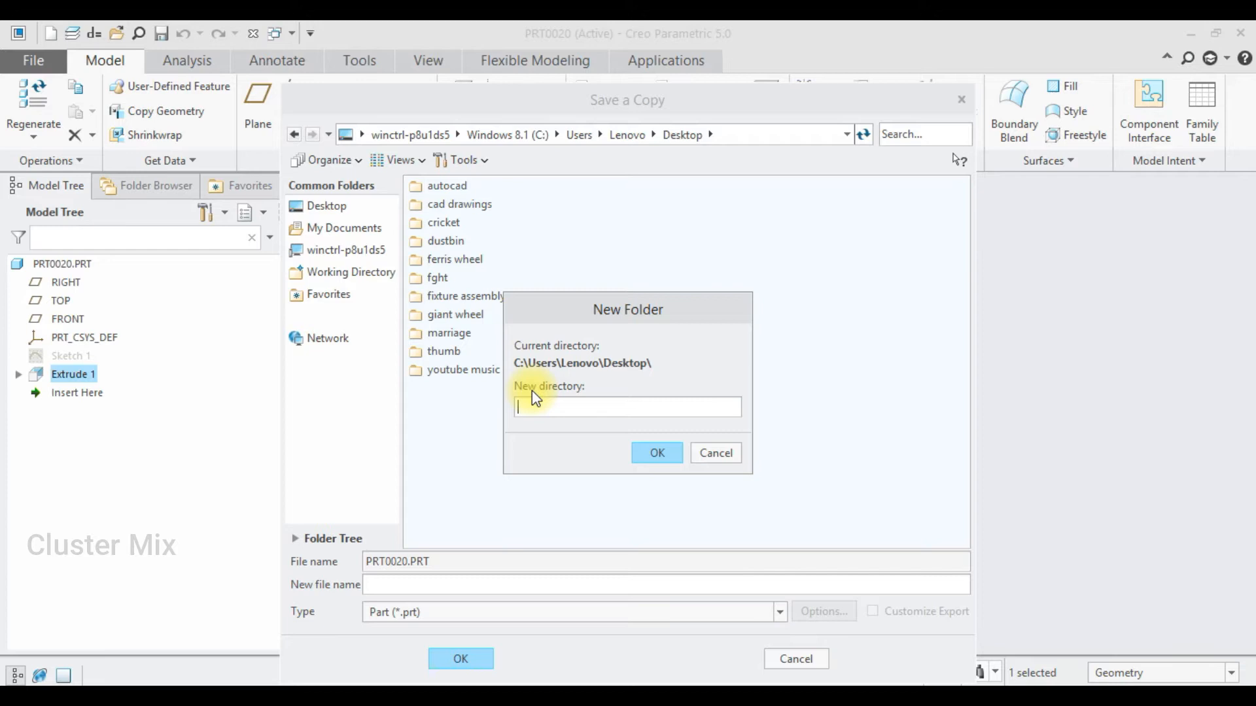
{"action": "type", "text": "chain mechanism"}
{"action": "left_click", "coordinate": [674, 453]}
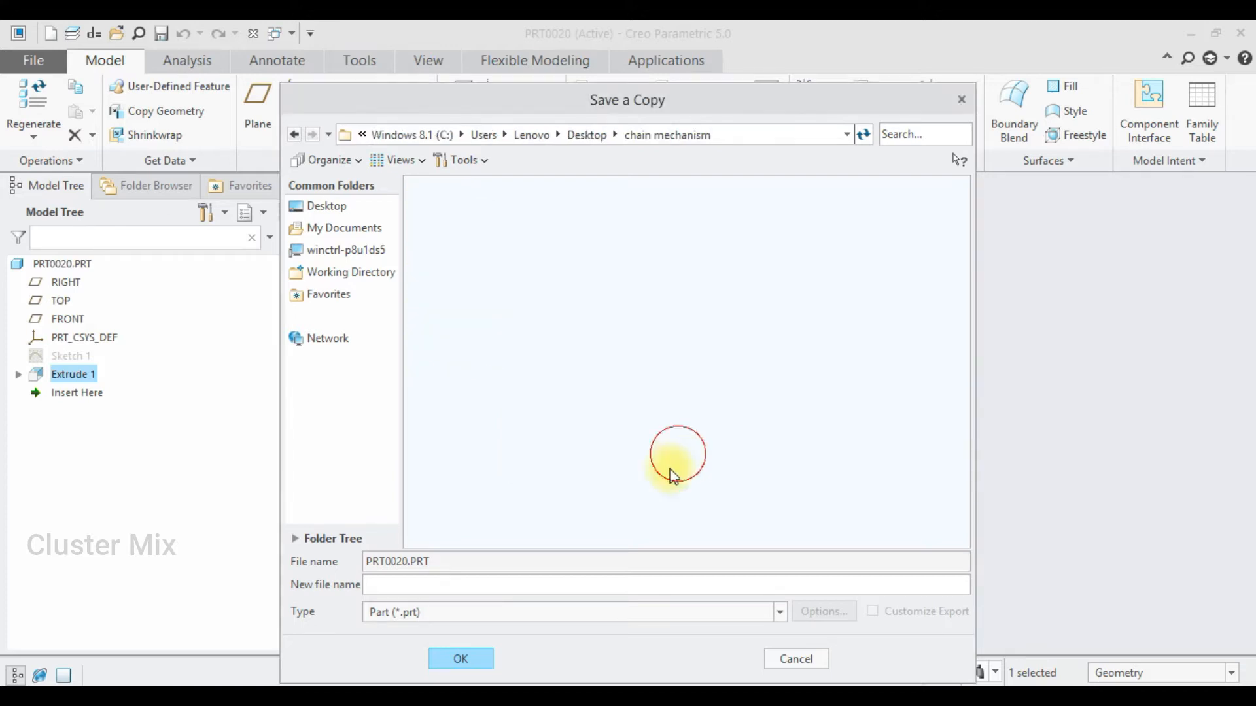
Name the copy "support" and save it as a part file in the chain mechanism folder.
{"action": "left_click", "coordinate": [384, 587]}
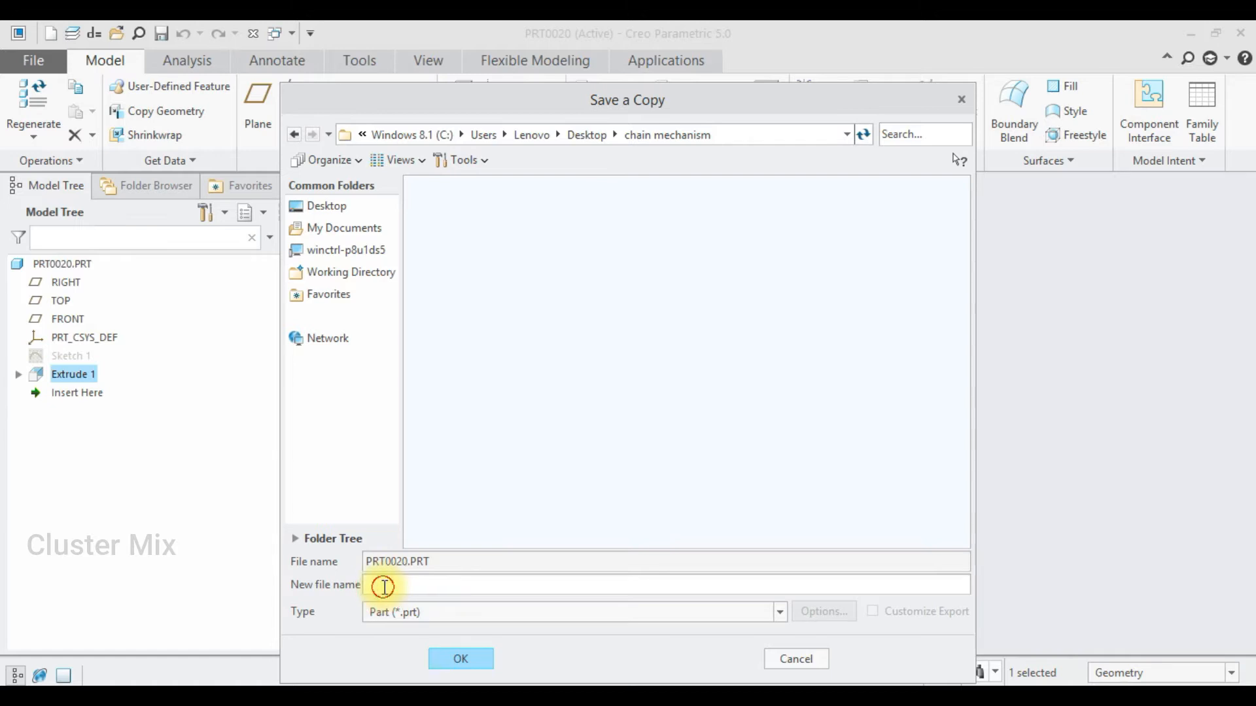
{"action": "left_click", "coordinate": [1151, 680]}
{"action": "left_click", "coordinate": [514, 585]}
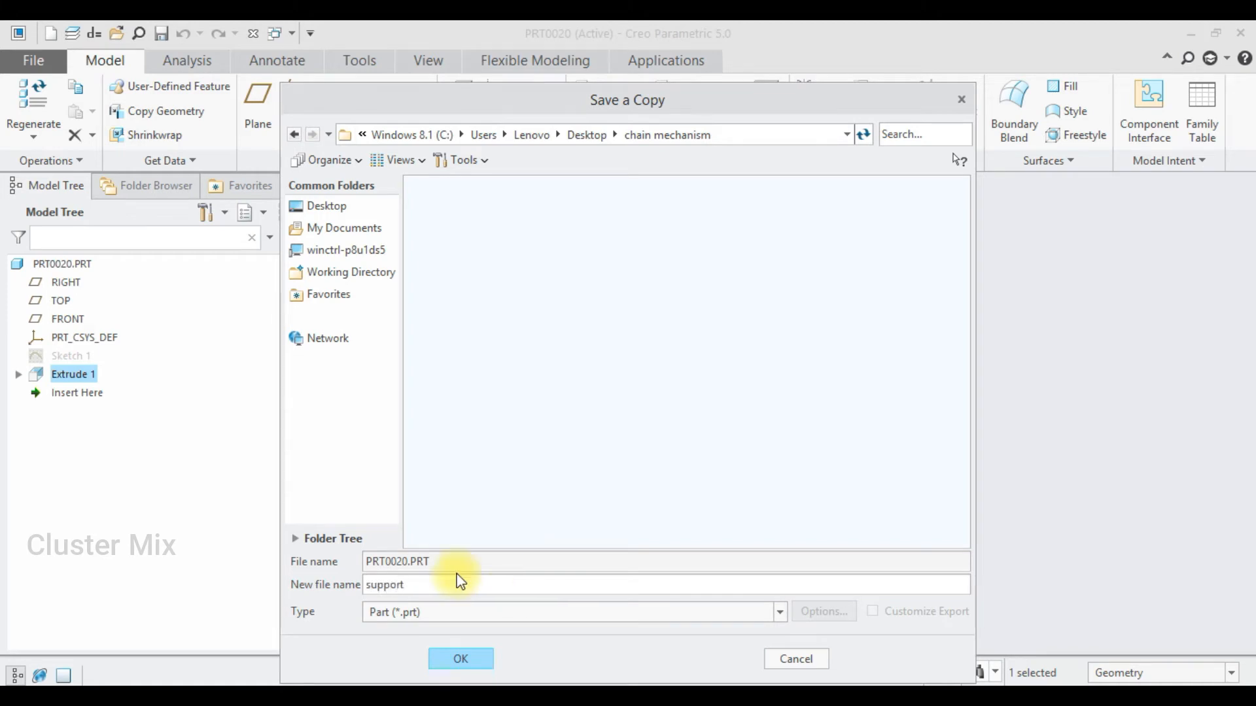
{"action": "left_click", "coordinate": [451, 652]}
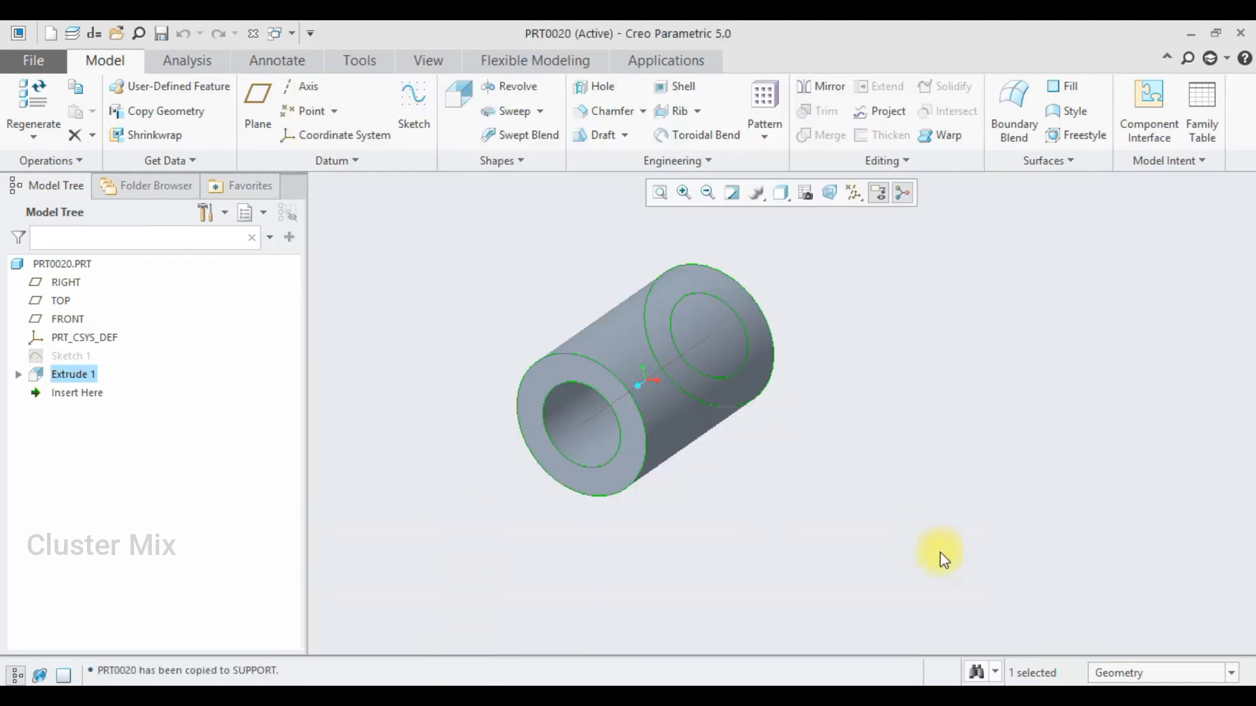
Close the tube part and create a new solid part, prt0021, from the mmns_part_solid template instead of the default one.
{"action": "left_click", "coordinate": [1159, 671]}
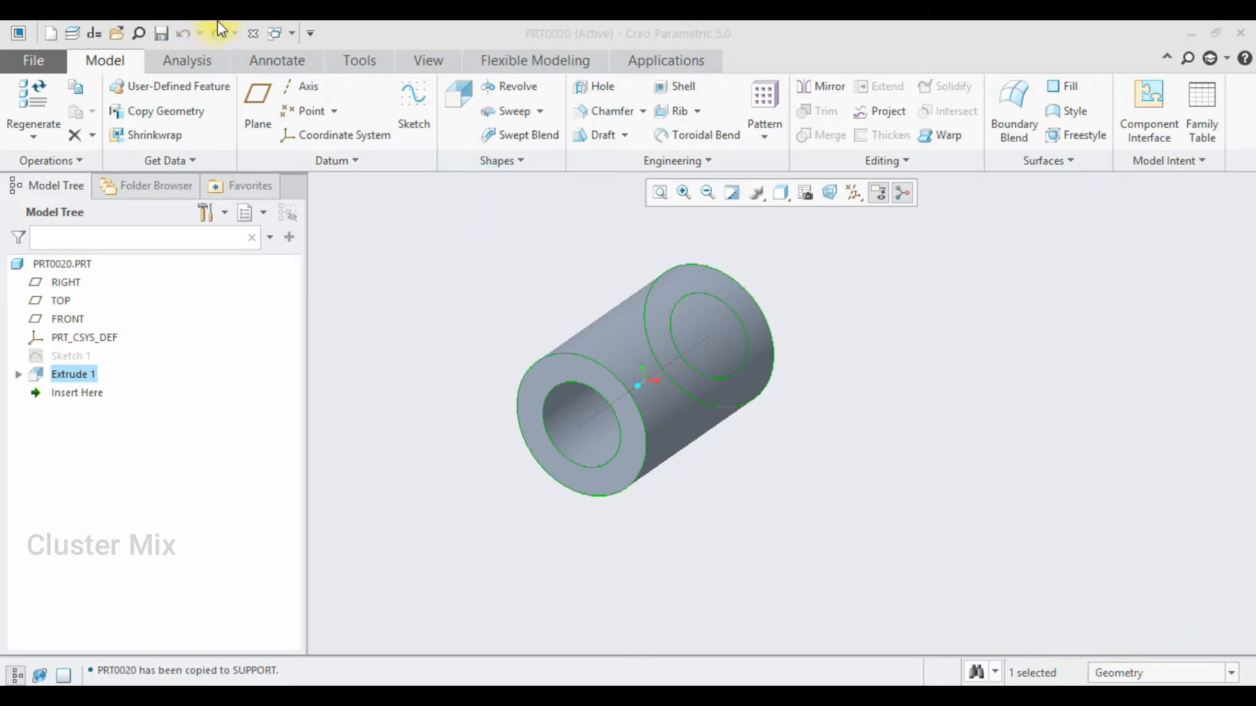
{"action": "left_click", "coordinate": [256, 33]}
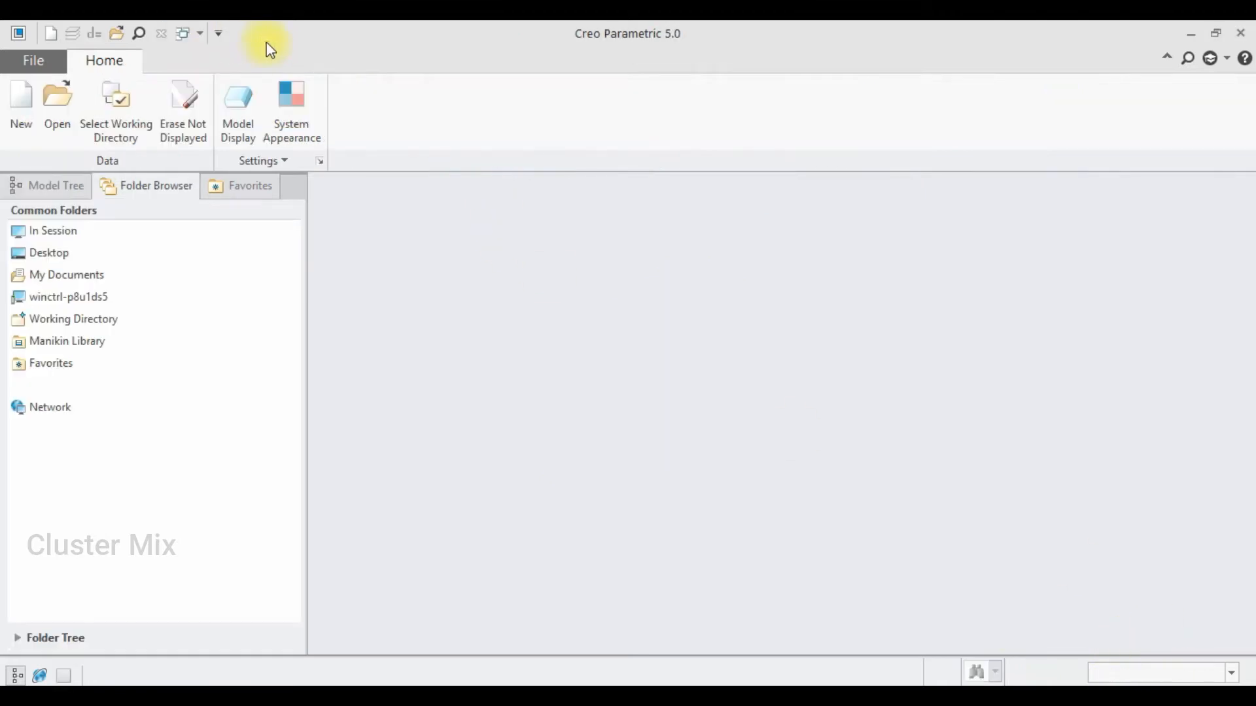
{"action": "left_click", "coordinate": [21, 104]}
{"action": "left_click", "coordinate": [536, 521]}
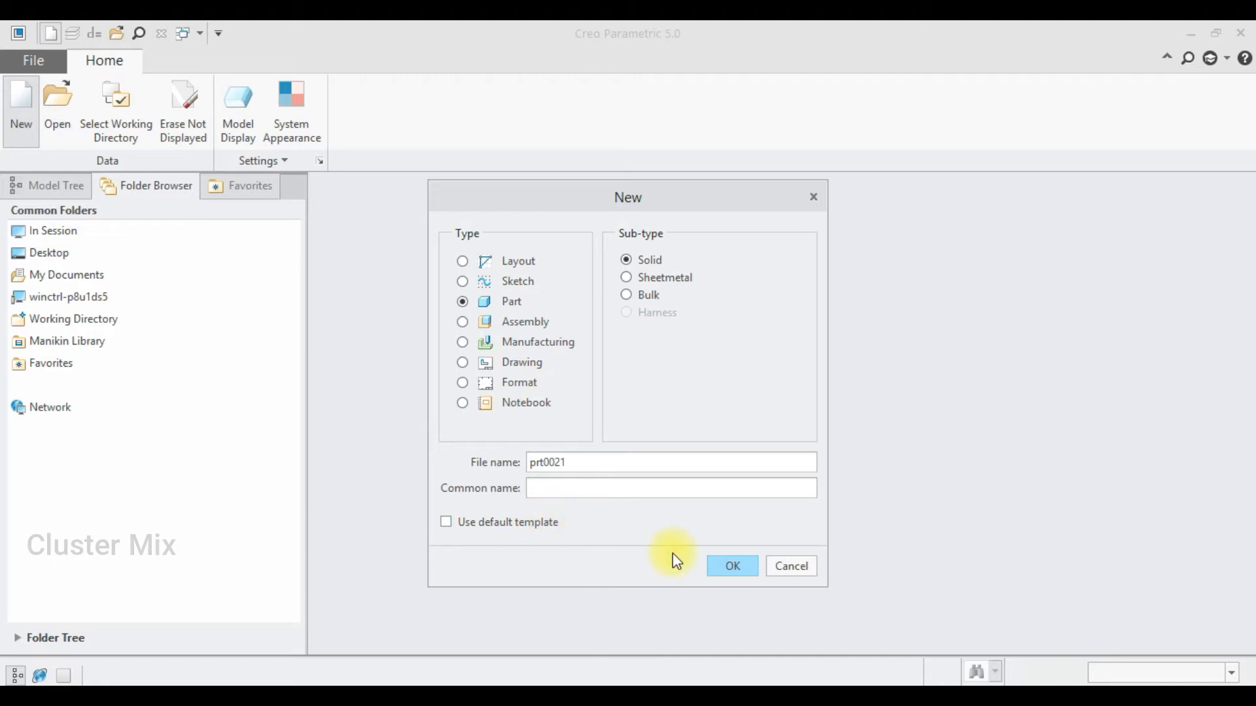
{"action": "left_click", "coordinate": [730, 567]}
{"action": "left_click_drag", "start_coordinate": [776, 277], "coordinate": [783, 297]}
{"action": "left_click", "coordinate": [542, 264]}
{"action": "double_click", "coordinate": [537, 273]}
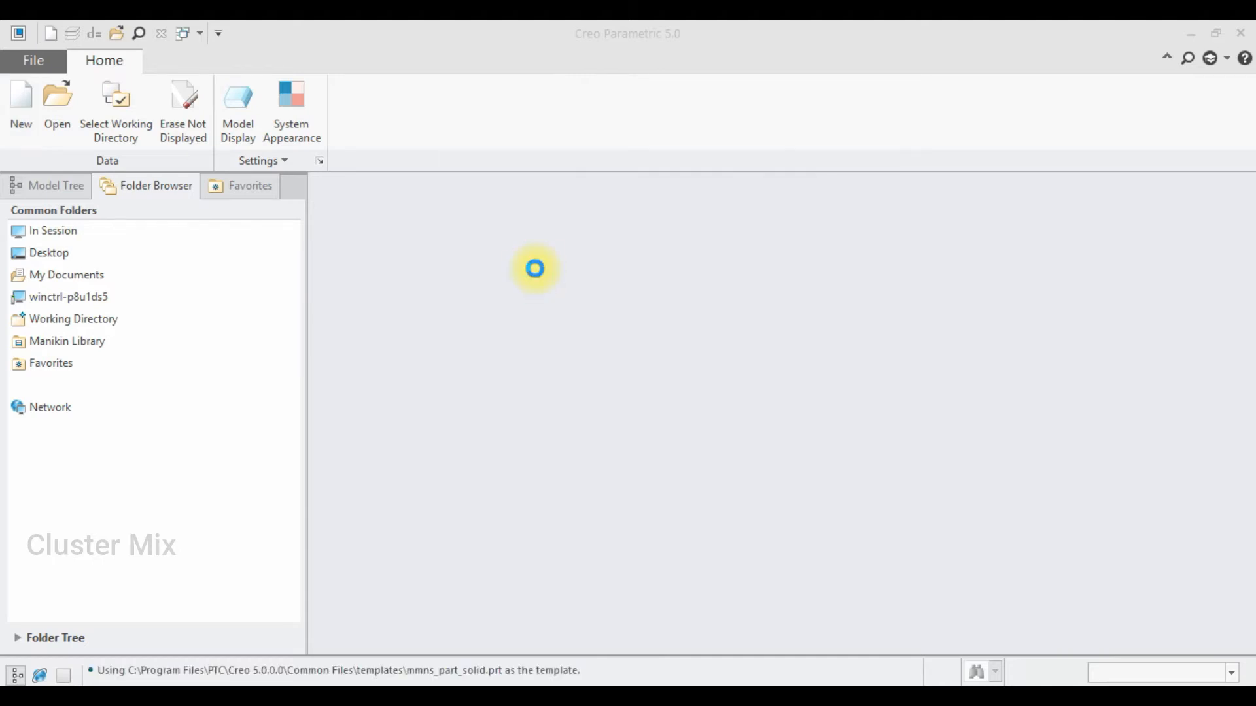
{"action": "left_click", "coordinate": [1154, 663]}
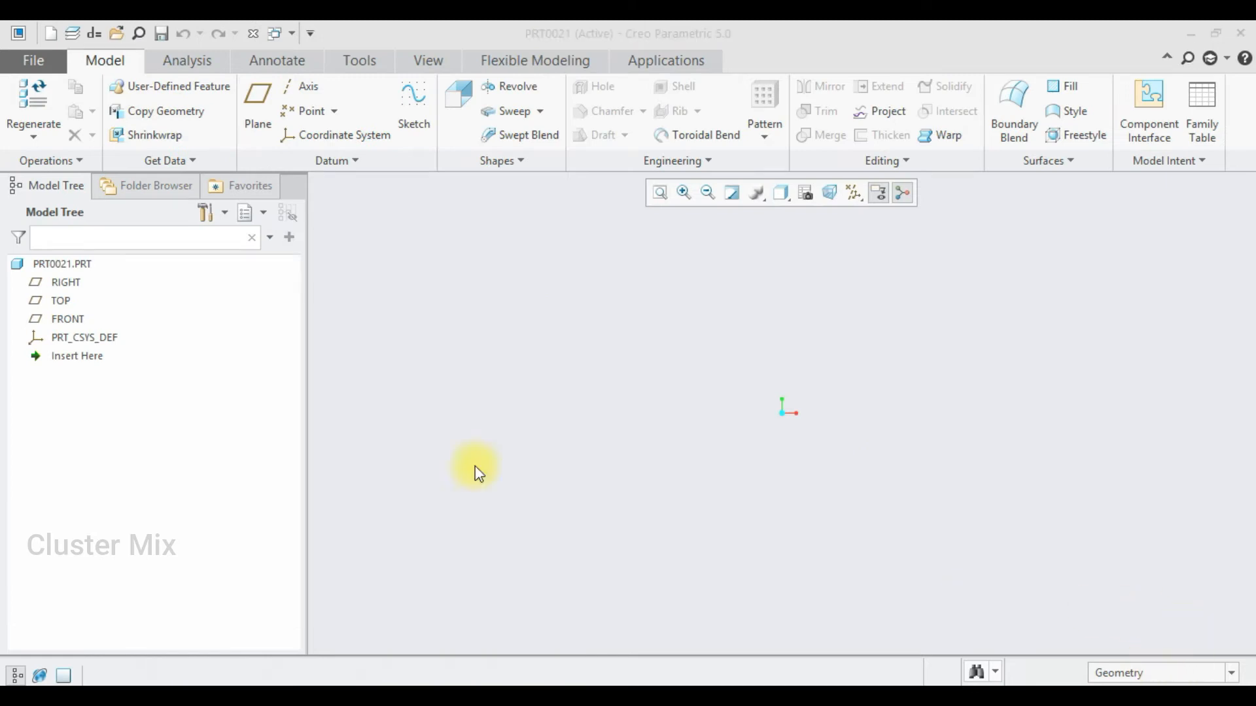
On the FRONT plane, sketch two concentric circles centred on the horizontal reference, about 175 mm left of the vertical reference, the inner about 86 mm across.
{"action": "left_click", "coordinate": [71, 320]}
{"action": "left_click", "coordinate": [75, 257]}
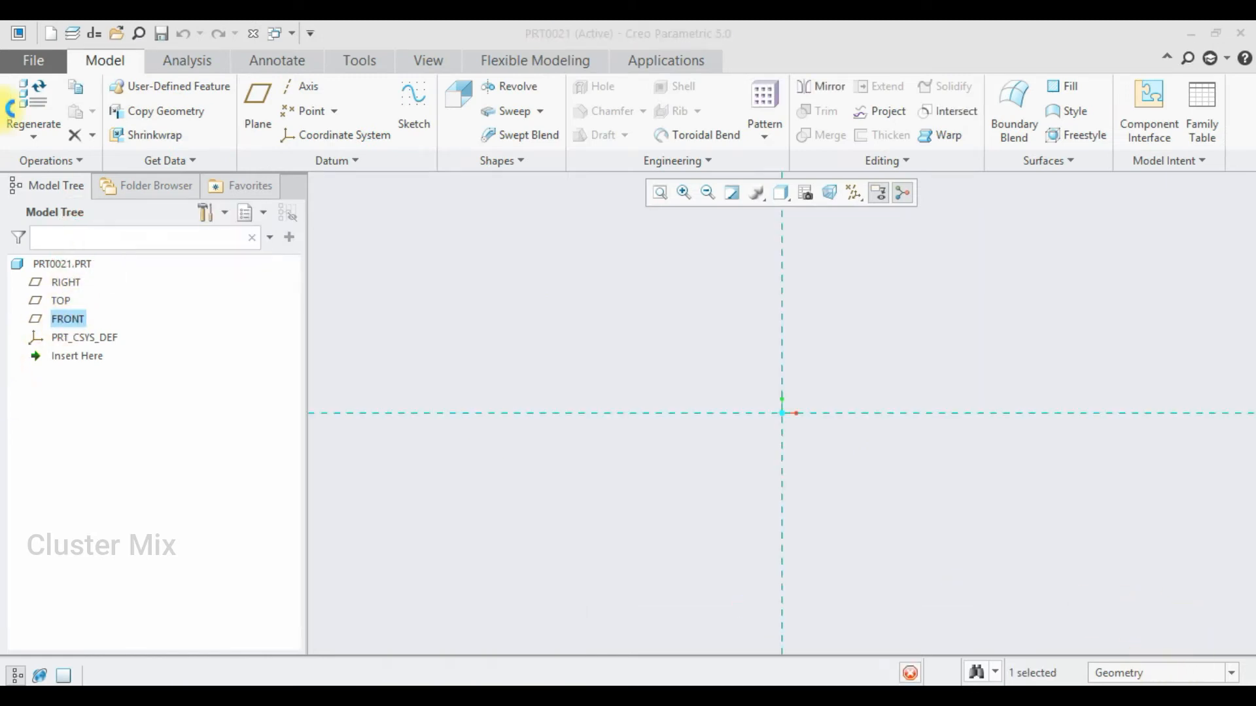
{"action": "left_click", "coordinate": [22, 134]}
{"action": "left_click", "coordinate": [411, 135]}
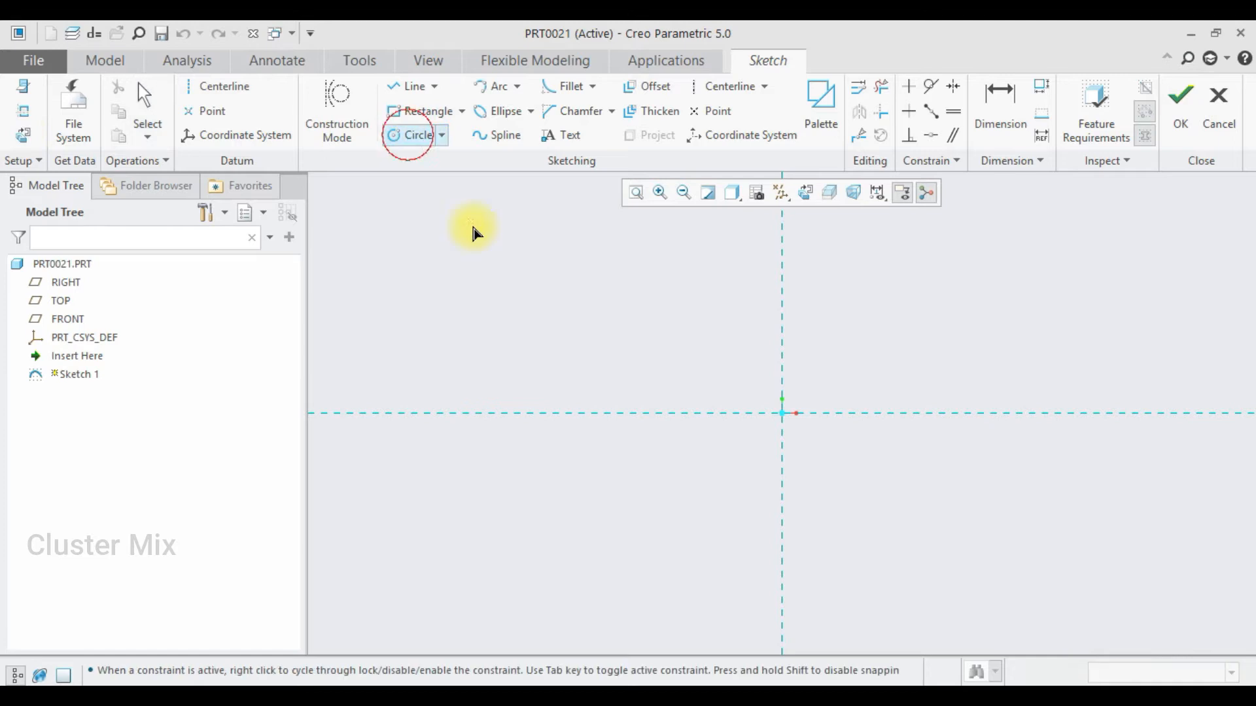
{"action": "left_click", "coordinate": [649, 413]}
{"action": "left_click", "coordinate": [637, 384]}
{"action": "left_click", "coordinate": [649, 413]}
{"action": "left_click", "coordinate": [605, 368]}
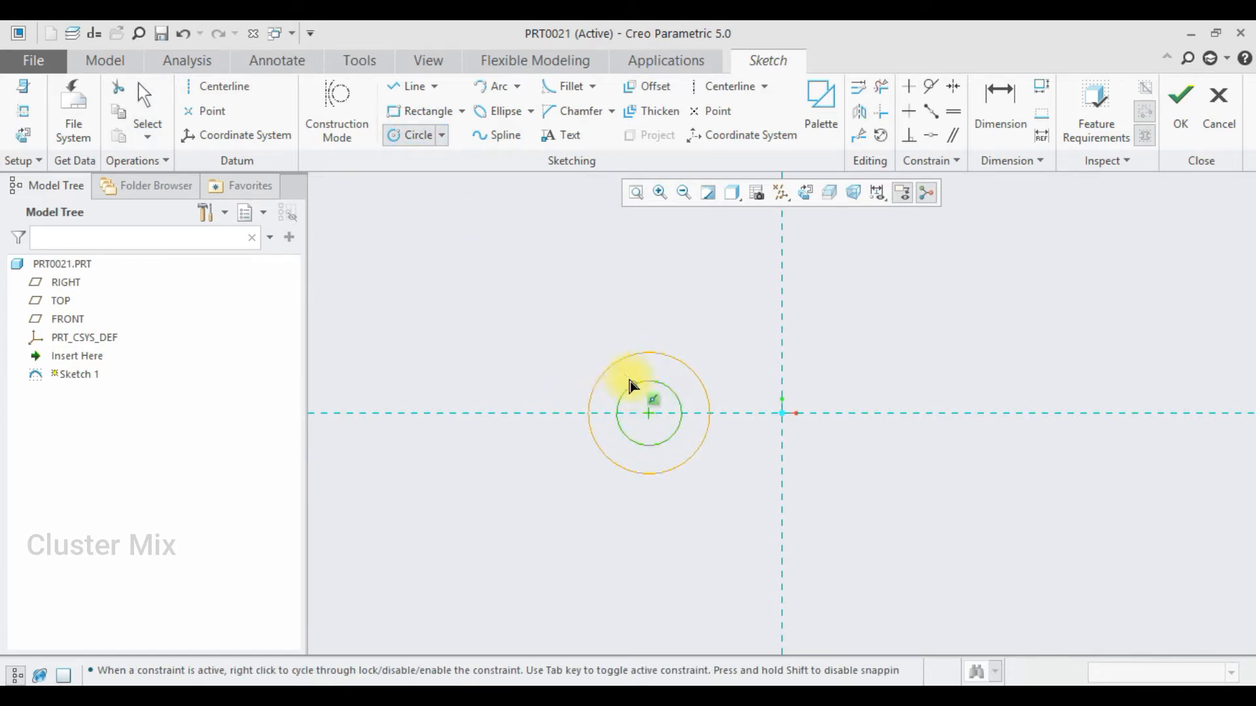
{"action": "middle_click", "coordinate": [628, 389]}
Set the diameters of the two concentric circles to 6 mm and 16 mm.
{"action": "double_click", "coordinate": [552, 359]}
{"action": "type", "text": "6"}
{"action": "key", "text": "Return"}
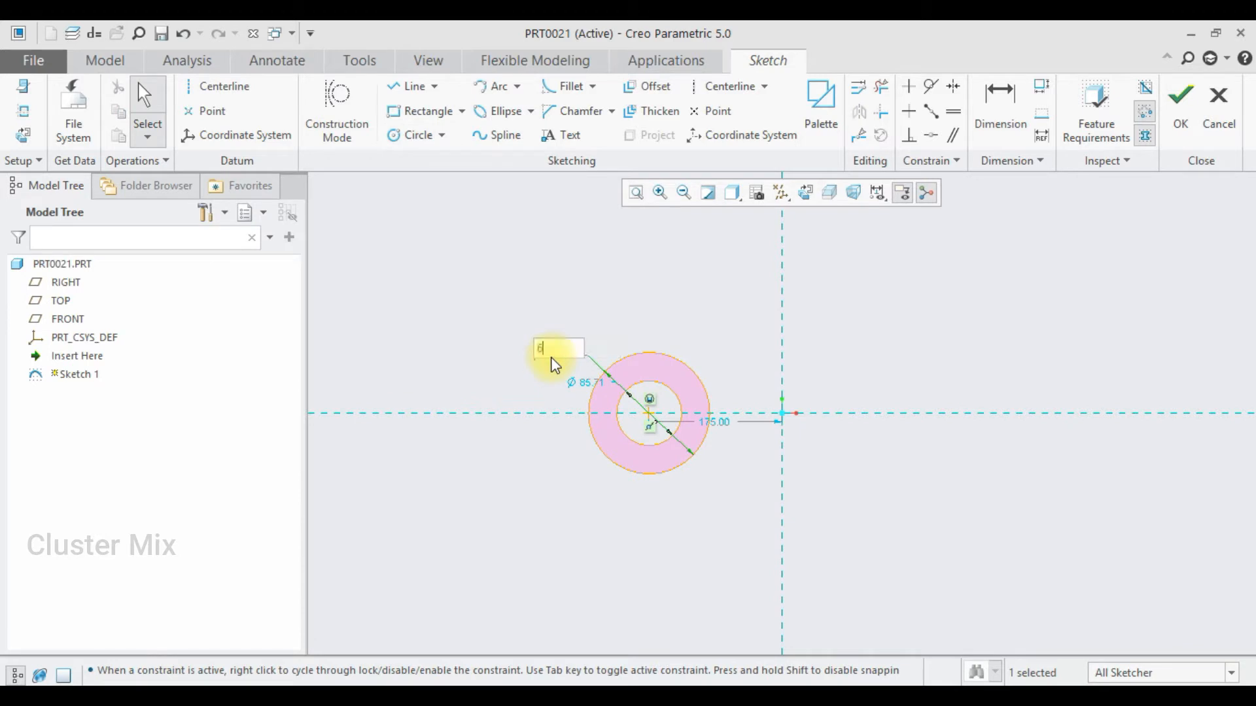
{"action": "double_click", "coordinate": [589, 381]}
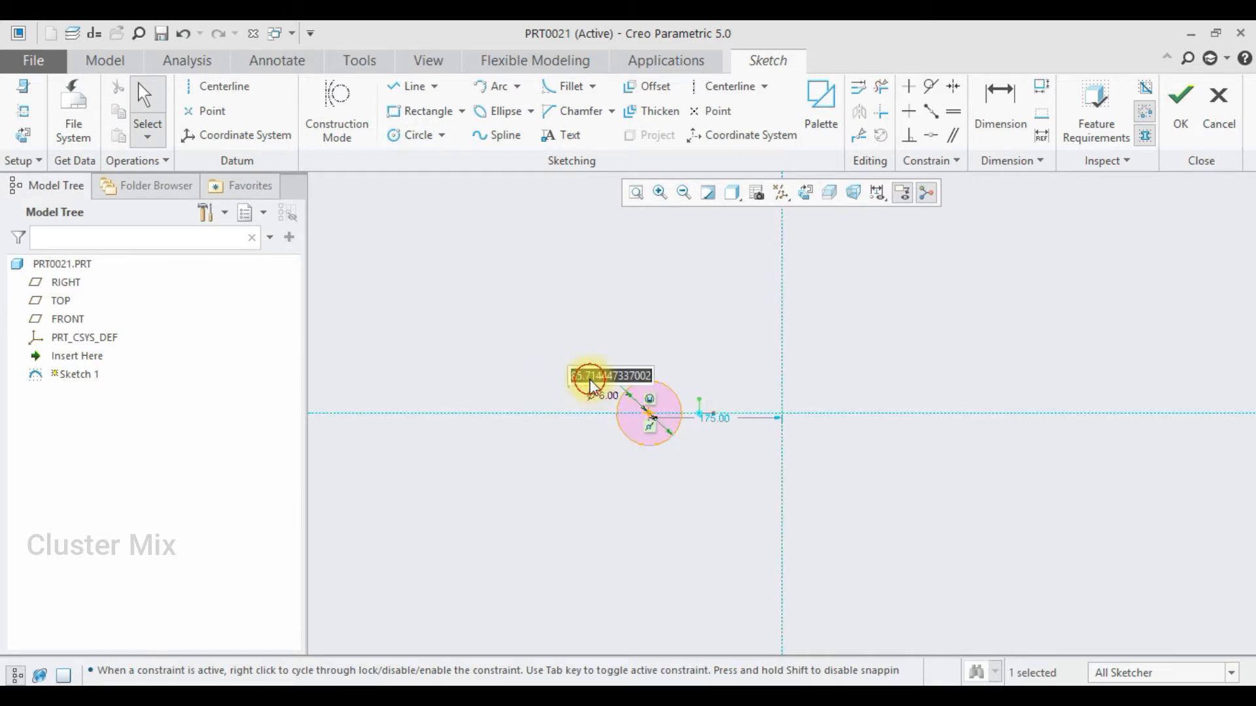
{"action": "type", "text": "16"}
{"action": "key", "text": "Return"}
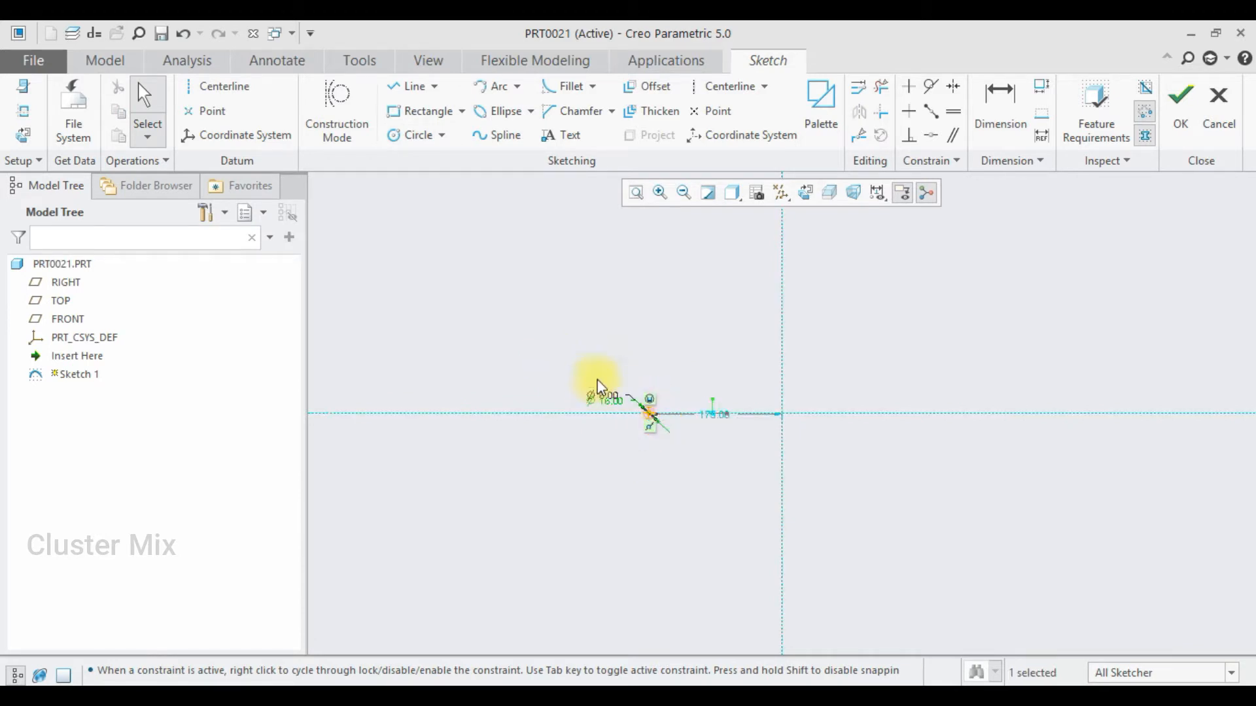
Set the distance from the circles' centre to the vertical reference to 9.5 mm.
{"action": "double_click", "coordinate": [709, 417]}
{"action": "type", "text": "9.5"}
{"action": "key", "text": "Return"}
{"action": "scroll", "coordinate": [780, 415], "scroll_direction": "down", "scroll_amount": 9}
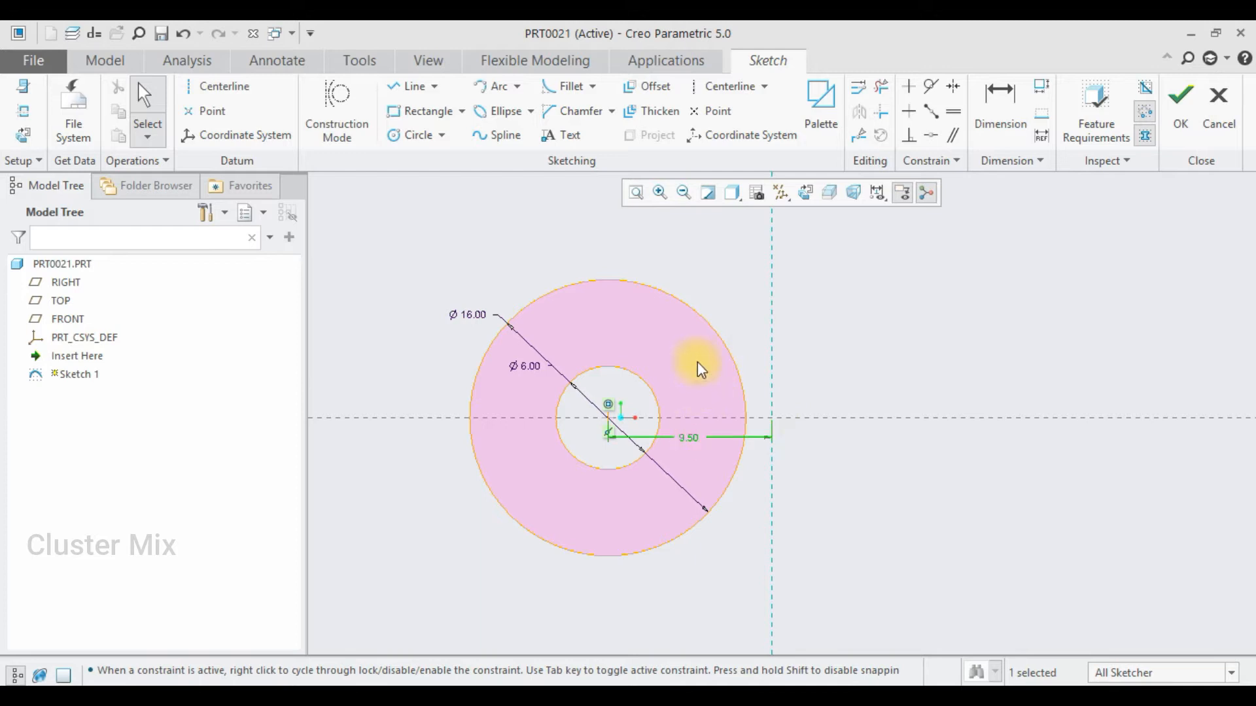
Sketch a 3-point arc of about 7 mm radius from the outer circle's upper right to the vertical reference.
{"action": "left_click", "coordinate": [514, 84]}
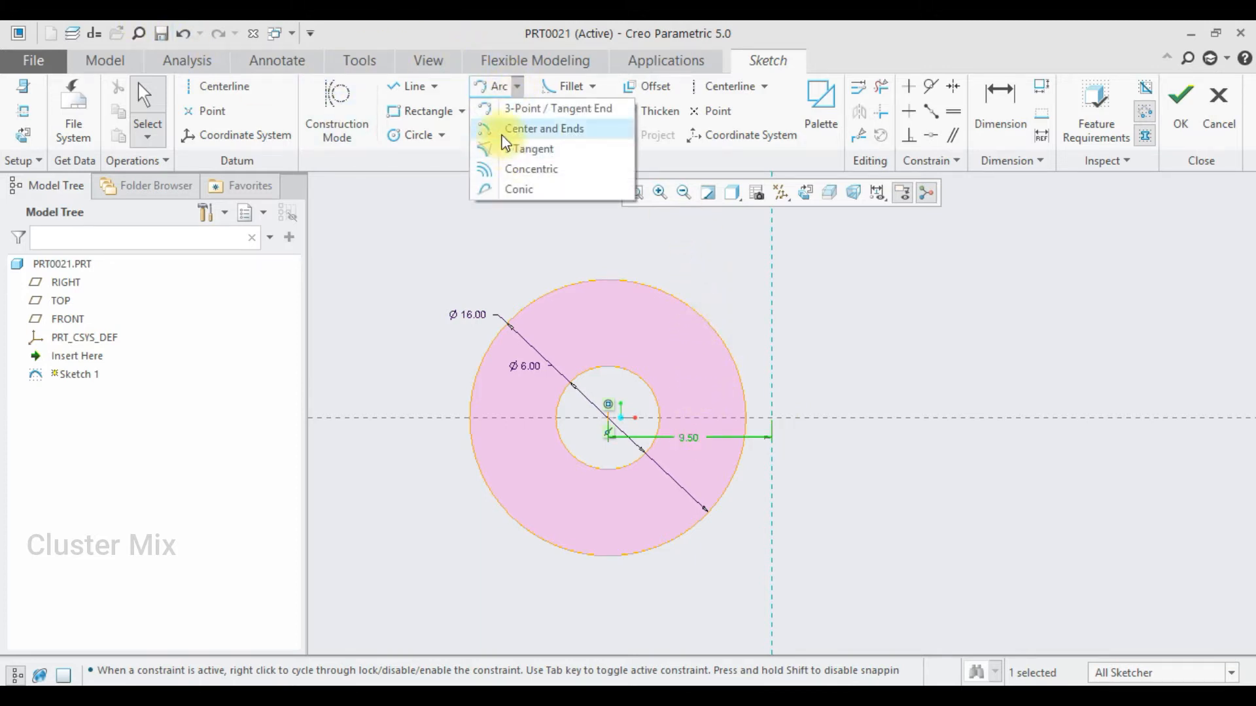
{"action": "left_click", "coordinate": [499, 107]}
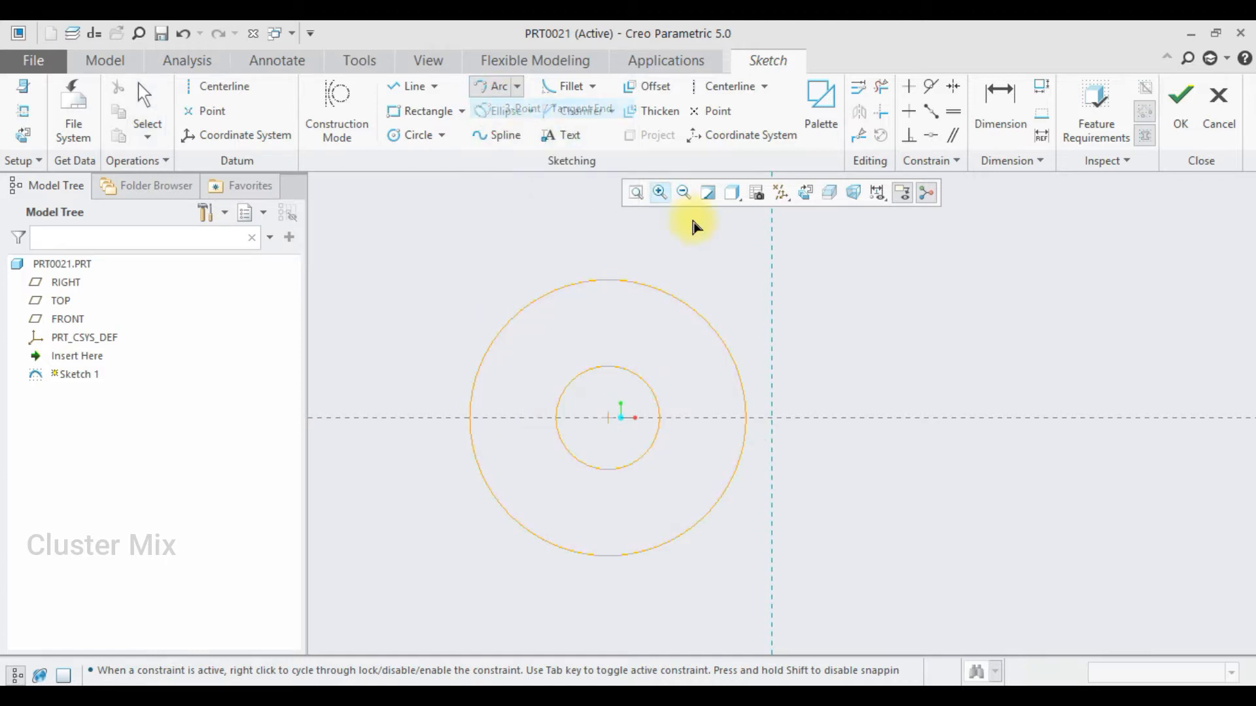
{"action": "scroll", "coordinate": [752, 335], "scroll_direction": "down", "scroll_amount": 2}
{"action": "left_click", "coordinate": [757, 331]}
{"action": "scroll", "coordinate": [756, 333], "scroll_direction": "up", "scroll_amount": 2}
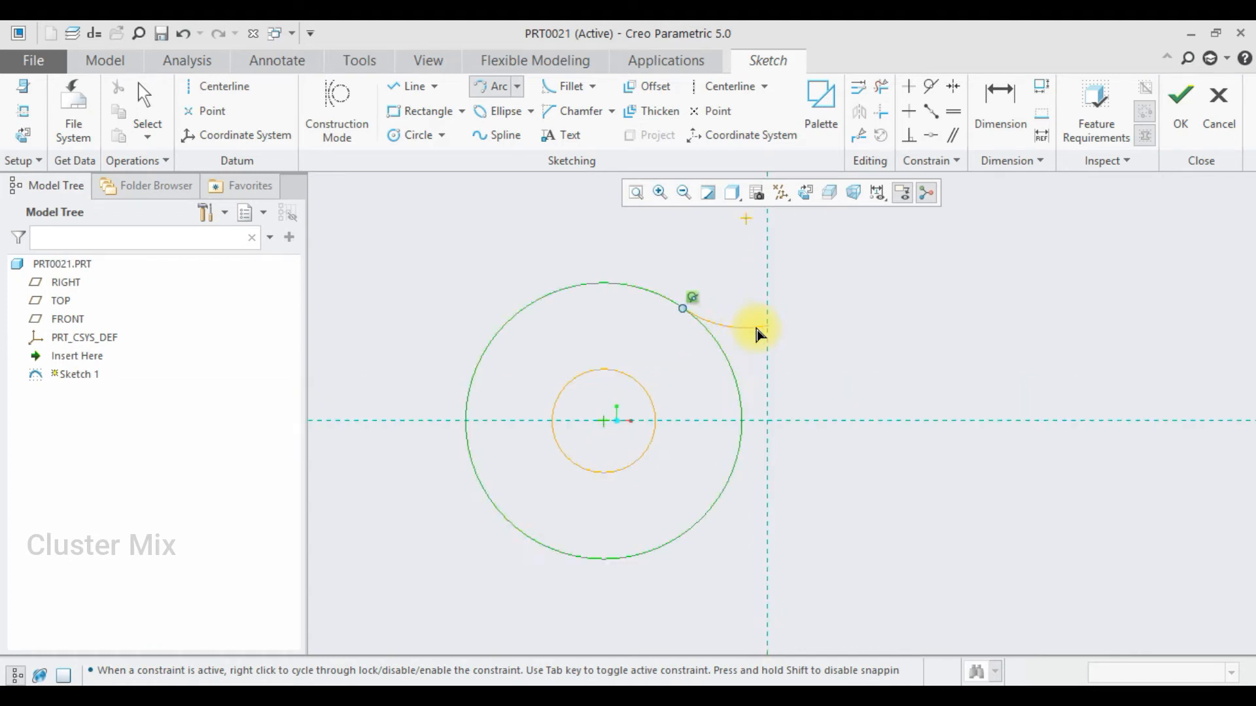
{"action": "left_click", "coordinate": [753, 330]}
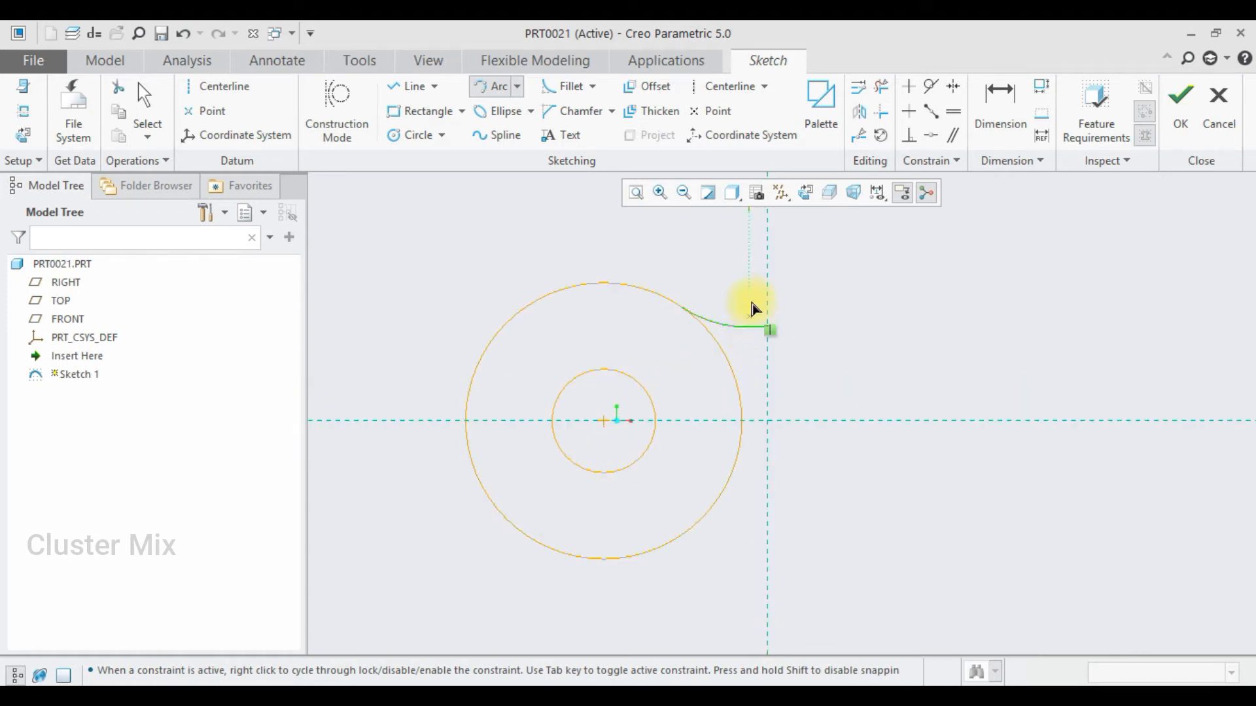
{"action": "middle_click", "coordinate": [730, 320]}
{"action": "scroll", "coordinate": [694, 311], "scroll_direction": "up", "scroll_amount": 2}
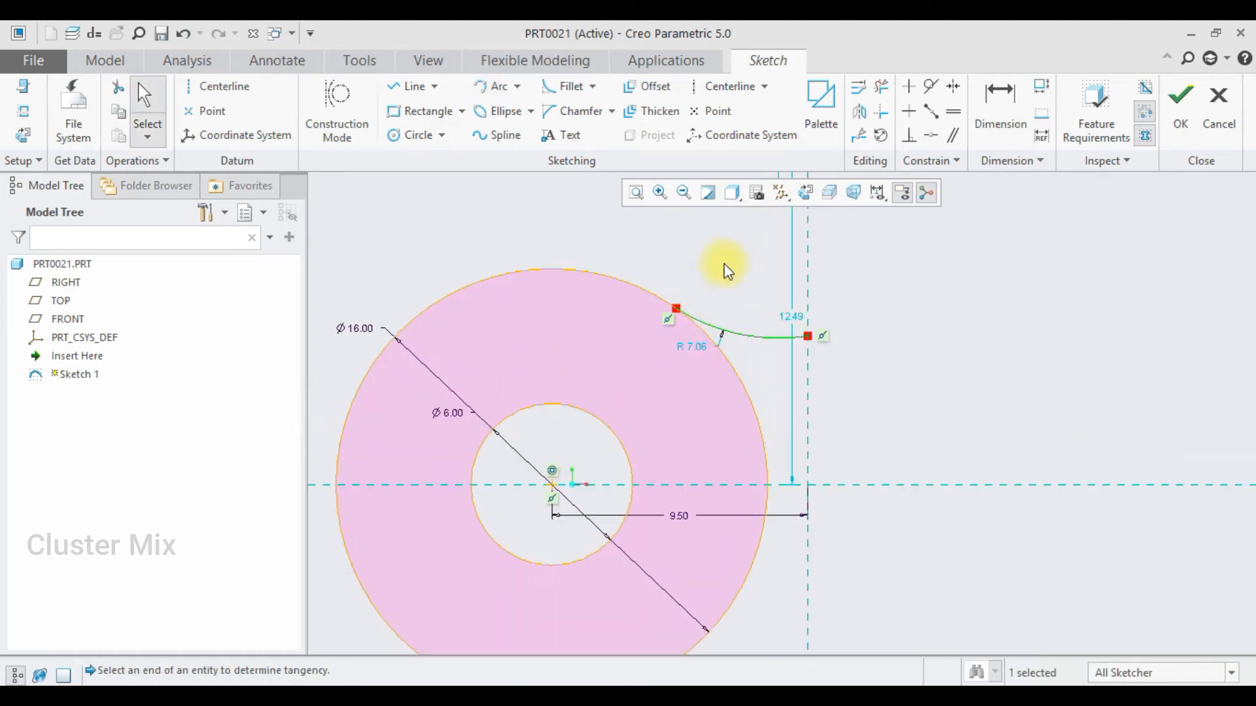
Make the arc tangent to the 16 mm circle.
{"action": "left_click", "coordinate": [929, 92]}
{"action": "left_click", "coordinate": [744, 337]}
{"action": "left_click", "coordinate": [654, 299]}
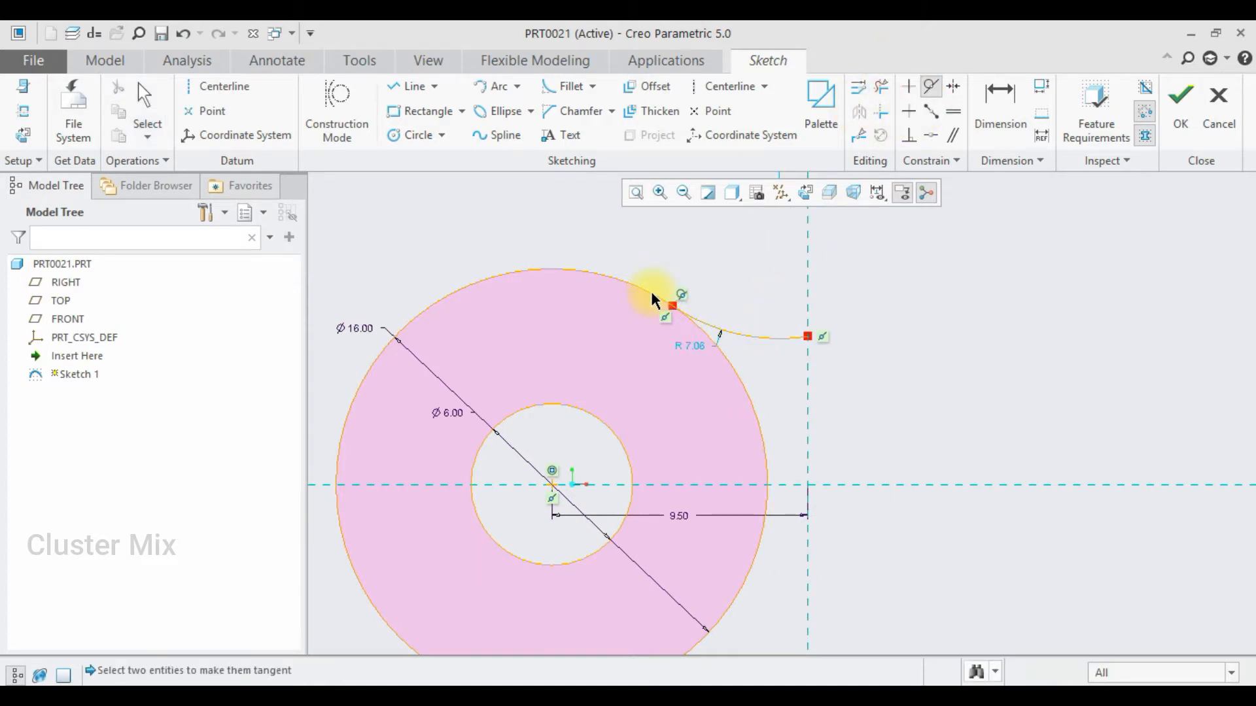
{"action": "middle_click", "coordinate": [770, 286]}
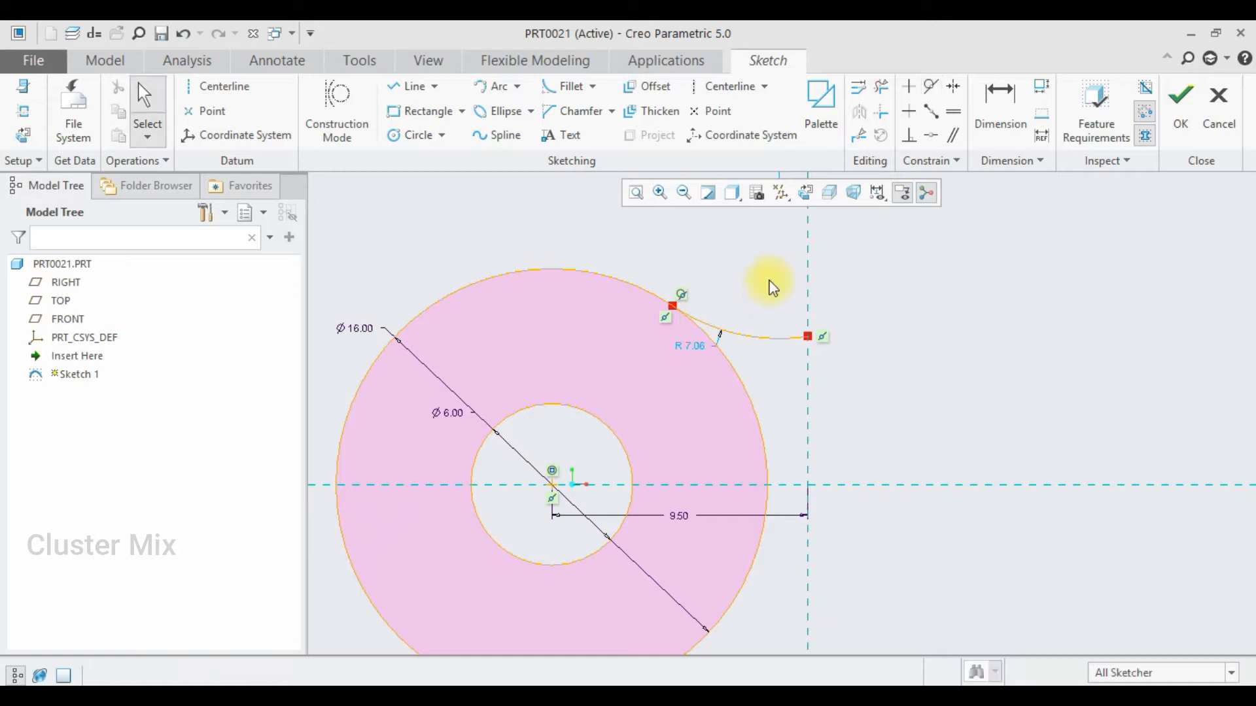
Draw a horizontal centerline along the horizontal reference, through the intersection of the two references, for mirroring the arc.
{"action": "left_click", "coordinate": [770, 338]}
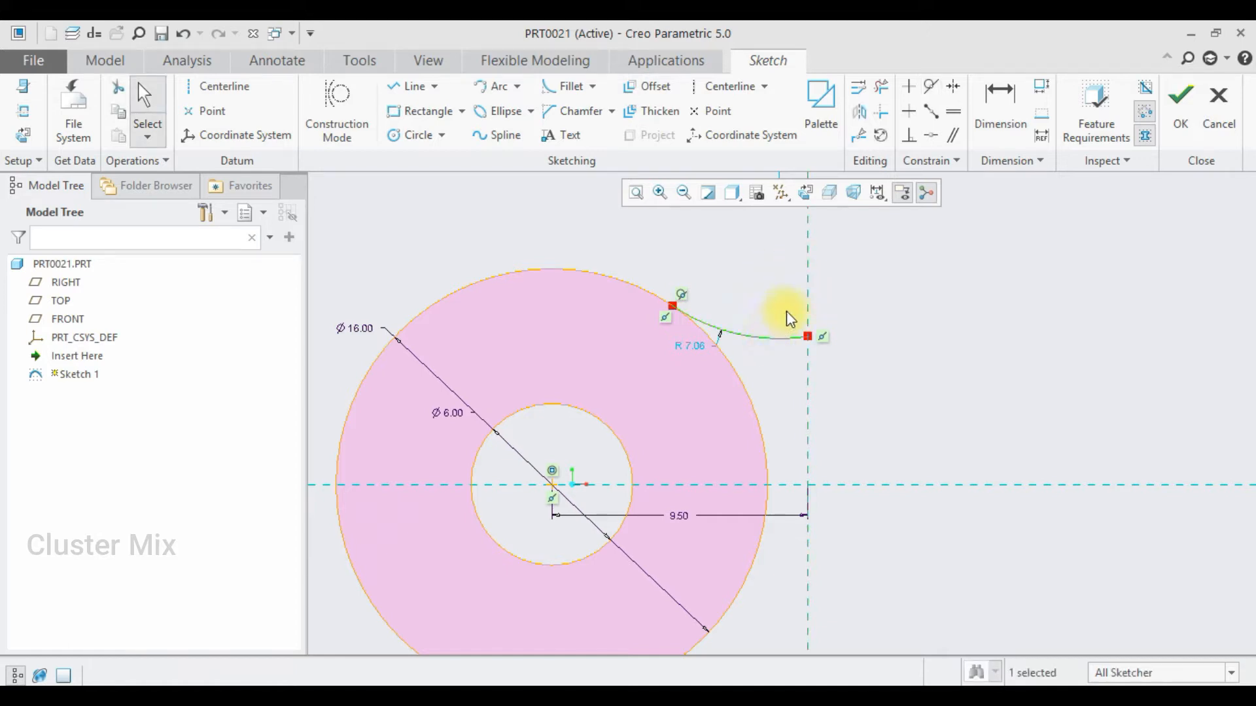
{"action": "left_click", "coordinate": [858, 112]}
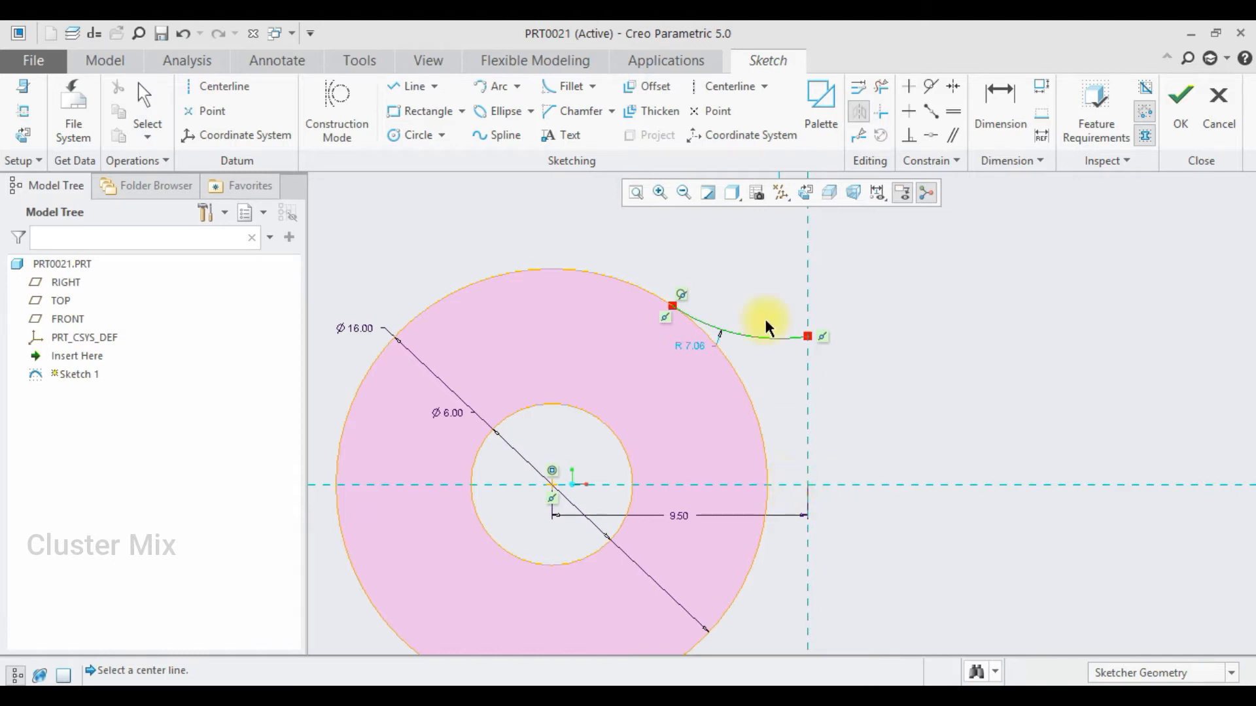
{"action": "left_click", "coordinate": [746, 87]}
{"action": "left_click", "coordinate": [811, 486]}
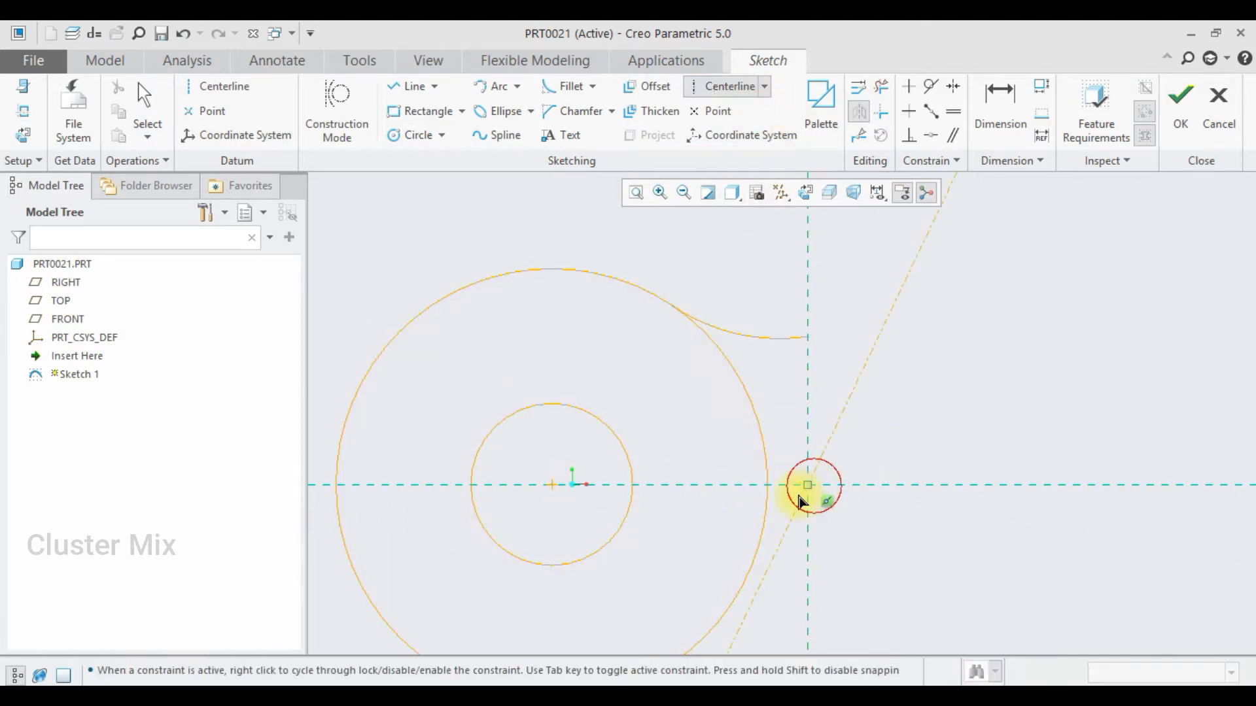
{"action": "left_click", "coordinate": [525, 488]}
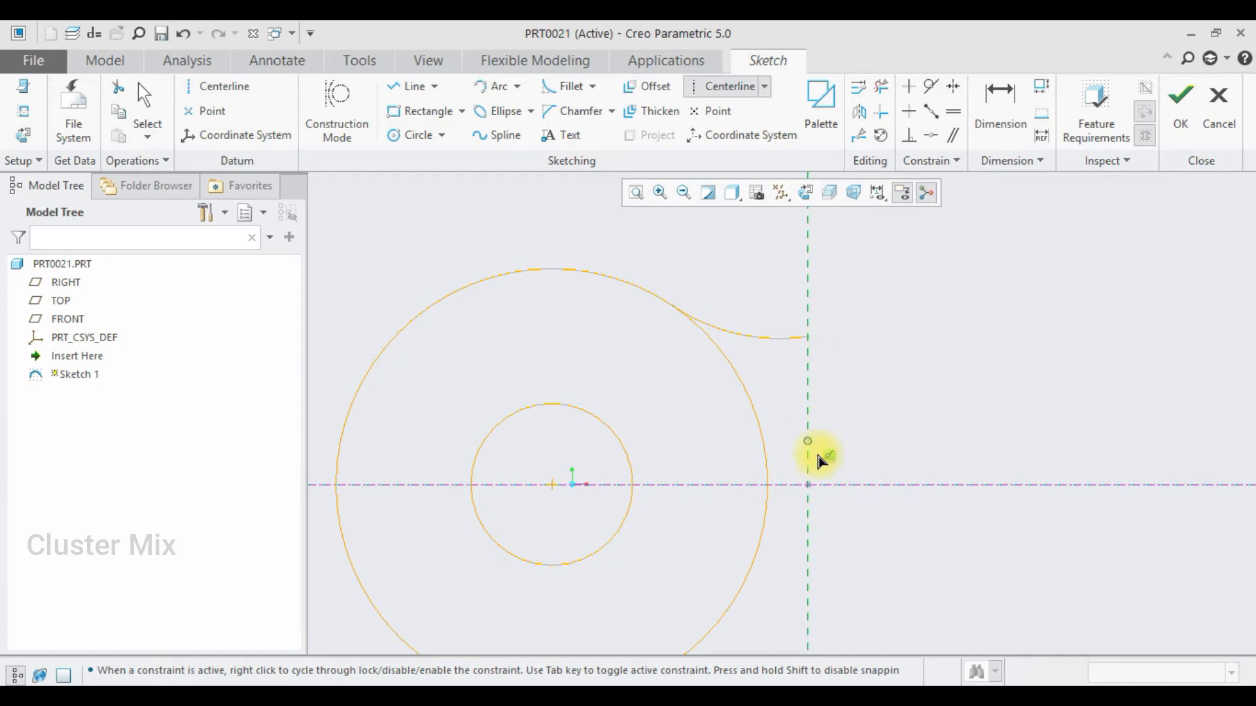
Draw a vertical centerline through the references' intersection, and mirror the tangent arc about the horizontal centerline.
{"action": "left_click", "coordinate": [808, 486]}
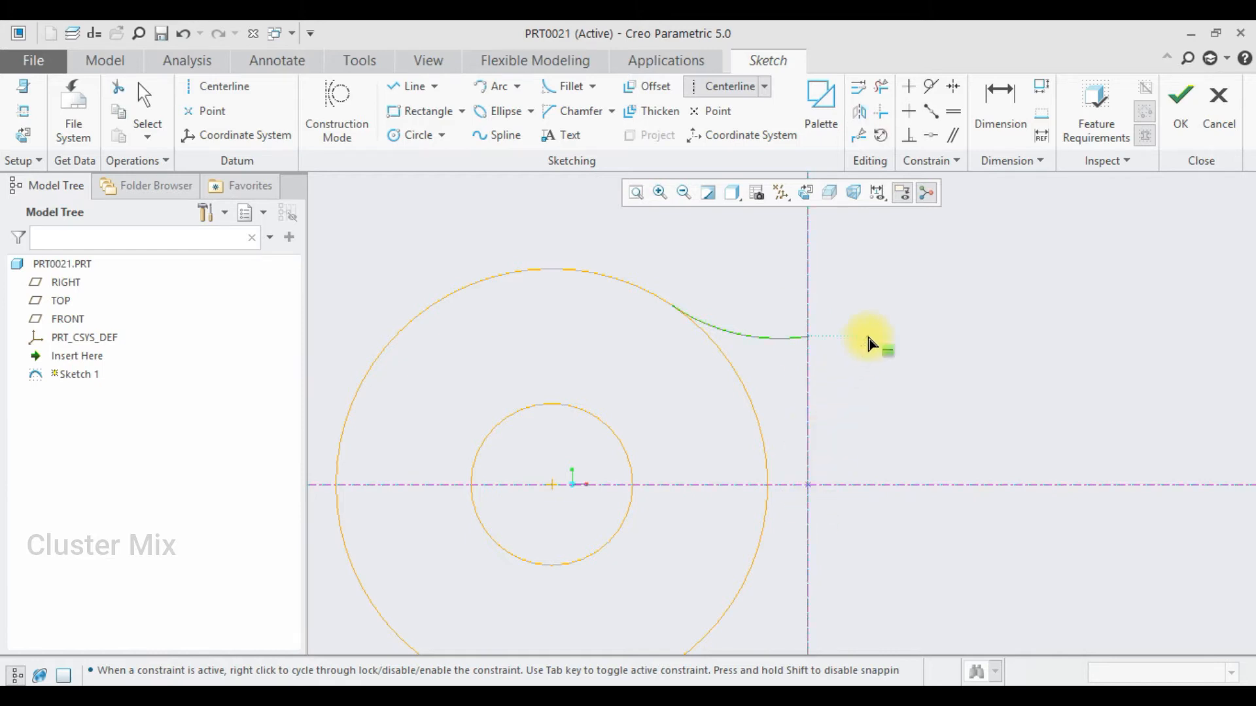
{"action": "middle_click", "coordinate": [870, 297]}
{"action": "left_click", "coordinate": [773, 339]}
{"action": "left_click", "coordinate": [887, 94]}
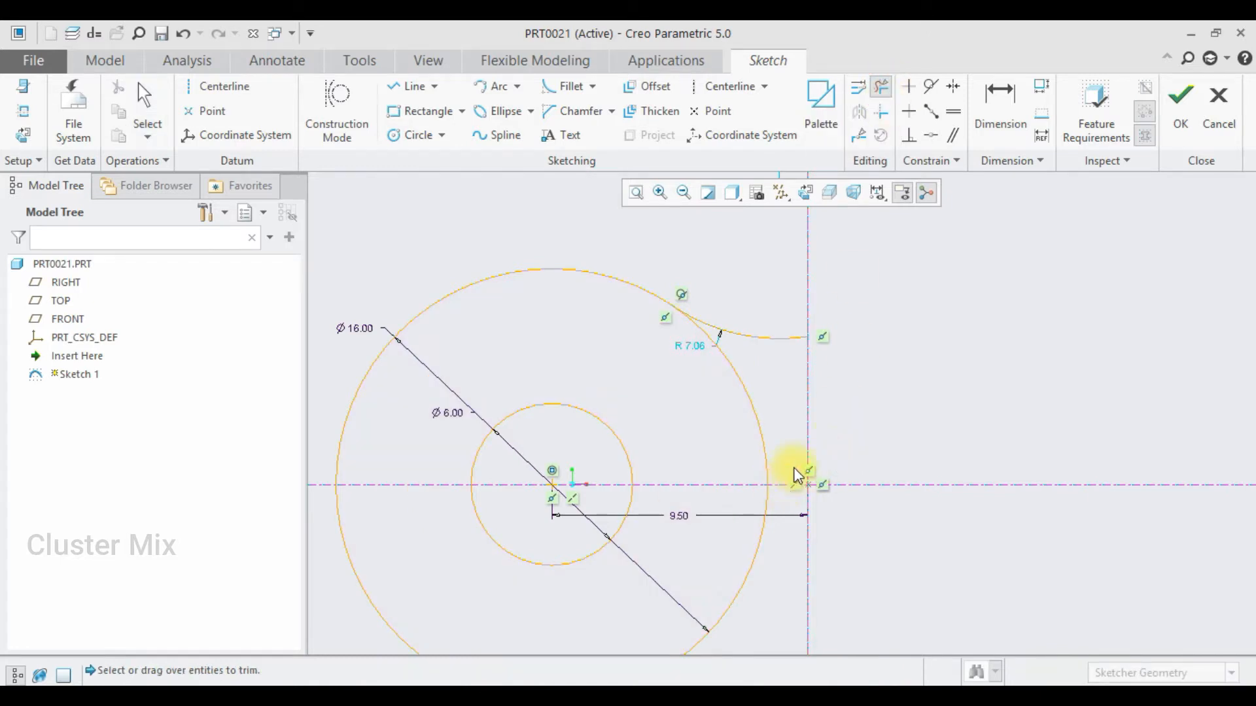
{"action": "scroll", "coordinate": [806, 408], "scroll_direction": "up", "scroll_amount": 3}
{"action": "scroll", "coordinate": [807, 423], "scroll_direction": "down", "scroll_amount": 1}
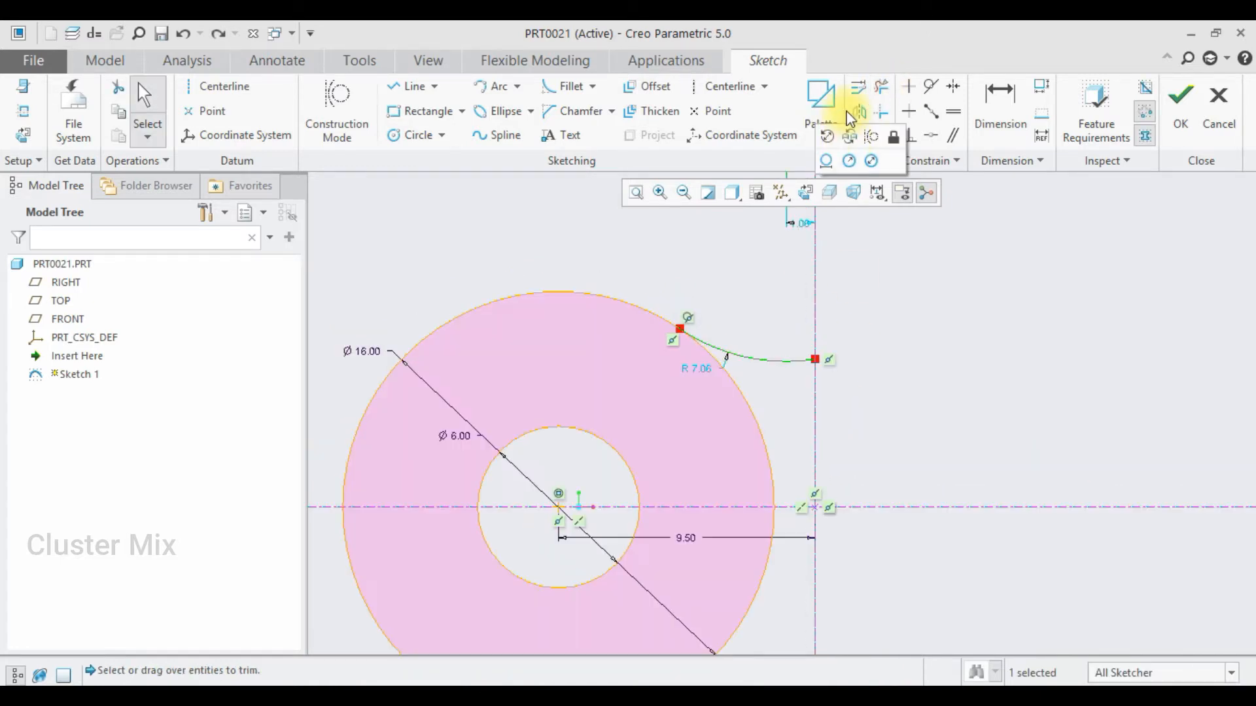
{"action": "left_click", "coordinate": [860, 114]}
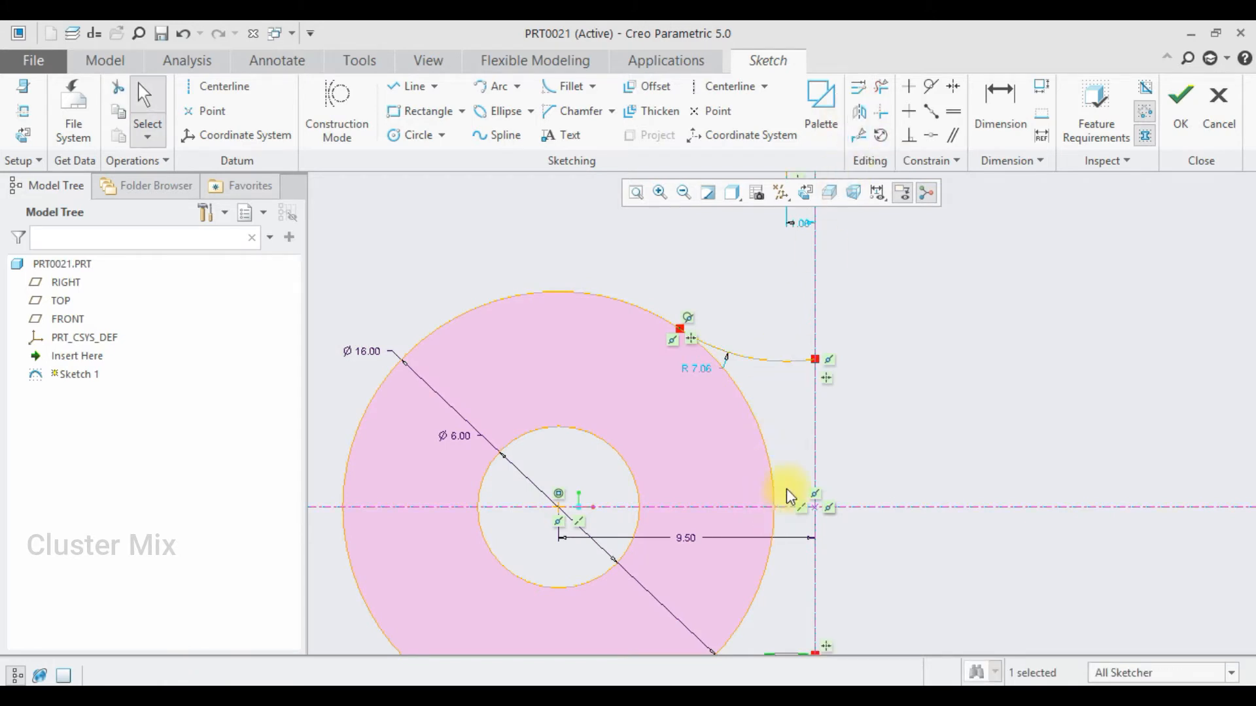
{"action": "left_click", "coordinate": [780, 507]}
{"action": "scroll", "coordinate": [842, 407], "scroll_direction": "up", "scroll_amount": 1}
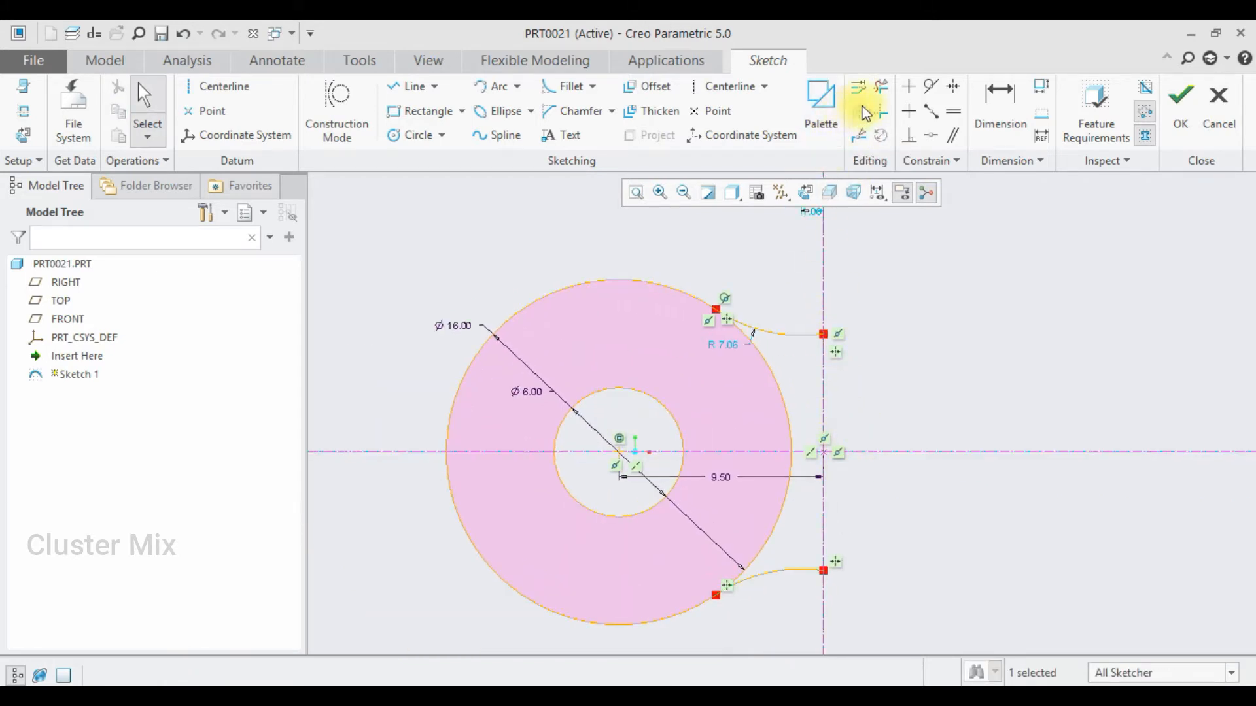
Trim away the portion of the 16 mm circle between the upper and lower arcs.
{"action": "left_click", "coordinate": [880, 86]}
{"action": "left_click_drag", "start_coordinate": [794, 369], "coordinate": [756, 436]}
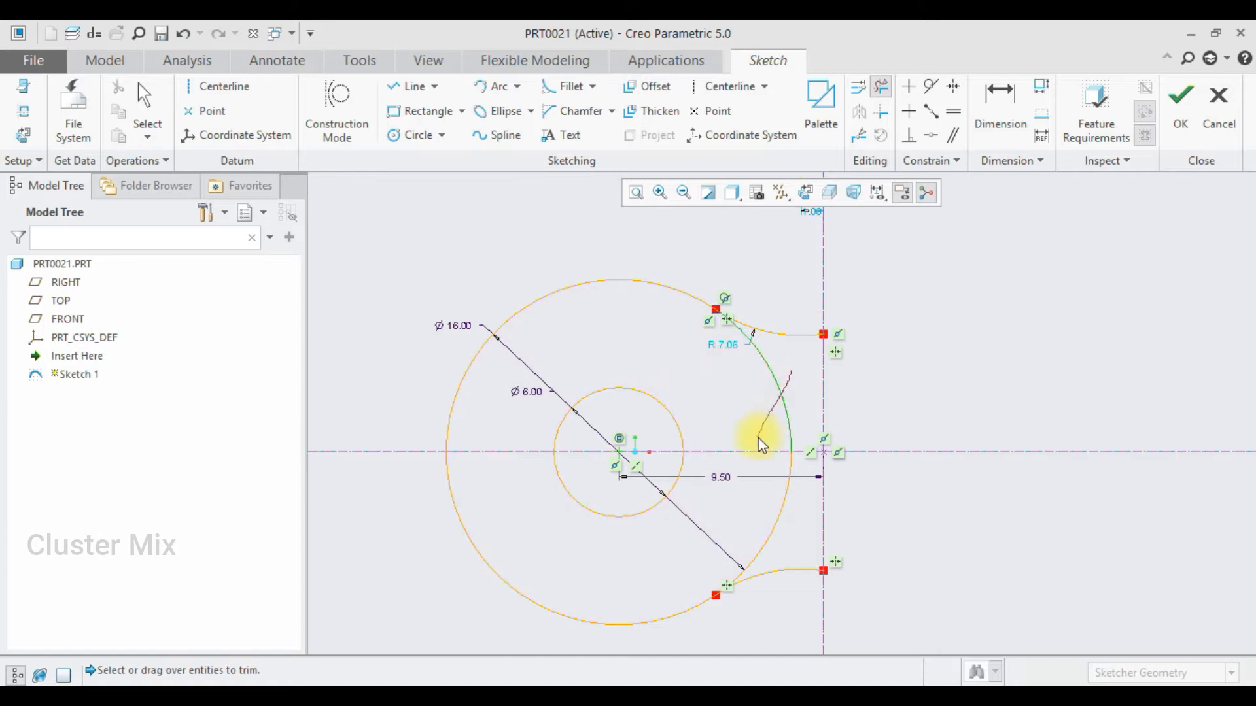
{"action": "left_click_drag", "start_coordinate": [799, 516], "coordinate": [718, 551]}
{"action": "middle_click", "coordinate": [753, 482]}
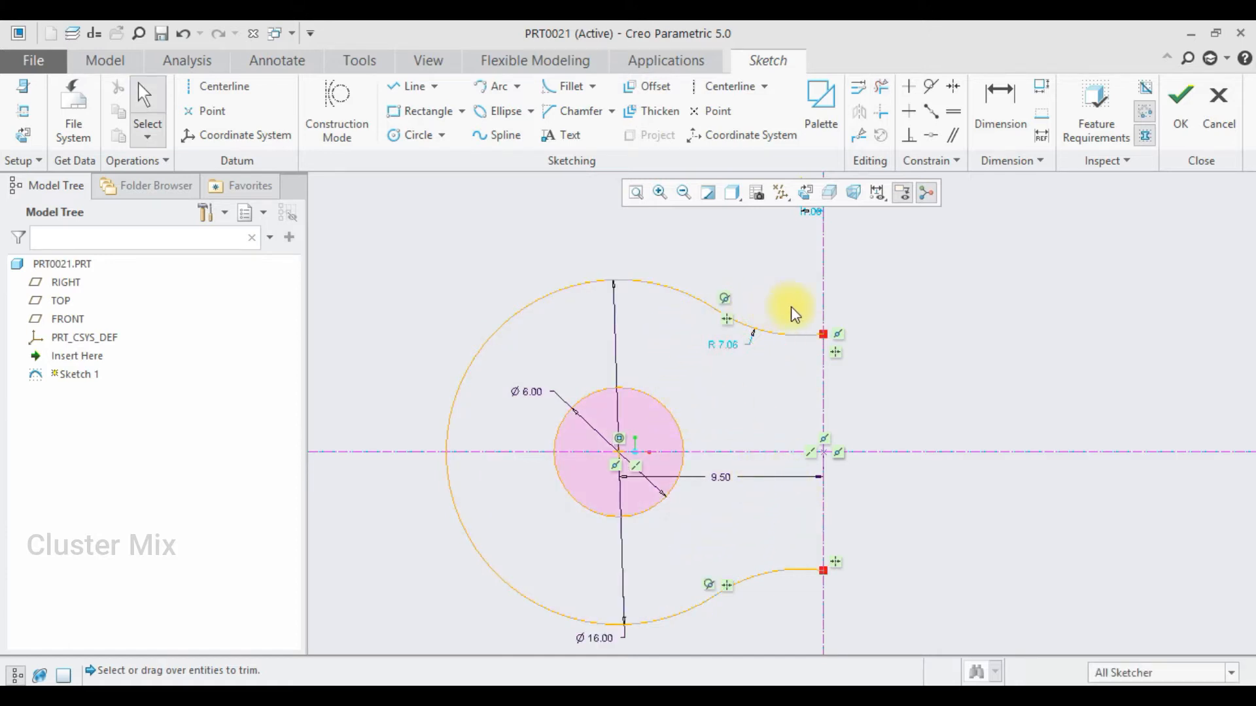
Mirror the whole half profile about the vertical centerline to complete the two-hole link outline, and finish the sketch.
{"action": "scroll", "coordinate": [836, 297], "scroll_direction": "down", "scroll_amount": 2}
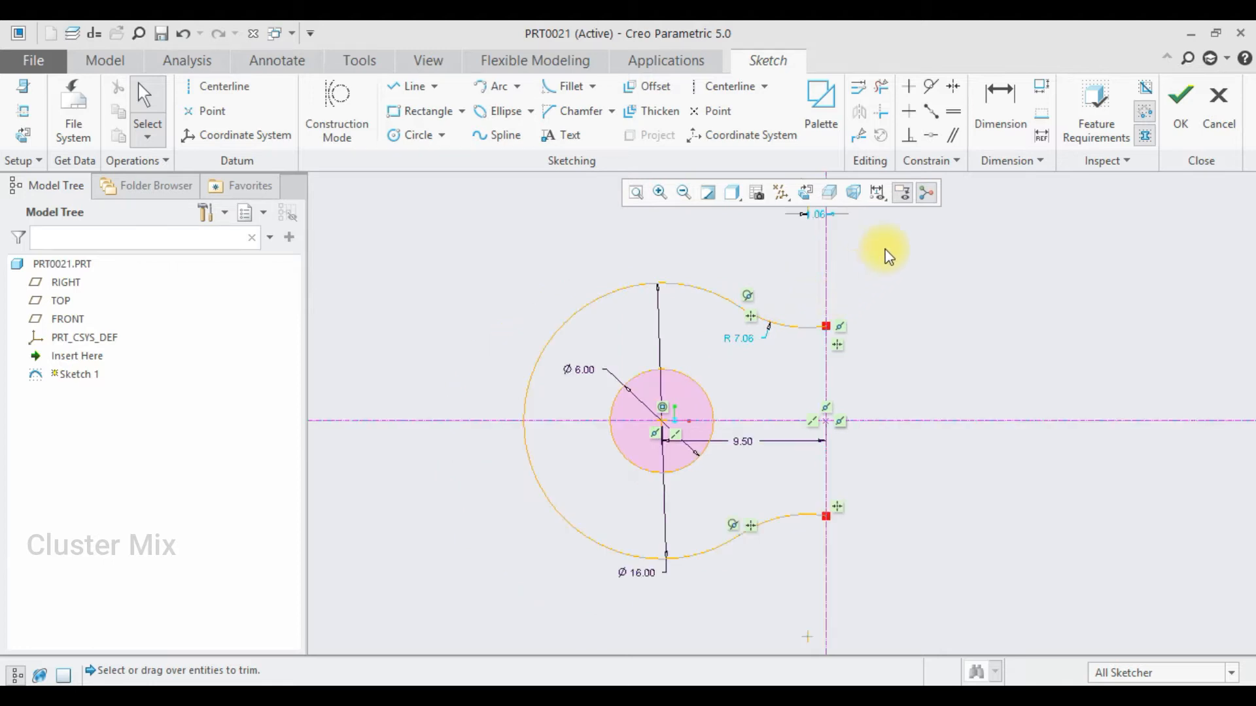
{"action": "left_click_drag", "start_coordinate": [462, 615], "coordinate": [464, 614]}
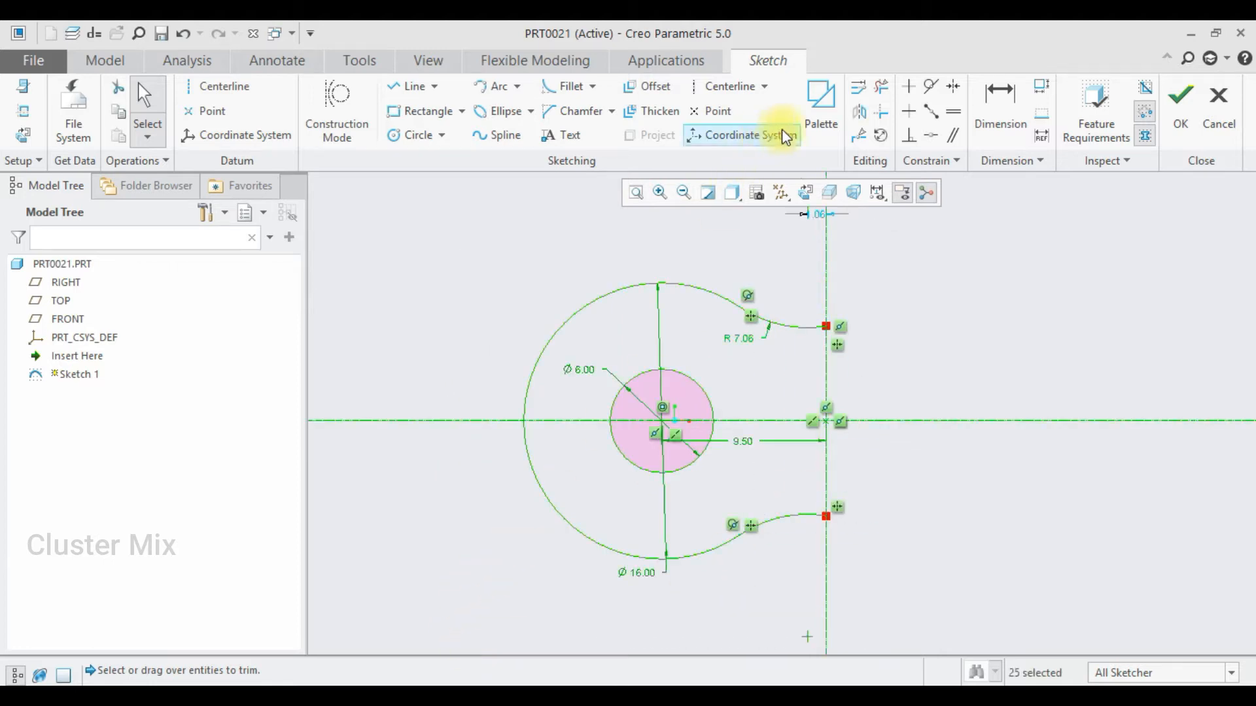
{"action": "left_click", "coordinate": [857, 115]}
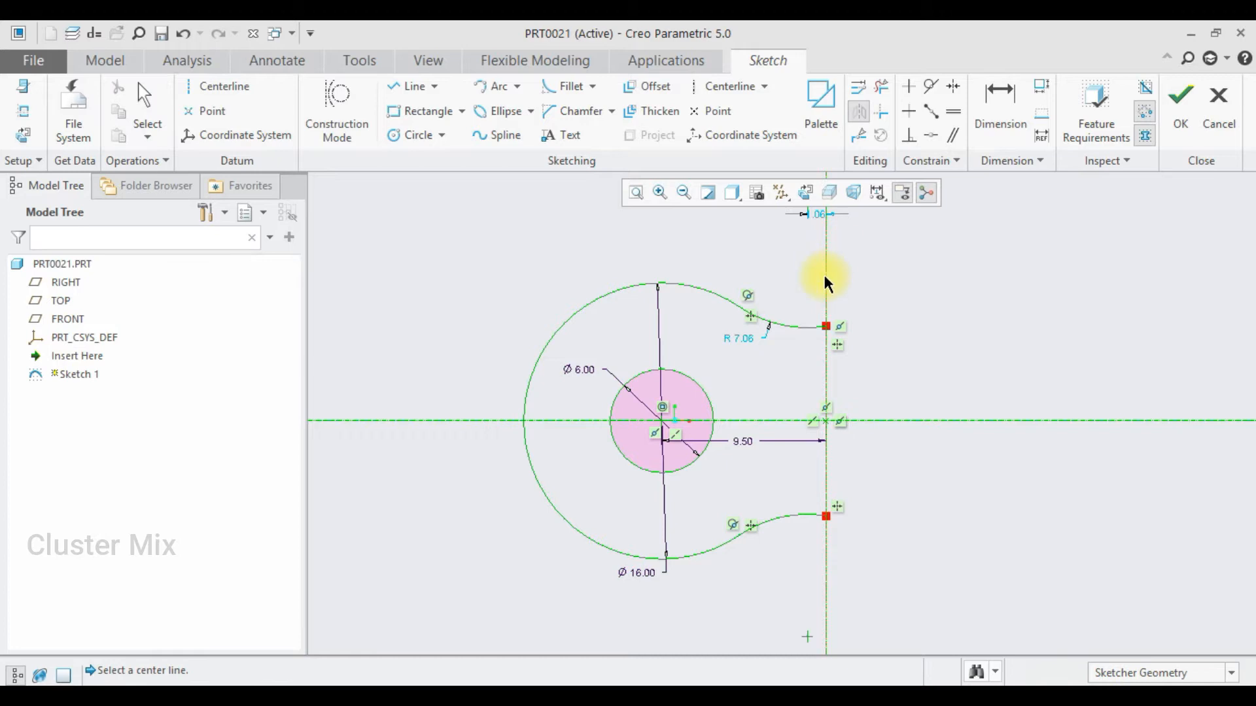
{"action": "left_click", "coordinate": [825, 282]}
{"action": "scroll", "coordinate": [764, 362], "scroll_direction": "down", "scroll_amount": 2}
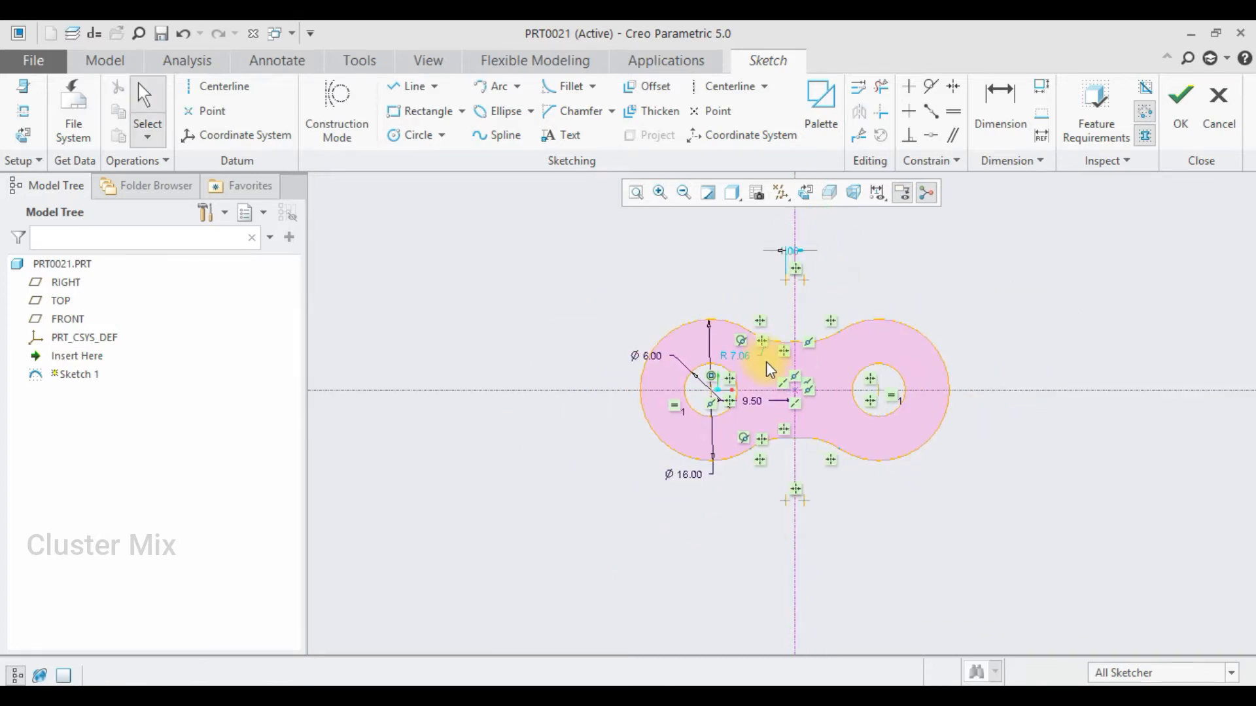
{"action": "scroll", "coordinate": [765, 363], "scroll_direction": "up", "scroll_amount": 1}
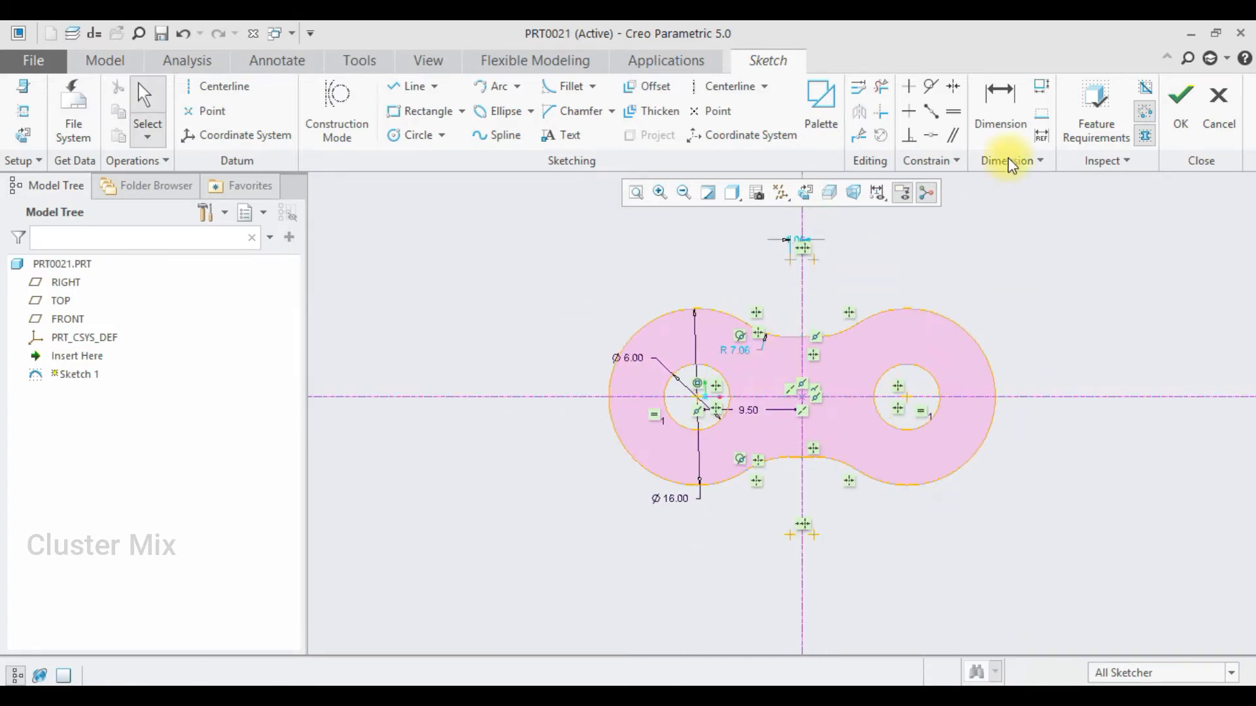
{"action": "left_click", "coordinate": [1178, 117]}
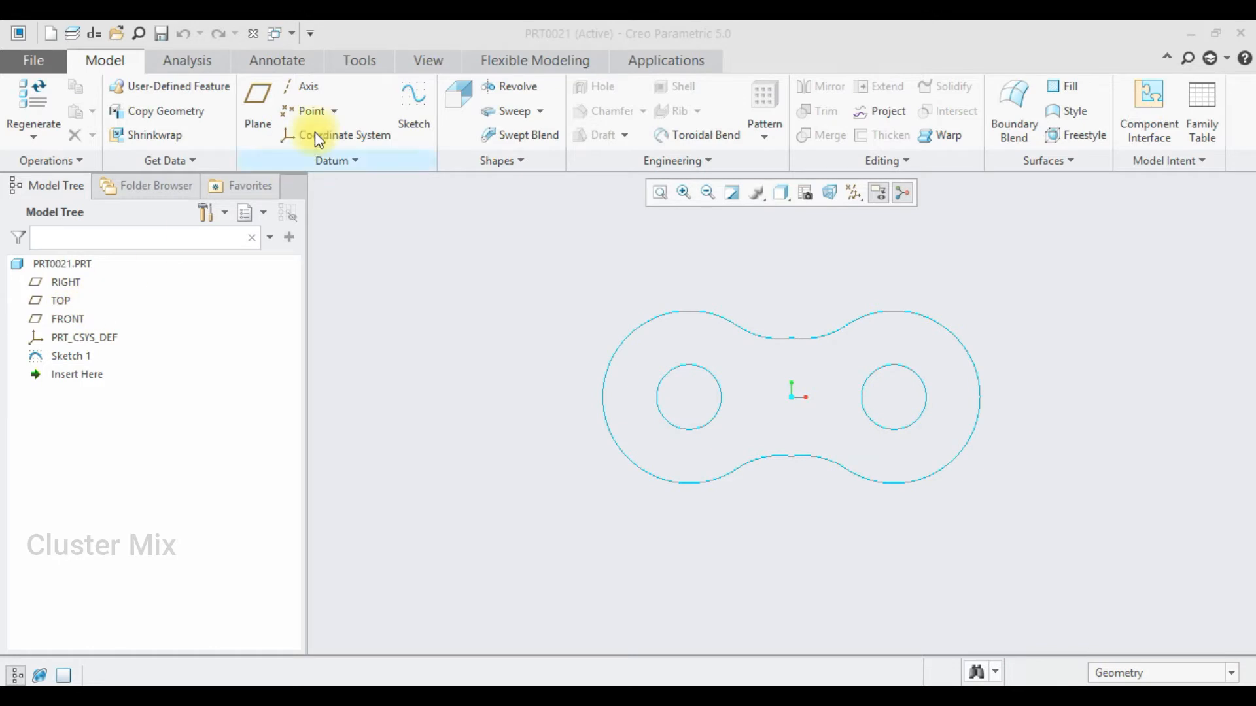
Extrude the link profile to a depth of 2 mm.
{"action": "left_click", "coordinate": [450, 98]}
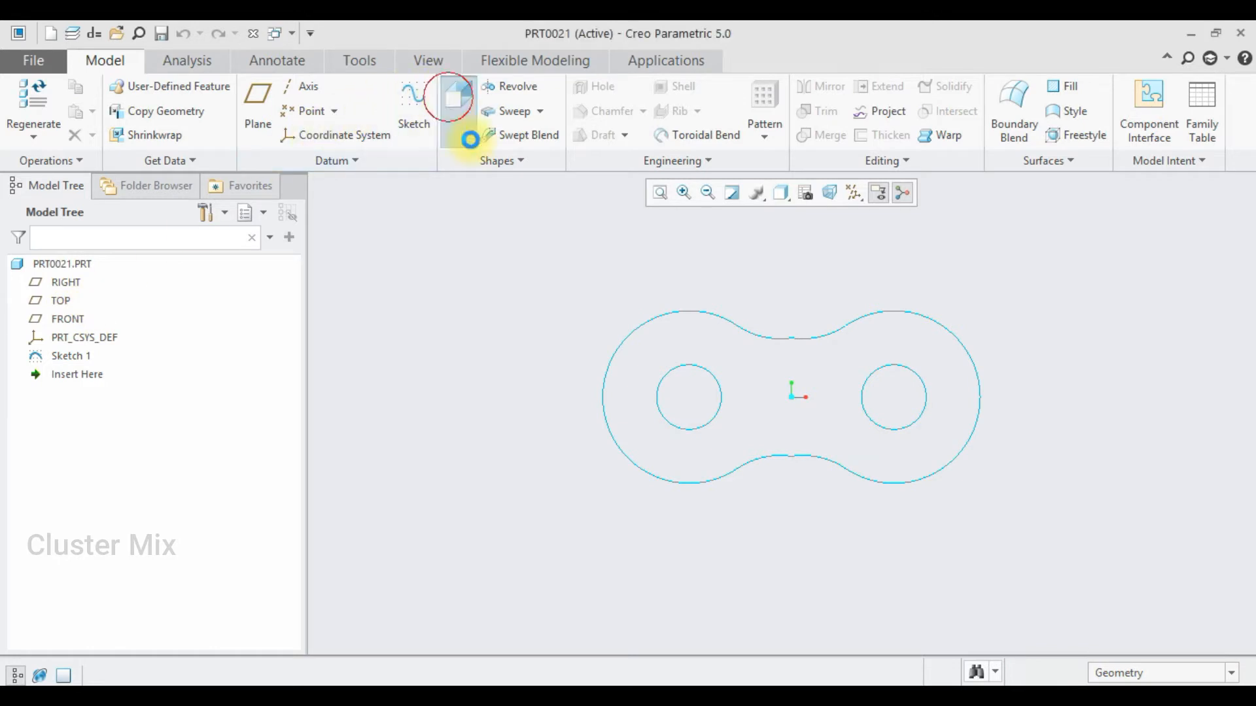
{"action": "left_click", "coordinate": [711, 315]}
{"action": "double_click", "coordinate": [126, 113]}
{"action": "type", "text": "2"}
{"action": "key", "text": "Return"}
{"action": "left_click", "coordinate": [536, 113]}
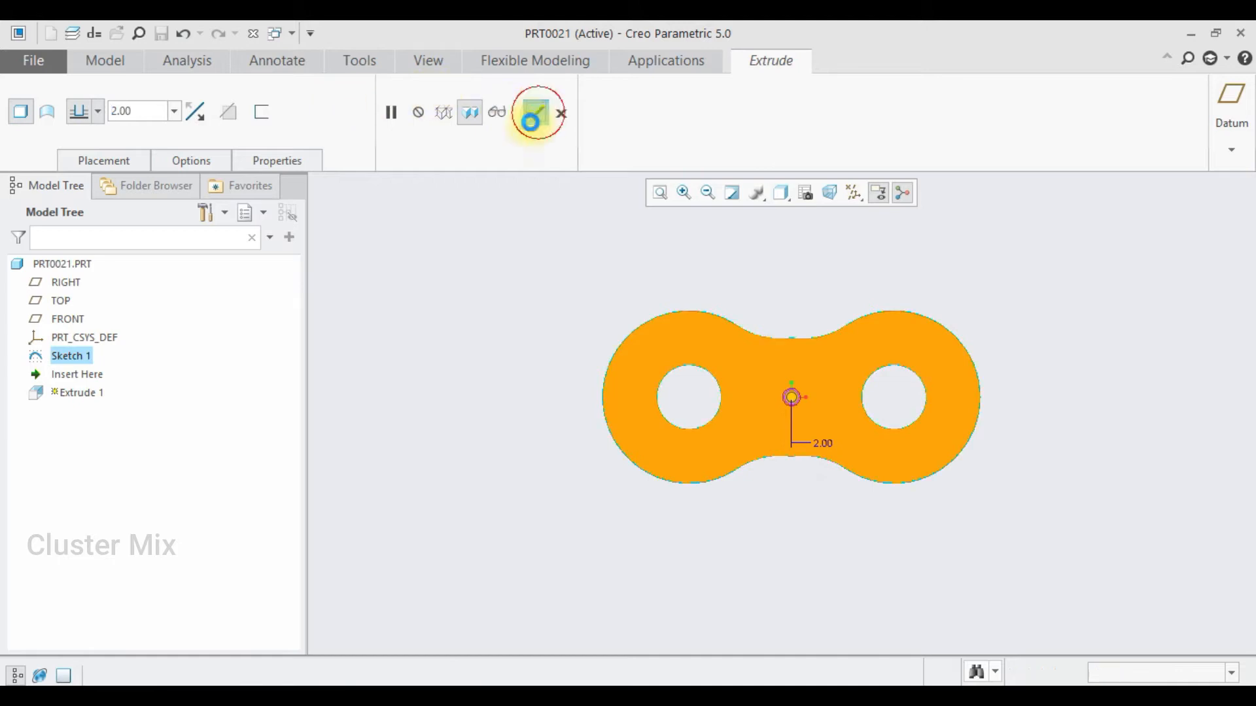
Round the edges of the link plate's upper and lower faces with a 0.25 mm radius.
{"action": "scroll", "coordinate": [512, 378], "scroll_direction": "down", "scroll_amount": 1}
{"action": "middle_click_drag", "start_coordinate": [512, 378], "coordinate": [477, 276]}
{"action": "scroll", "coordinate": [793, 332], "scroll_direction": "down", "scroll_amount": 1}
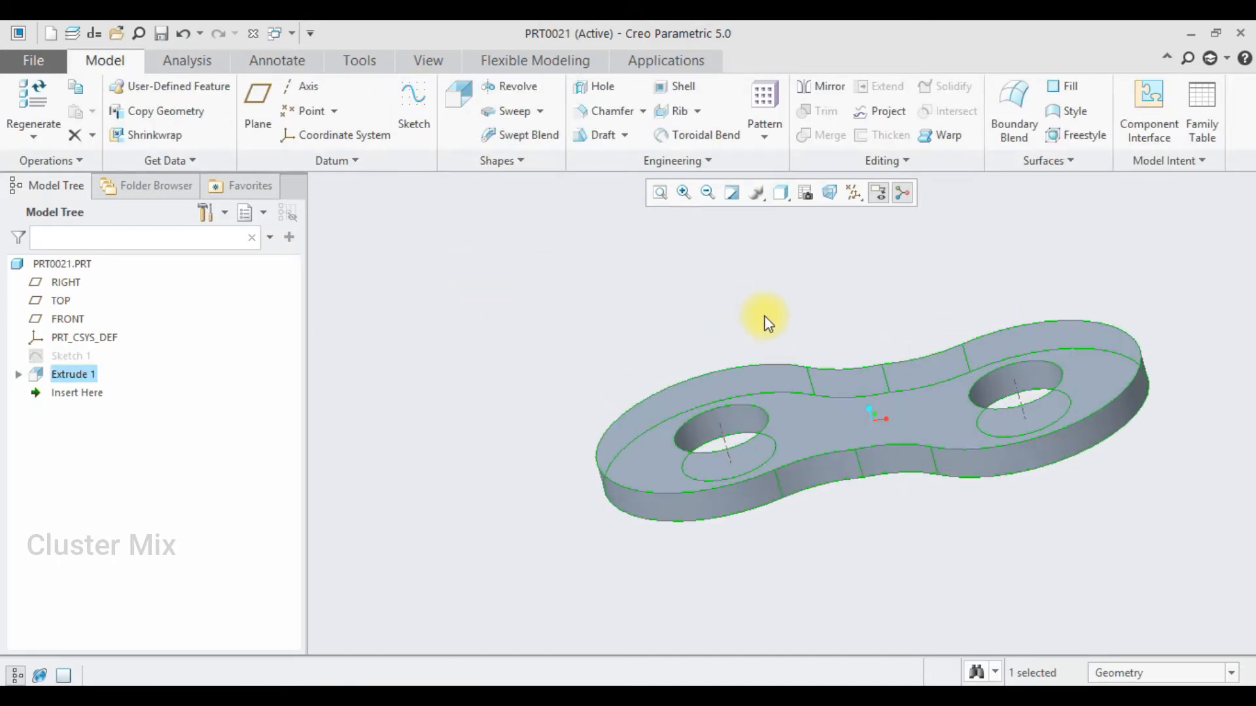
{"action": "left_click", "coordinate": [693, 165]}
{"action": "left_click", "coordinate": [640, 302]}
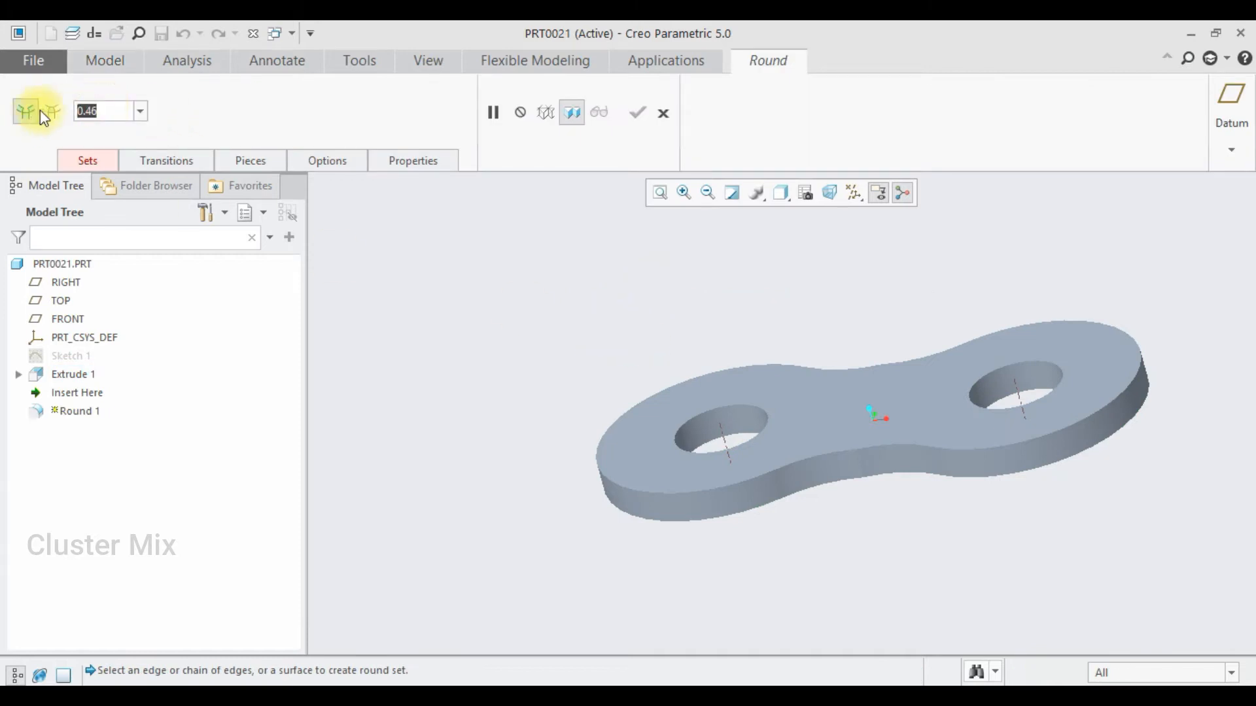
{"action": "left_click", "coordinate": [41, 110]}
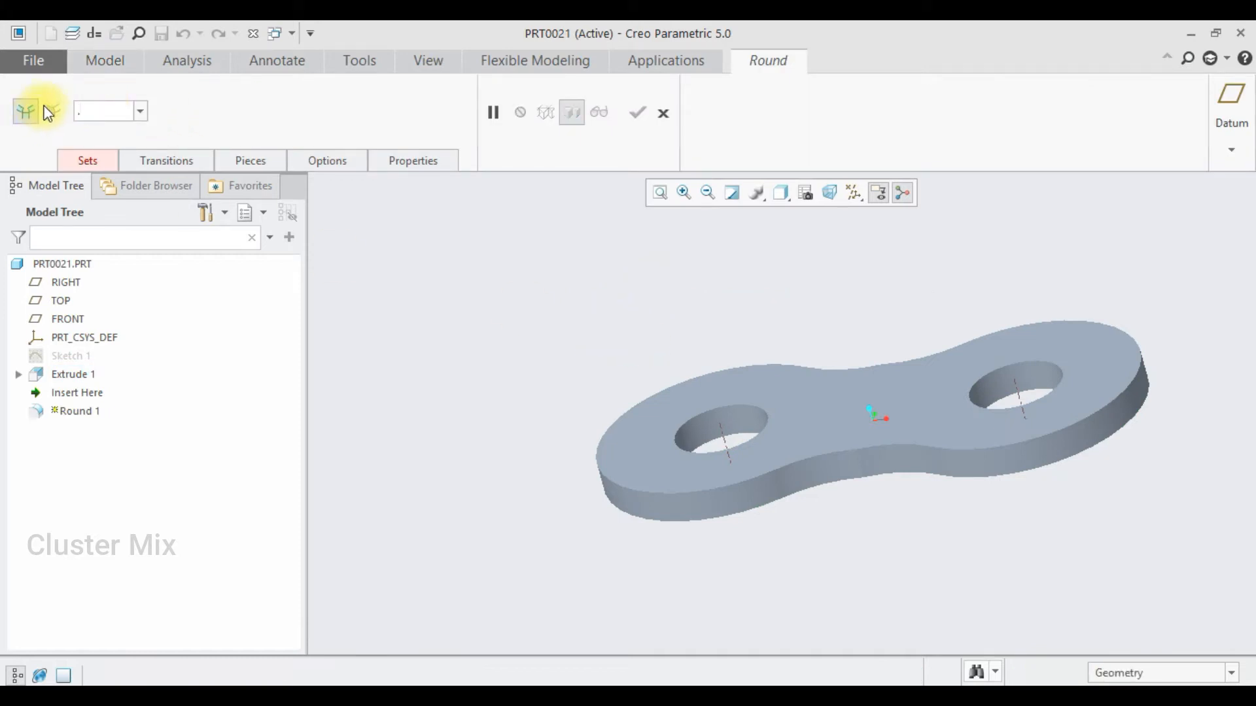
{"action": "type", "text": ".25"}
{"action": "key", "text": "Return"}
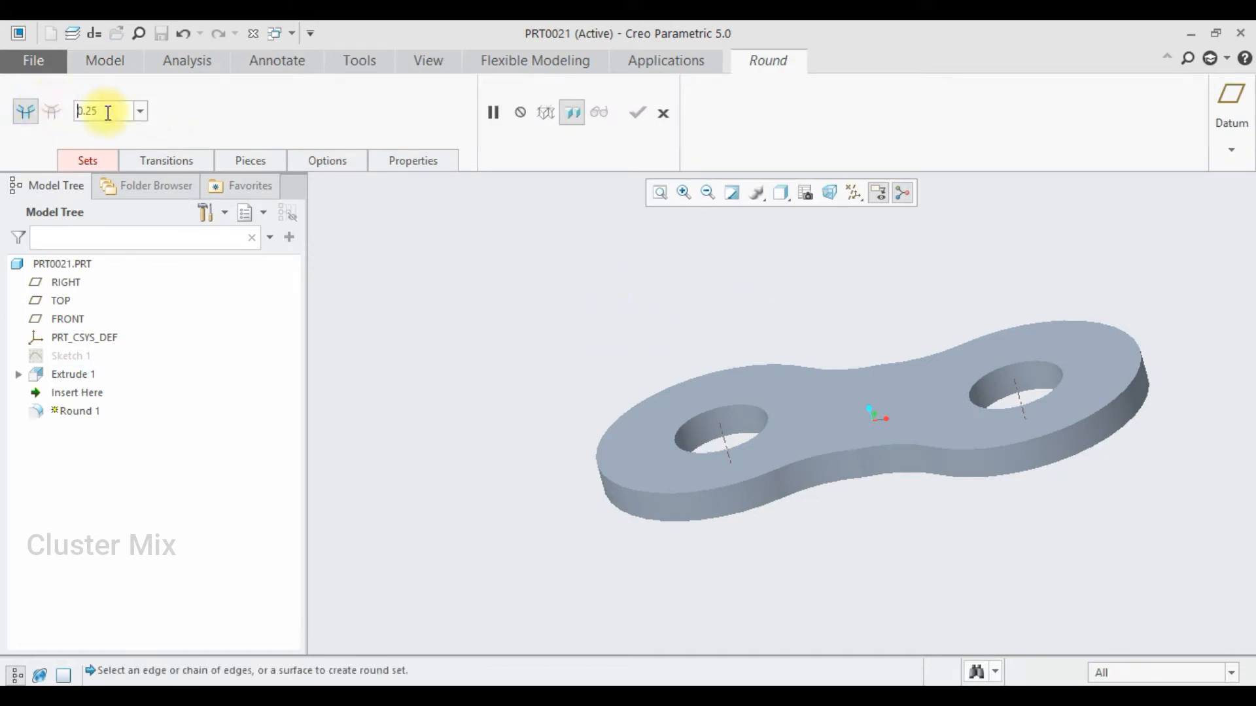
{"action": "left_click", "coordinate": [850, 447]}
{"action": "left_click", "coordinate": [832, 454]}
{"action": "left_click", "coordinate": [830, 453]}
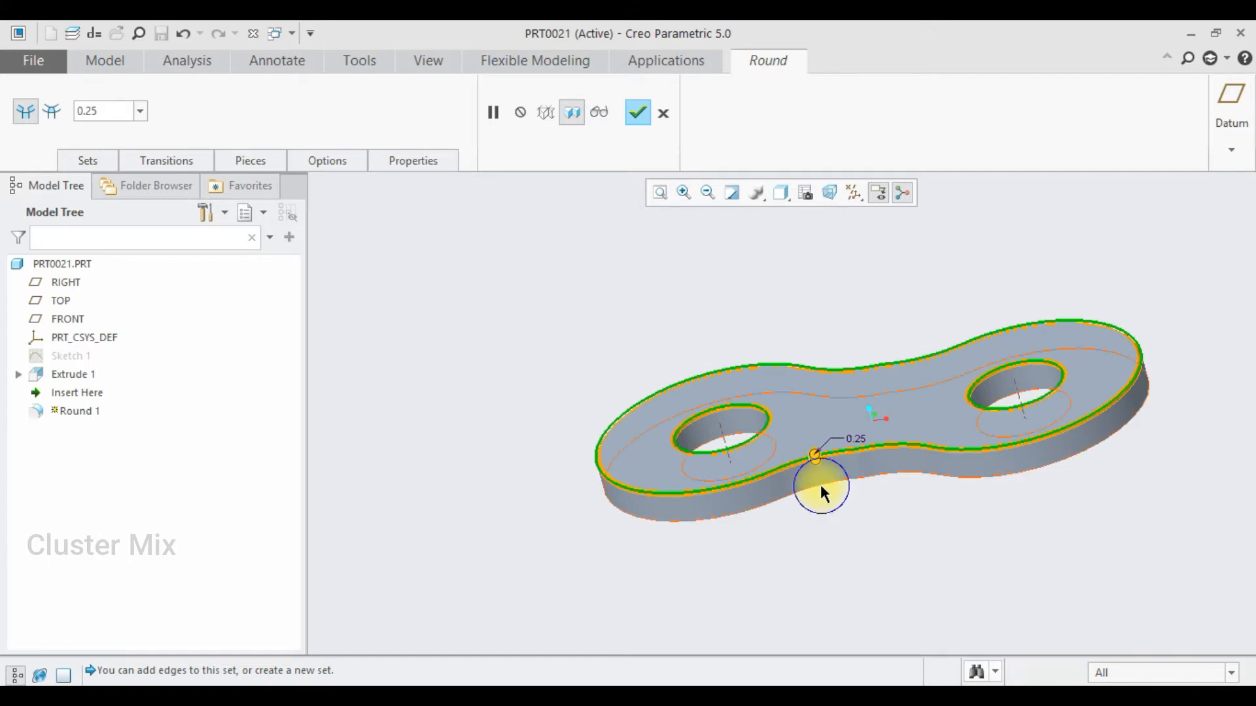
{"action": "left_click", "coordinate": [820, 484], "text": "ctrl"}
{"action": "left_click", "coordinate": [638, 113]}
Save a copy of the link part as "chain" in the "chain mechanism" folder on the Desktop.
{"action": "mouse_move", "coordinate": [813, 453]}
{"action": "middle_mouse_down"}
{"action": "mouse_move", "coordinate": [774, 512]}
{"action": "mouse_move", "coordinate": [954, 416]}
{"action": "middle_mouse_up"}
{"action": "key", "text": "ctrl+d"}
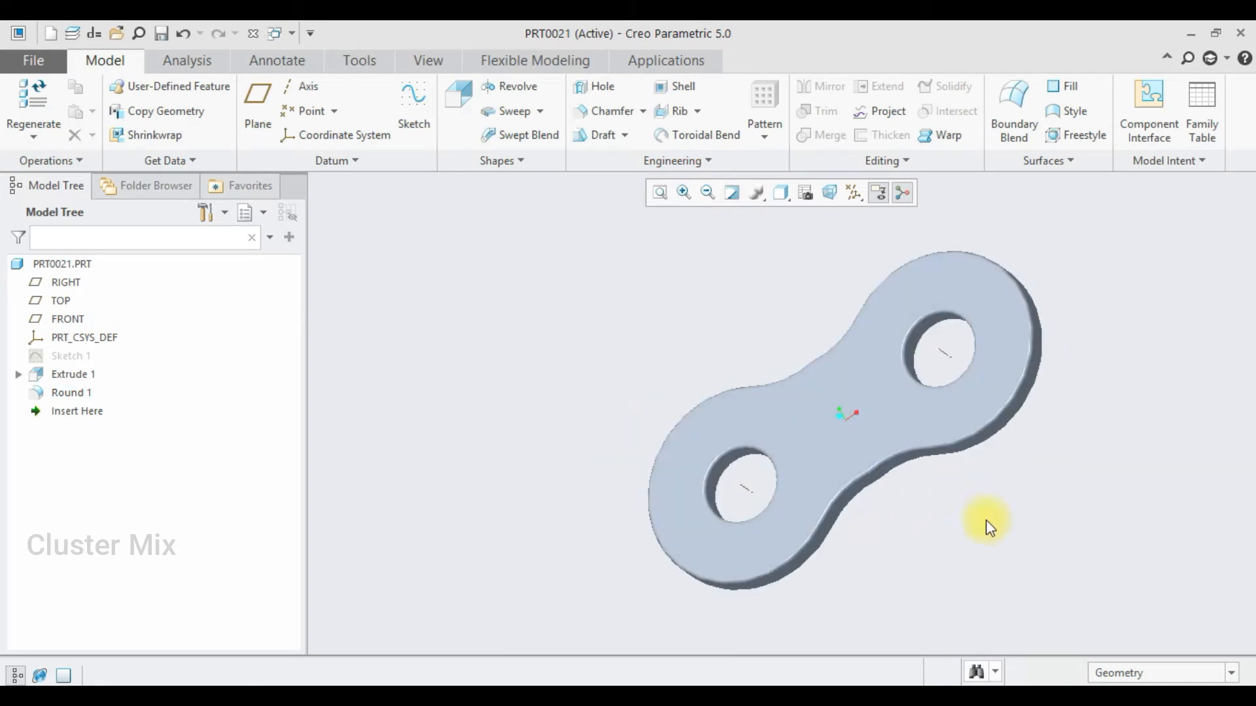
{"action": "left_click", "coordinate": [38, 62]}
{"action": "left_click", "coordinate": [49, 191]}
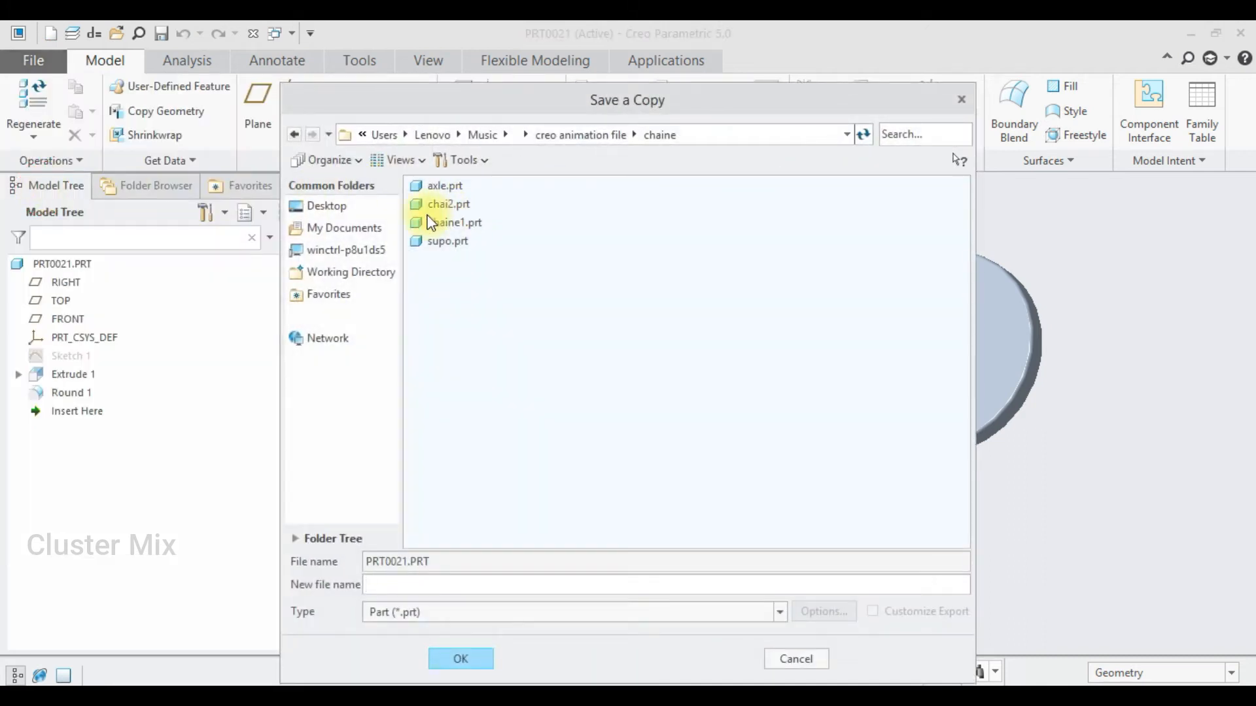
{"action": "left_click", "coordinate": [359, 207]}
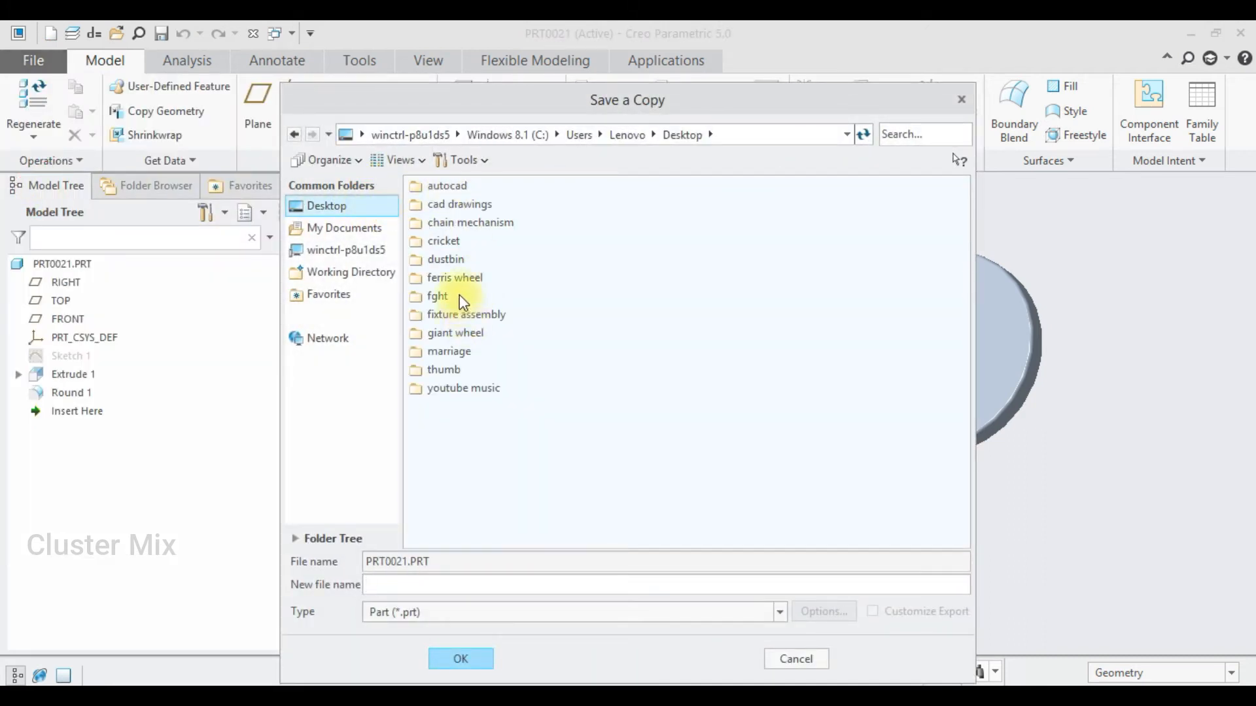
{"action": "double_click", "coordinate": [469, 221]}
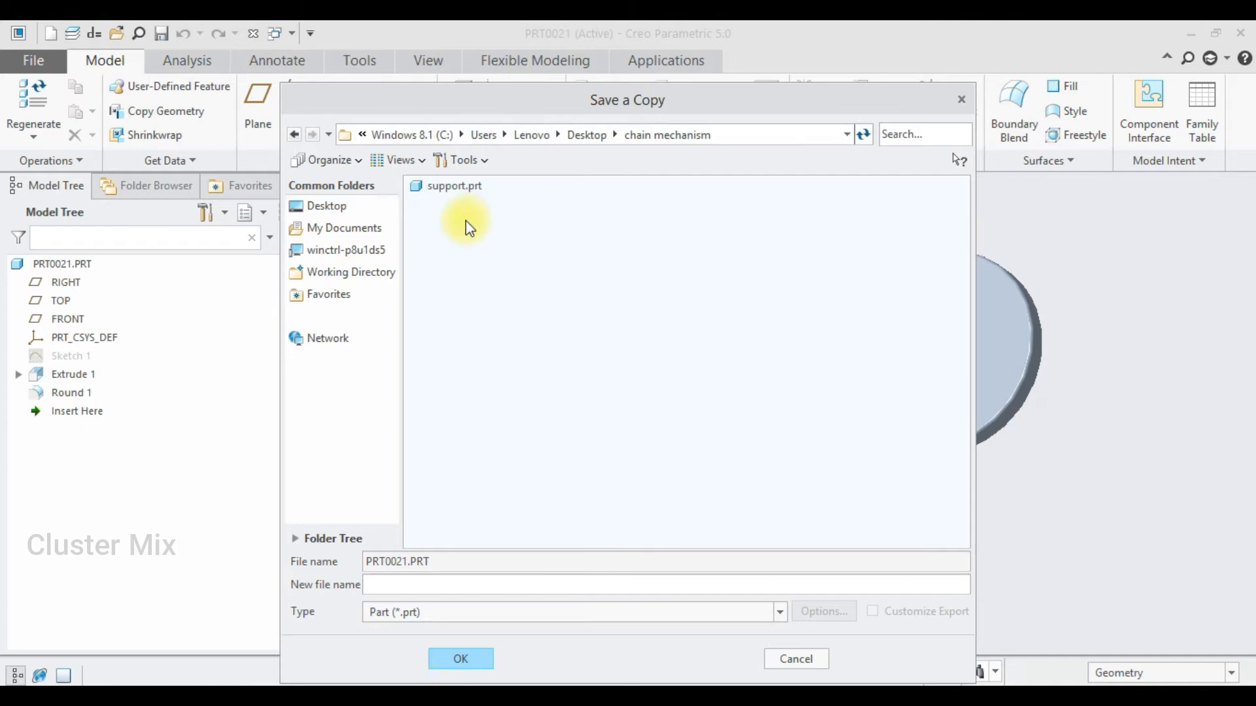
{"action": "left_click", "coordinate": [387, 587]}
{"action": "left_click", "coordinate": [383, 584]}
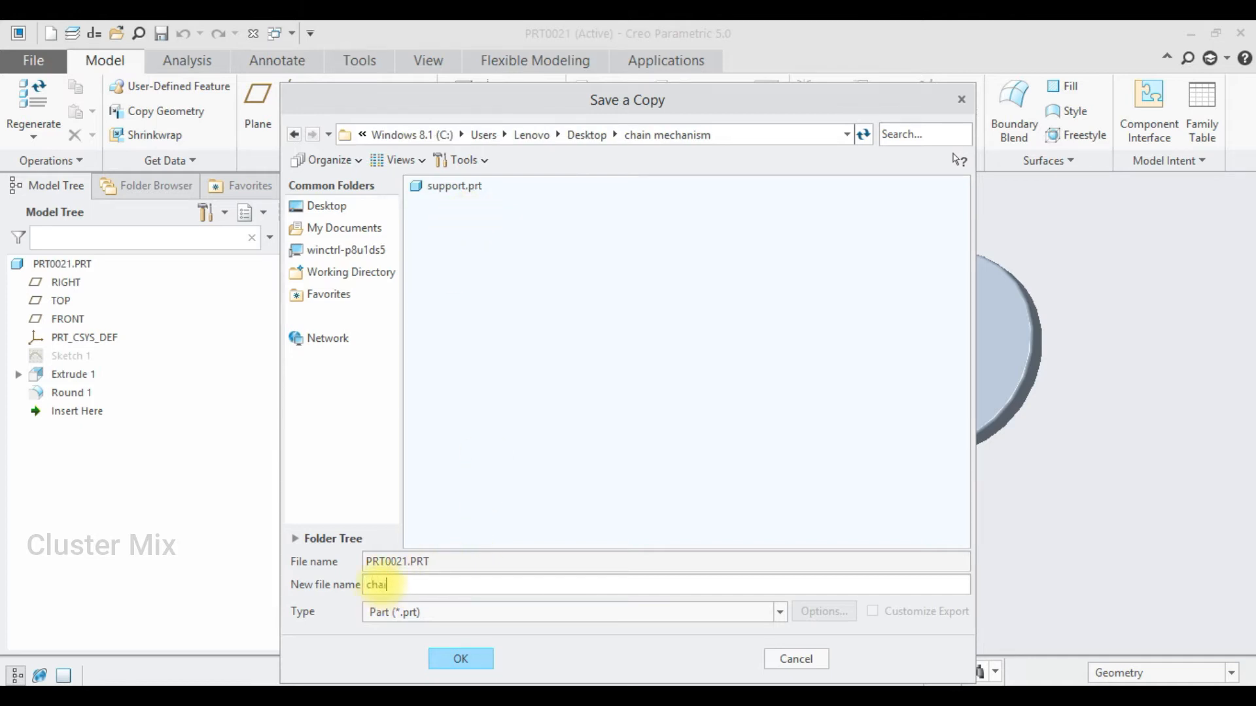
{"action": "left_click", "coordinate": [444, 660]}
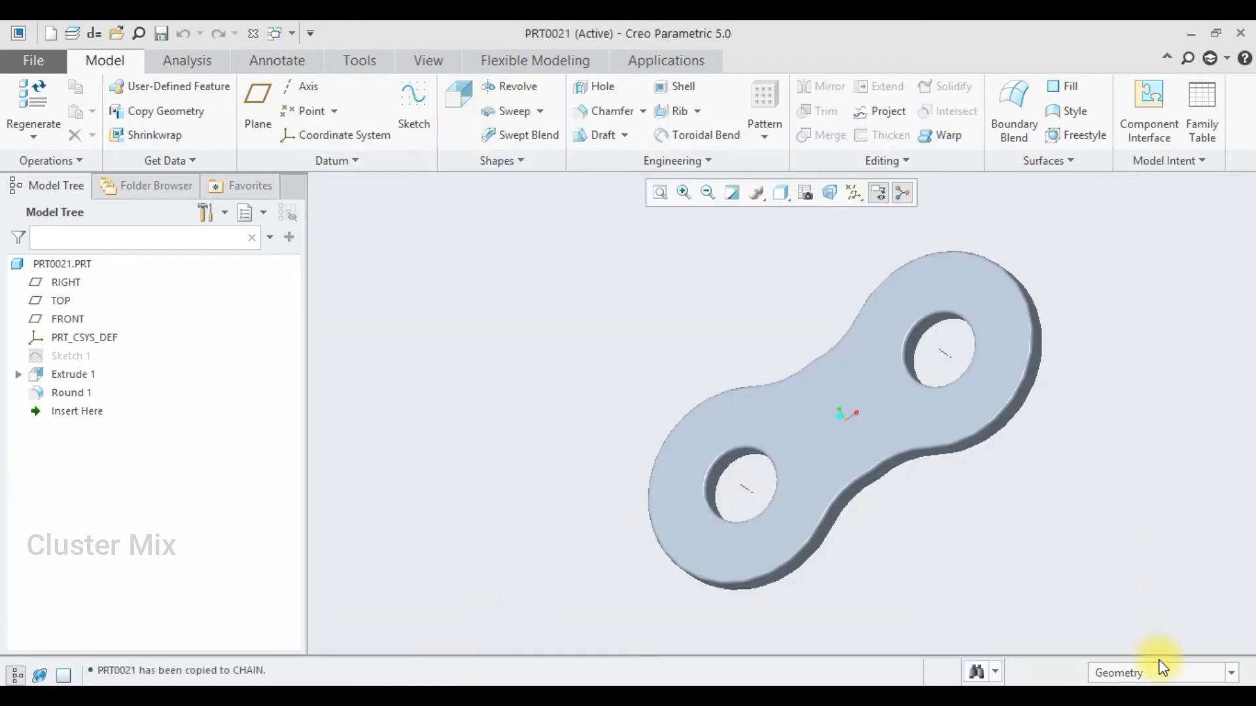
Close the link part and create a new solid part with the mmns_part_solid template instead of the default one.
{"action": "left_click", "coordinate": [254, 32]}
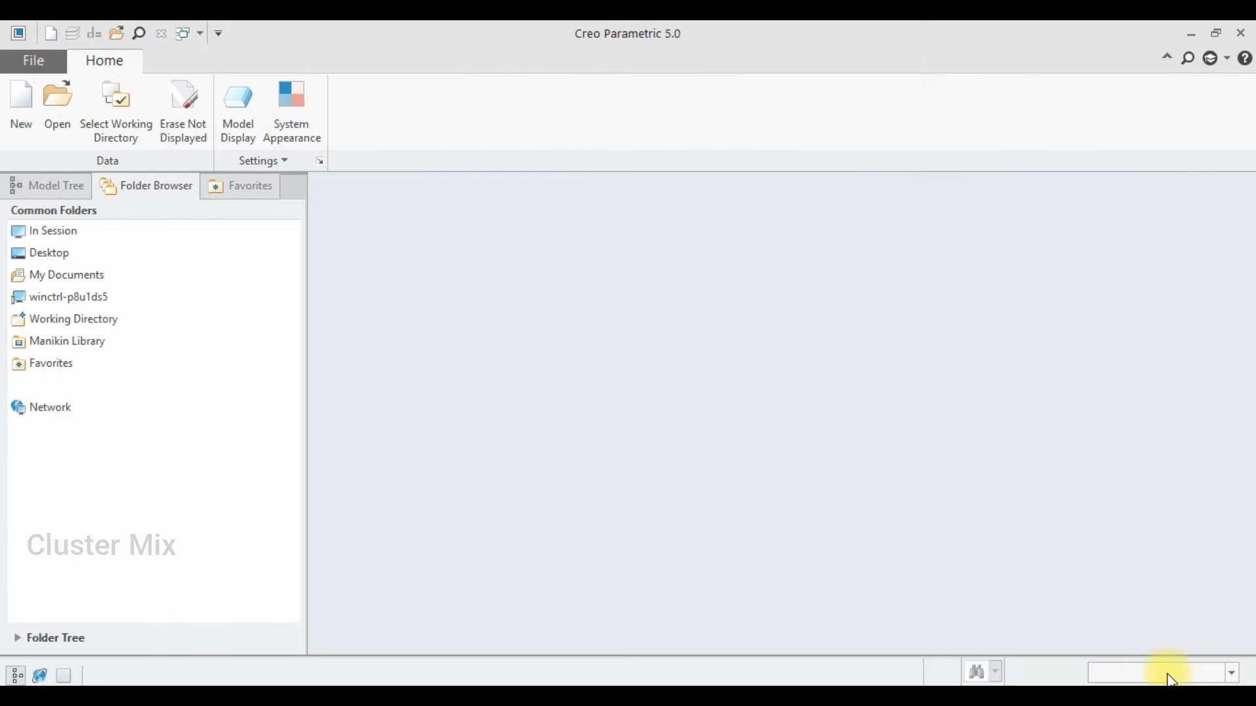
{"action": "left_click", "coordinate": [16, 111]}
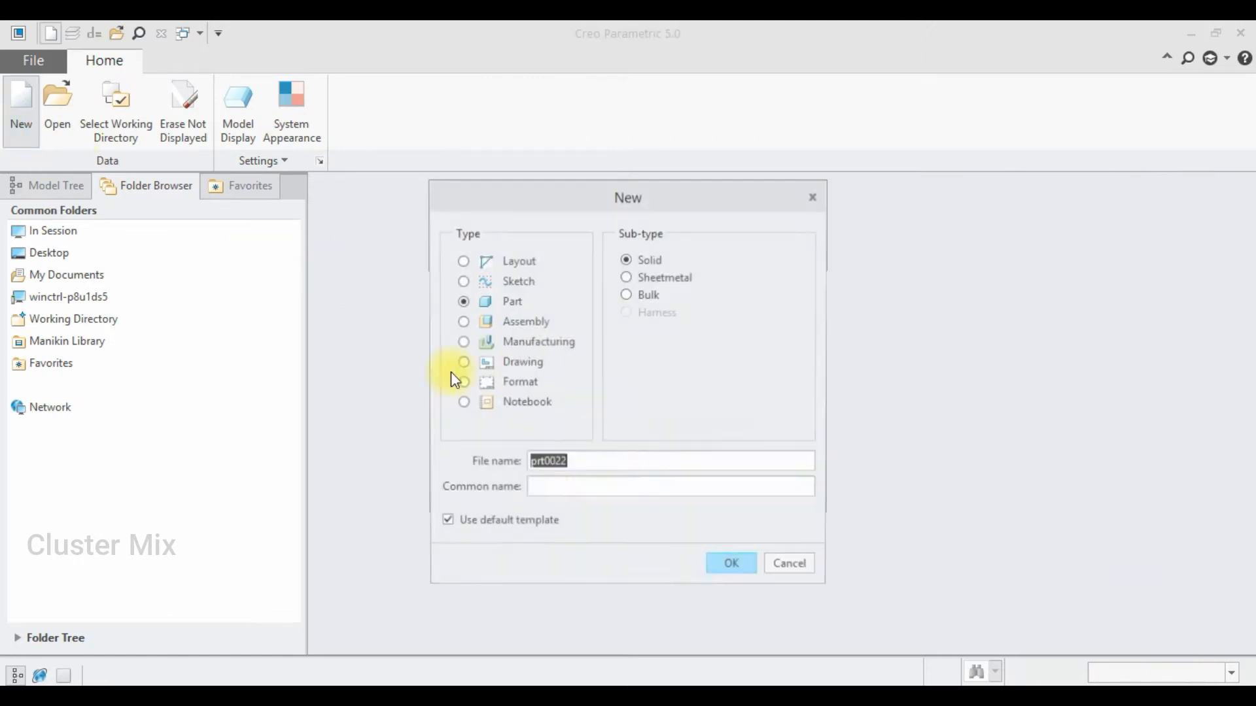
{"action": "left_click", "coordinate": [513, 522]}
{"action": "left_click", "coordinate": [715, 561]}
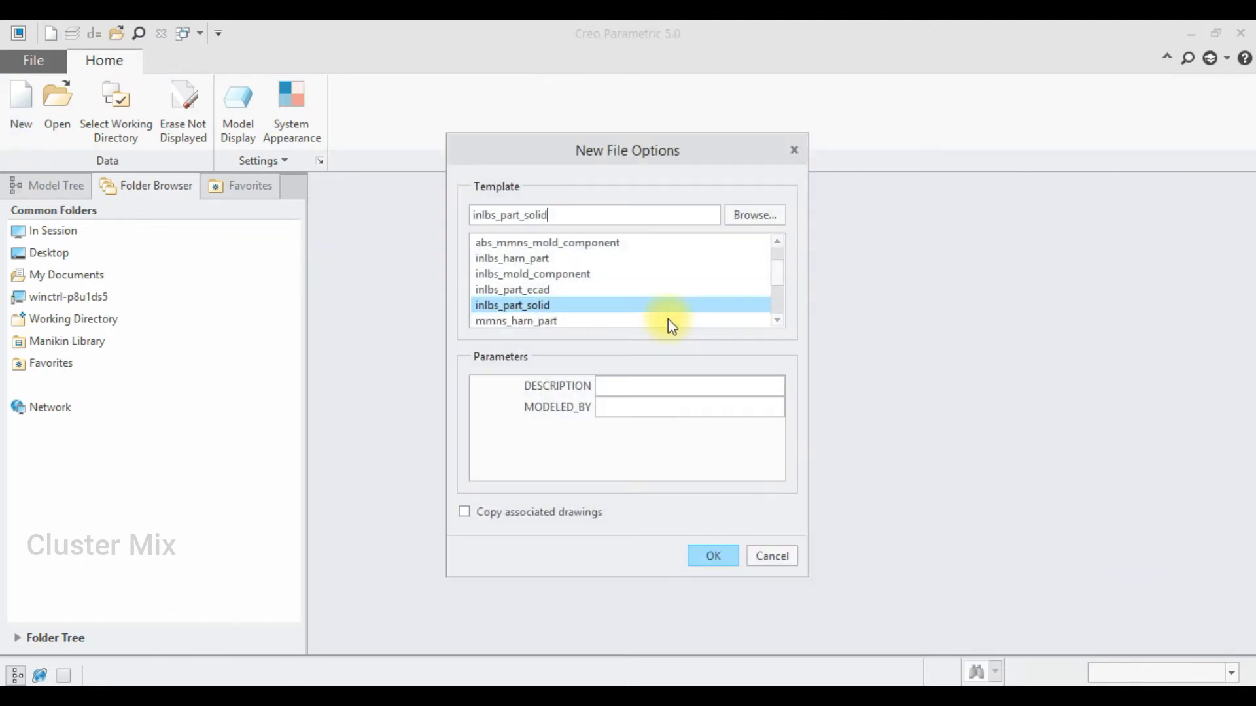
{"action": "scroll", "coordinate": [768, 276], "scroll_direction": "down", "scroll_amount": 2}
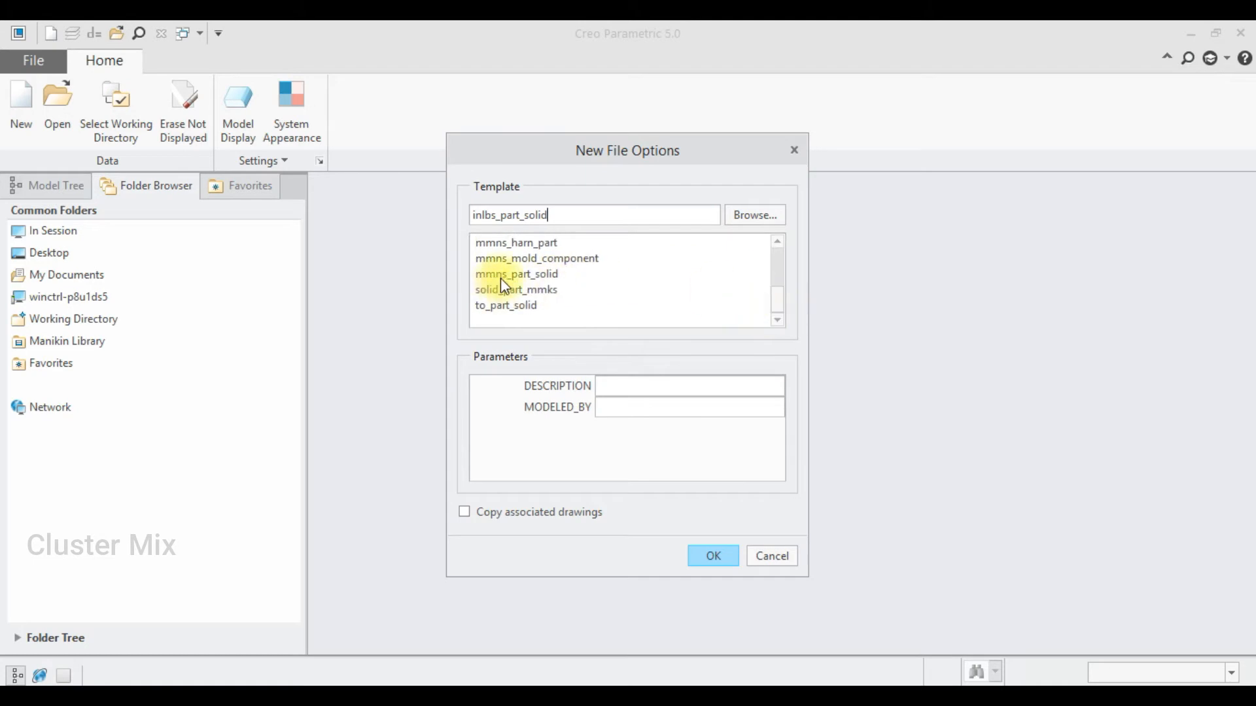
{"action": "double_click", "coordinate": [501, 276]}
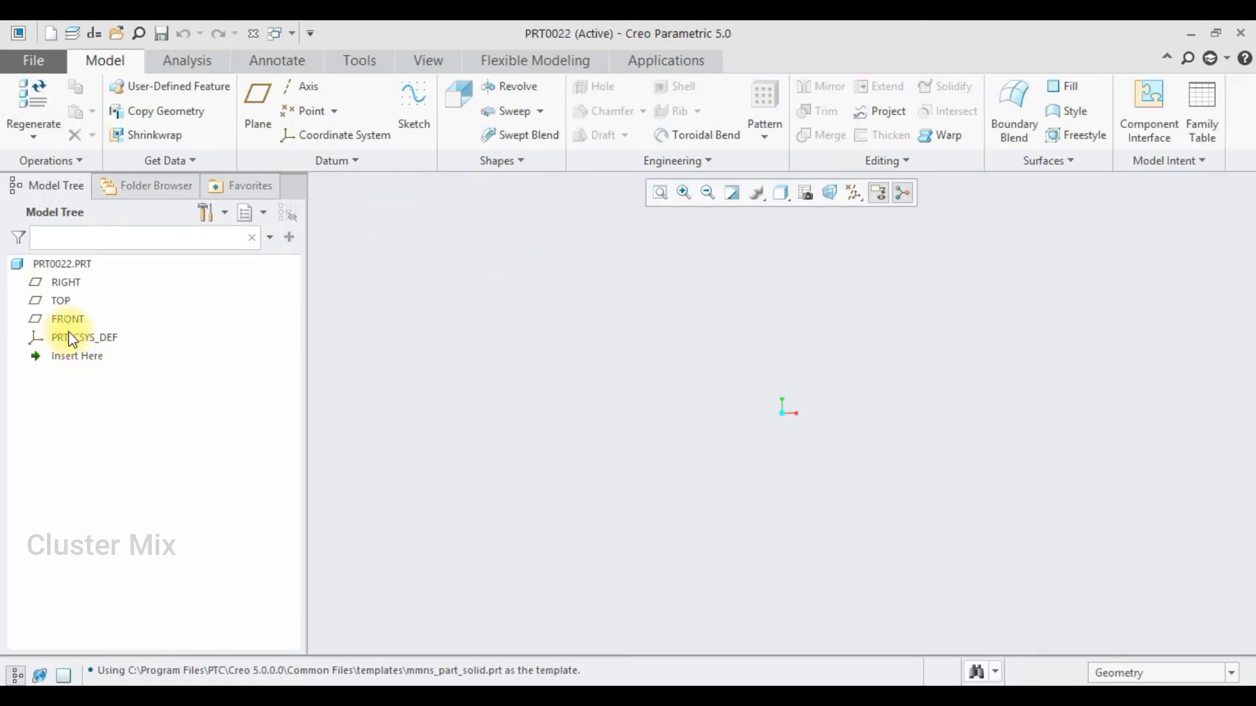
Sketch a circle centred on the origin of the FRONT plane, set its diameter to 6 mm, and finish the sketch.
{"action": "left_click", "coordinate": [67, 319]}
{"action": "left_click", "coordinate": [87, 232]}
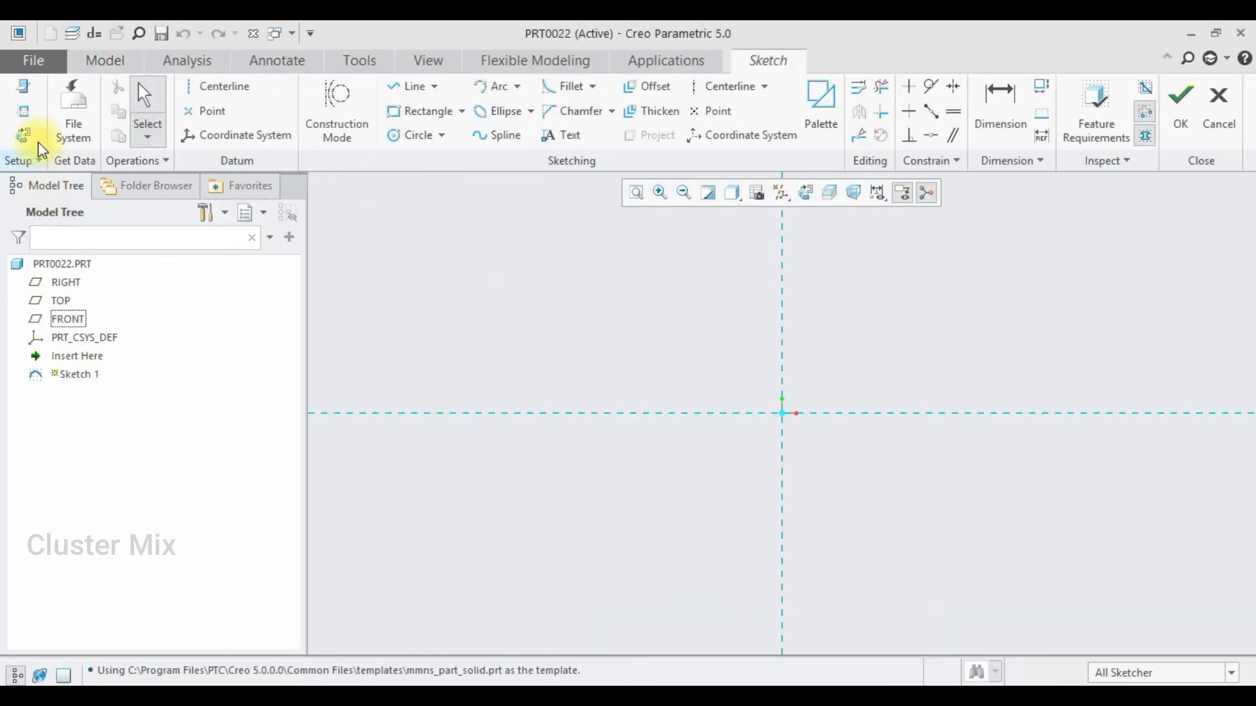
{"action": "left_click", "coordinate": [416, 136]}
{"action": "left_click", "coordinate": [782, 413]}
{"action": "left_click", "coordinate": [762, 385]}
{"action": "middle_click", "coordinate": [745, 370]}
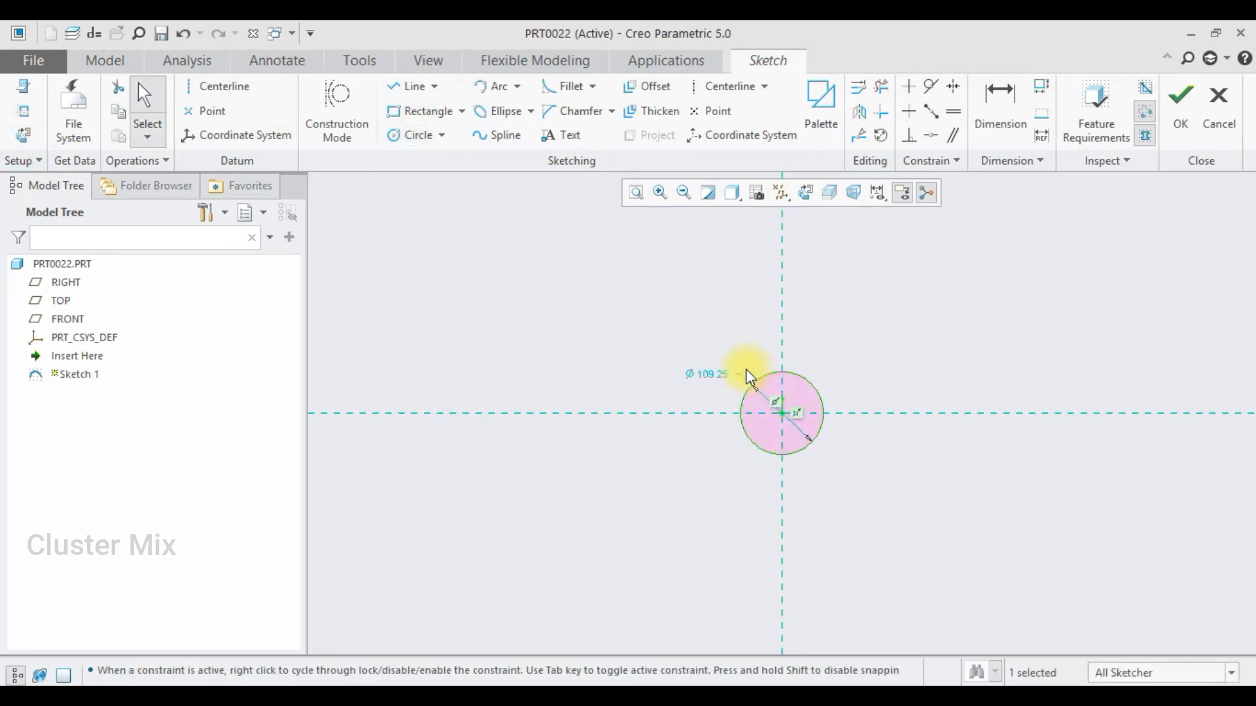
{"action": "double_click", "coordinate": [710, 377]}
{"action": "key", "text": "Return"}
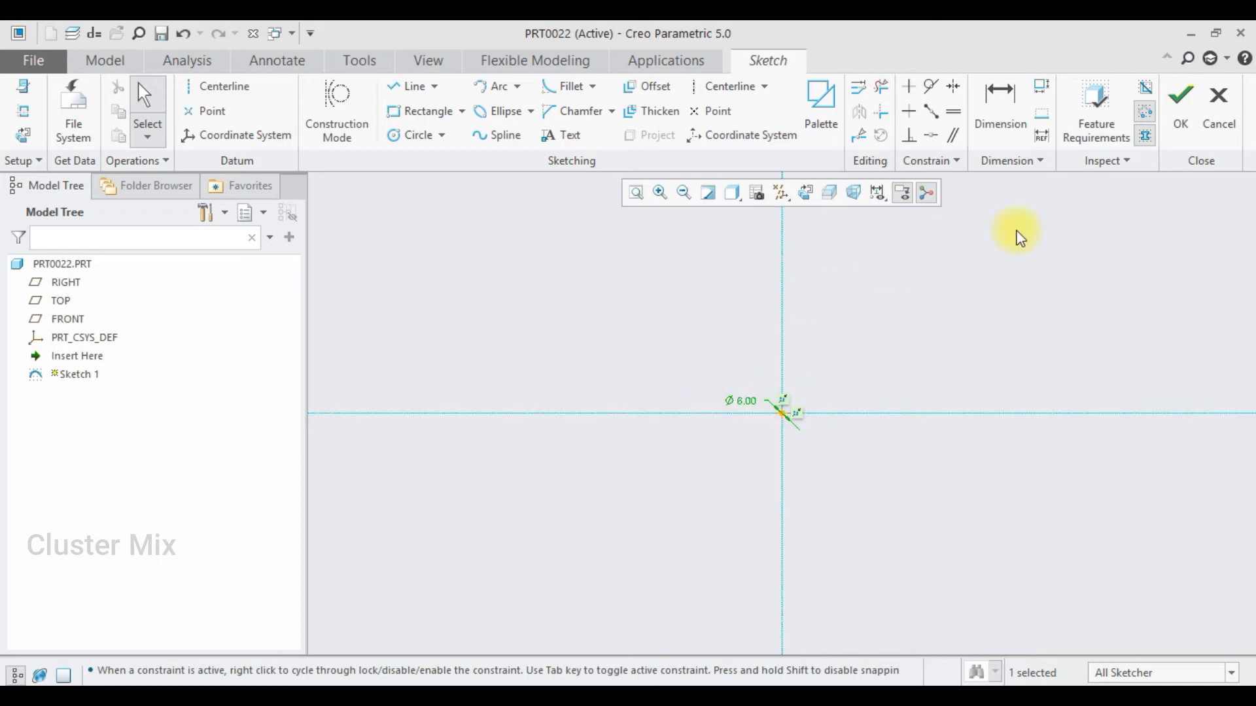
{"action": "left_click", "coordinate": [1168, 121]}
Extrude the 6 mm circle to a total depth of 25 mm, symmetrically about the sketch plane.
{"action": "left_click", "coordinate": [475, 108]}
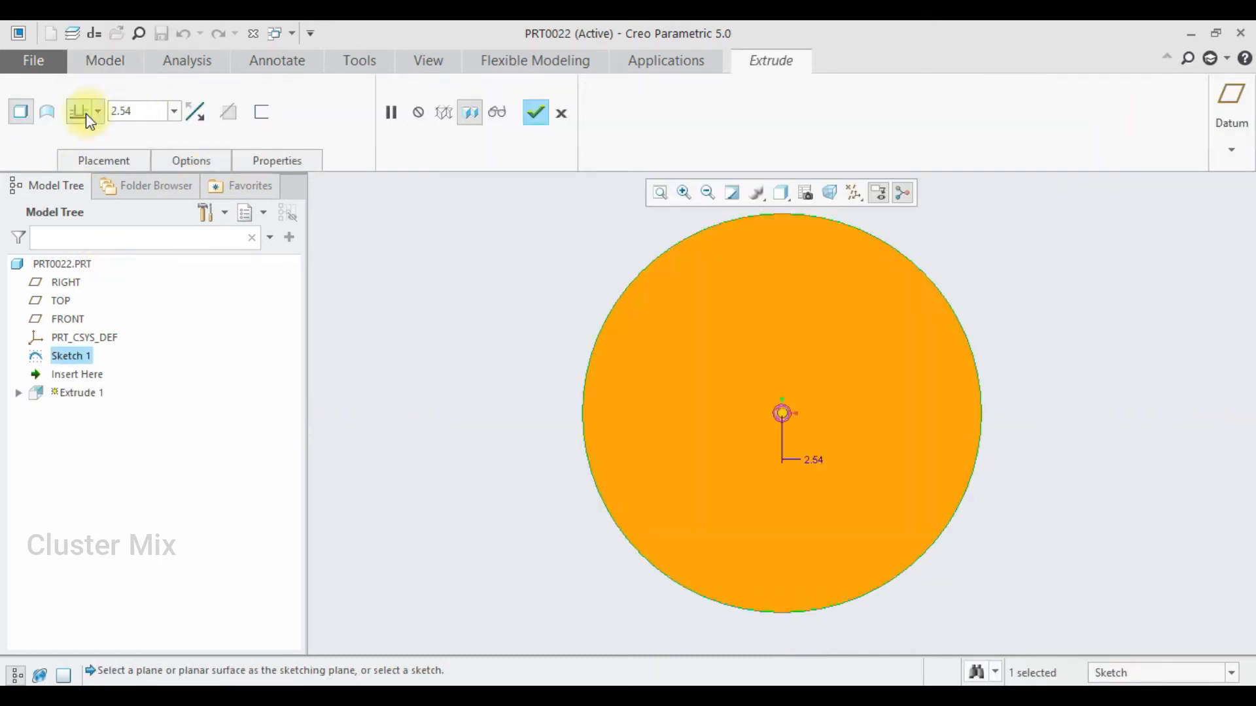
{"action": "left_click", "coordinate": [102, 112]}
{"action": "type", "text": "25"}
{"action": "key", "text": "Return"}
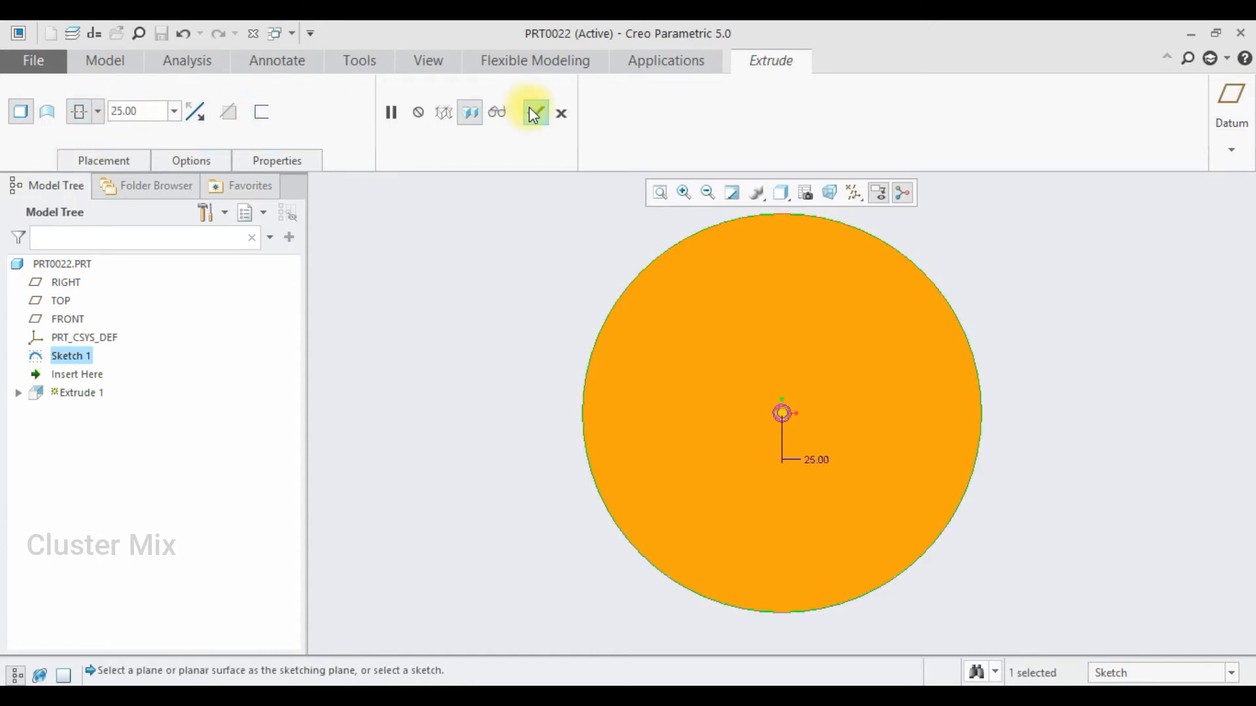
{"action": "left_click", "coordinate": [534, 115]}
{"action": "key", "text": "ctrl+d"}
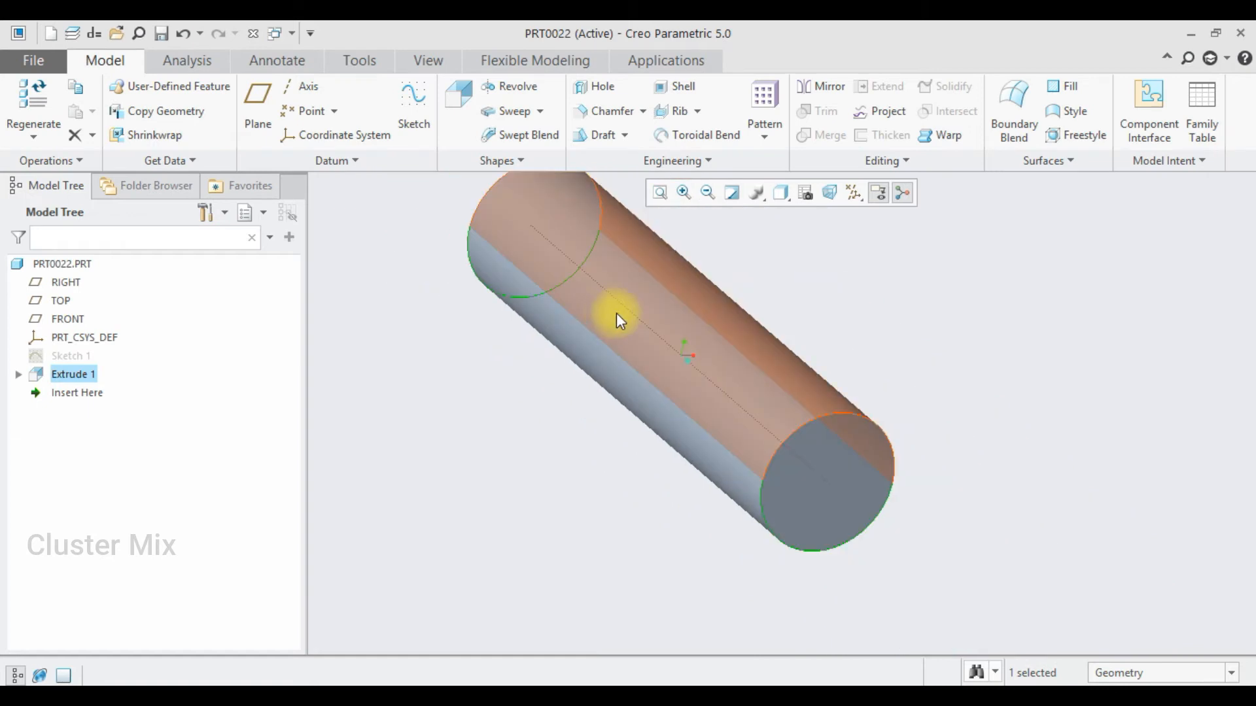
Save a copy of the cylinder part as "axleprt" in the "chain mechanism" folder on the Desktop.
{"action": "left_click", "coordinate": [32, 61]}
{"action": "left_click", "coordinate": [38, 187]}
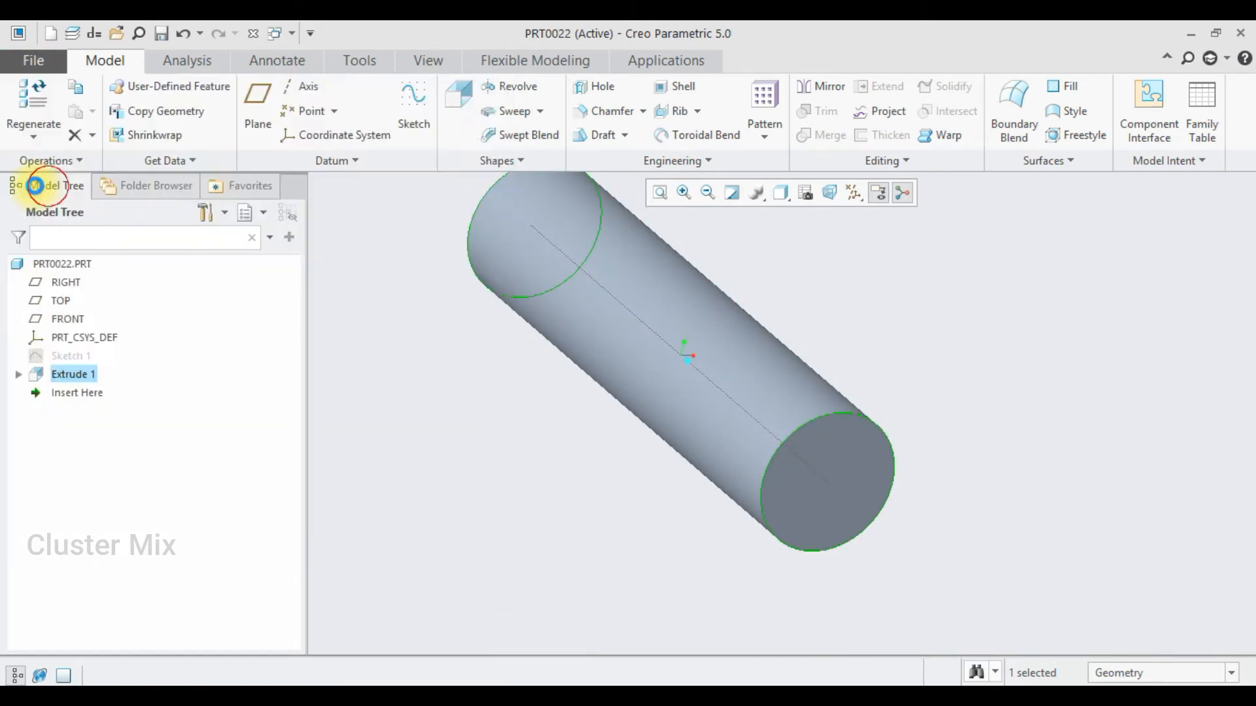
{"action": "left_click", "coordinate": [325, 205]}
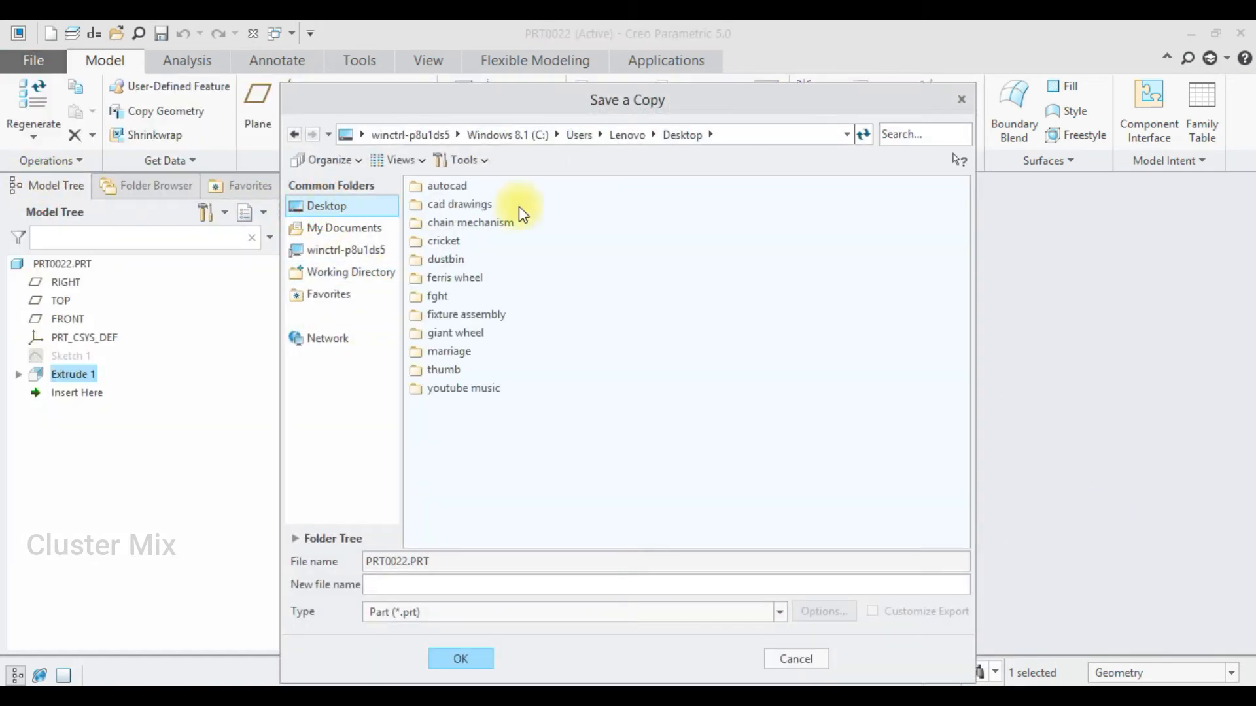
{"action": "double_click", "coordinate": [474, 224]}
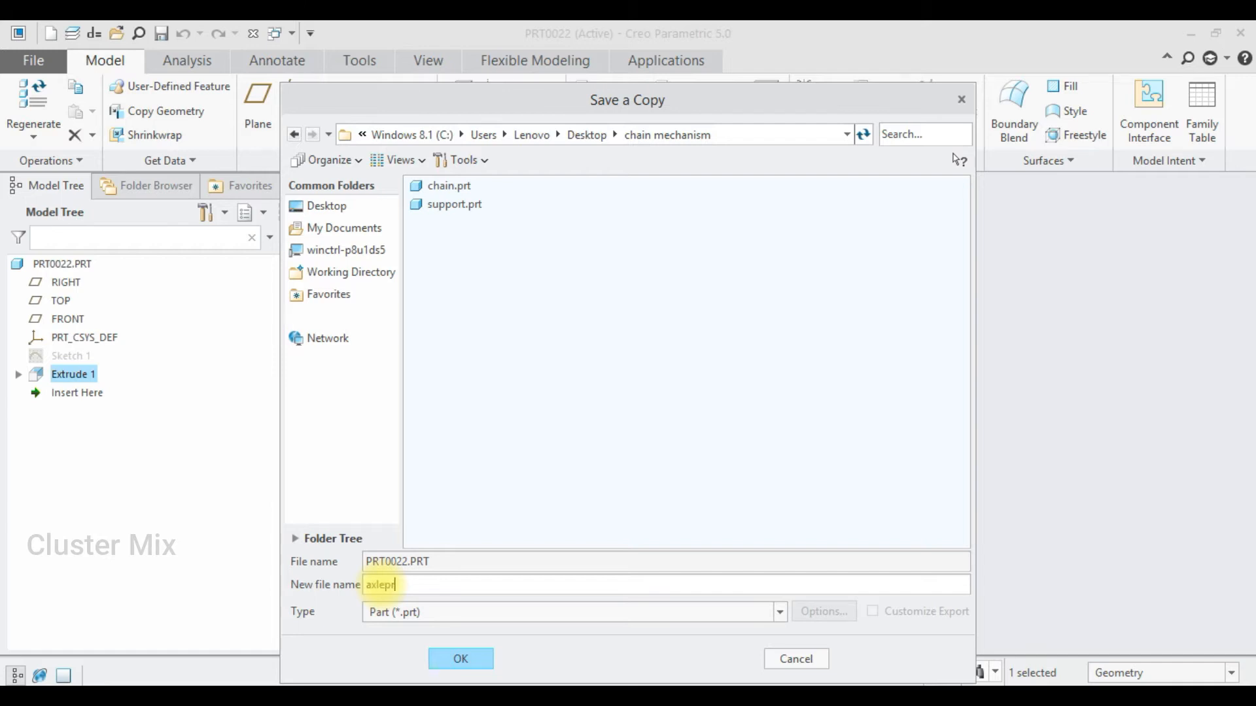
{"action": "left_click", "coordinate": [473, 658]}
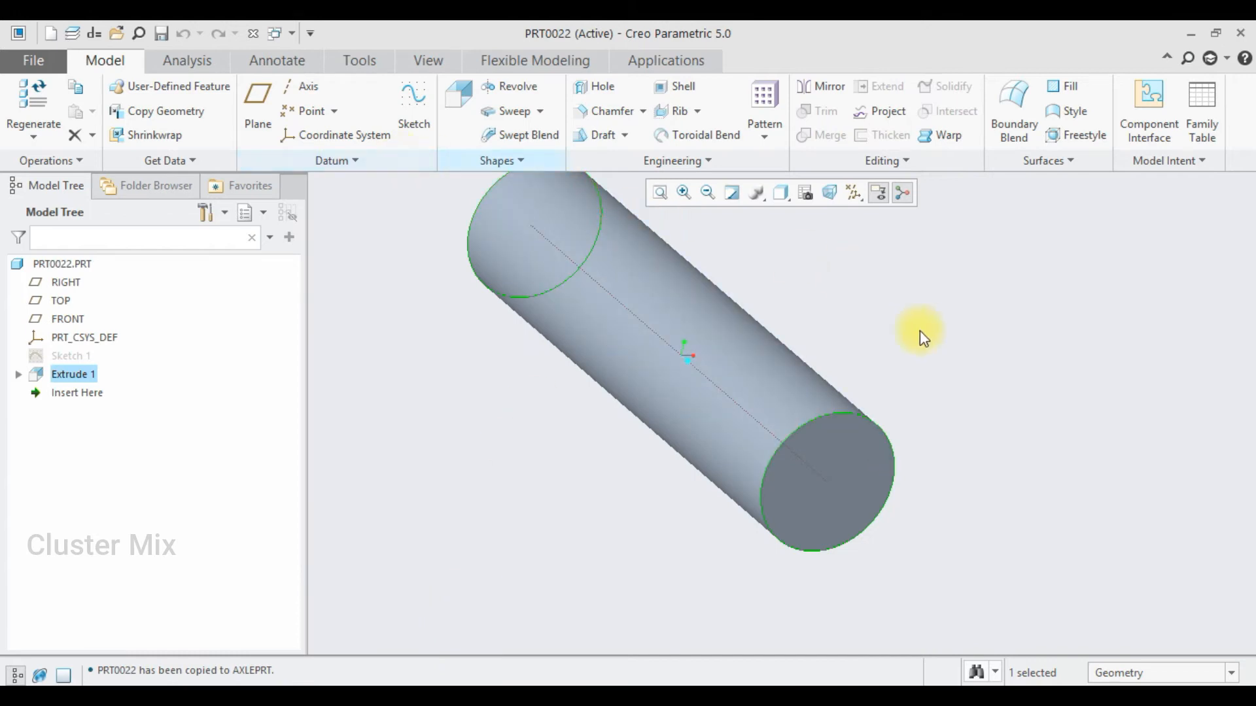
Close the cylinder part and create a new design assembly with the mmns_asm_design template instead of the default one.
{"action": "left_click", "coordinate": [253, 33]}
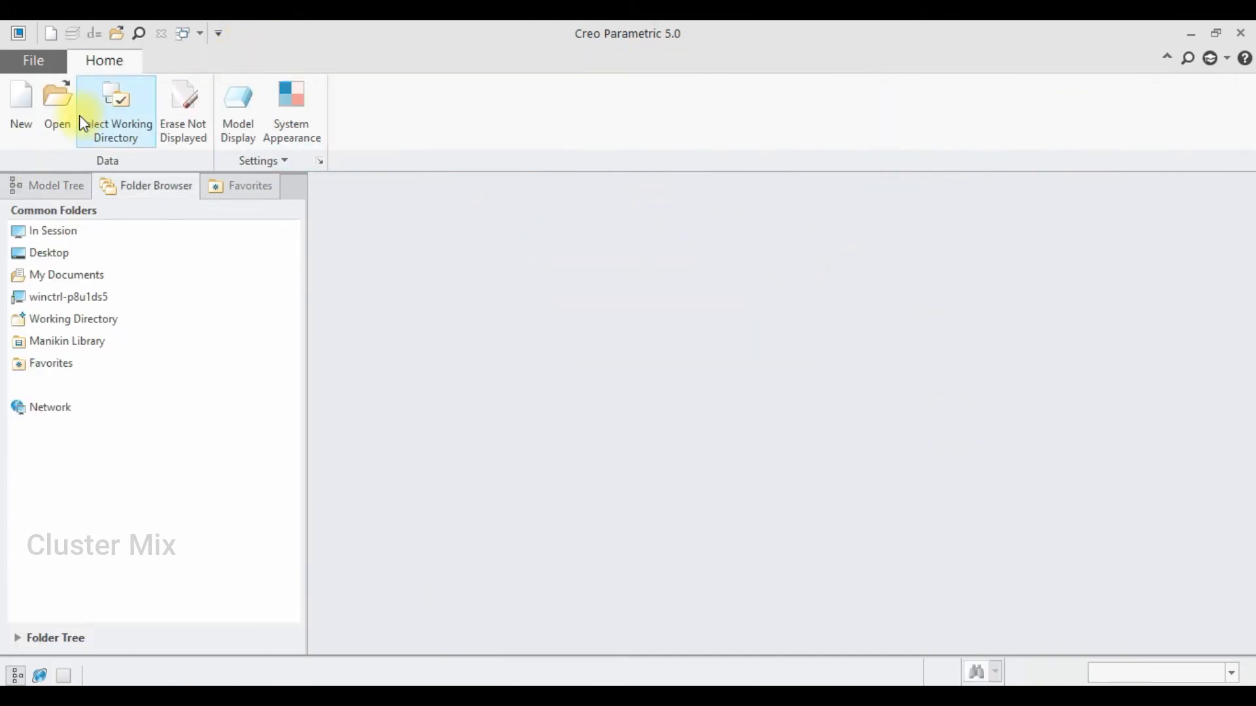
{"action": "left_click", "coordinate": [22, 125]}
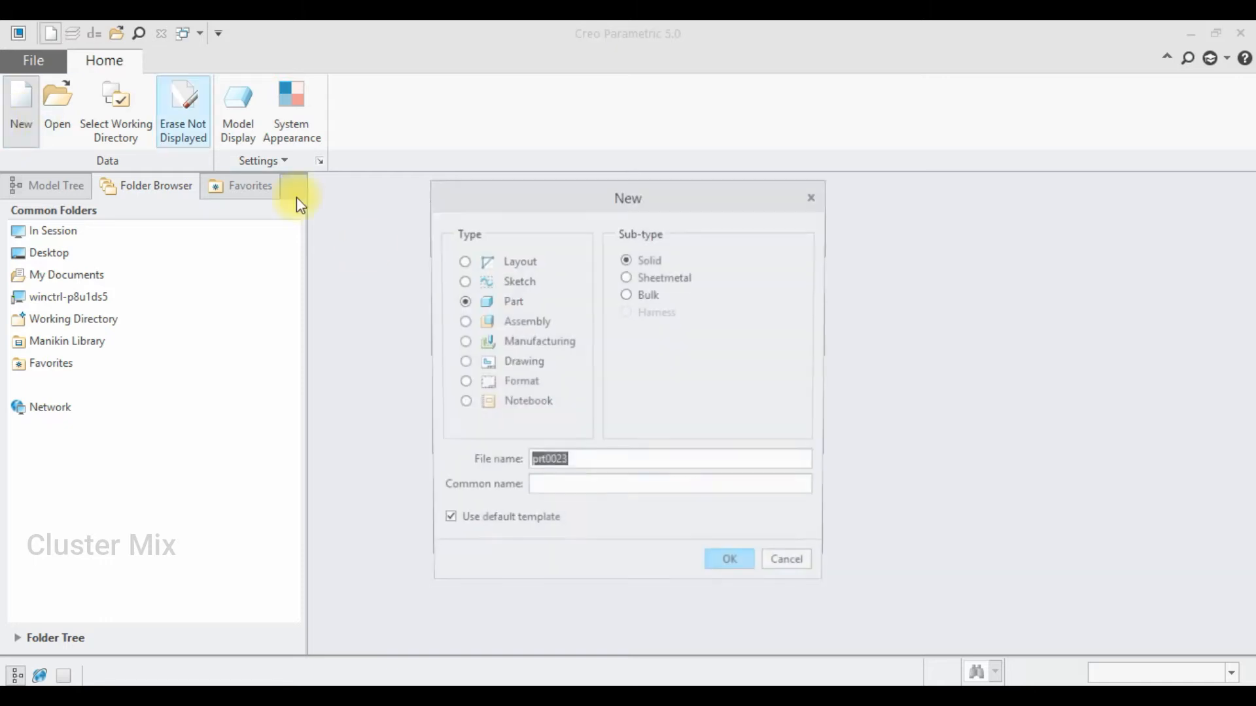
{"action": "left_click", "coordinate": [518, 323]}
{"action": "left_click", "coordinate": [509, 522]}
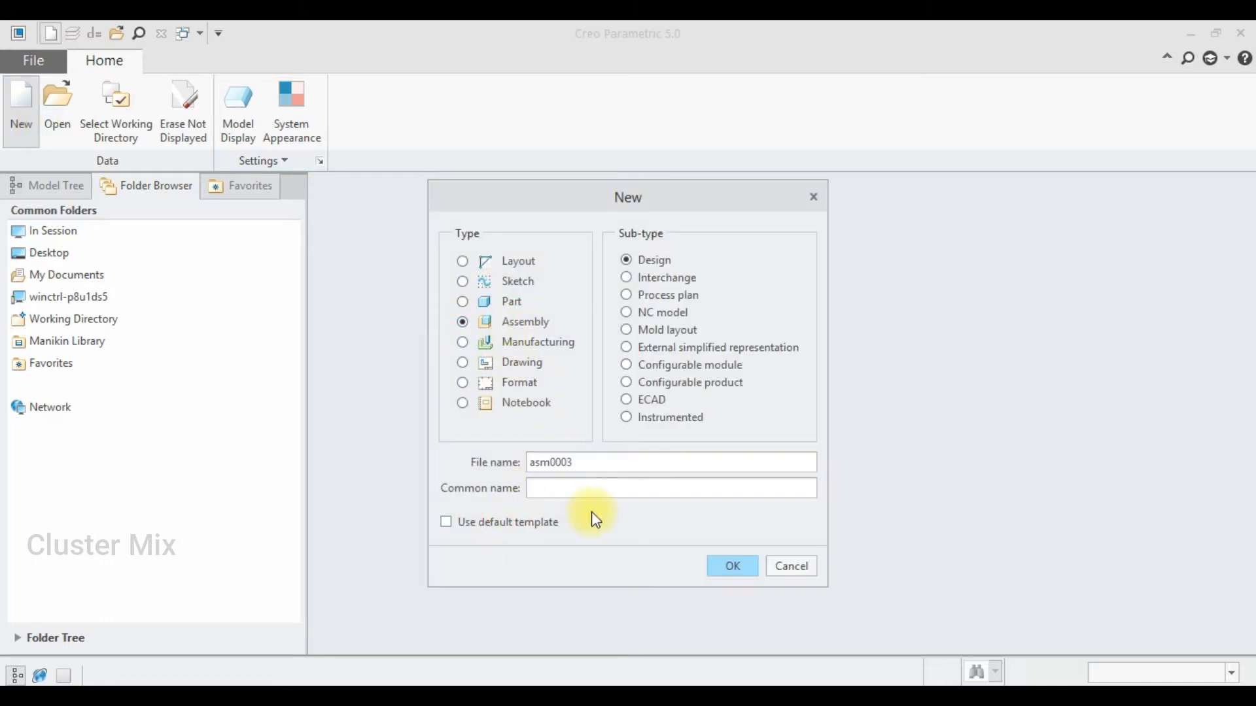
{"action": "left_click", "coordinate": [732, 566]}
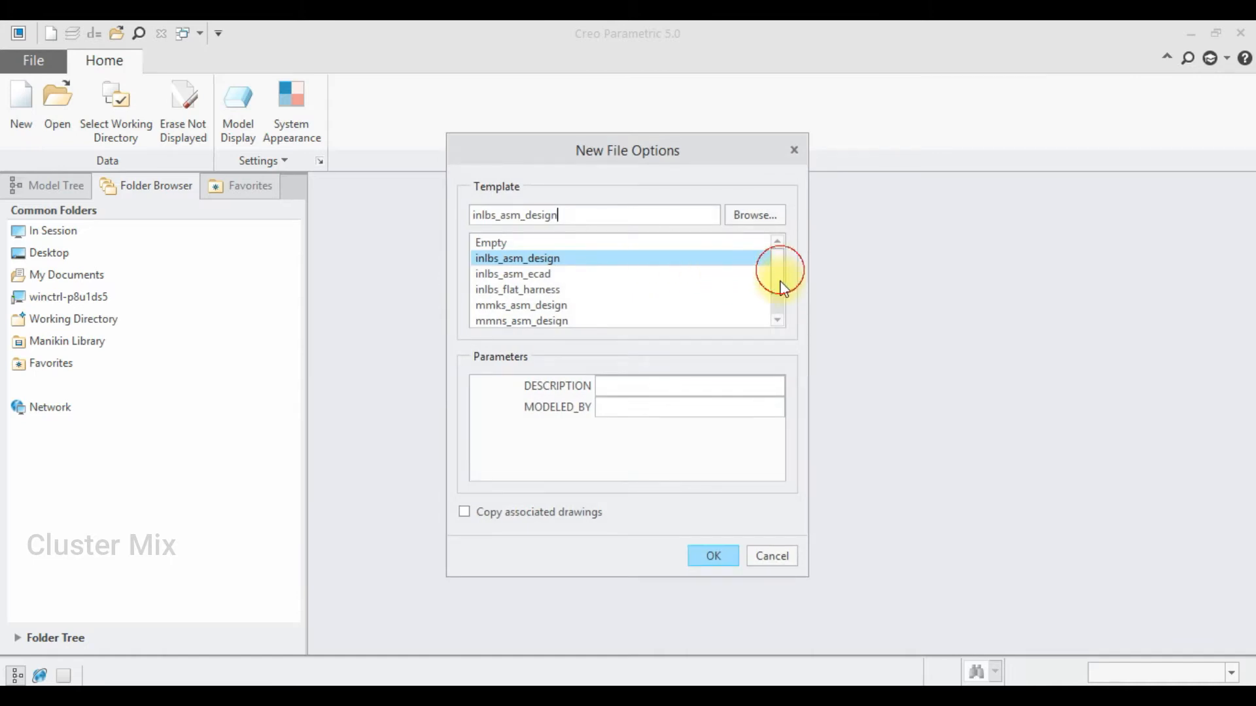
{"action": "left_click", "coordinate": [780, 288]}
{"action": "double_click", "coordinate": [536, 291]}
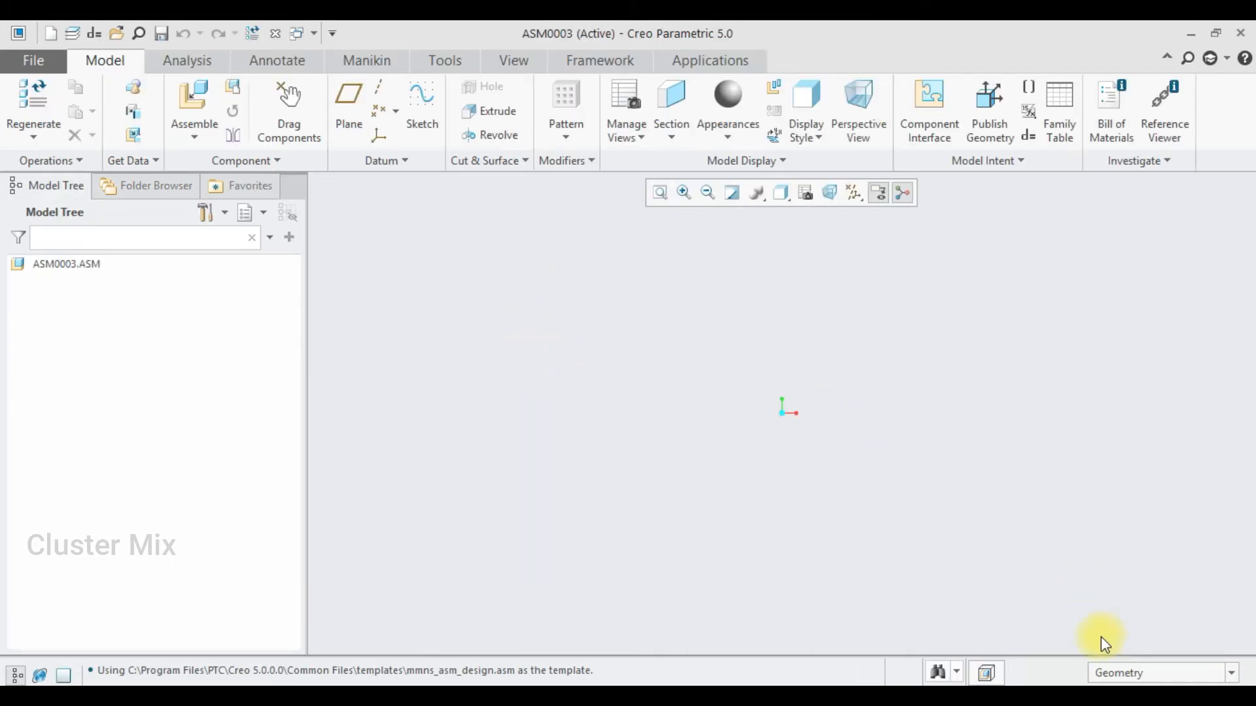
Bring chain.prt from the Desktop's "chain mechanism" folder into the assembly as the first component.
{"action": "left_click", "coordinate": [207, 143]}
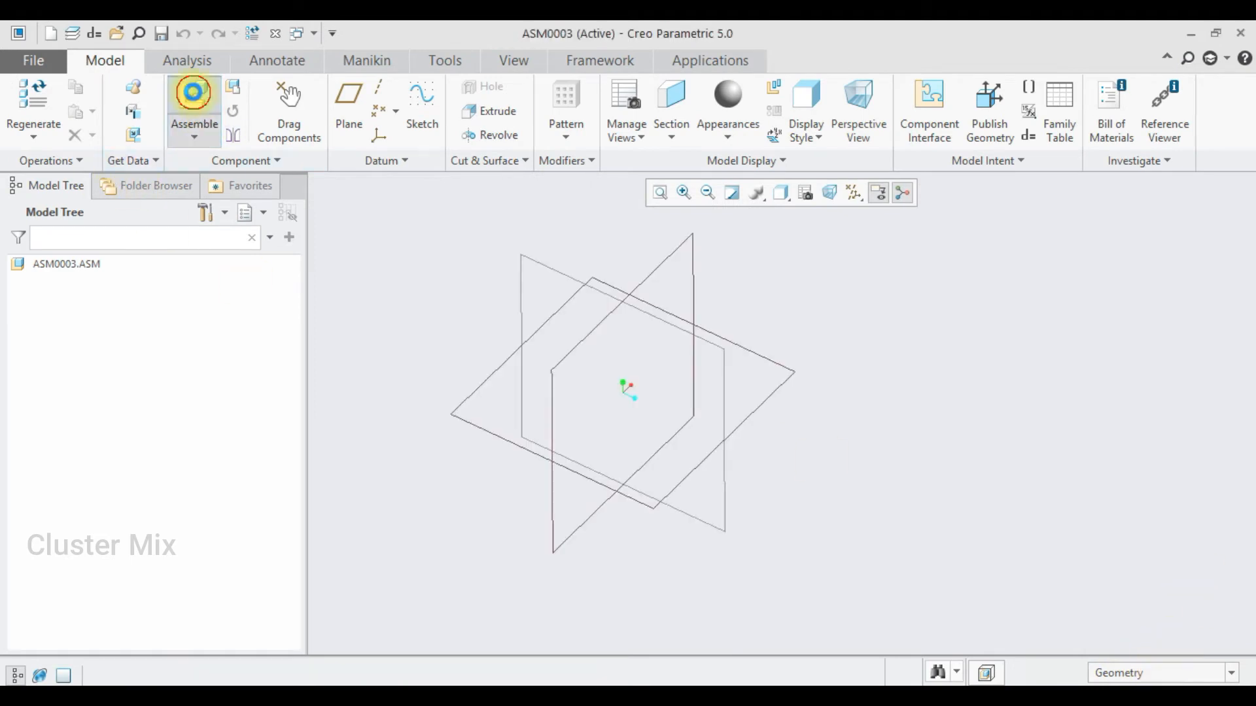
{"action": "left_click", "coordinate": [313, 293]}
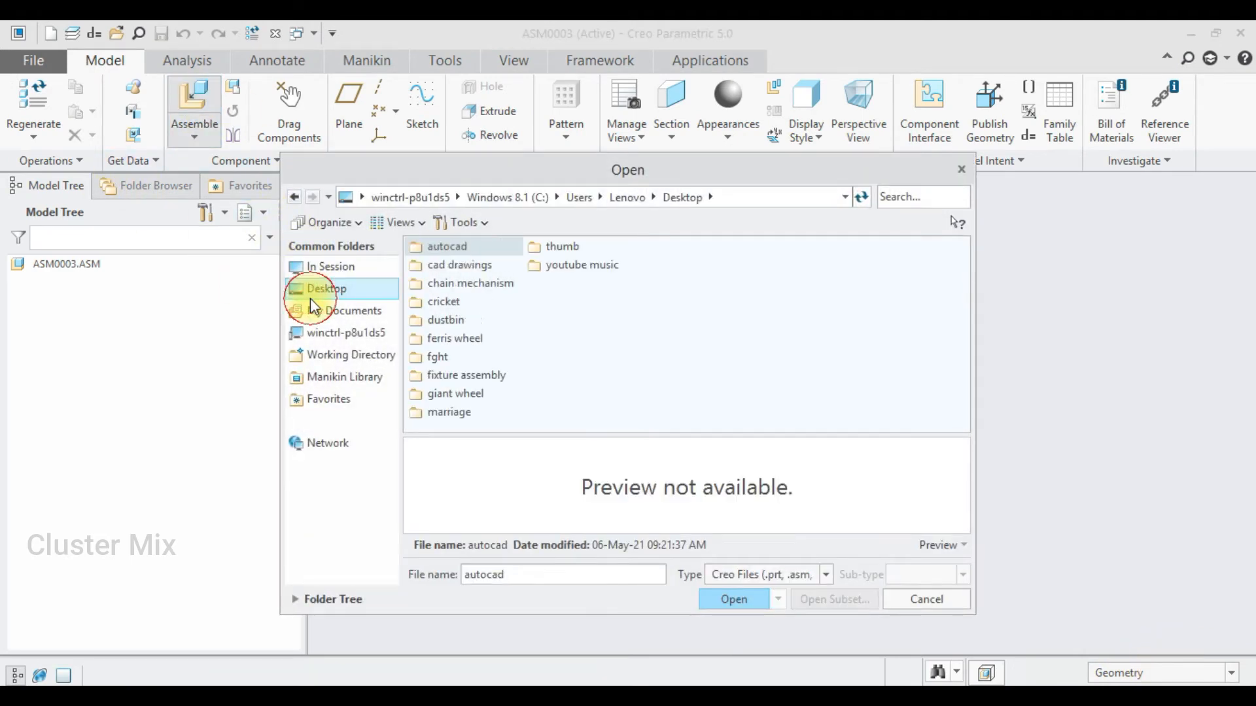
{"action": "double_click", "coordinate": [472, 283]}
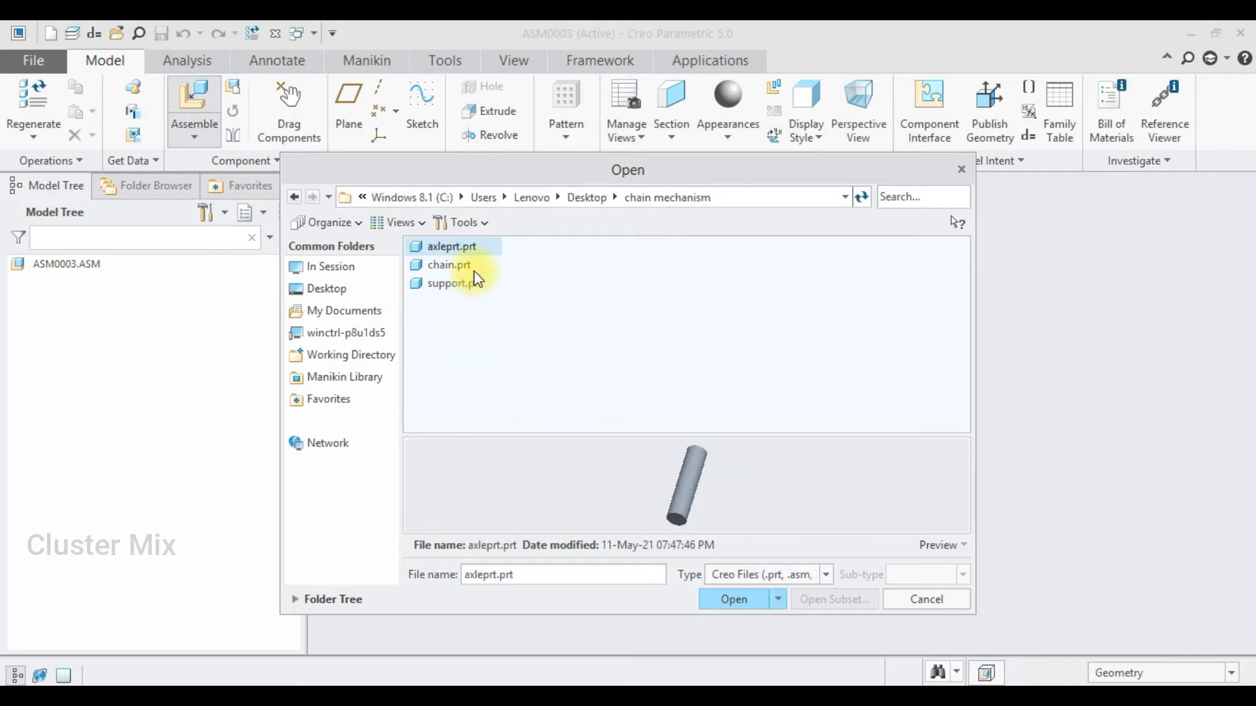
{"action": "double_click", "coordinate": [455, 267]}
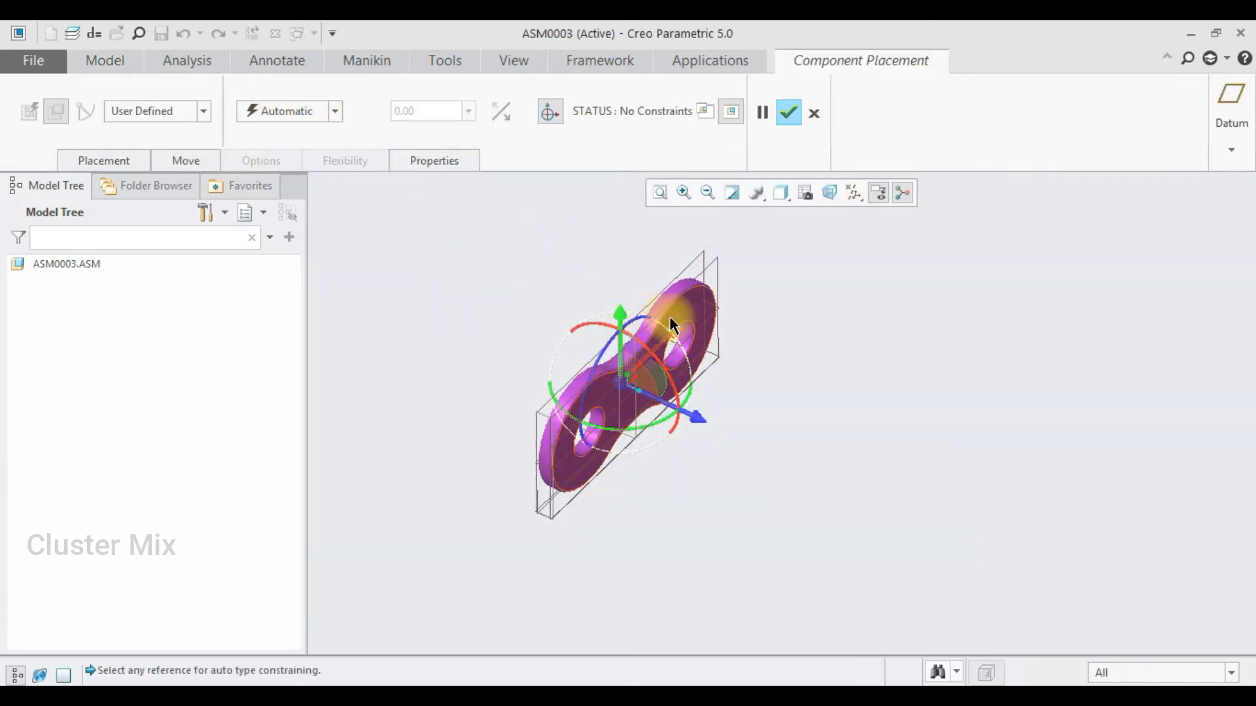
Constrain the chain link's FRONT plane to the assembly's front plane with a Distance offset of 7.5 mm.
{"action": "scroll", "coordinate": [670, 320], "scroll_direction": "down", "scroll_amount": 3}
{"action": "left_click", "coordinate": [592, 331]}
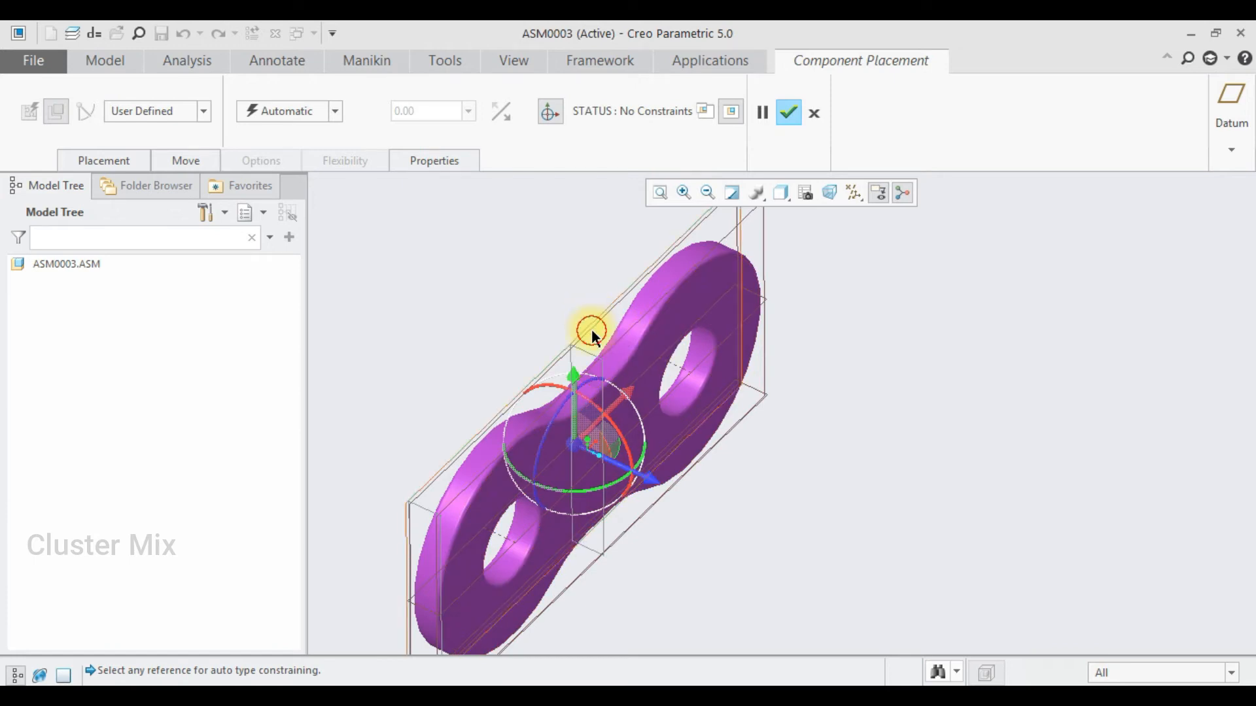
{"action": "left_click", "coordinate": [612, 345]}
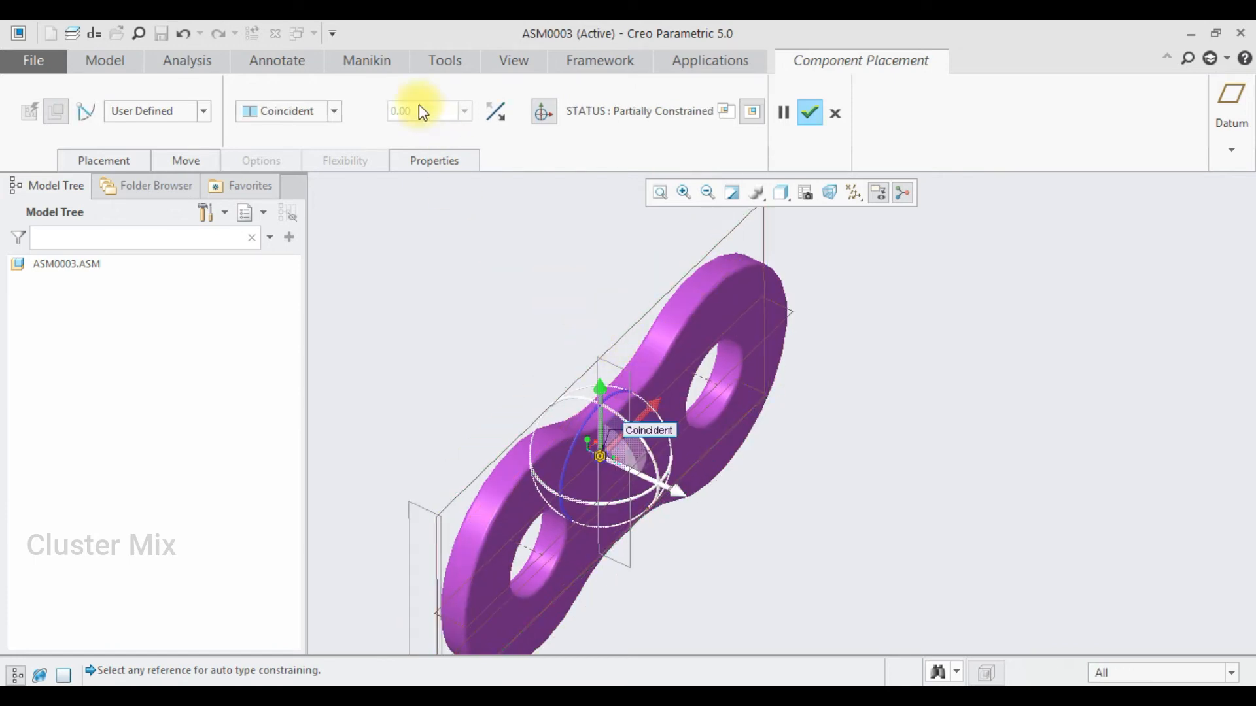
{"action": "left_click", "coordinate": [310, 111]}
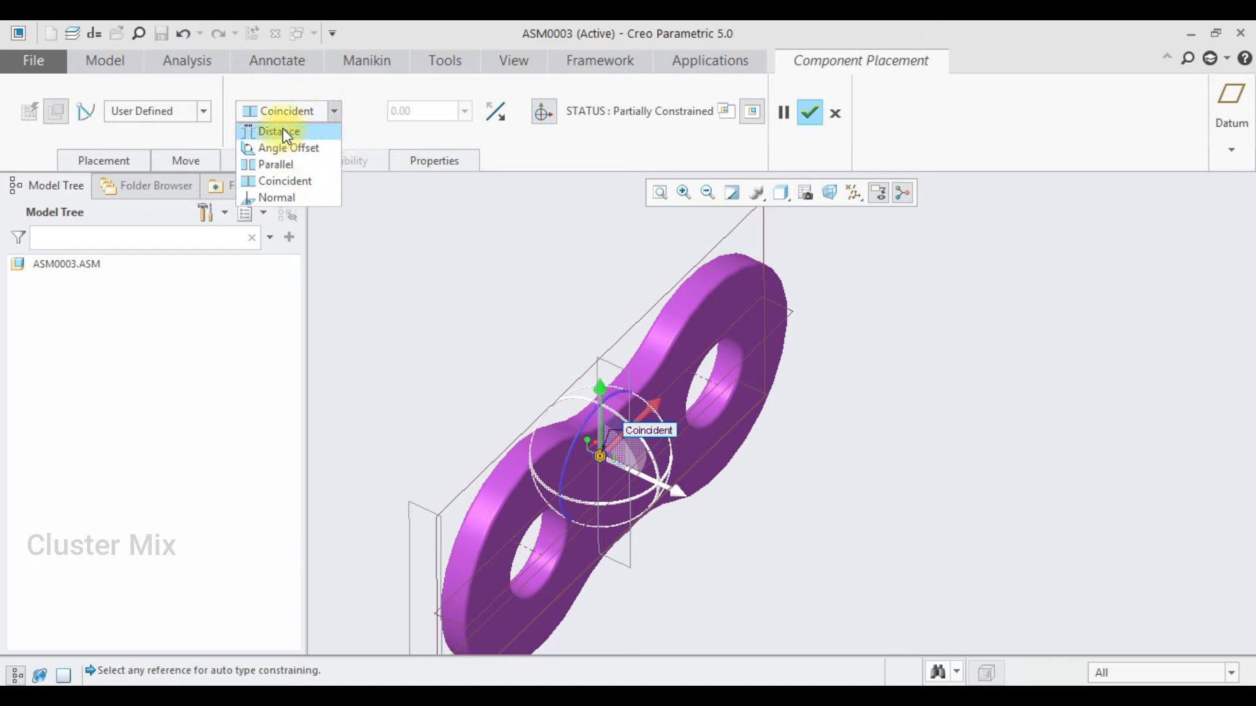
{"action": "left_click", "coordinate": [285, 133]}
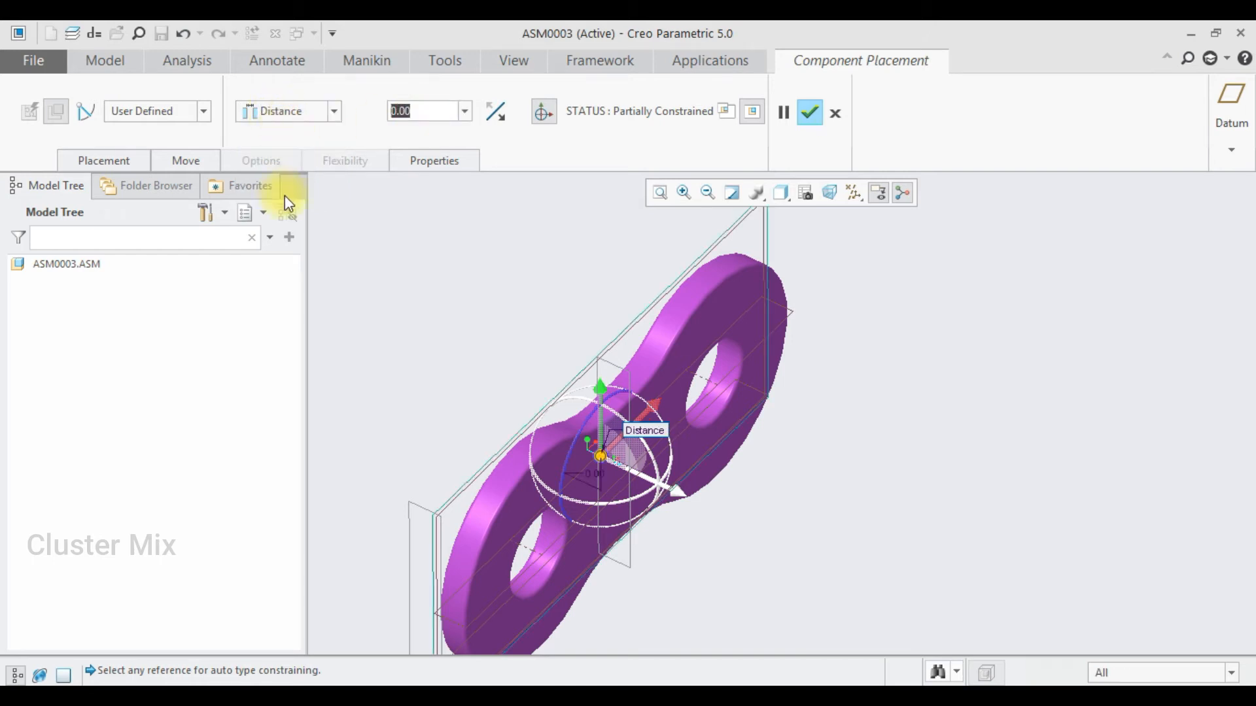
{"action": "type", "text": "7.5"}
{"action": "key", "text": "Return"}
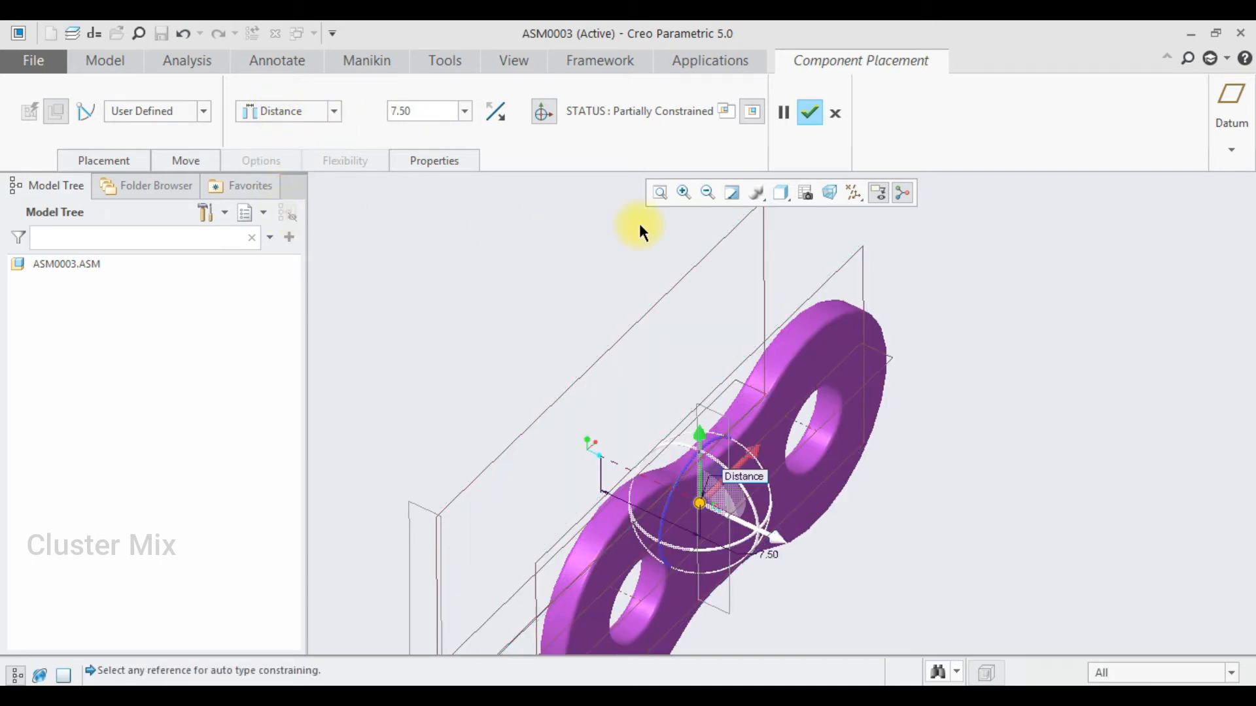
Add a second constraint making the chain link's RIGHT plane coincident with the assembly's ASM_RIGHT plane.
{"action": "scroll", "coordinate": [687, 329], "scroll_direction": "up", "scroll_amount": 3}
{"action": "scroll", "coordinate": [687, 329], "scroll_direction": "down", "scroll_amount": 1}
{"action": "scroll", "coordinate": [706, 343], "scroll_direction": "down", "scroll_amount": 1}
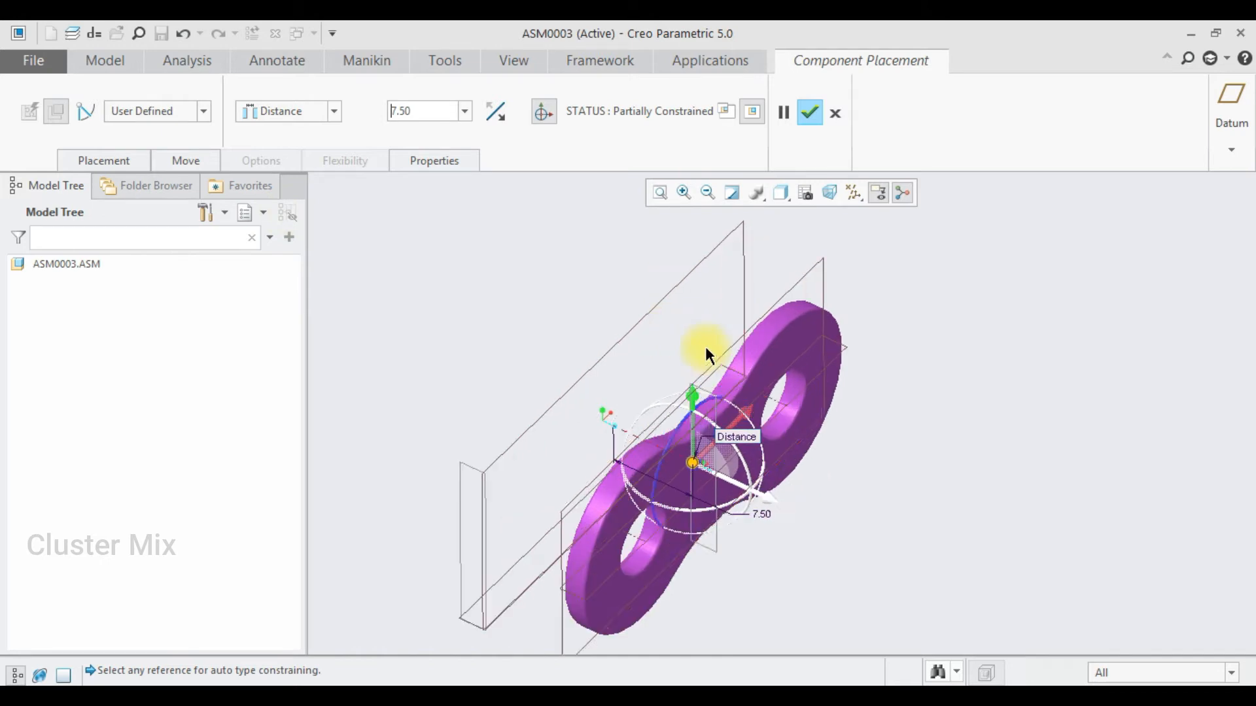
{"action": "scroll", "coordinate": [721, 358], "scroll_direction": "up", "scroll_amount": 1}
{"action": "left_click", "coordinate": [131, 165]}
{"action": "left_click", "coordinate": [133, 289]}
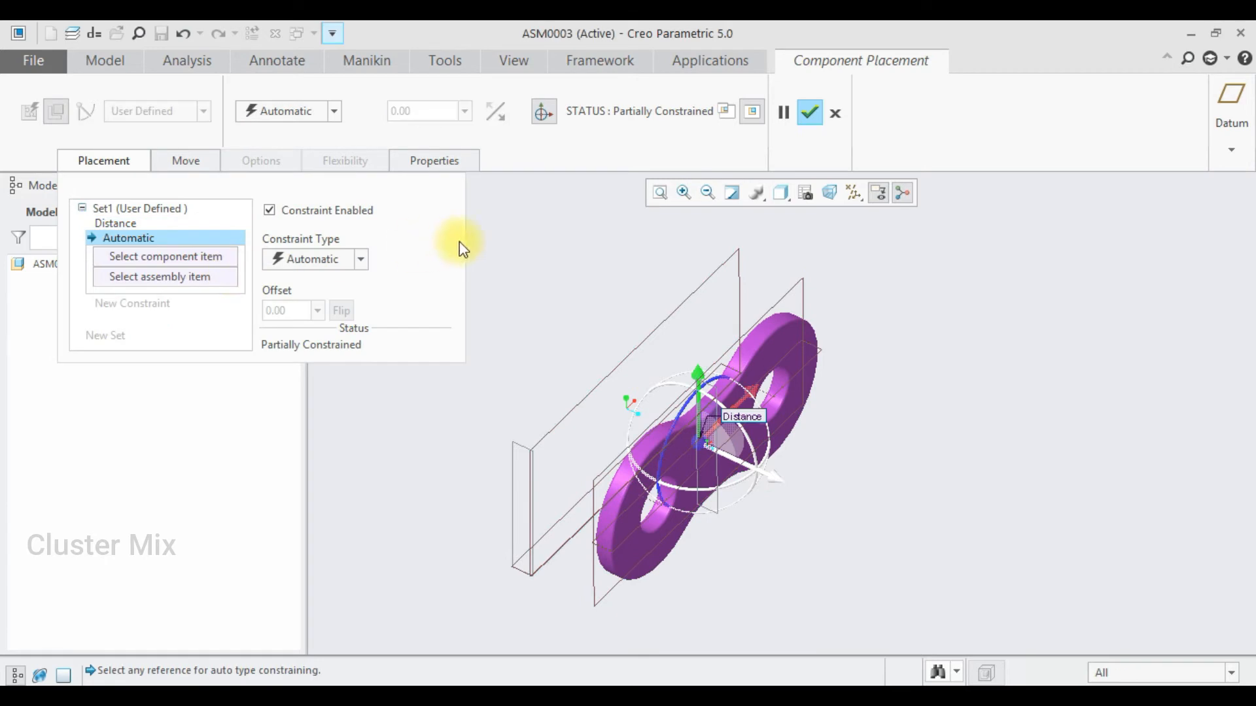
{"action": "scroll", "coordinate": [605, 492], "scroll_direction": "down", "scroll_amount": 1}
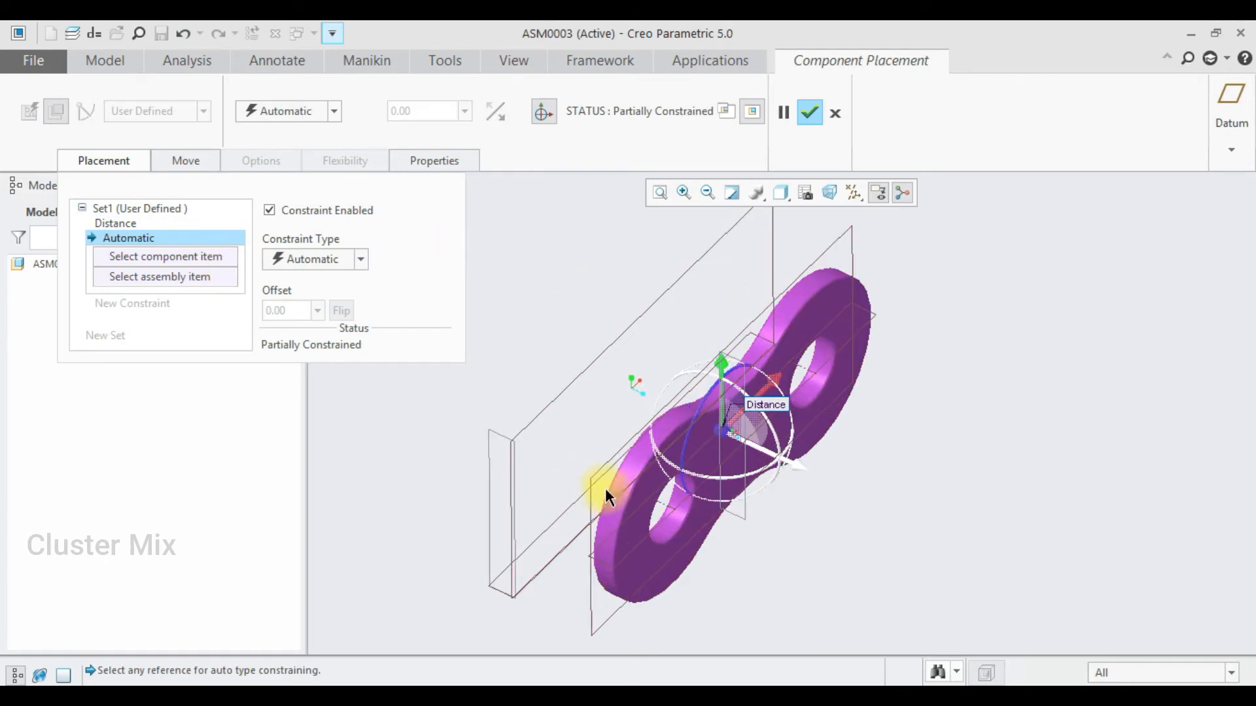
{"action": "left_click", "coordinate": [492, 431]}
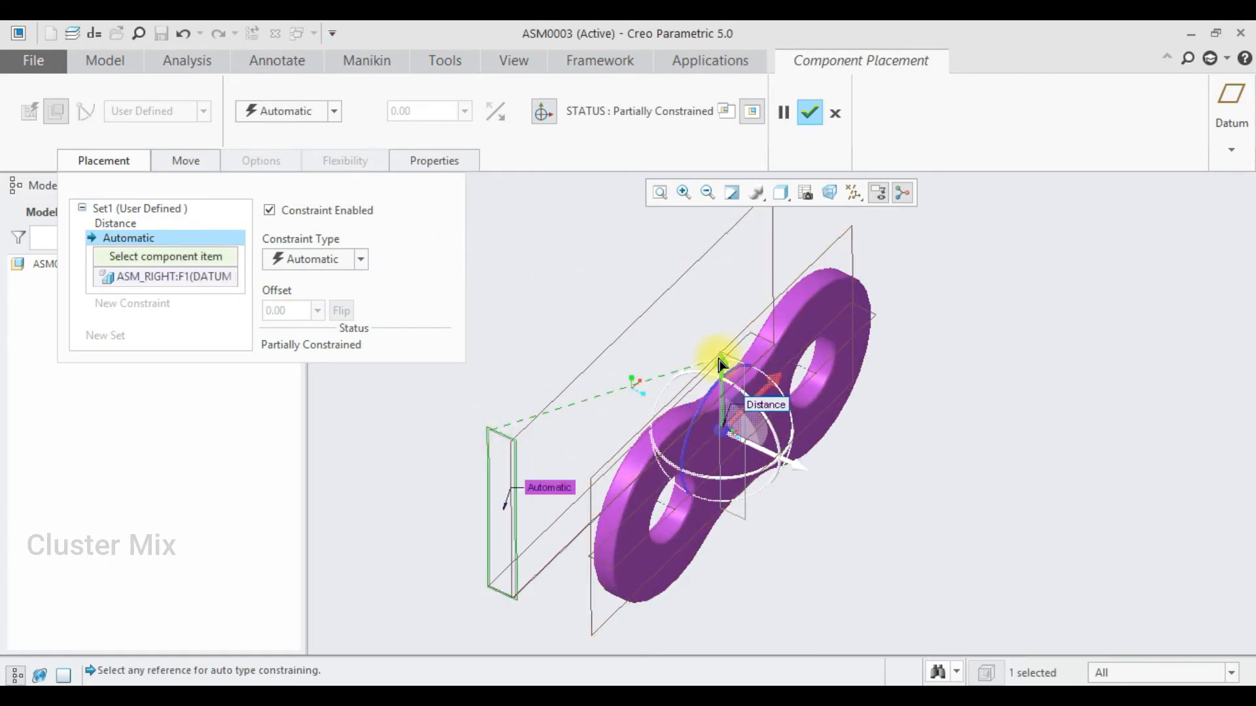
{"action": "scroll", "coordinate": [721, 363], "scroll_direction": "down", "scroll_amount": 2}
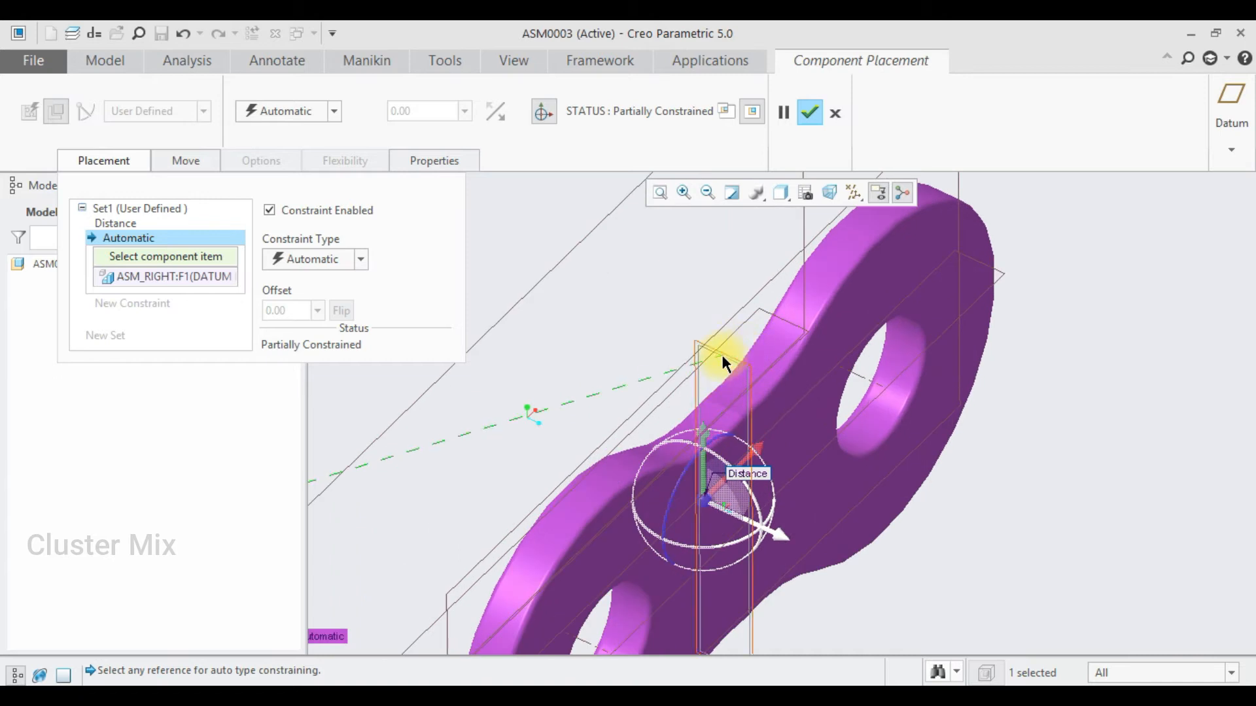
{"action": "left_click", "coordinate": [723, 357]}
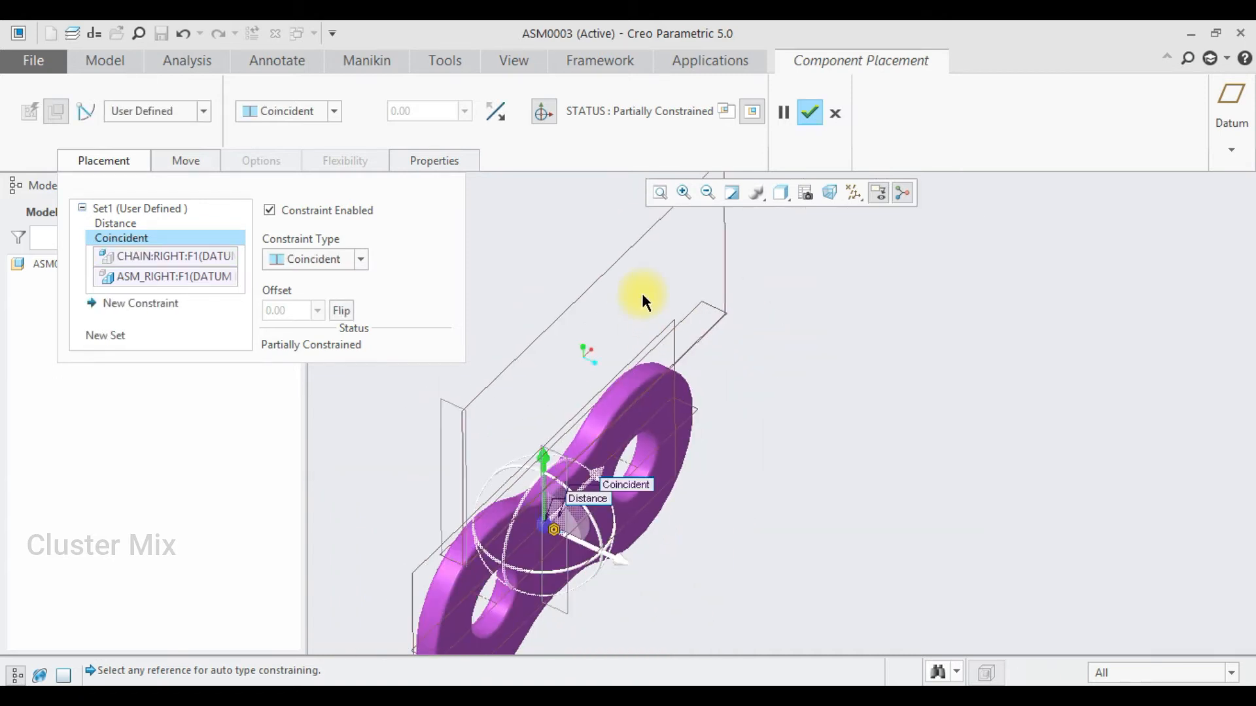
Make the chain link's TOP plane coincident with the assembly's ASM_TOP plane and accept the component placement.
{"action": "scroll", "coordinate": [645, 304], "scroll_direction": "up", "scroll_amount": 2}
{"action": "scroll", "coordinate": [596, 379], "scroll_direction": "down", "scroll_amount": 2}
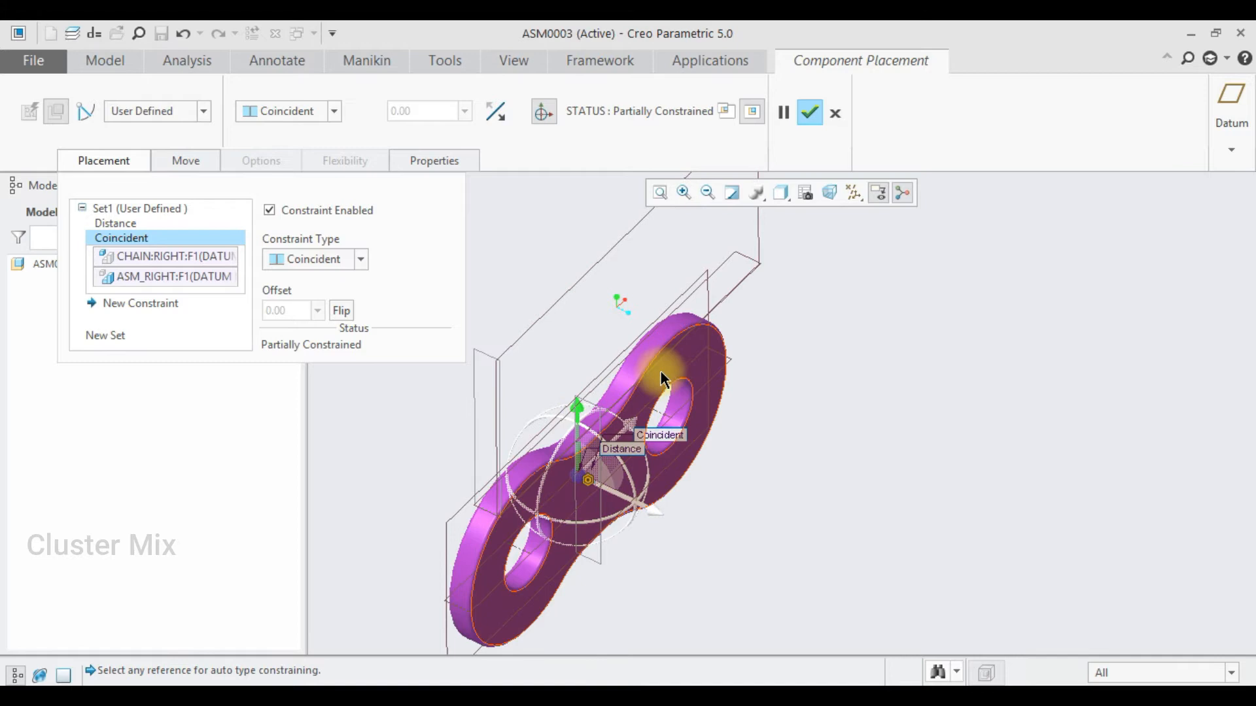
{"action": "scroll", "coordinate": [665, 373], "scroll_direction": "up", "scroll_amount": 2}
{"action": "scroll", "coordinate": [643, 374], "scroll_direction": "down", "scroll_amount": 2}
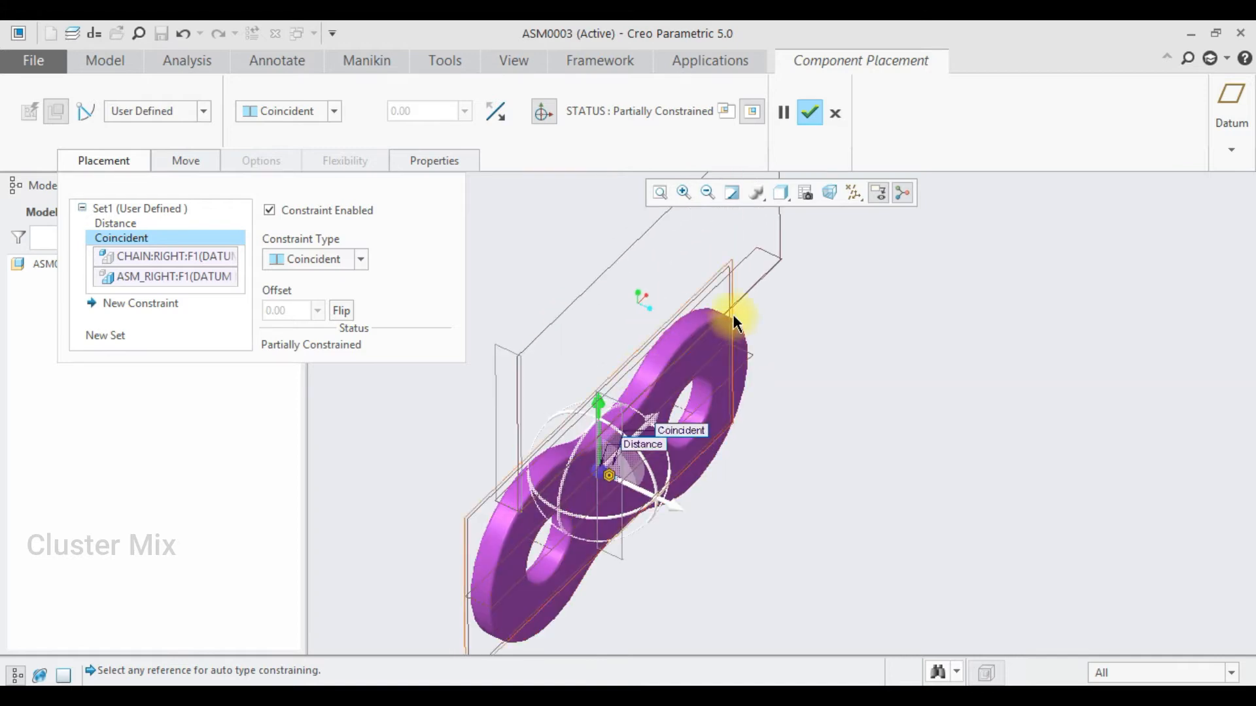
{"action": "left_click", "coordinate": [762, 246]}
{"action": "scroll", "coordinate": [737, 393], "scroll_direction": "down", "scroll_amount": 2}
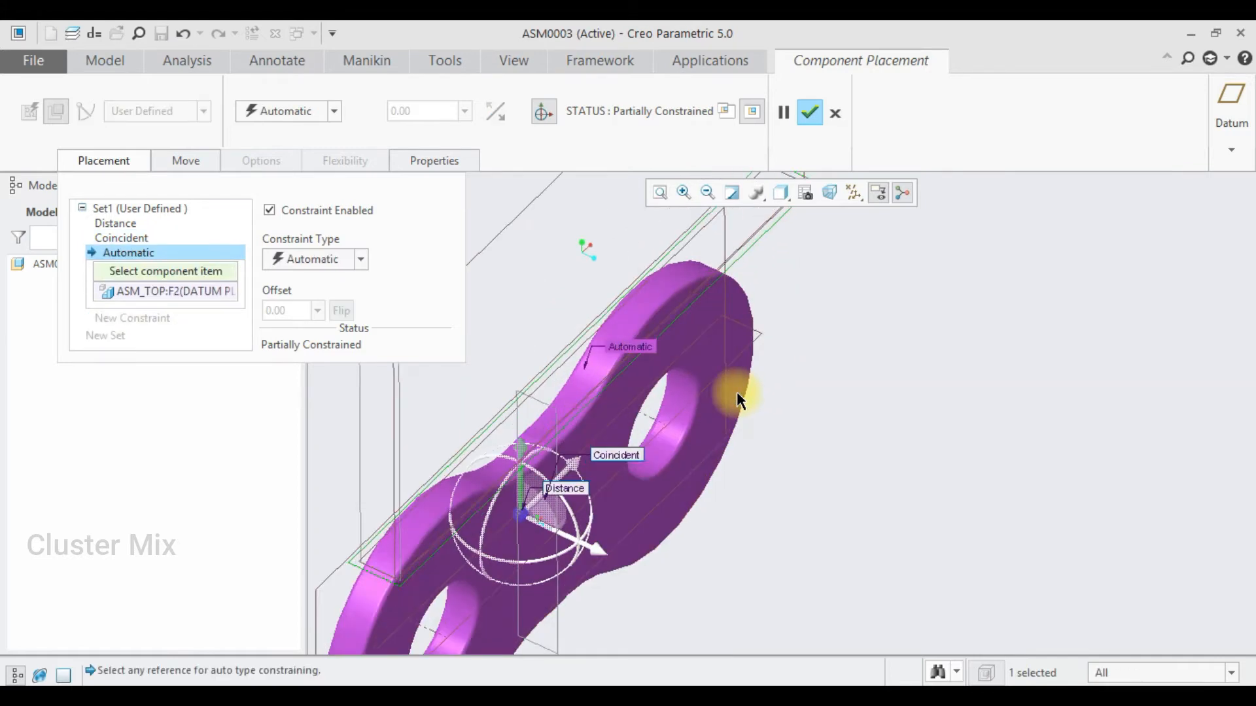
{"action": "scroll", "coordinate": [737, 391], "scroll_direction": "down", "scroll_amount": 1}
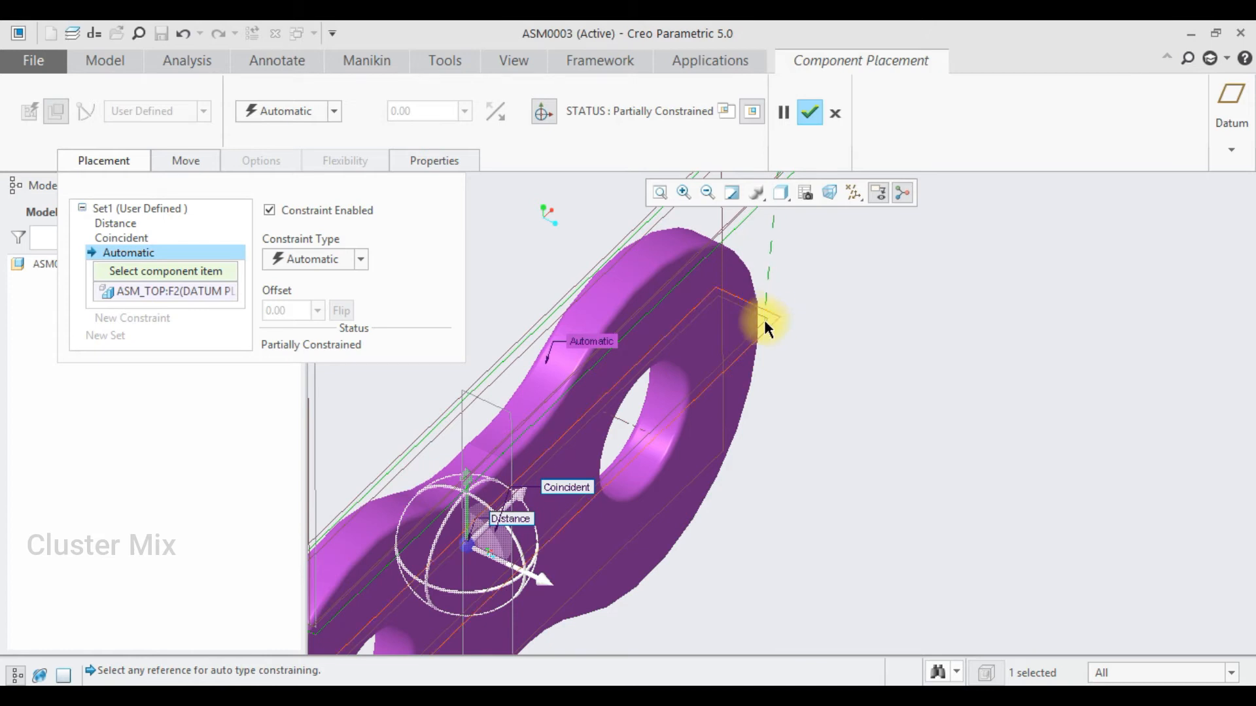
{"action": "left_click", "coordinate": [765, 320]}
{"action": "scroll", "coordinate": [843, 288], "scroll_direction": "up", "scroll_amount": 3}
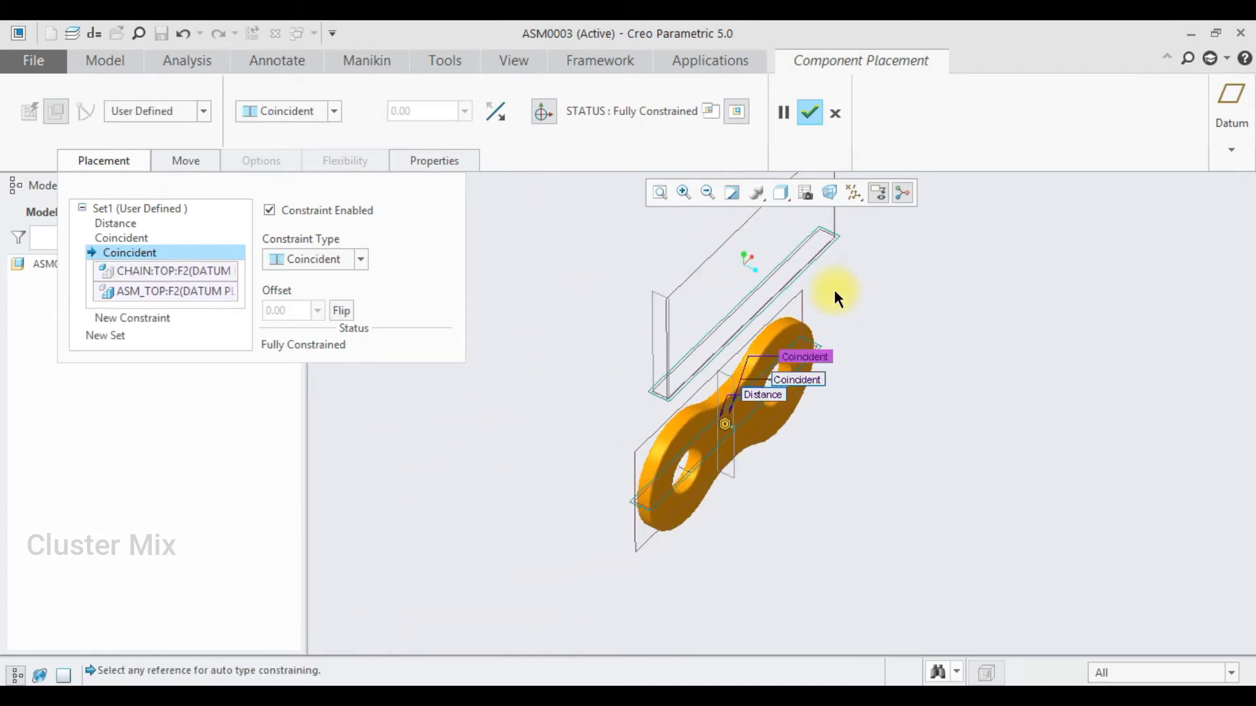
{"action": "scroll", "coordinate": [834, 288], "scroll_direction": "up", "scroll_amount": 1}
{"action": "scroll", "coordinate": [838, 272], "scroll_direction": "down", "scroll_amount": 1}
{"action": "scroll", "coordinate": [861, 239], "scroll_direction": "down", "scroll_amount": 1}
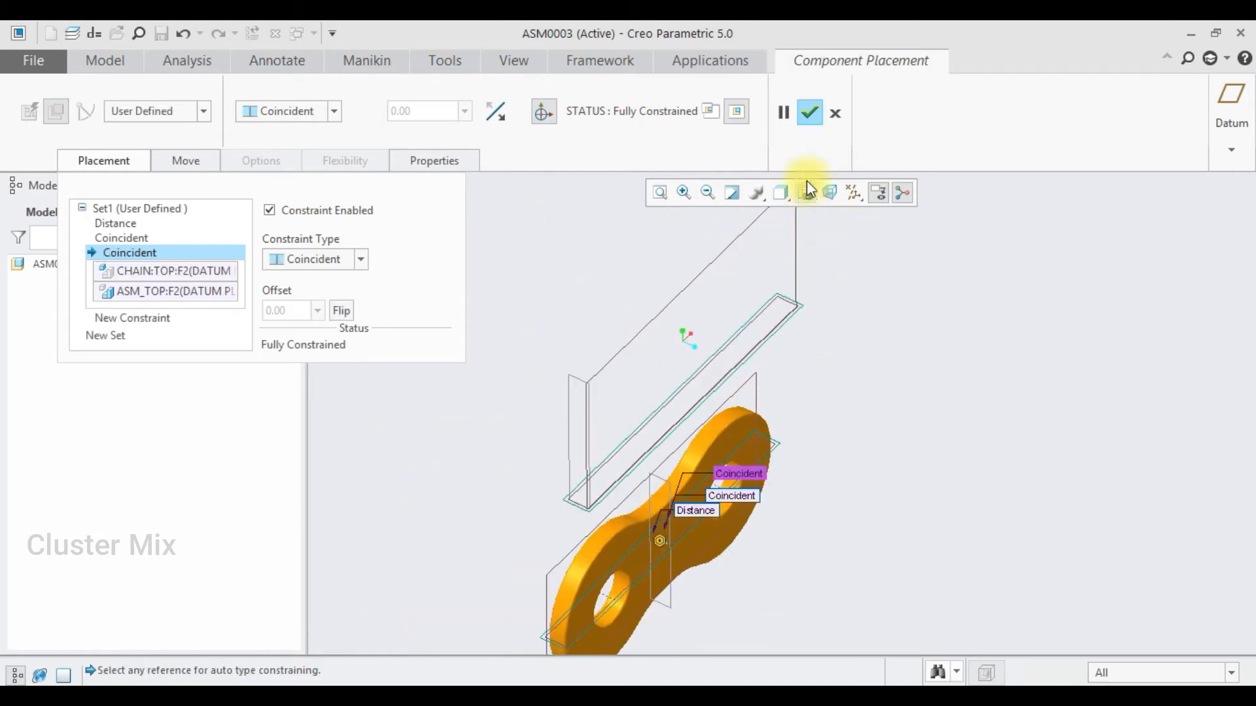
{"action": "left_click", "coordinate": [807, 114]}
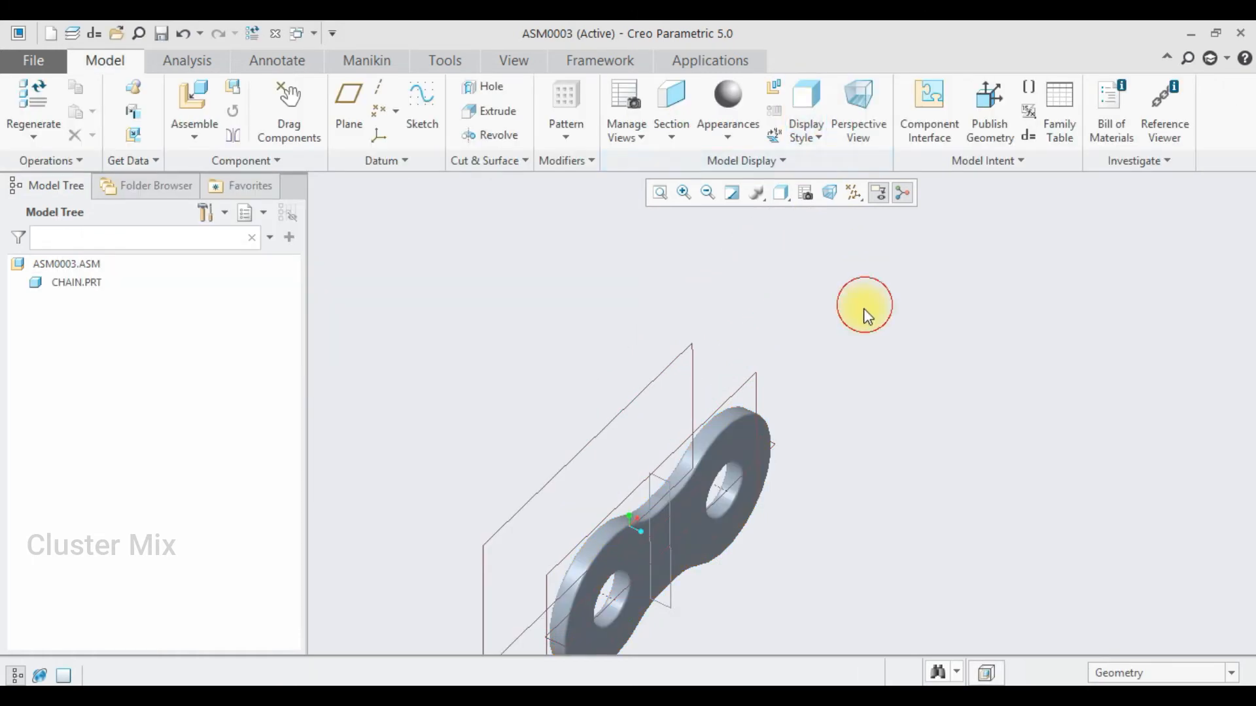
Bring a second copy of chain.prt from the "chain mechanism" folder into the assembly.
{"action": "scroll", "coordinate": [844, 367], "scroll_direction": "up", "scroll_amount": 2}
{"action": "middle_click_drag", "start_coordinate": [826, 392], "coordinate": [709, 292]}
{"action": "left_click", "coordinate": [200, 94]}
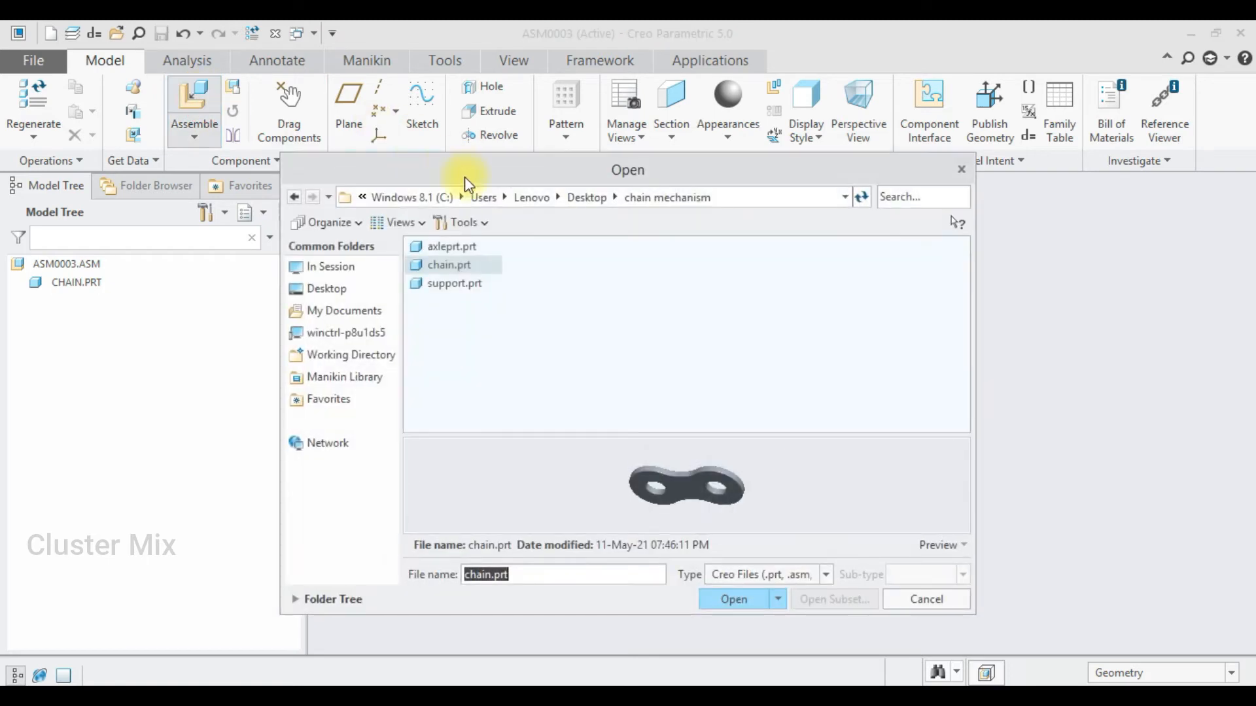
{"action": "double_click", "coordinate": [455, 261]}
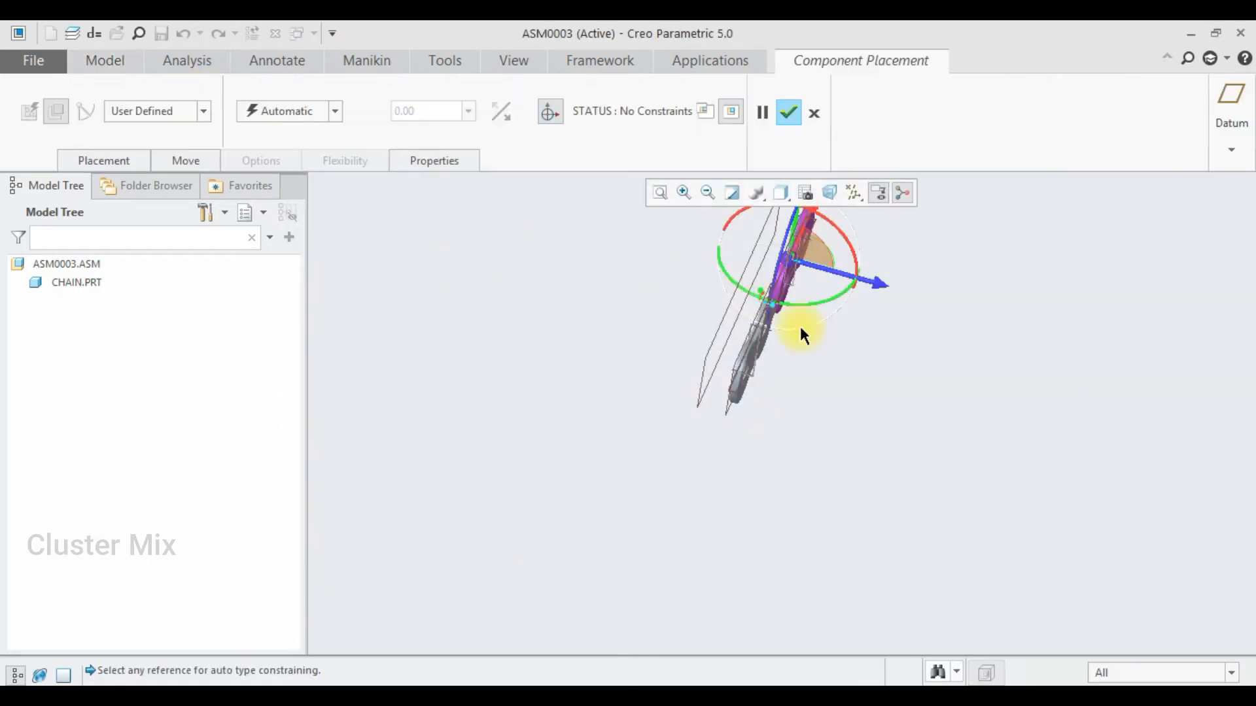
{"action": "scroll", "coordinate": [808, 386], "scroll_direction": "up", "scroll_amount": 2}
{"action": "scroll", "coordinate": [818, 281], "scroll_direction": "down", "scroll_amount": 3}
{"action": "left_click_drag", "start_coordinate": [778, 436], "coordinate": [647, 471]}
{"action": "middle_click_drag", "start_coordinate": [648, 471], "coordinate": [648, 409]}
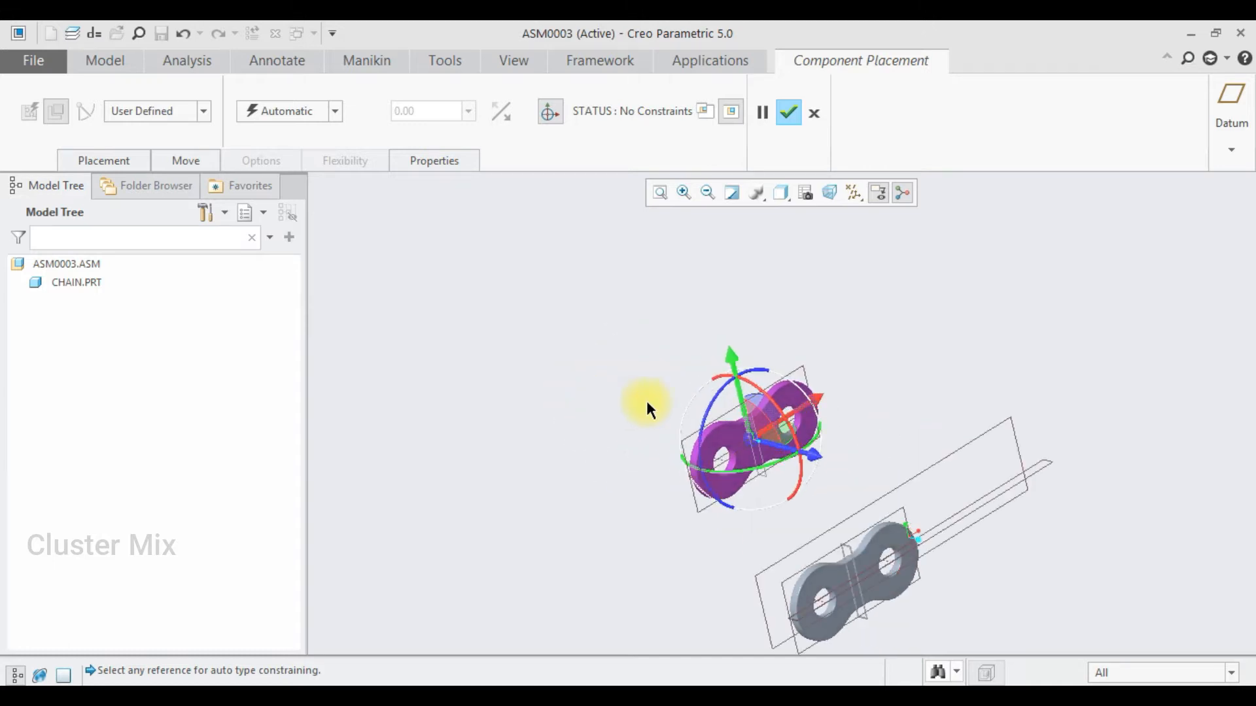
Constrain one hole axis of the new link as Coincident with the corresponding hole axis of the placed link.
{"action": "scroll", "coordinate": [724, 455], "scroll_direction": "down", "scroll_amount": 3}
{"action": "left_click", "coordinate": [721, 467]}
{"action": "scroll", "coordinate": [721, 467], "scroll_direction": "up", "scroll_amount": 3}
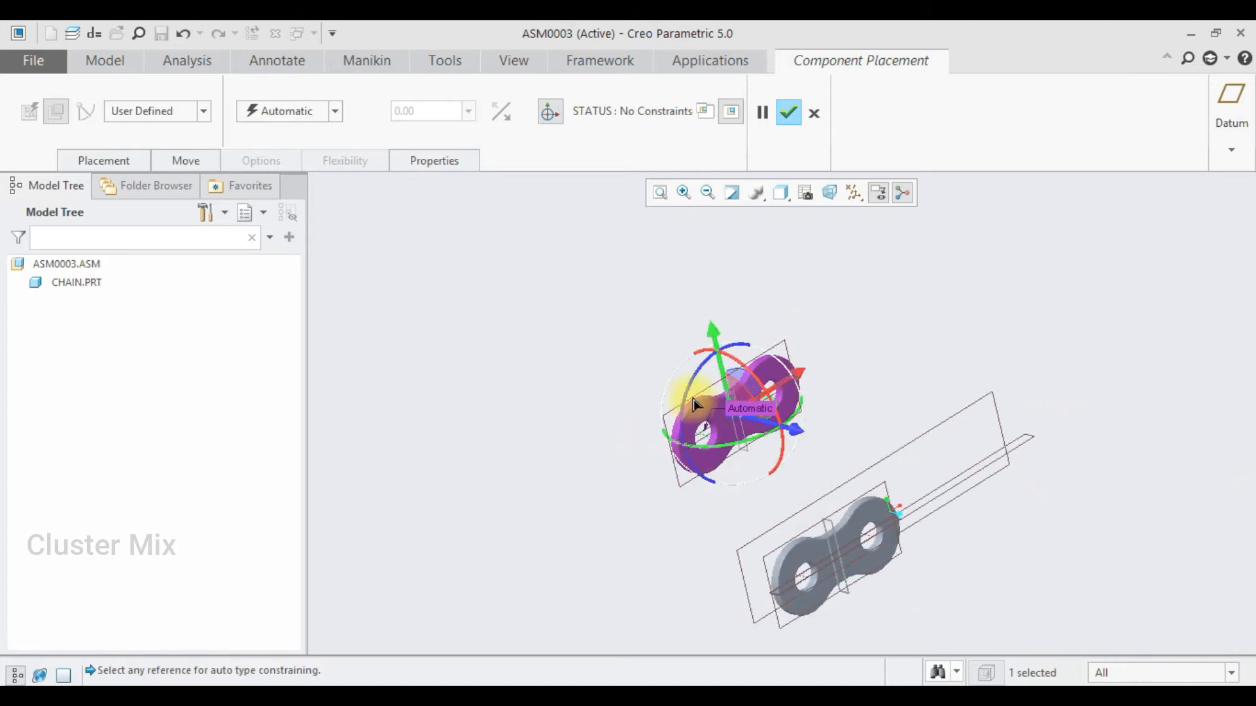
{"action": "scroll", "coordinate": [815, 563], "scroll_direction": "down", "scroll_amount": 3}
{"action": "scroll", "coordinate": [795, 580], "scroll_direction": "down", "scroll_amount": 1}
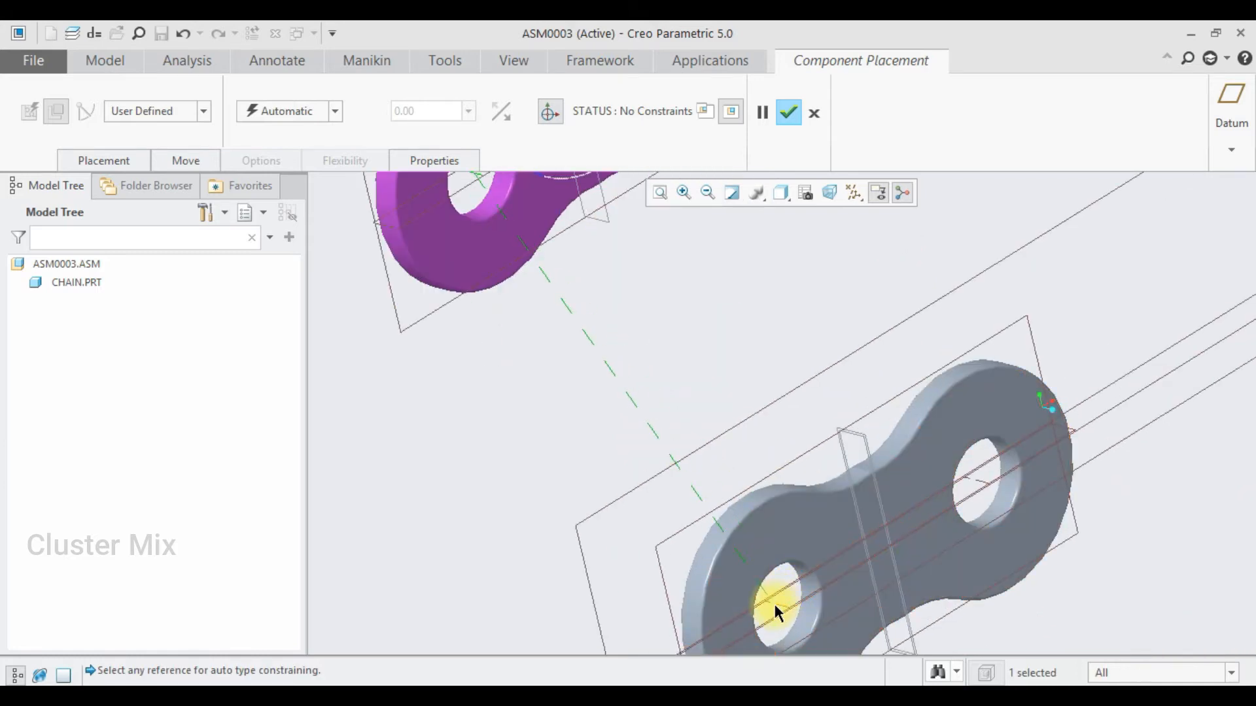
{"action": "left_click", "coordinate": [773, 600]}
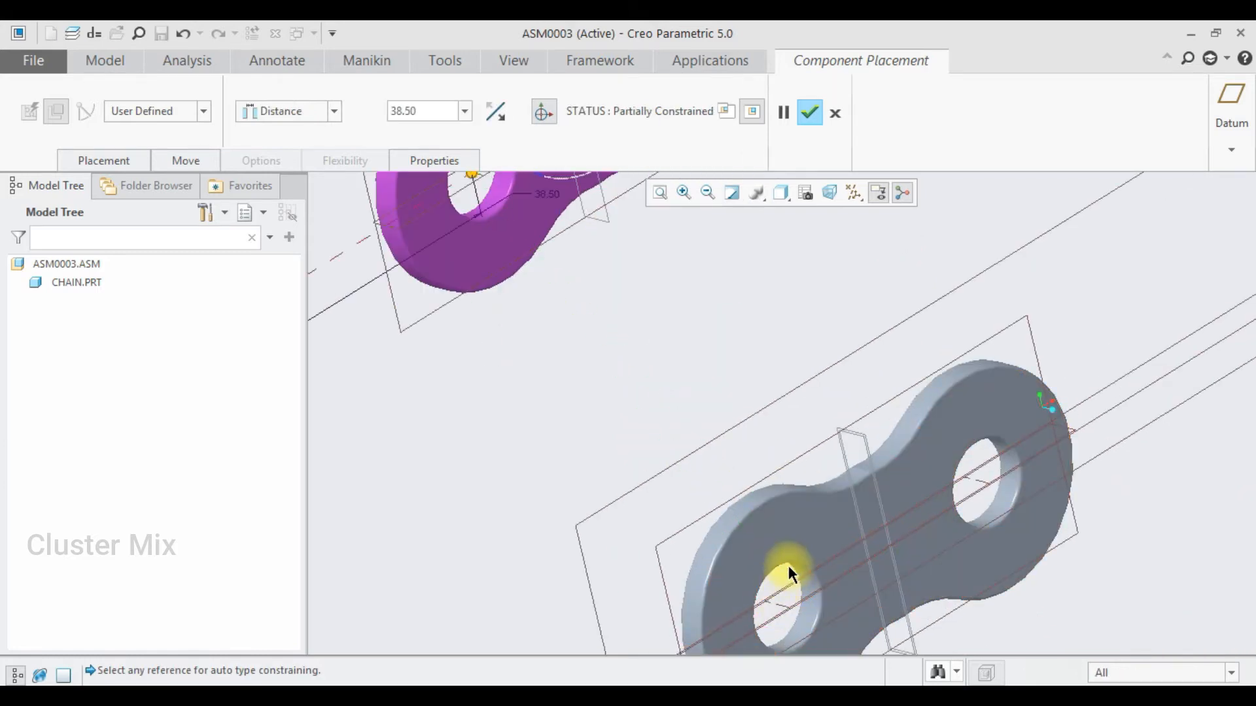
{"action": "left_click", "coordinate": [307, 113]}
{"action": "left_click", "coordinate": [288, 179]}
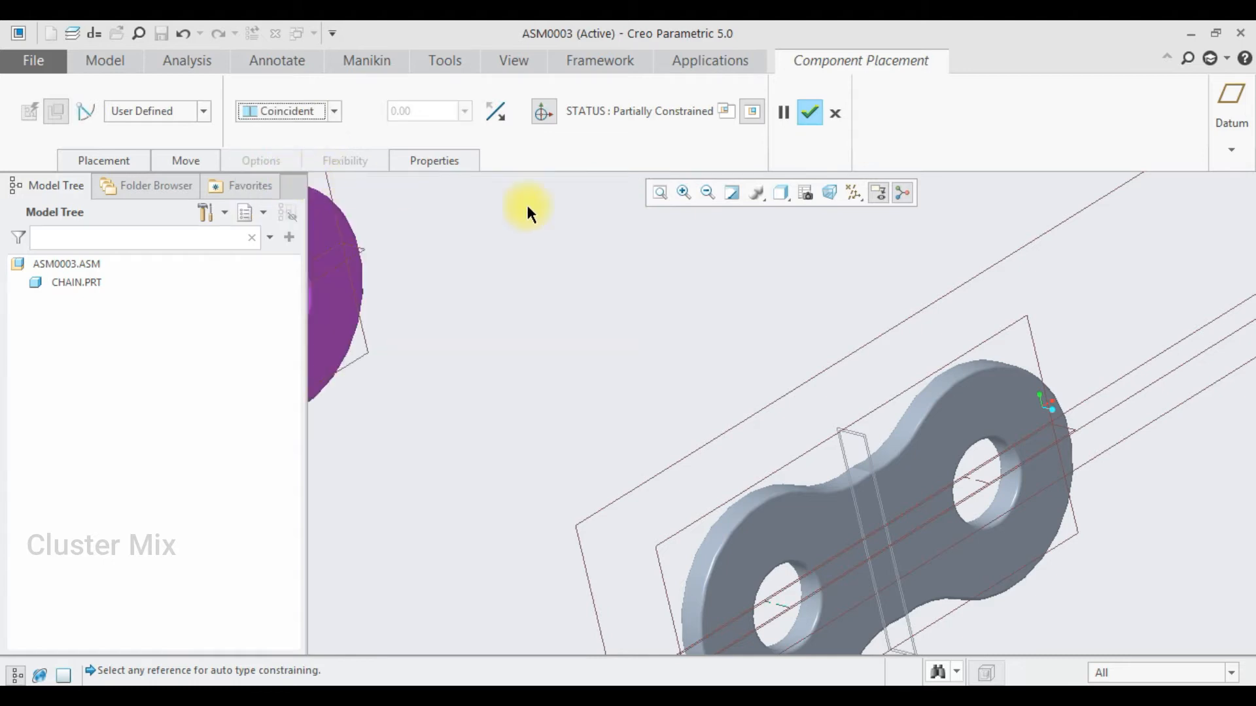
Make the new link's other hole axis Coincident with the remaining hole axis of the placed link.
{"action": "scroll", "coordinate": [748, 292], "scroll_direction": "up", "scroll_amount": 3}
{"action": "middle_click_drag", "start_coordinate": [714, 322], "coordinate": [682, 339]}
{"action": "scroll", "coordinate": [666, 251], "scroll_direction": "down", "scroll_amount": 3}
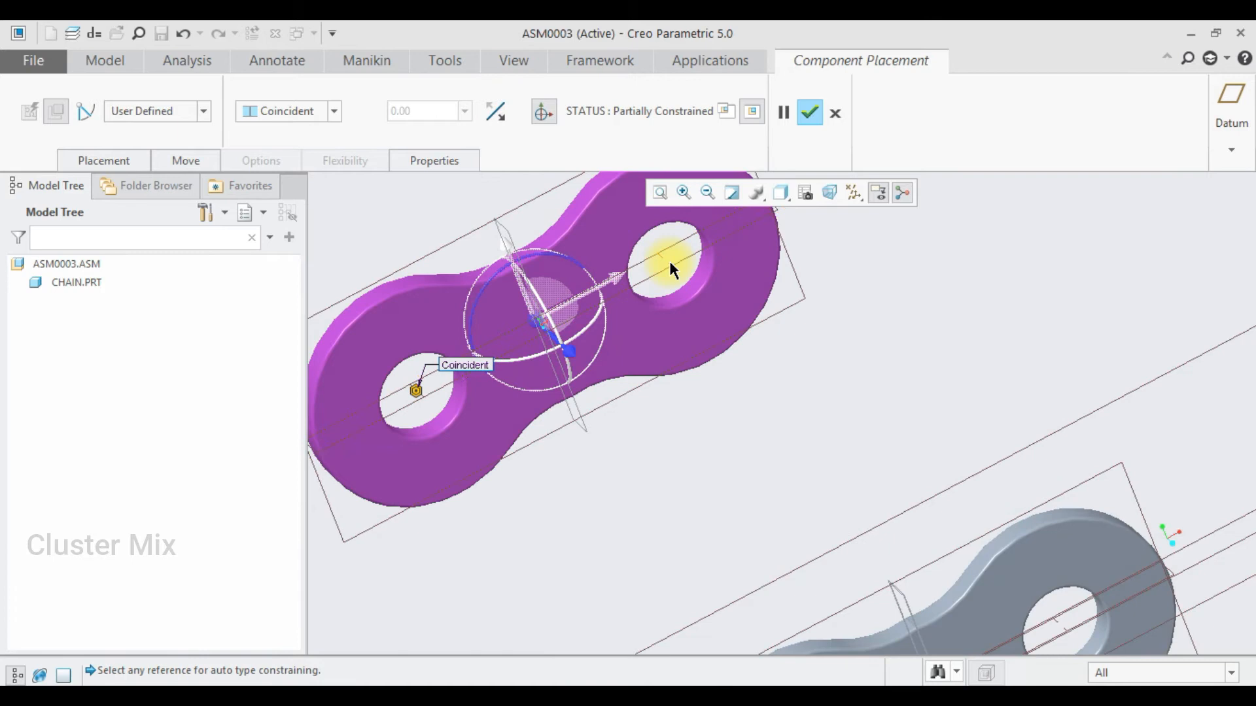
{"action": "left_click", "coordinate": [669, 257]}
{"action": "scroll", "coordinate": [668, 257], "scroll_direction": "up", "scroll_amount": 3}
{"action": "scroll", "coordinate": [853, 416], "scroll_direction": "down", "scroll_amount": 3}
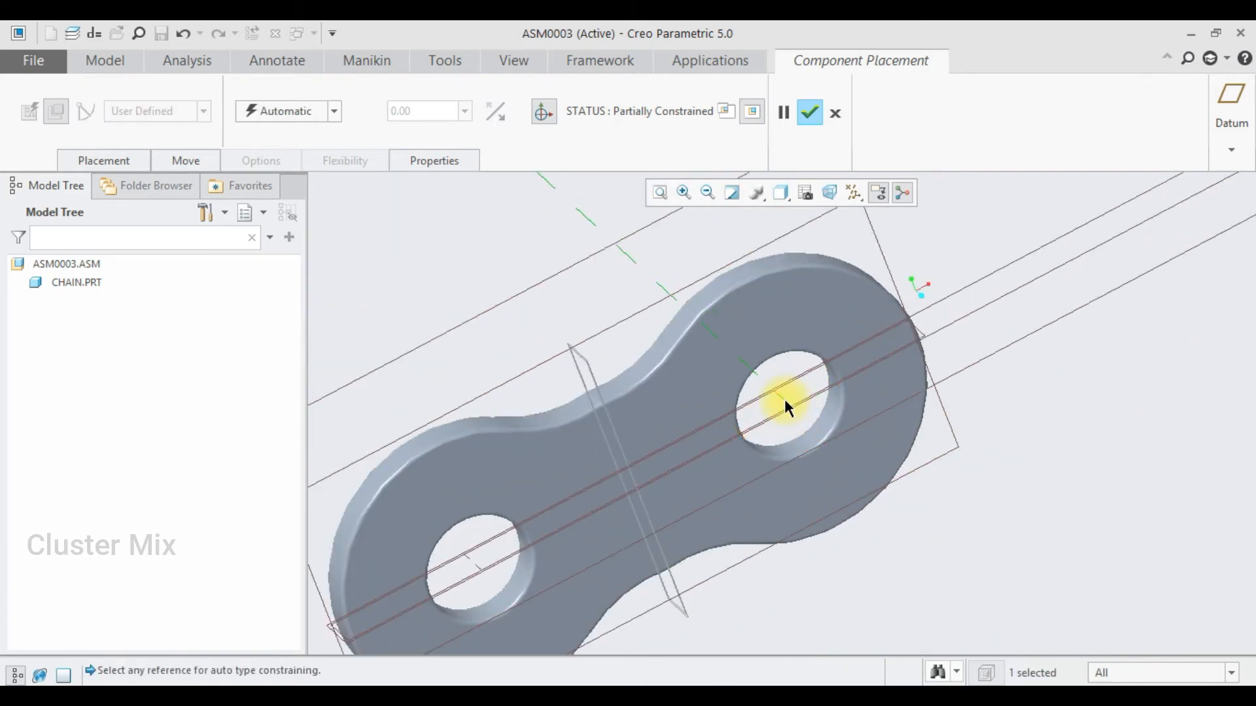
{"action": "left_click", "coordinate": [799, 385]}
{"action": "left_click", "coordinate": [312, 108]}
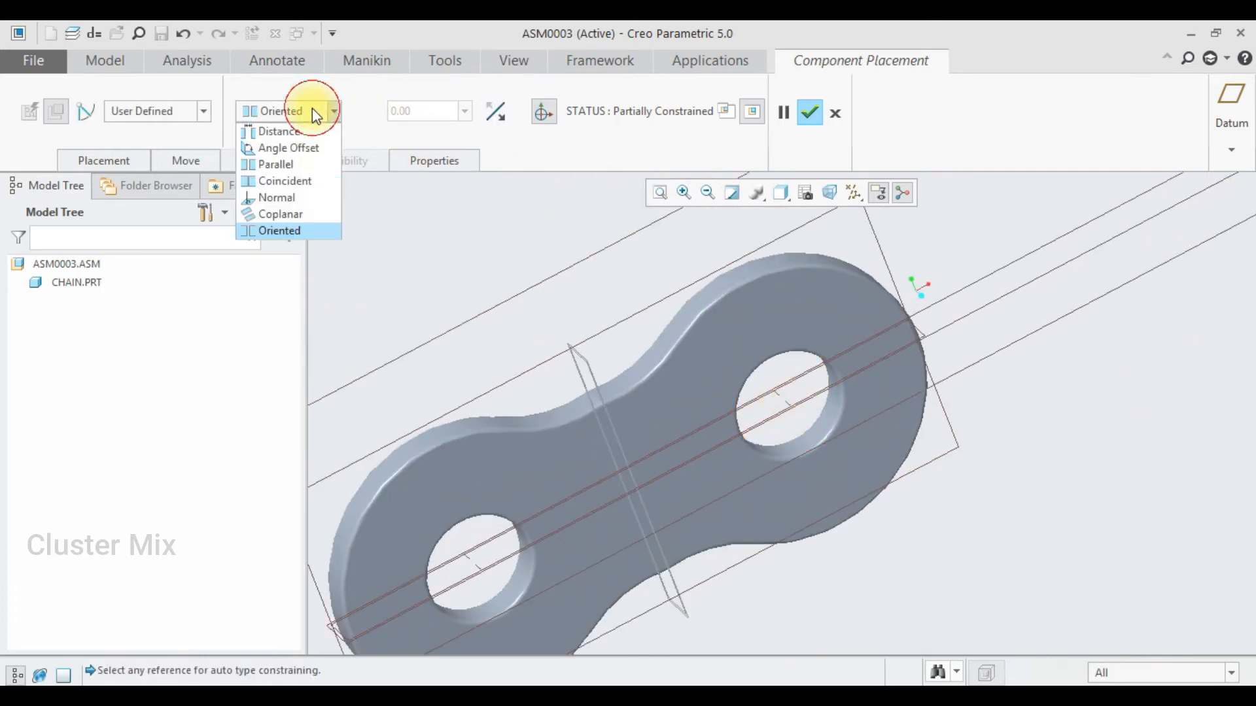
{"action": "left_click", "coordinate": [303, 185]}
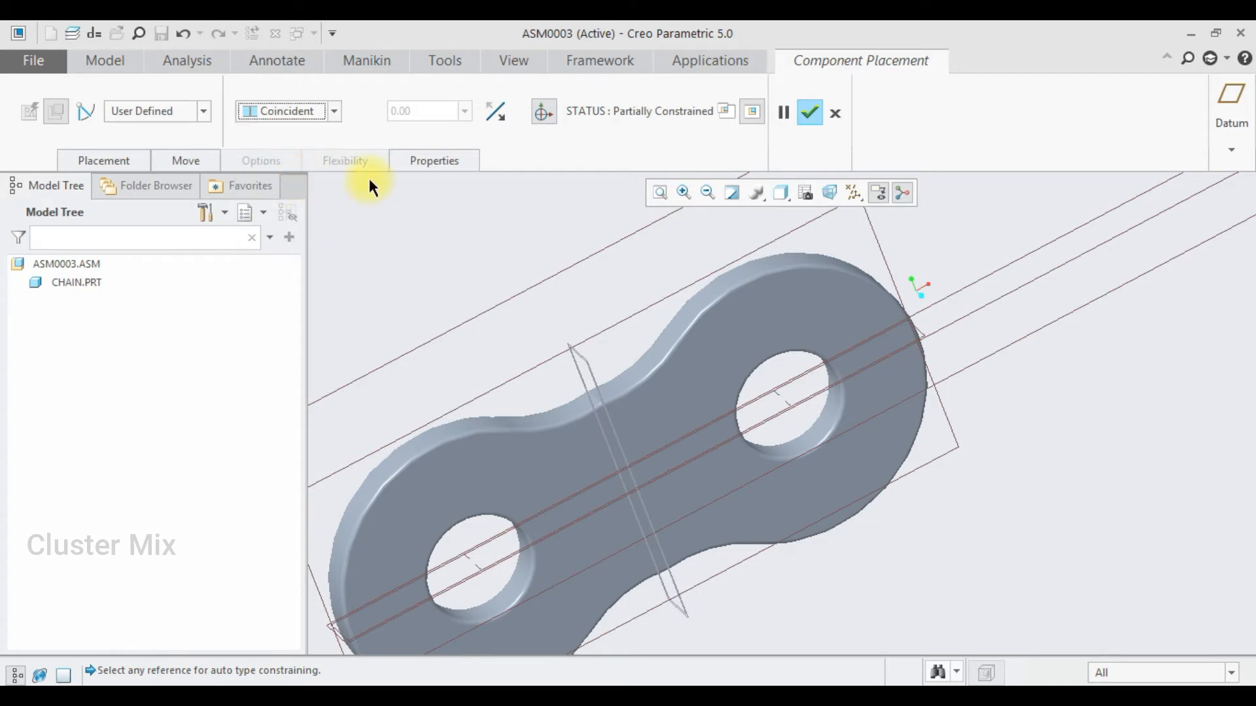
Add a third constraint of type Distance between the facing flat surfaces of the two links.
{"action": "scroll", "coordinate": [897, 361], "scroll_direction": "up", "scroll_amount": 5}
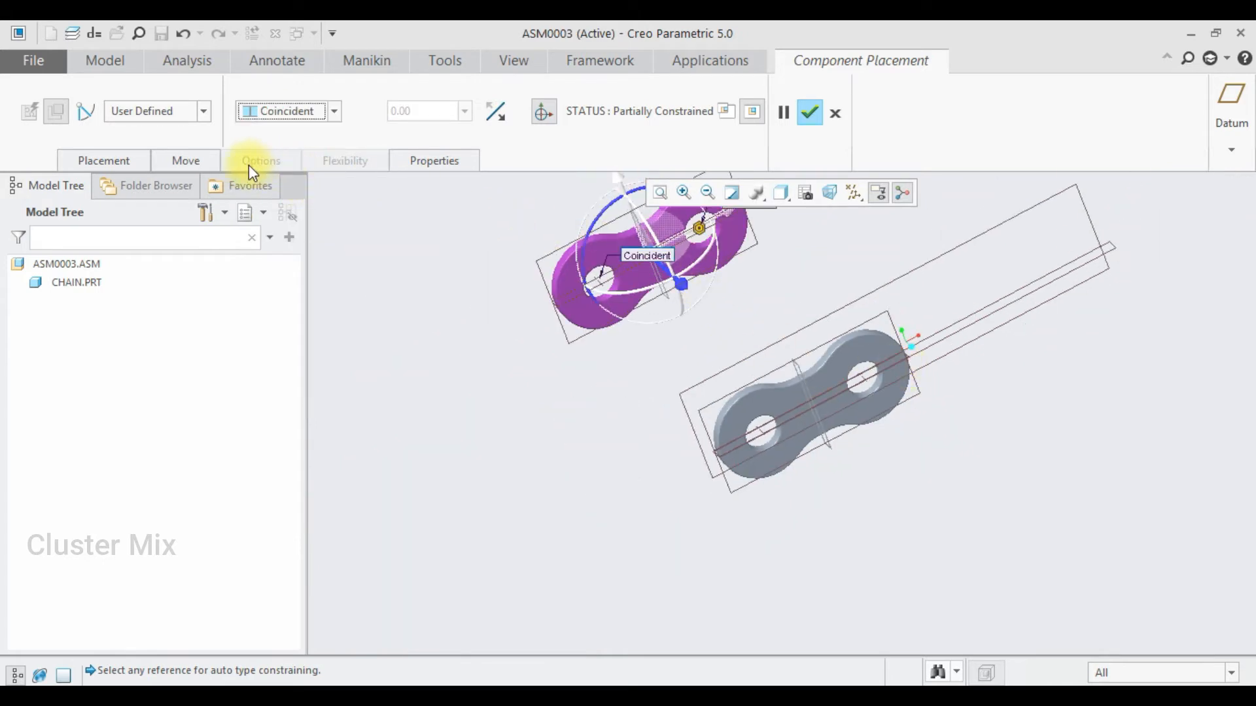
{"action": "left_click", "coordinate": [125, 160]}
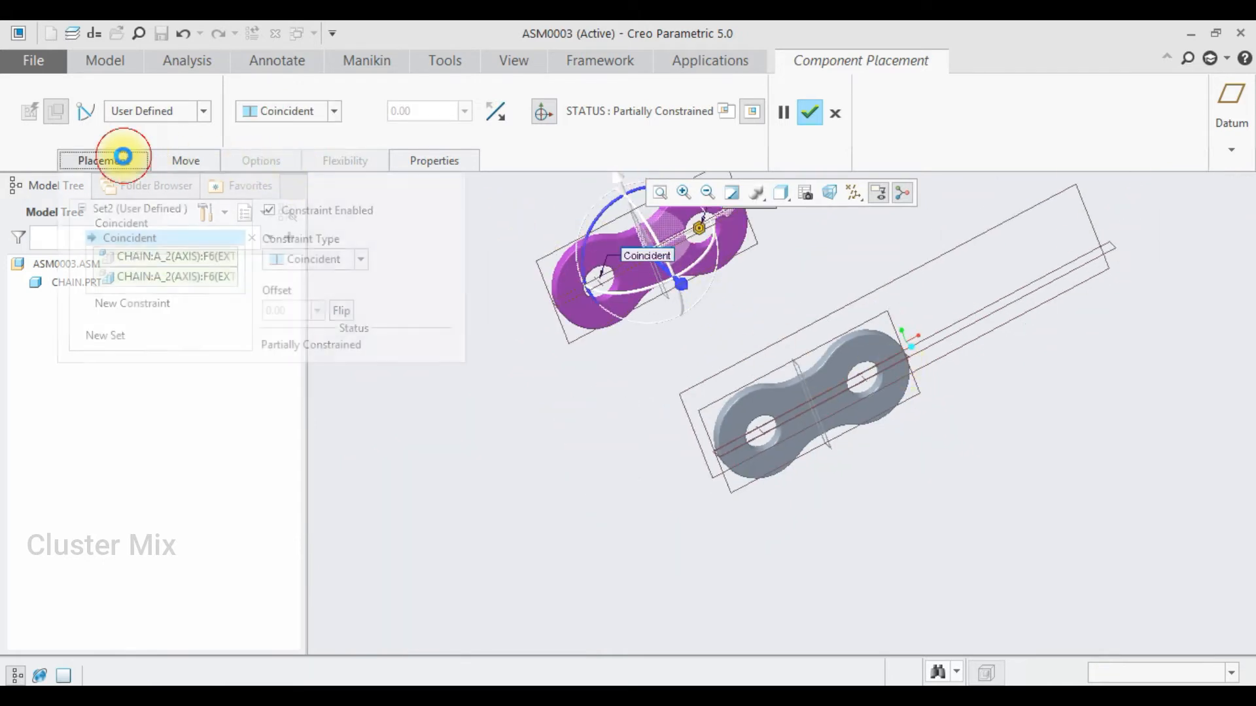
{"action": "left_click", "coordinate": [163, 313]}
{"action": "scroll", "coordinate": [562, 263], "scroll_direction": "down", "scroll_amount": 3}
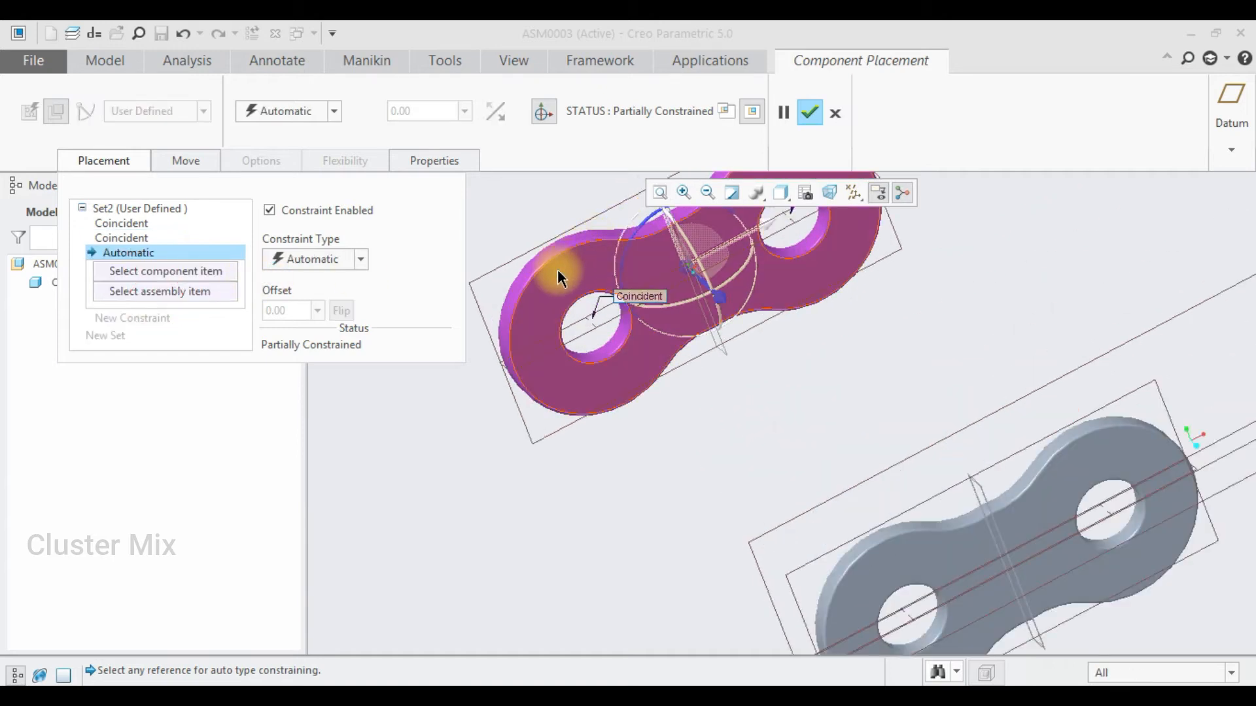
{"action": "left_click", "coordinate": [562, 280]}
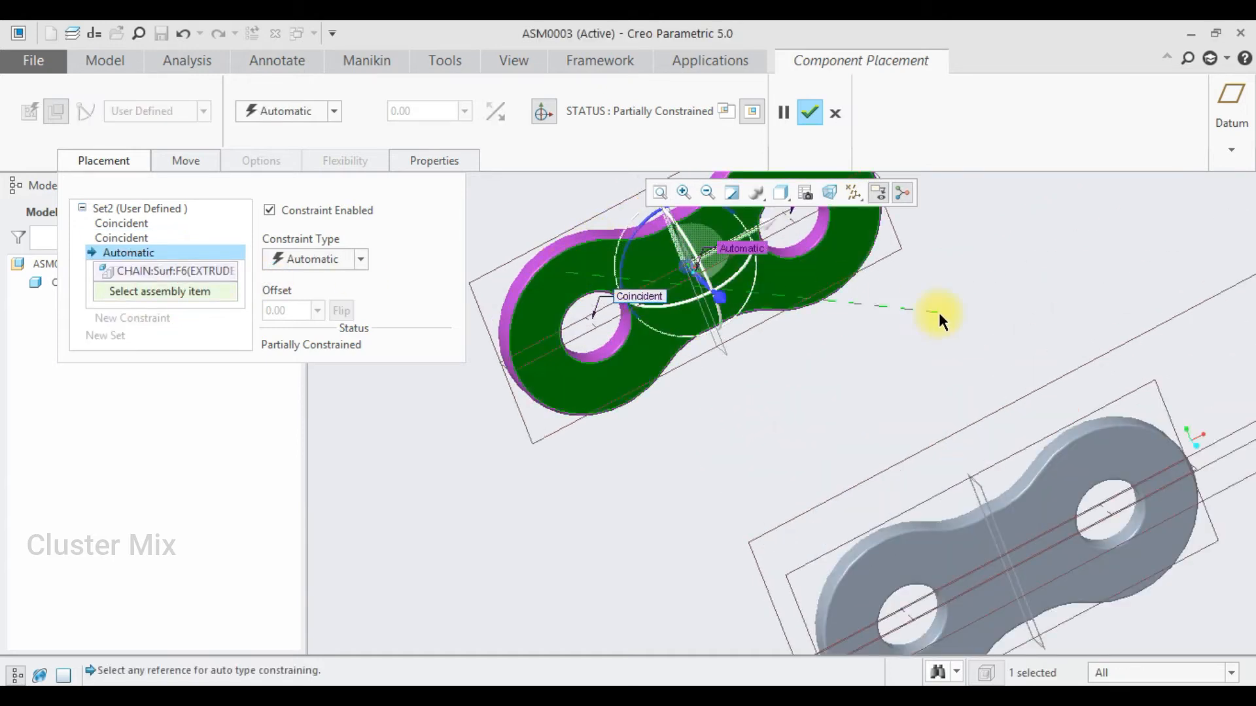
{"action": "scroll", "coordinate": [936, 316], "scroll_direction": "up", "scroll_amount": 4}
{"action": "middle_click_drag", "start_coordinate": [975, 331], "coordinate": [1112, 394]}
{"action": "left_click", "coordinate": [1094, 386]}
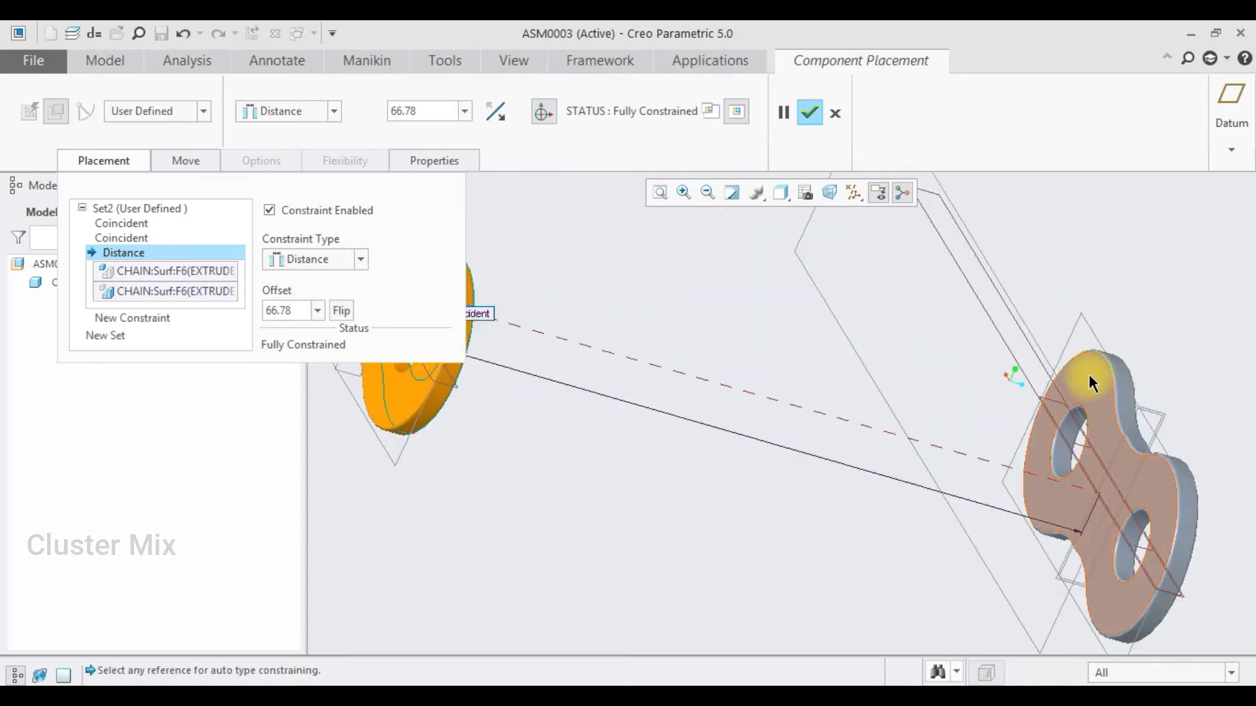
Set the distance between the two links to 15 mm and accept the second link's placement.
{"action": "left_click", "coordinate": [422, 111]}
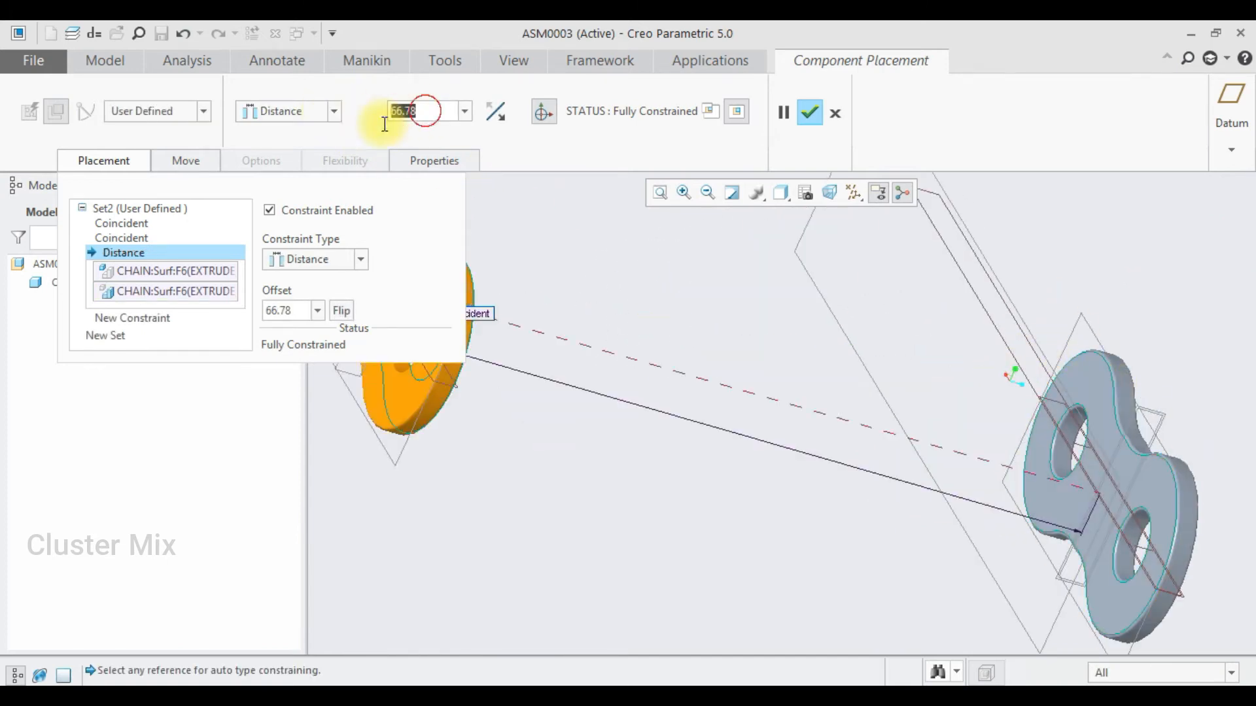
{"action": "type", "text": "15"}
{"action": "key", "text": "Return"}
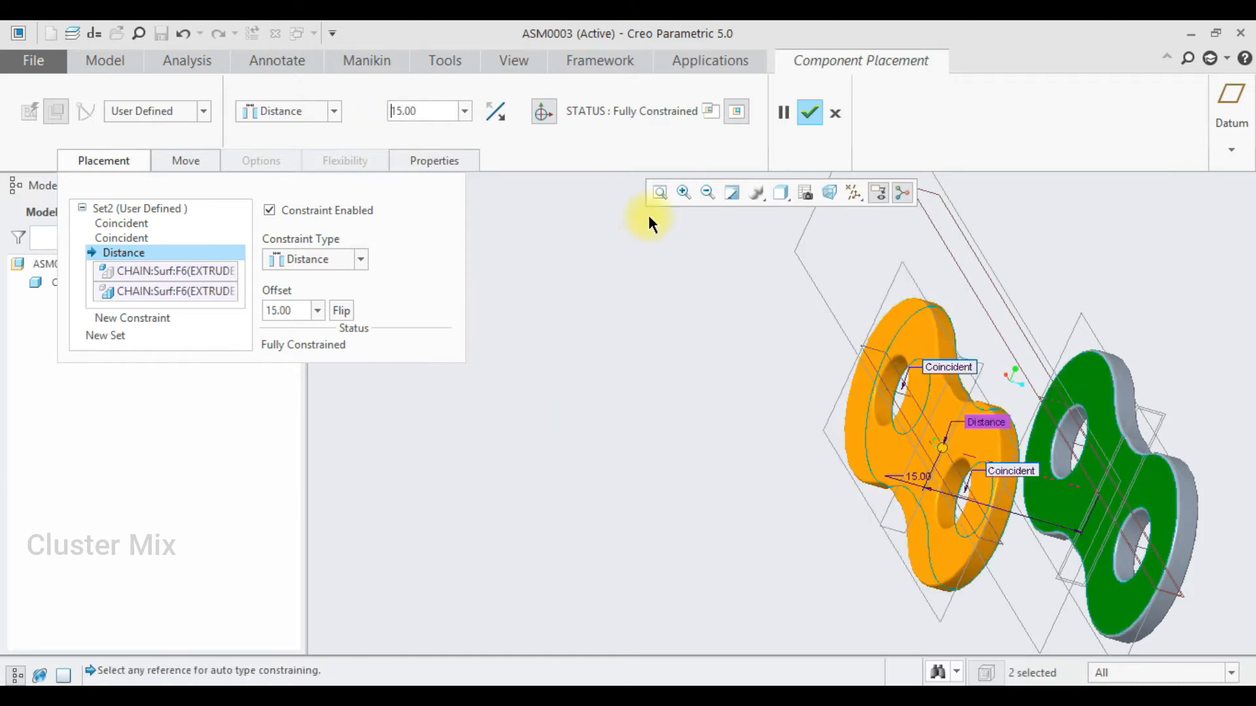
{"action": "middle_click_drag", "start_coordinate": [1085, 338], "coordinate": [1029, 343]}
{"action": "scroll", "coordinate": [1031, 198], "scroll_direction": "down", "scroll_amount": 4}
{"action": "left_click", "coordinate": [809, 113]}
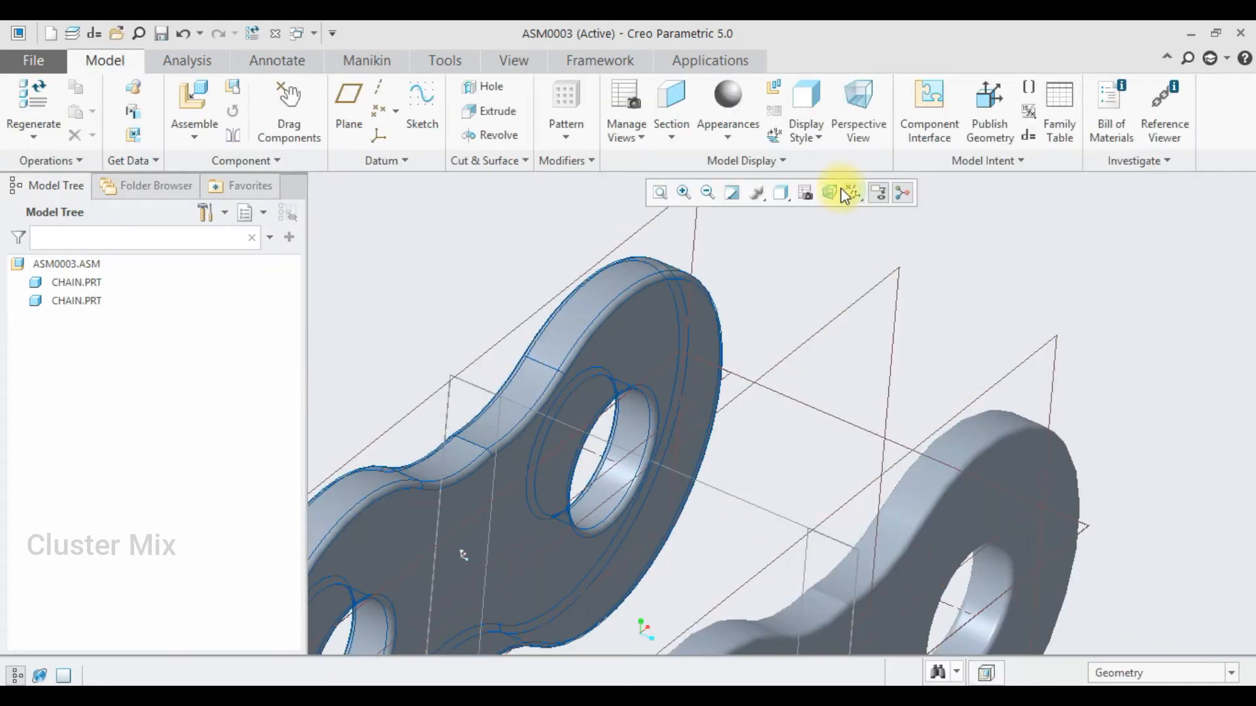
Bring support.prt from the "chain mechanism" folder into the assembly as a new component.
{"action": "scroll", "coordinate": [960, 282], "scroll_direction": "up", "scroll_amount": 5}
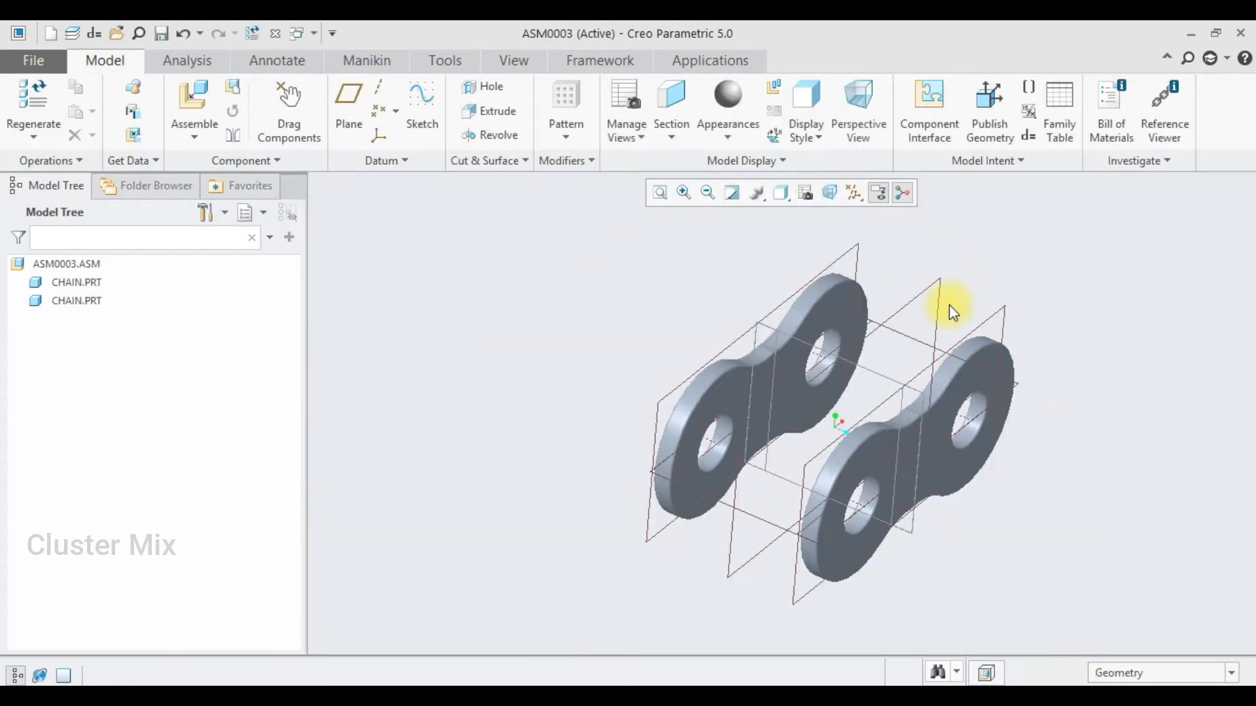
{"action": "left_click", "coordinate": [194, 99]}
{"action": "left_click", "coordinate": [449, 282]}
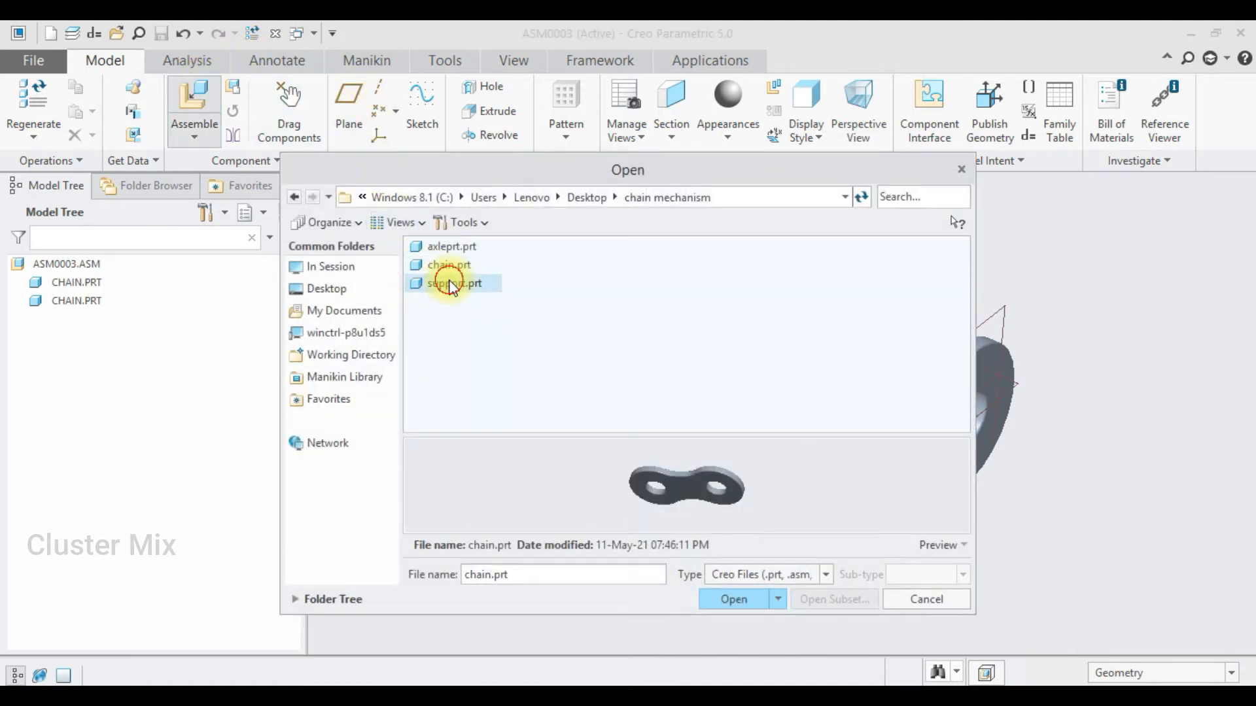
{"action": "double_click", "coordinate": [449, 281]}
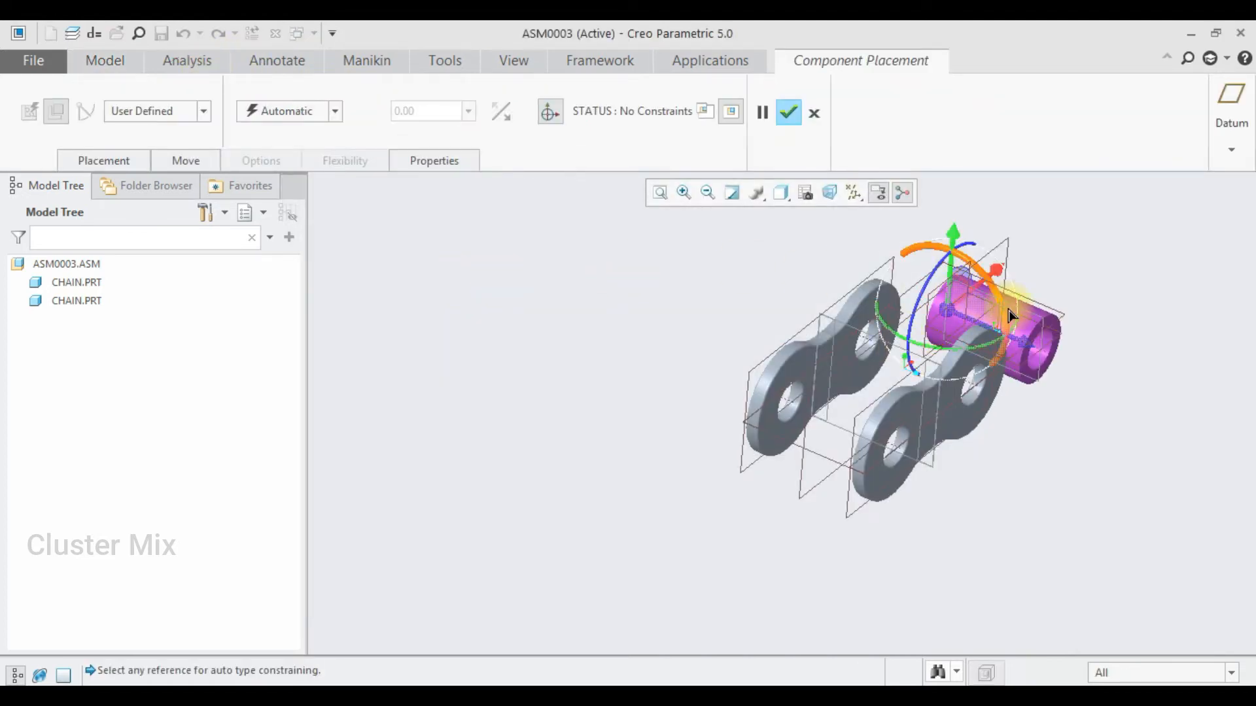
Make the support's centre axis Coincident with an end hole's axis in the second link.
{"action": "scroll", "coordinate": [1007, 317], "scroll_direction": "down", "scroll_amount": 4}
{"action": "left_click", "coordinate": [910, 360]}
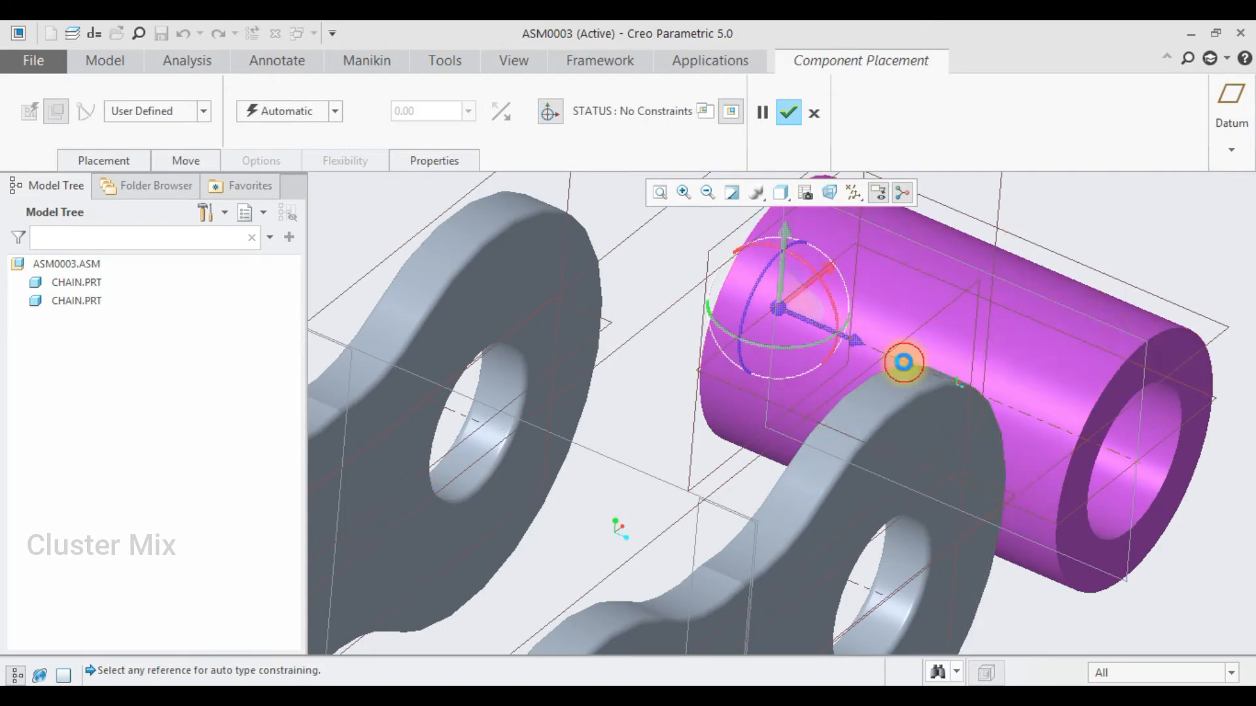
{"action": "scroll", "coordinate": [803, 411], "scroll_direction": "up", "scroll_amount": 4}
{"action": "left_click", "coordinate": [611, 466]}
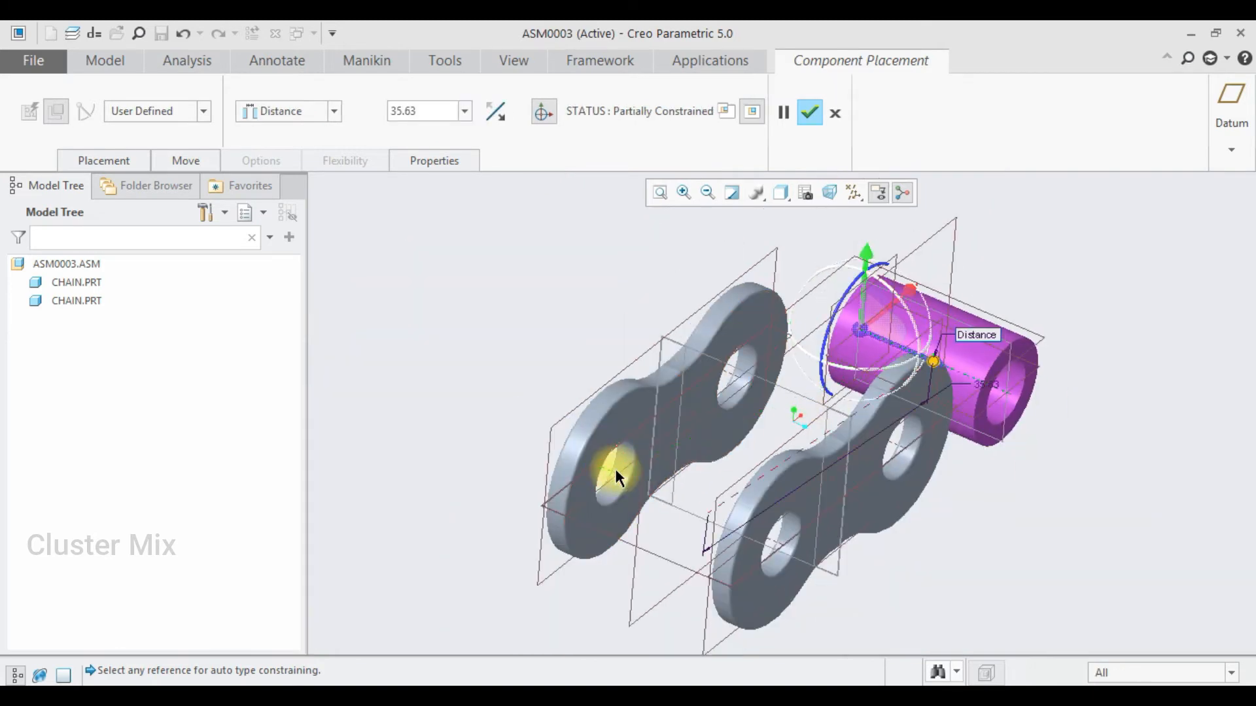
{"action": "left_click", "coordinate": [308, 122]}
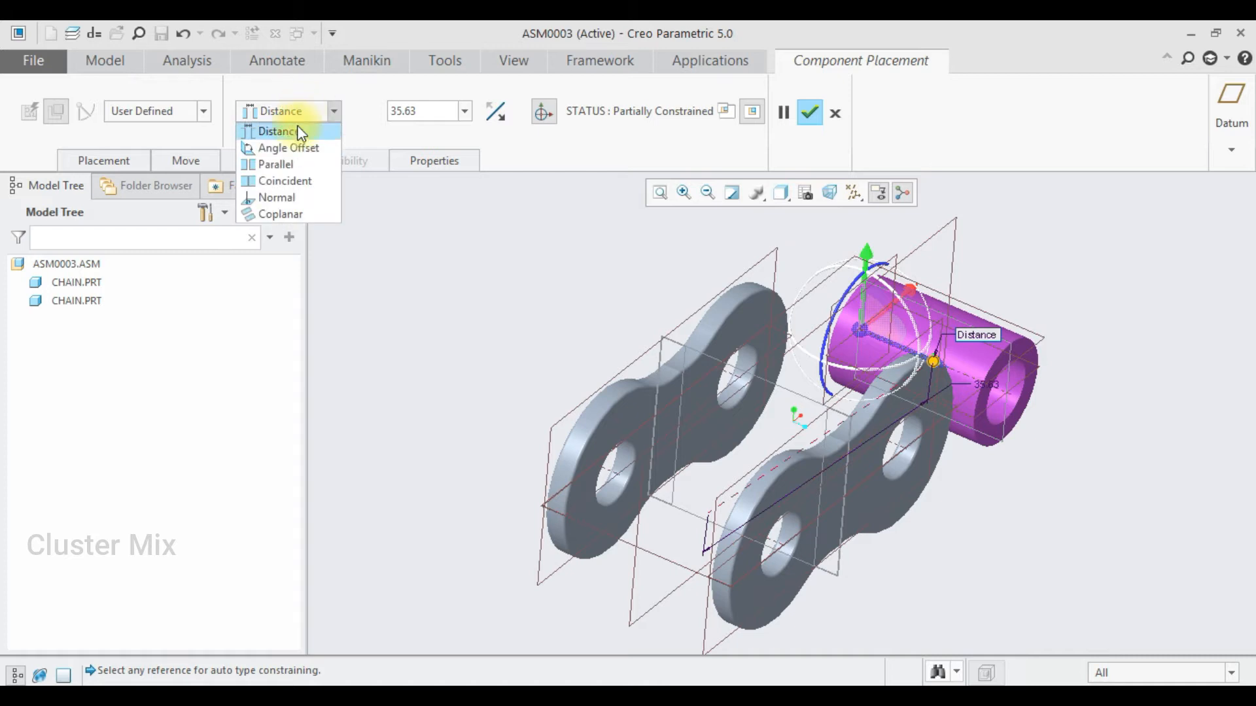
{"action": "left_click", "coordinate": [281, 178]}
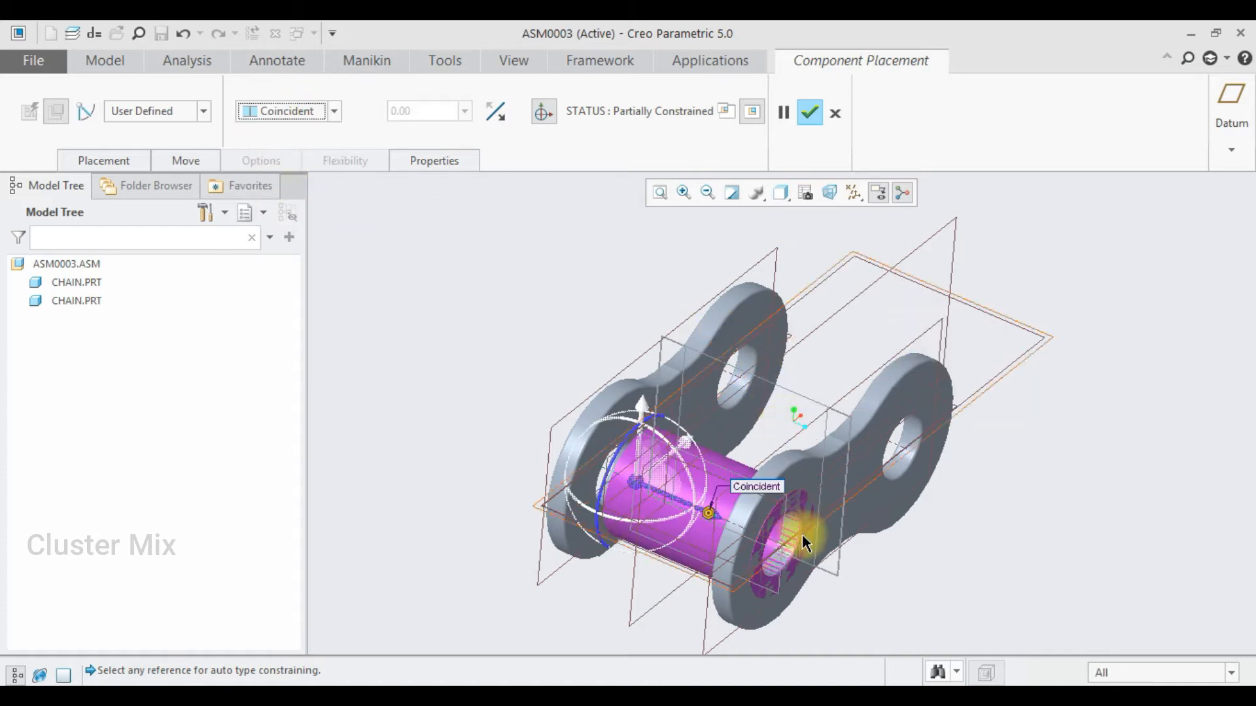
Add a second Coincident constraint between the support's axis and the matching hole in the first link.
{"action": "scroll", "coordinate": [802, 534], "scroll_direction": "down", "scroll_amount": 3}
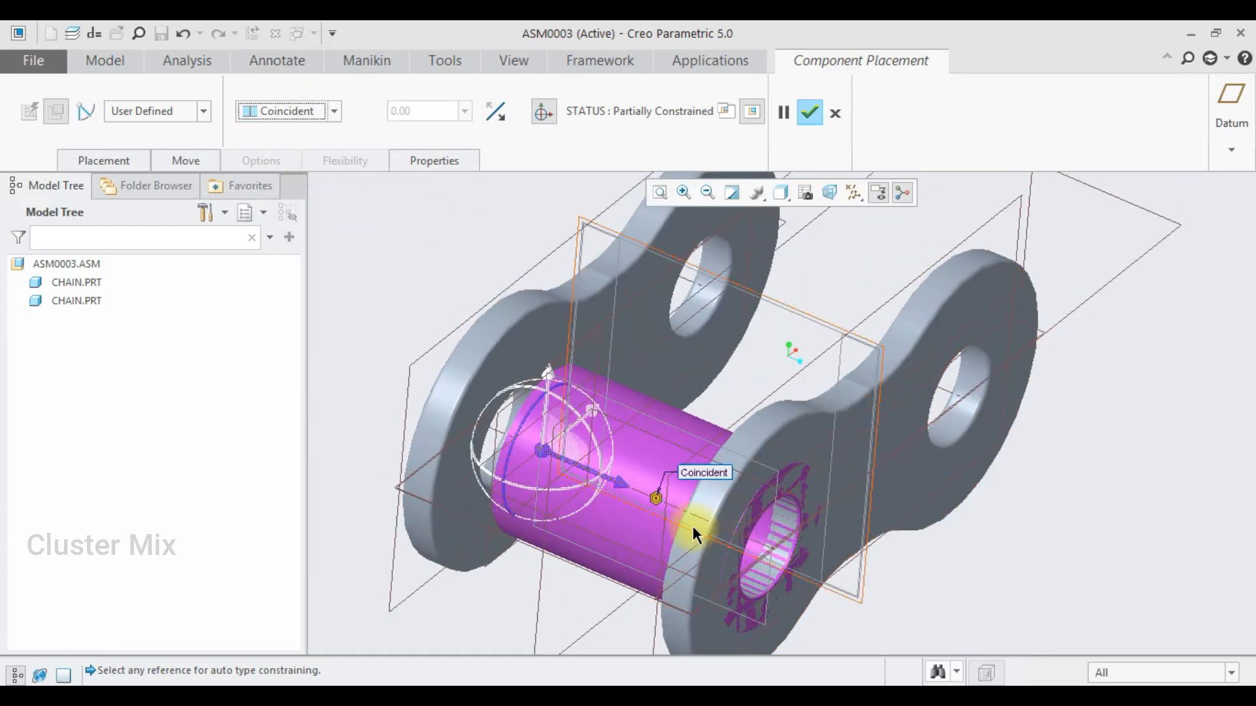
{"action": "left_click", "coordinate": [672, 504]}
{"action": "scroll", "coordinate": [795, 520], "scroll_direction": "down", "scroll_amount": 3}
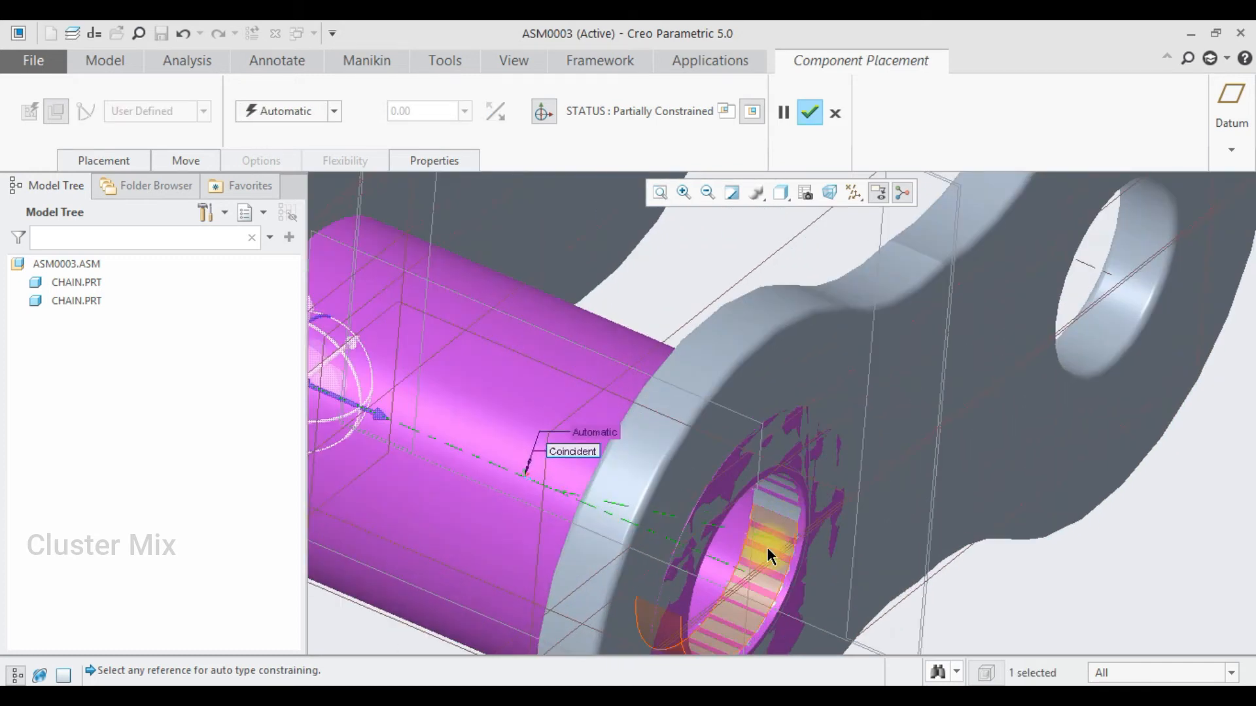
{"action": "left_click", "coordinate": [726, 572]}
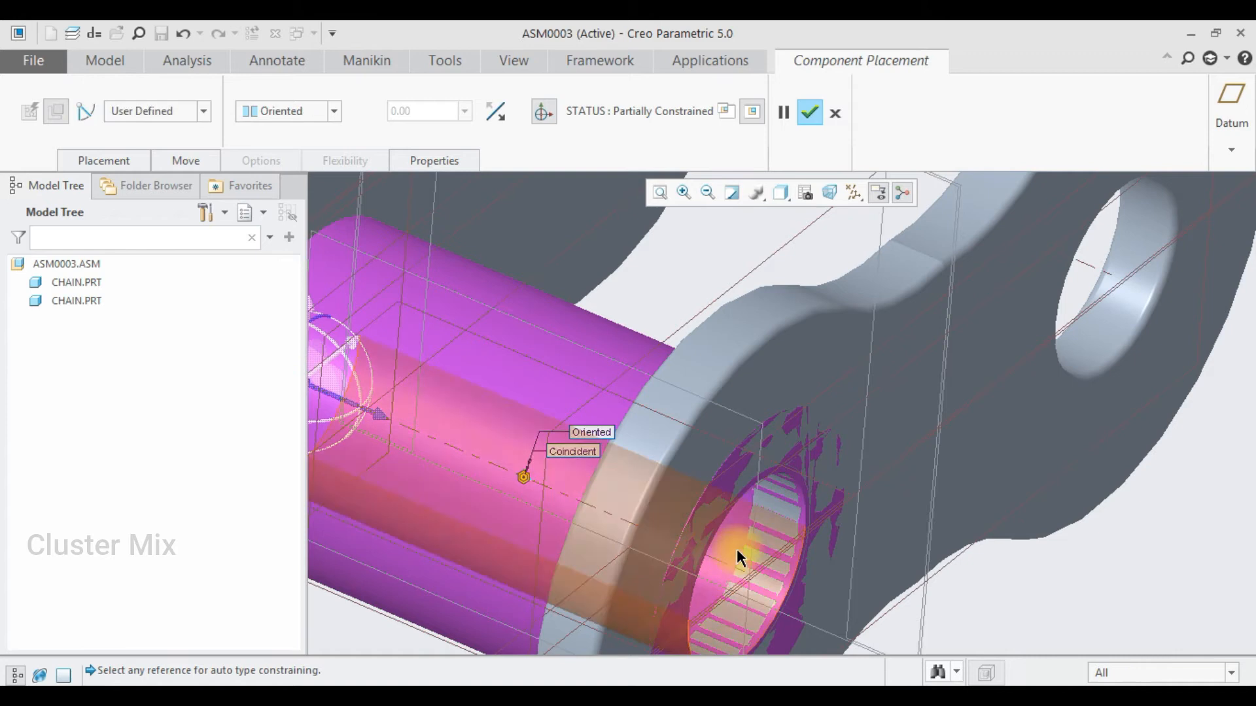
{"action": "left_click", "coordinate": [285, 110]}
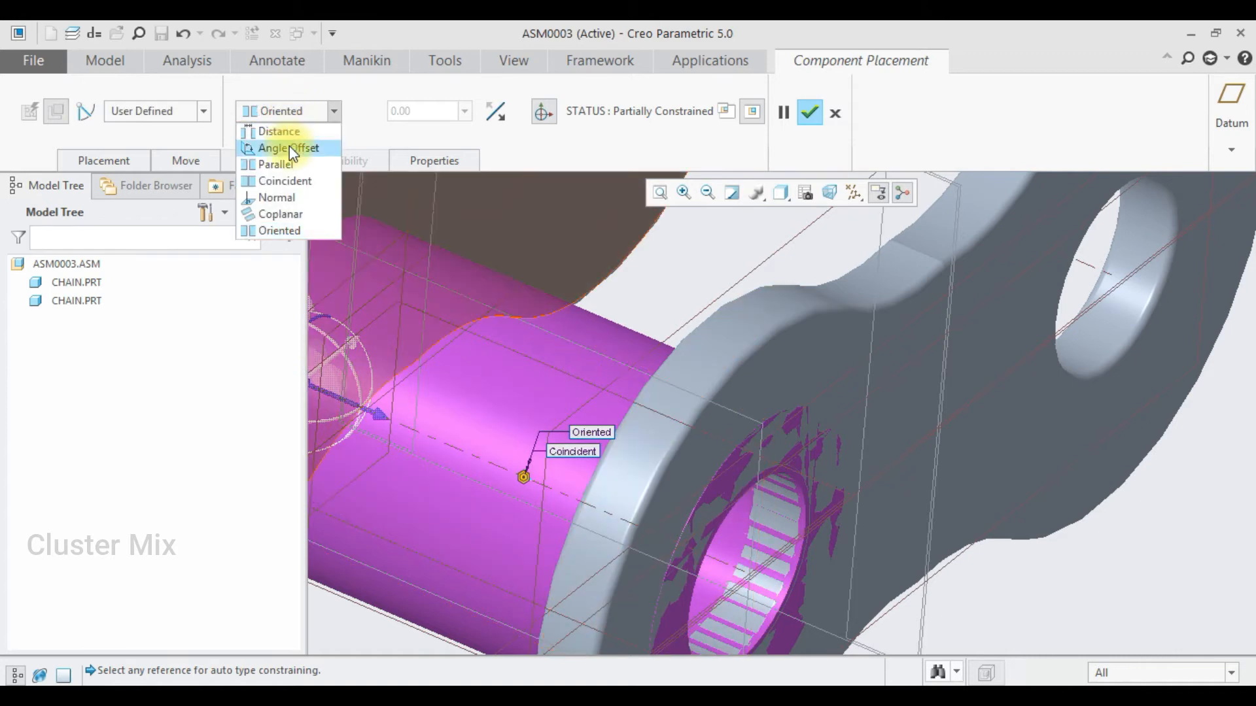
{"action": "left_click", "coordinate": [286, 181]}
{"action": "scroll", "coordinate": [809, 358], "scroll_direction": "up", "scroll_amount": 5}
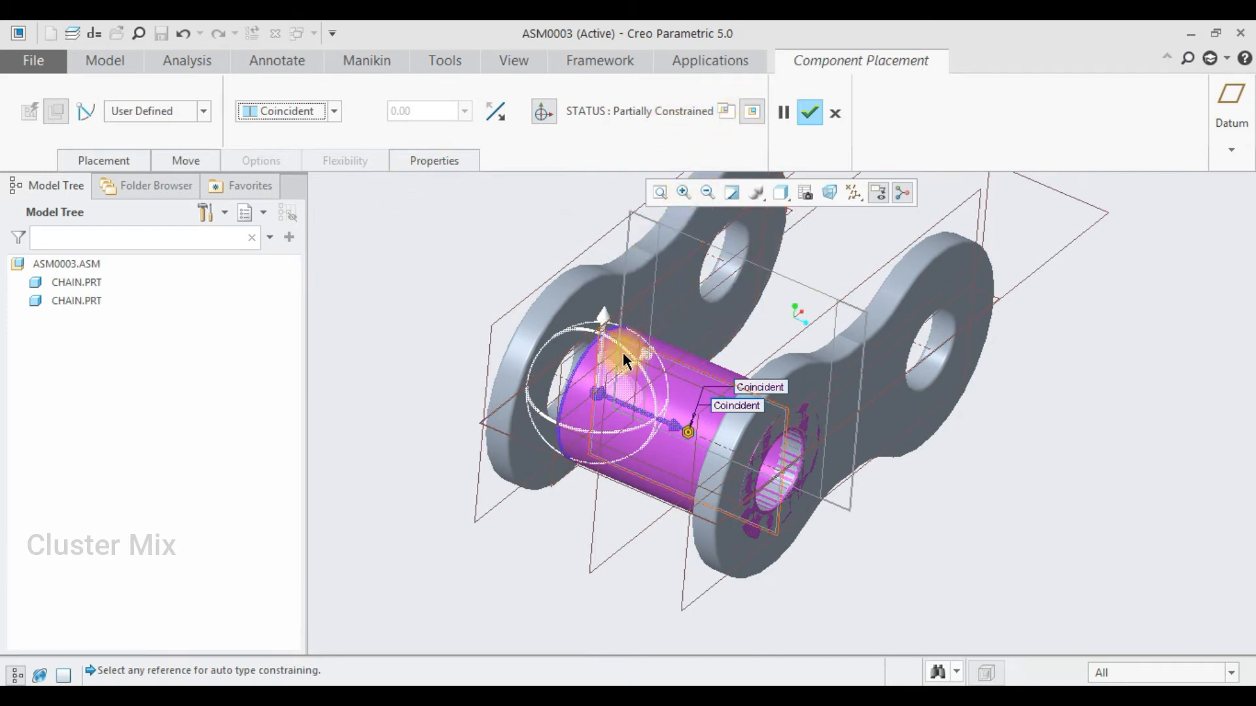
Make the support's annular end face coincident with the inner flat face of the second link.
{"action": "scroll", "coordinate": [591, 366], "scroll_direction": "down", "scroll_amount": 4}
{"action": "scroll", "coordinate": [649, 335], "scroll_direction": "up", "scroll_amount": 4}
{"action": "middle_click_drag", "start_coordinate": [649, 335], "coordinate": [709, 350]}
{"action": "scroll", "coordinate": [858, 424], "scroll_direction": "down", "scroll_amount": 2}
{"action": "scroll", "coordinate": [858, 424], "scroll_direction": "down", "scroll_amount": 2}
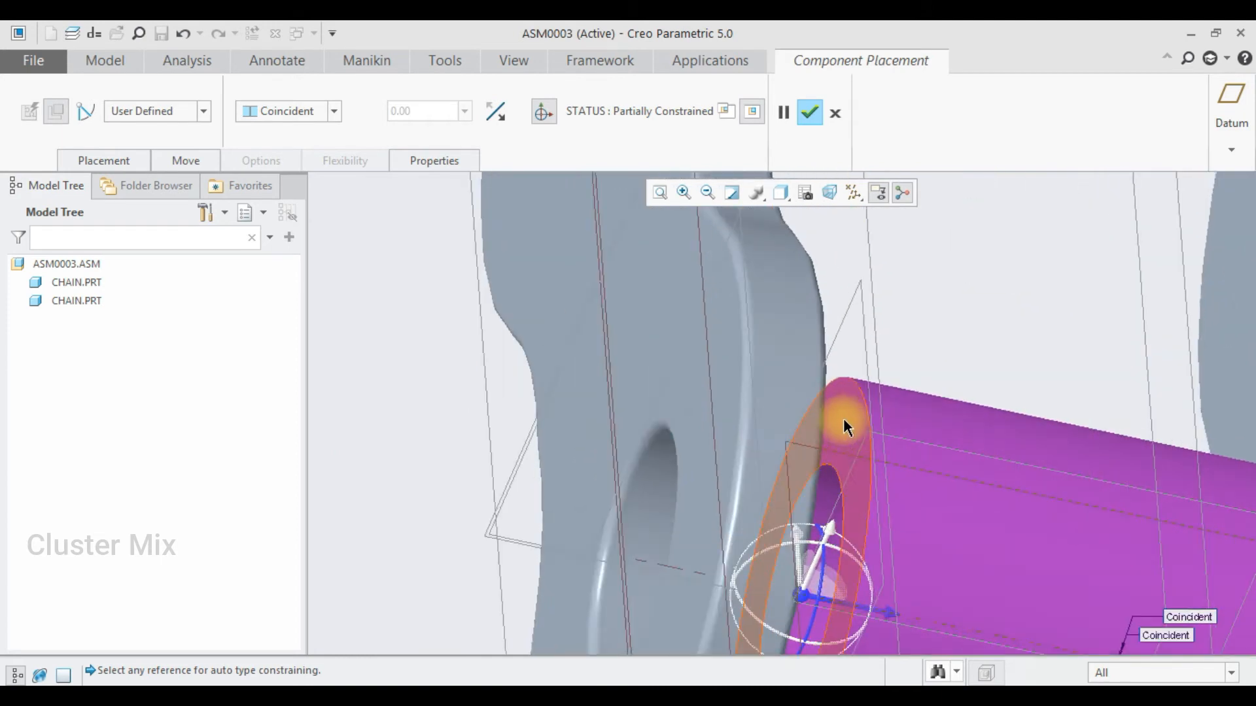
{"action": "left_click", "coordinate": [842, 419]}
{"action": "scroll", "coordinate": [894, 410], "scroll_direction": "up", "scroll_amount": 3}
{"action": "middle_click_drag", "start_coordinate": [895, 410], "coordinate": [841, 406]}
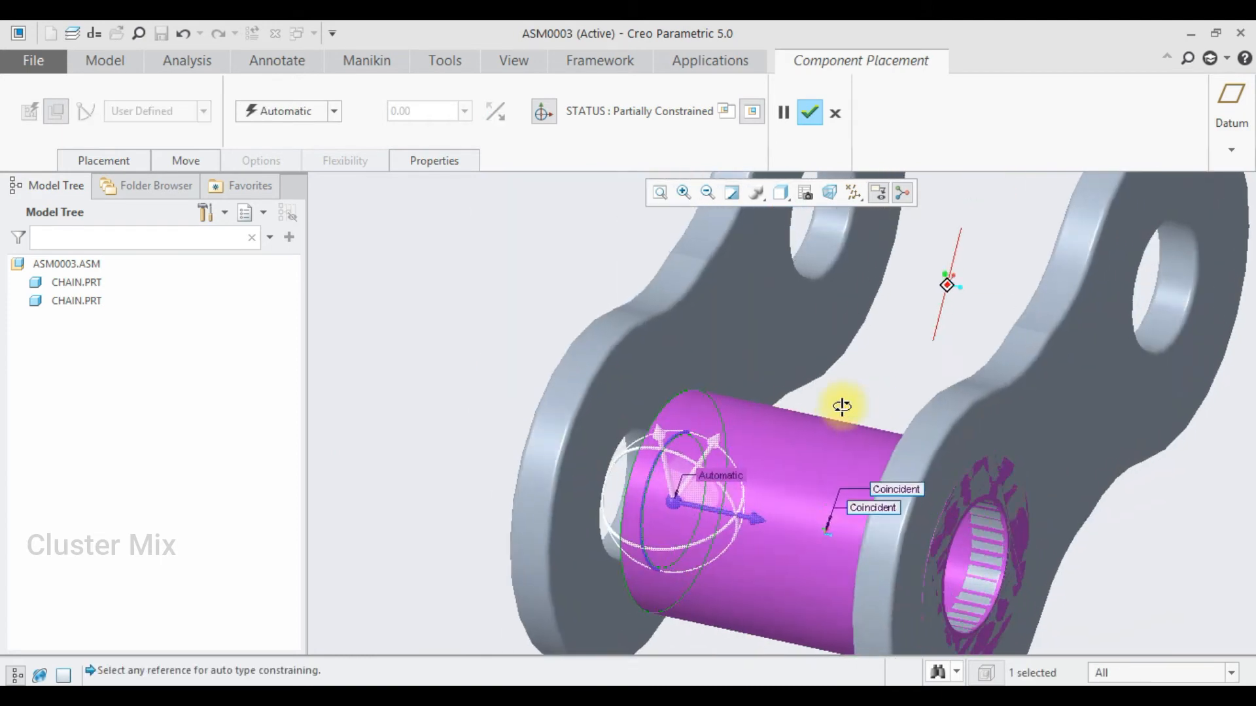
{"action": "left_click", "coordinate": [630, 381]}
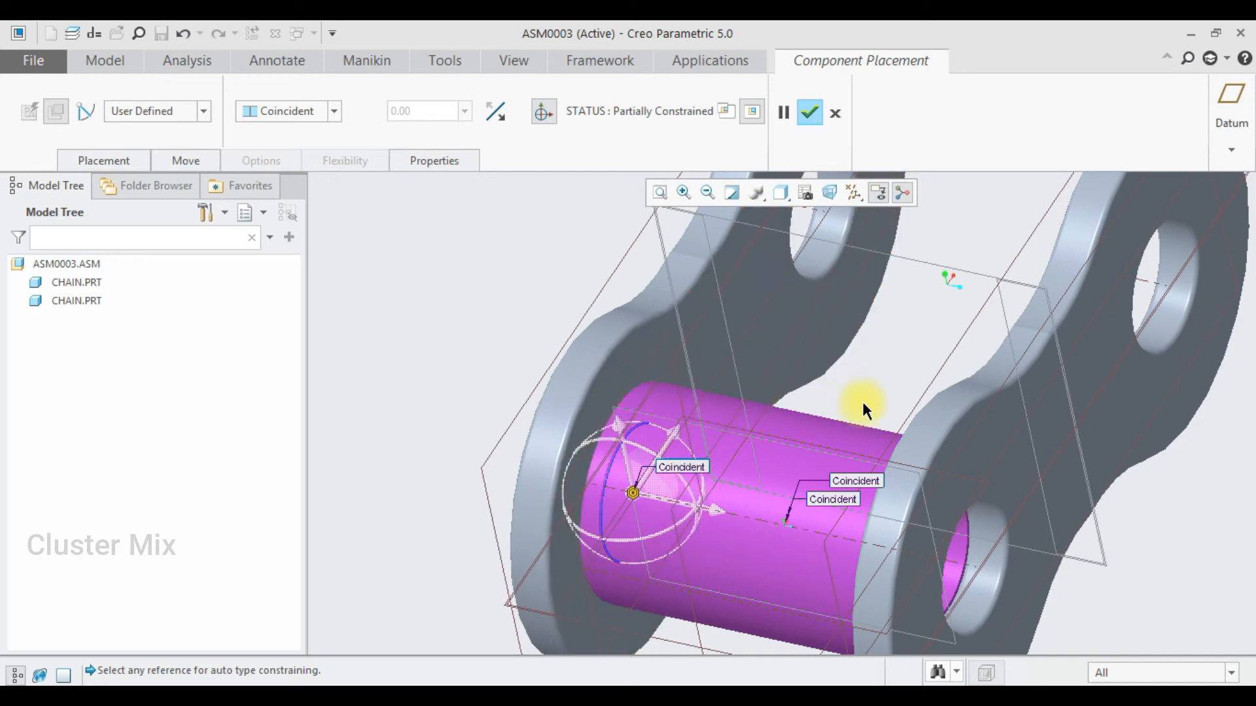
Rotate the support about its own axis between the two links using the 3D dragger.
{"action": "scroll", "coordinate": [821, 358], "scroll_direction": "up", "scroll_amount": 3}
{"action": "scroll", "coordinate": [823, 386], "scroll_direction": "down", "scroll_amount": 2}
{"action": "mouse_move", "coordinate": [974, 463]}
{"action": "middle_mouse_down"}
{"action": "mouse_move", "coordinate": [1042, 451]}
{"action": "mouse_move", "coordinate": [954, 469]}
{"action": "middle_mouse_up"}
{"action": "left_click_drag", "start_coordinate": [623, 460], "coordinate": [813, 519]}
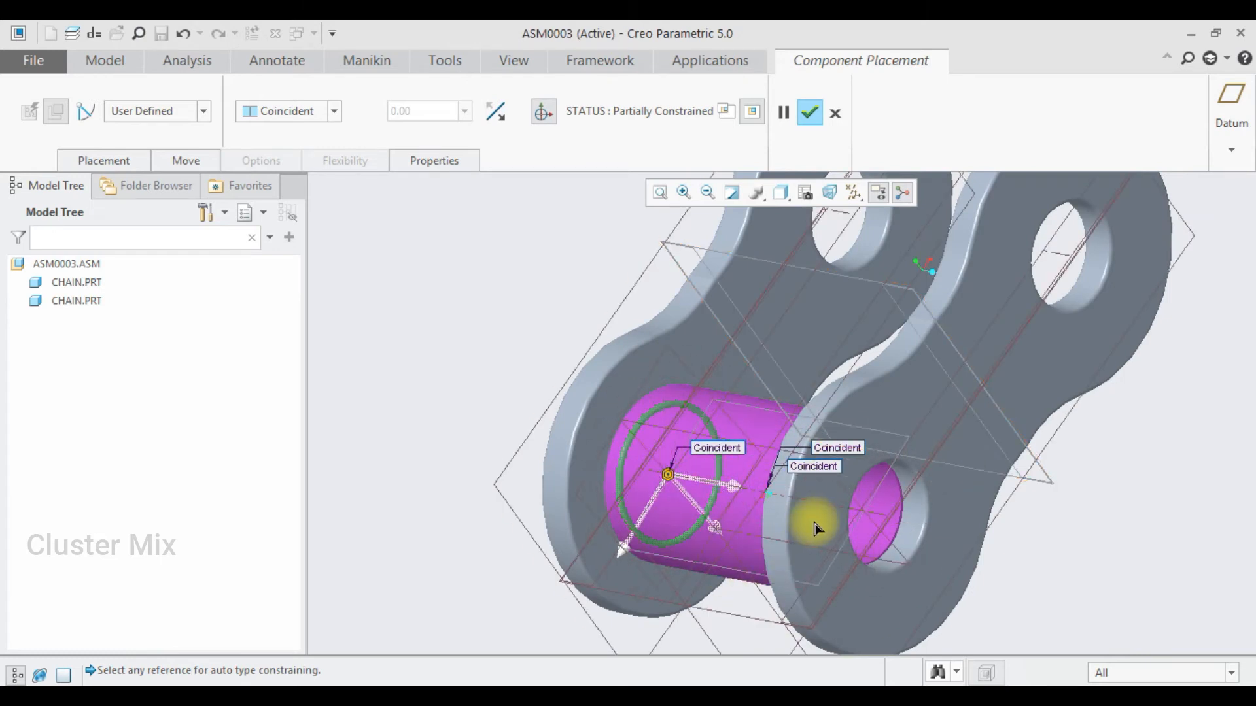
Accept the support's placement between the two chain links.
{"action": "left_click", "coordinate": [808, 111]}
{"action": "key", "text": "ctrl+d"}
{"action": "middle_click_drag", "start_coordinate": [855, 426], "coordinate": [827, 365]}
{"action": "left_click", "coordinate": [210, 88]}
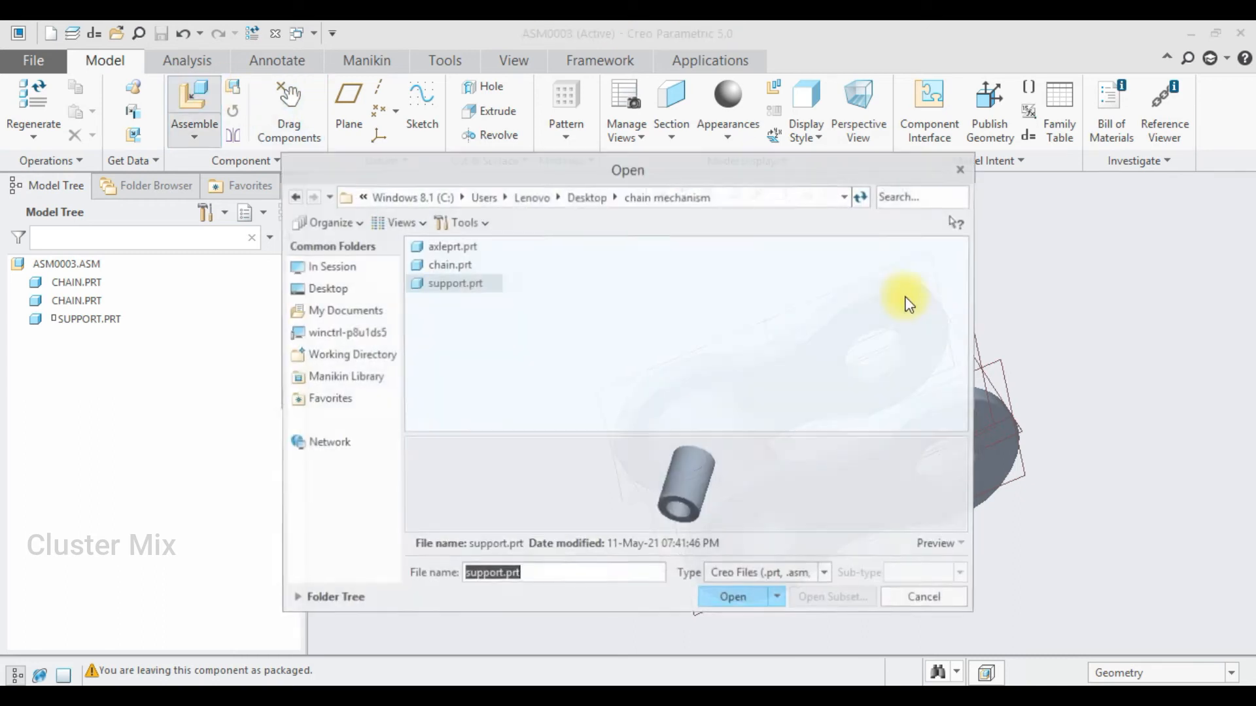
{"action": "double_click", "coordinate": [456, 285]}
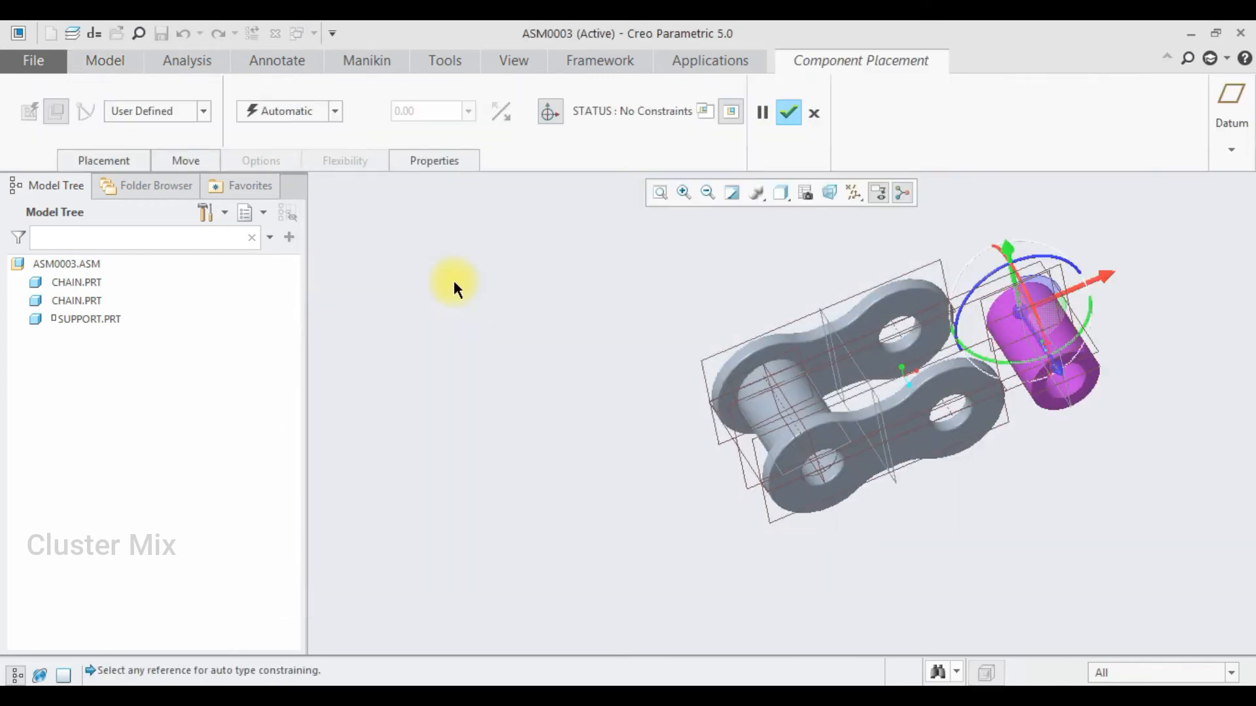
{"action": "left_click", "coordinate": [814, 112]}
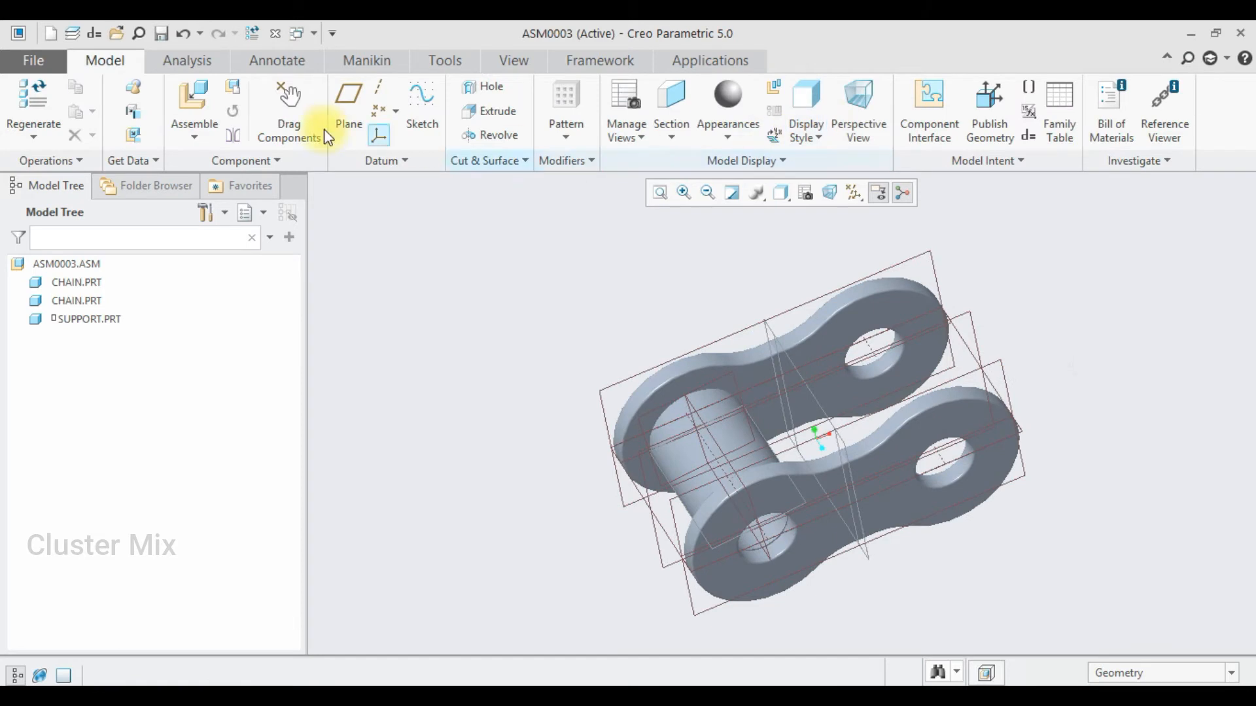
Mirror the support about the ASM_RIGHT datum plane as a new geometry-only model for the links' other end holes.
{"action": "left_click", "coordinate": [237, 136]}
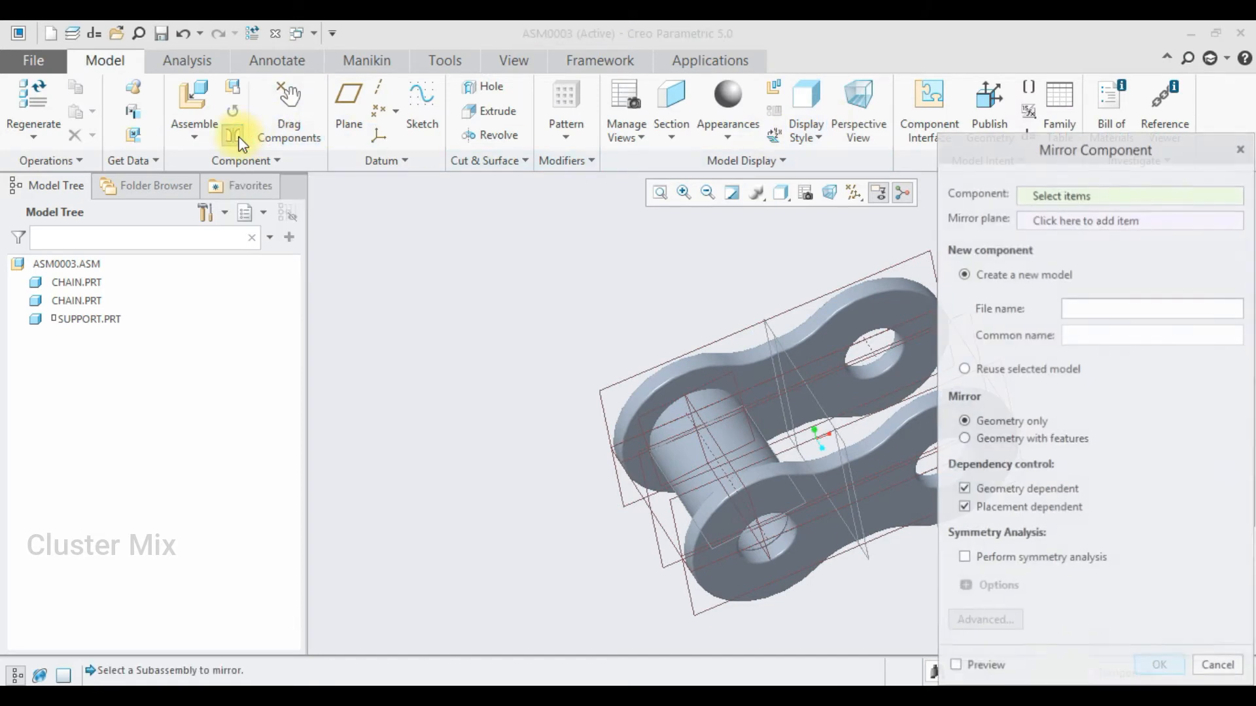
{"action": "left_click", "coordinate": [92, 318]}
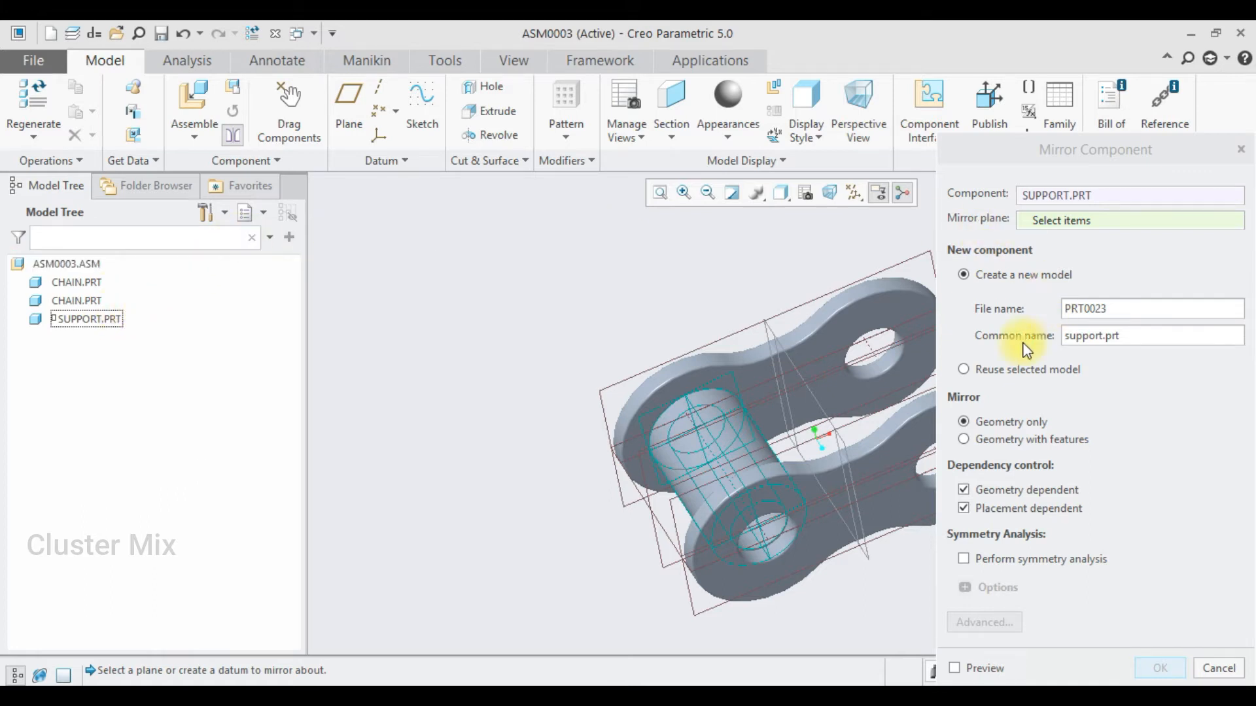
{"action": "left_click", "coordinate": [811, 388]}
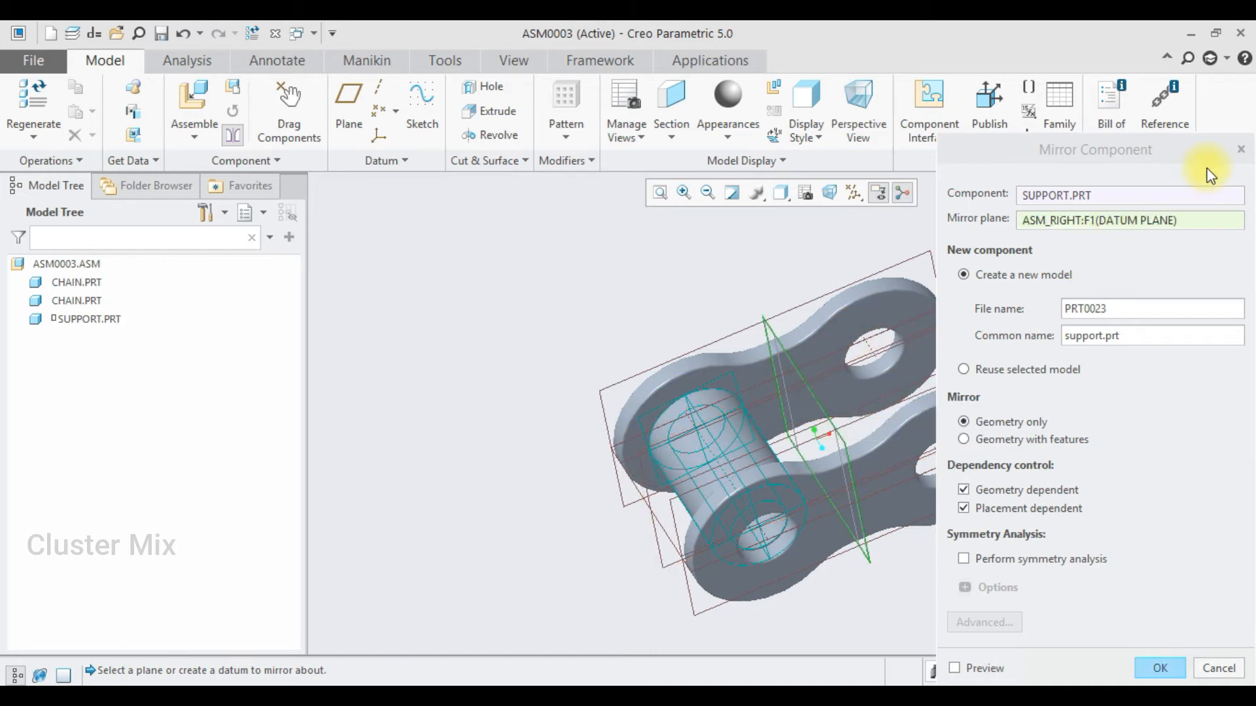
{"action": "left_click_drag", "start_coordinate": [1023, 147], "coordinate": [704, 62]}
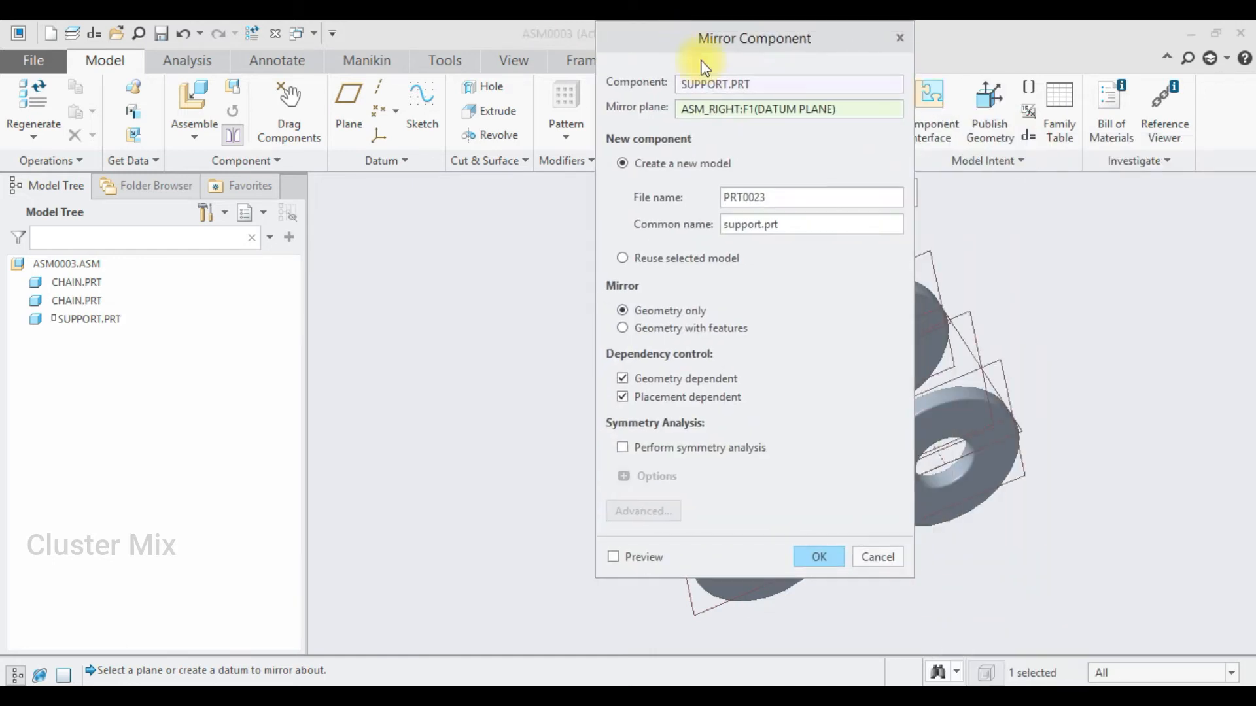
{"action": "left_click", "coordinate": [817, 558]}
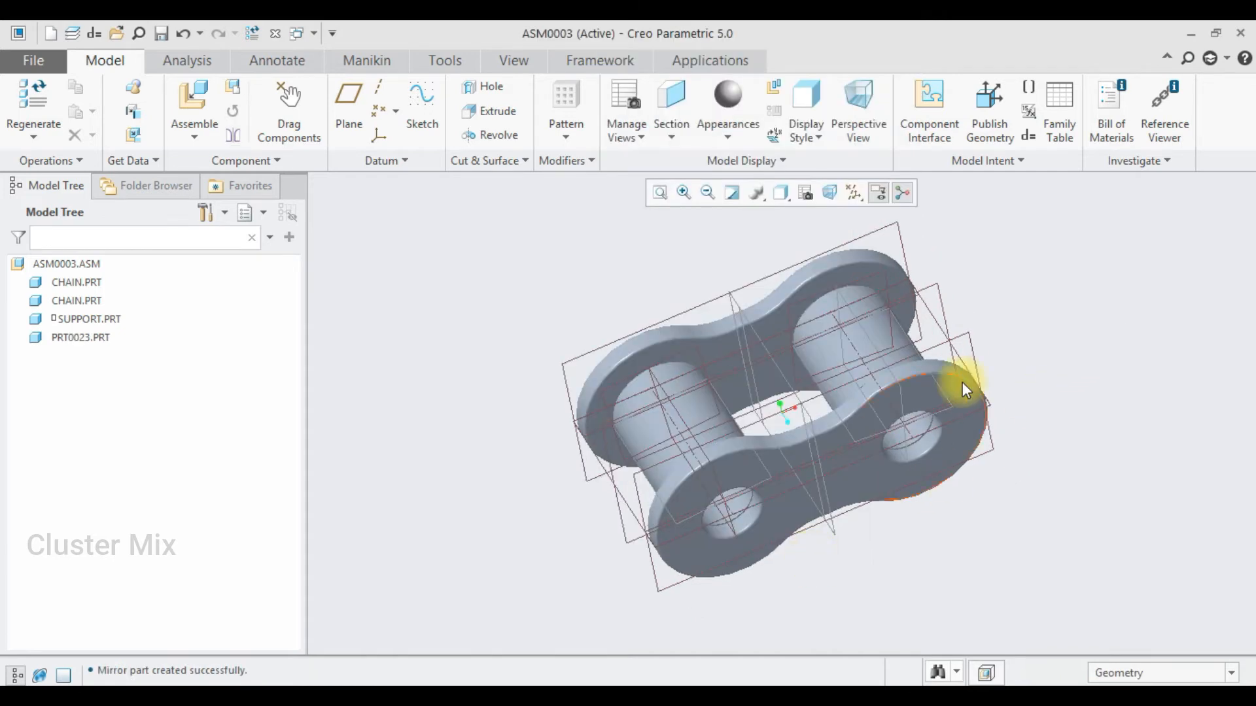
Insert axleprt.prt into the assembly and make its axis Coincident with the original support's axis.
{"action": "middle_click_drag", "start_coordinate": [958, 396], "coordinate": [926, 376]}
{"action": "left_click", "coordinate": [197, 97]}
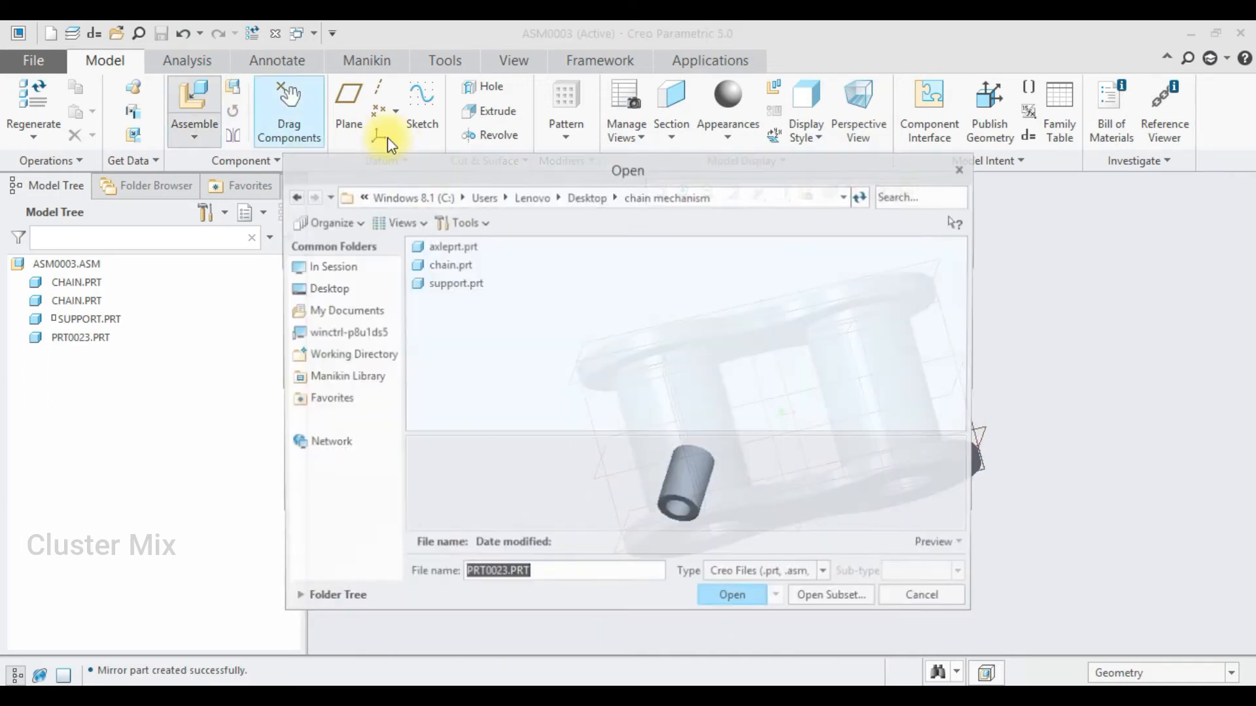
{"action": "double_click", "coordinate": [449, 247]}
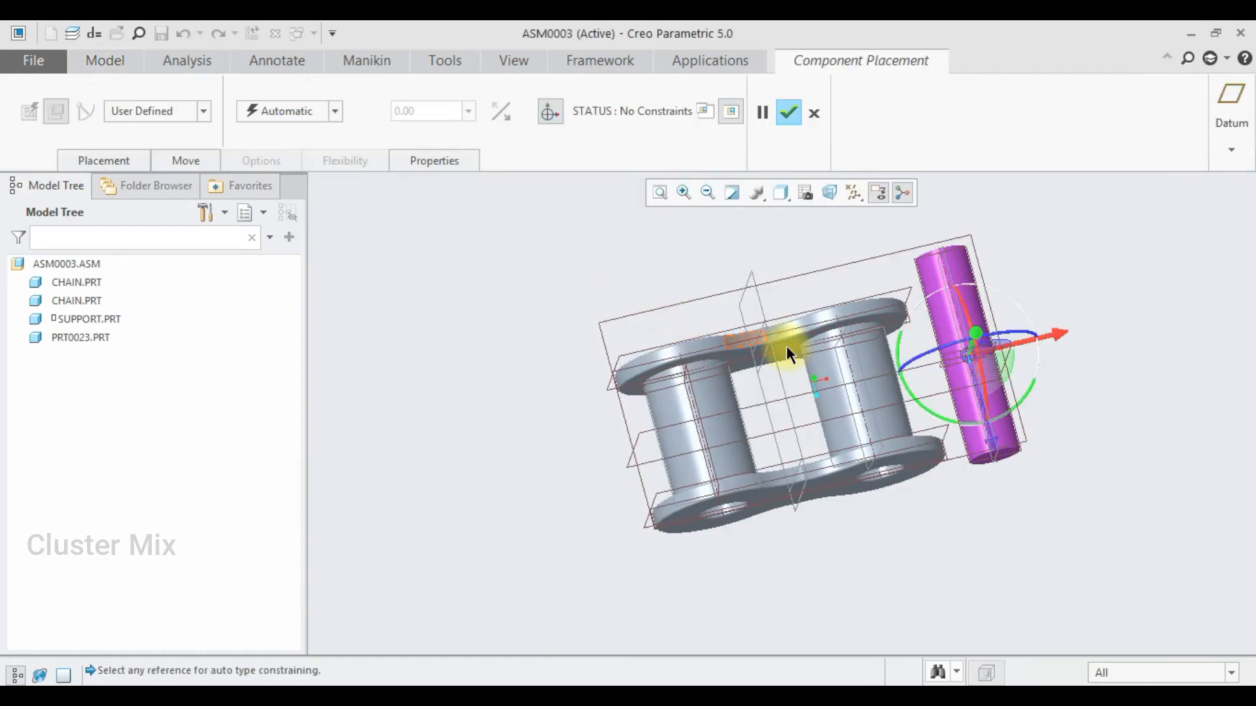
{"action": "scroll", "coordinate": [954, 298], "scroll_direction": "up", "scroll_amount": 5}
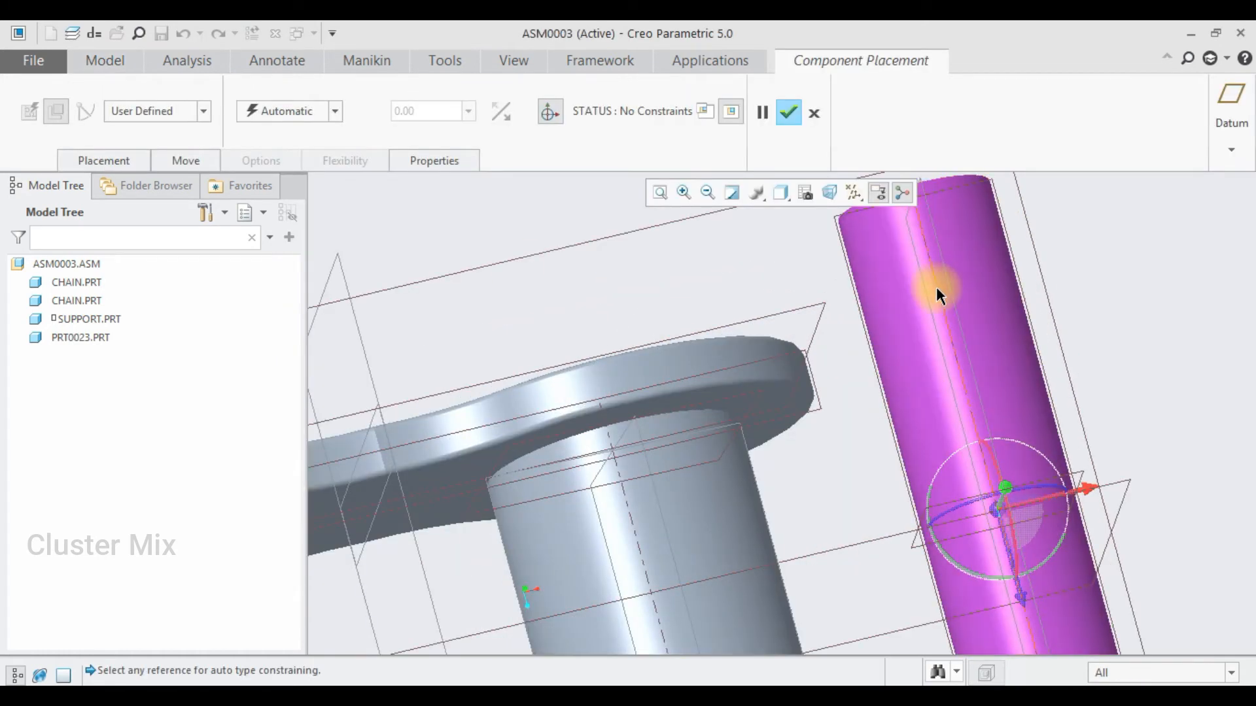
{"action": "left_click", "coordinate": [936, 287]}
{"action": "scroll", "coordinate": [936, 286], "scroll_direction": "down", "scroll_amount": 4}
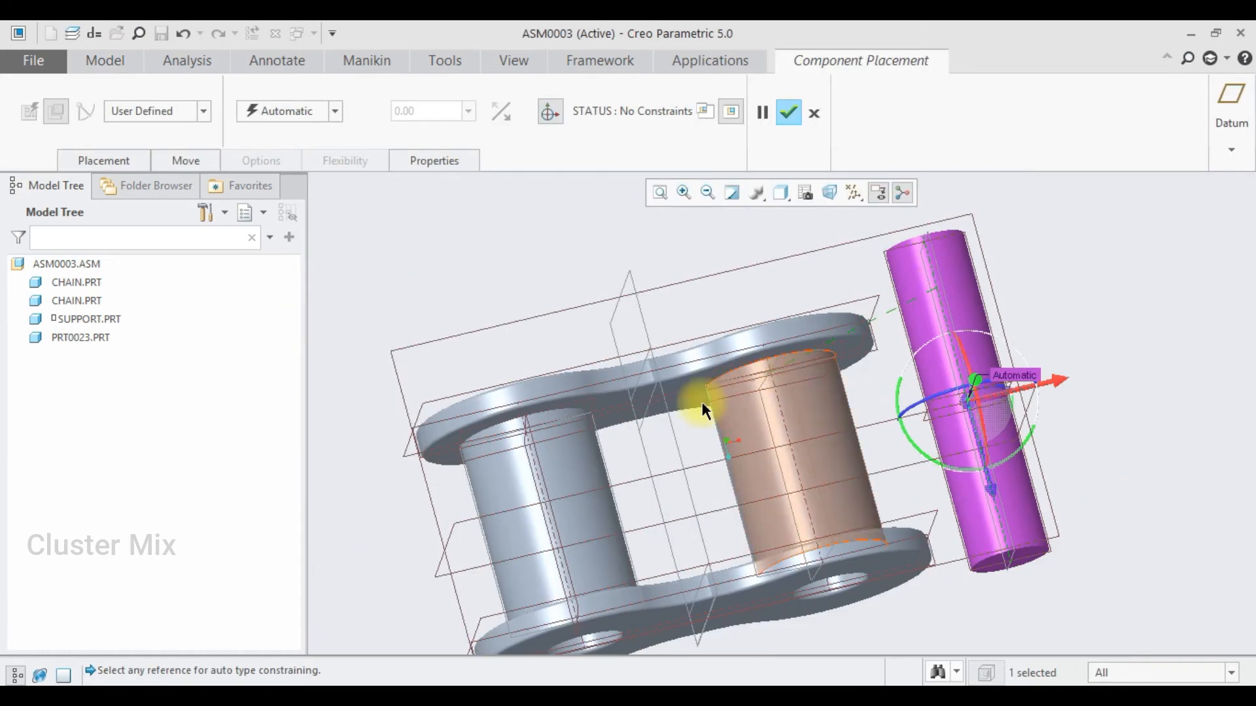
{"action": "left_click", "coordinate": [536, 478]}
{"action": "left_click", "coordinate": [267, 110]}
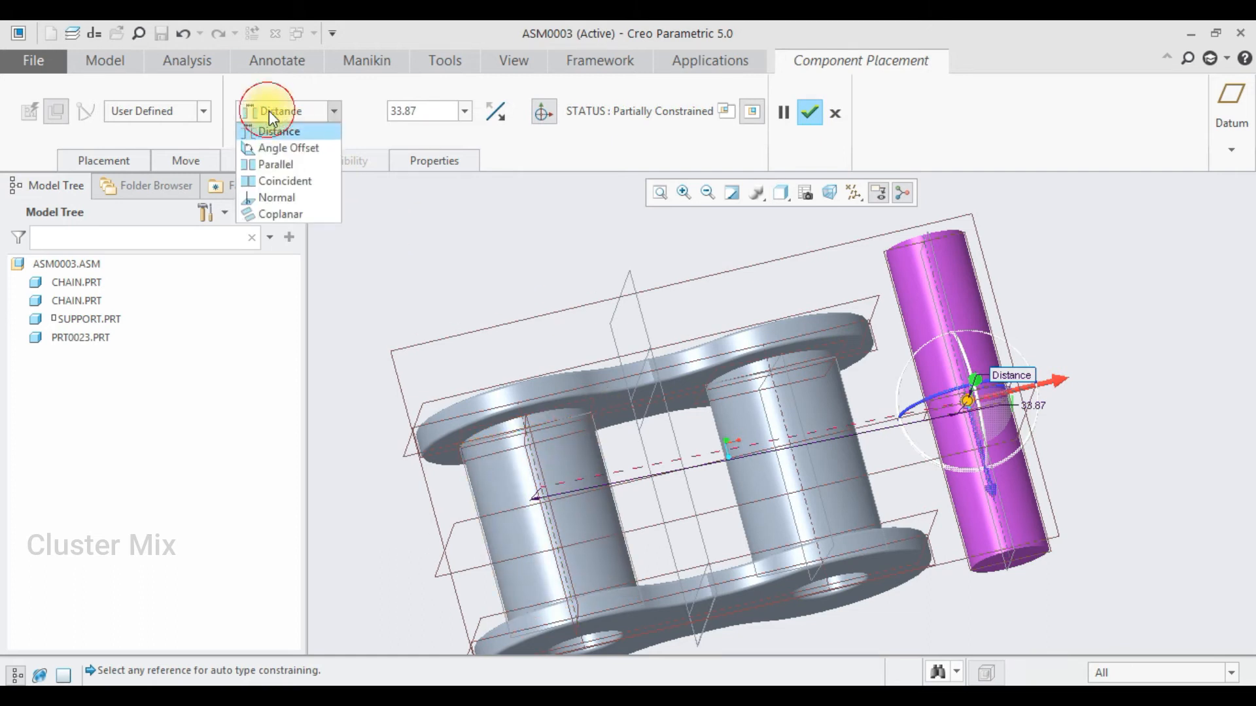
{"action": "left_click", "coordinate": [281, 176]}
Relate the axle's end face to the adjacent link's outer flat face with a Distance constraint.
{"action": "middle_click_drag", "start_coordinate": [569, 384], "coordinate": [608, 335]}
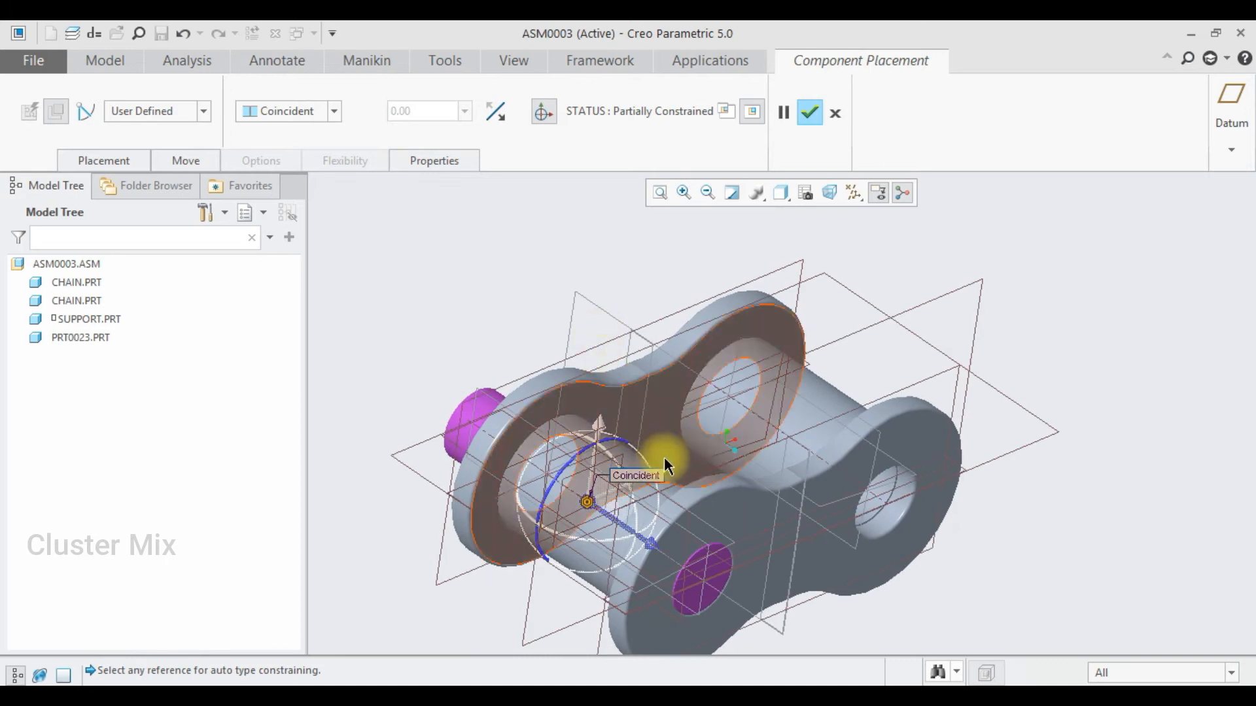
{"action": "scroll", "coordinate": [718, 538], "scroll_direction": "down", "scroll_amount": 3}
{"action": "left_click", "coordinate": [731, 576]}
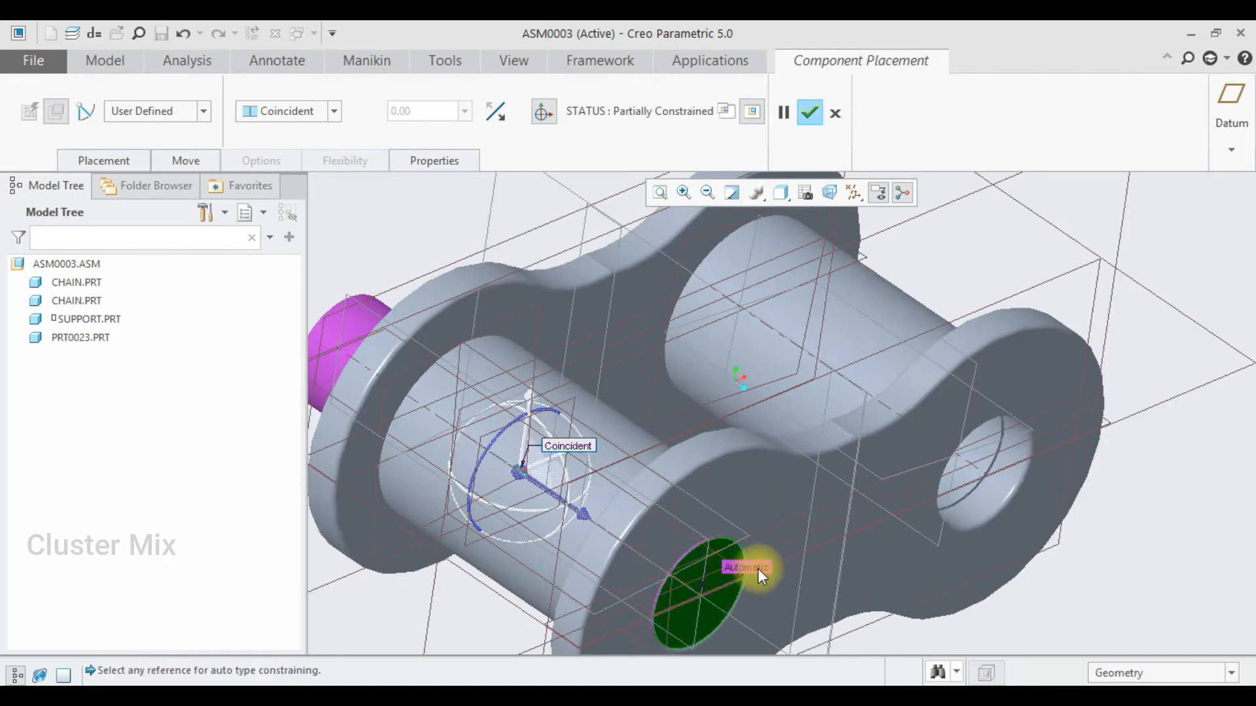
{"action": "left_click", "coordinate": [735, 482]}
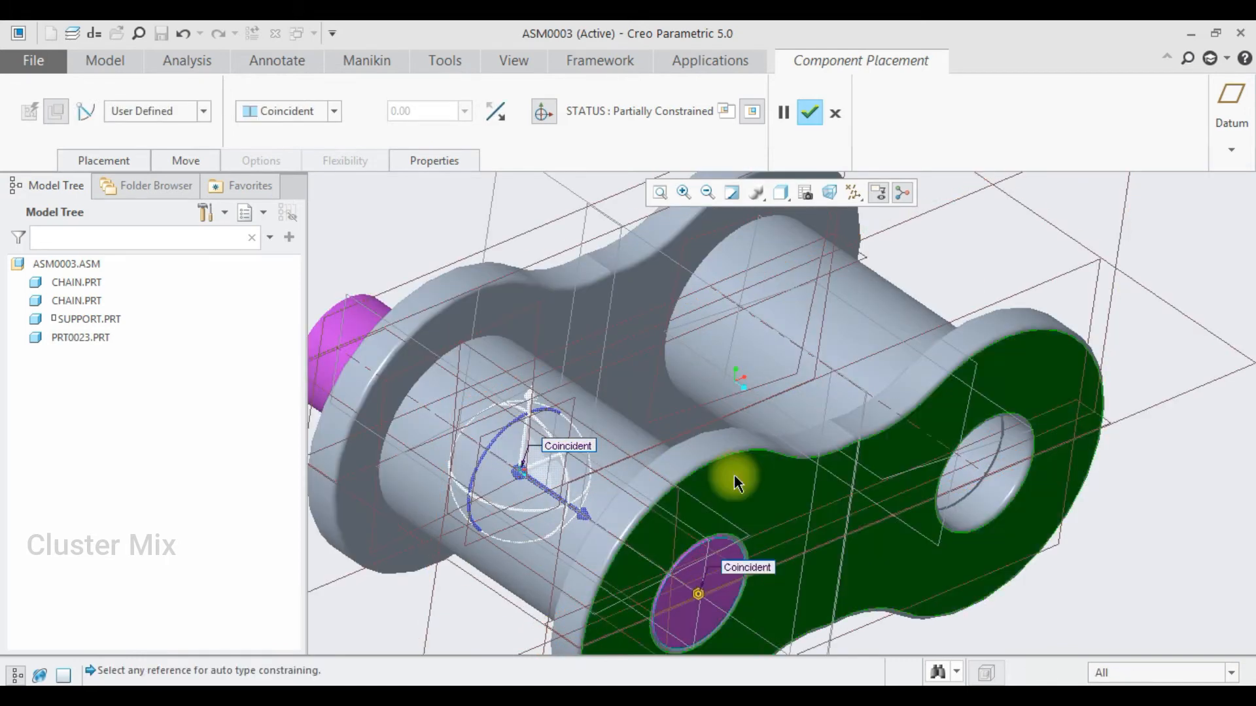
{"action": "scroll", "coordinate": [729, 415], "scroll_direction": "up", "scroll_amount": 5}
{"action": "left_click", "coordinate": [320, 107]}
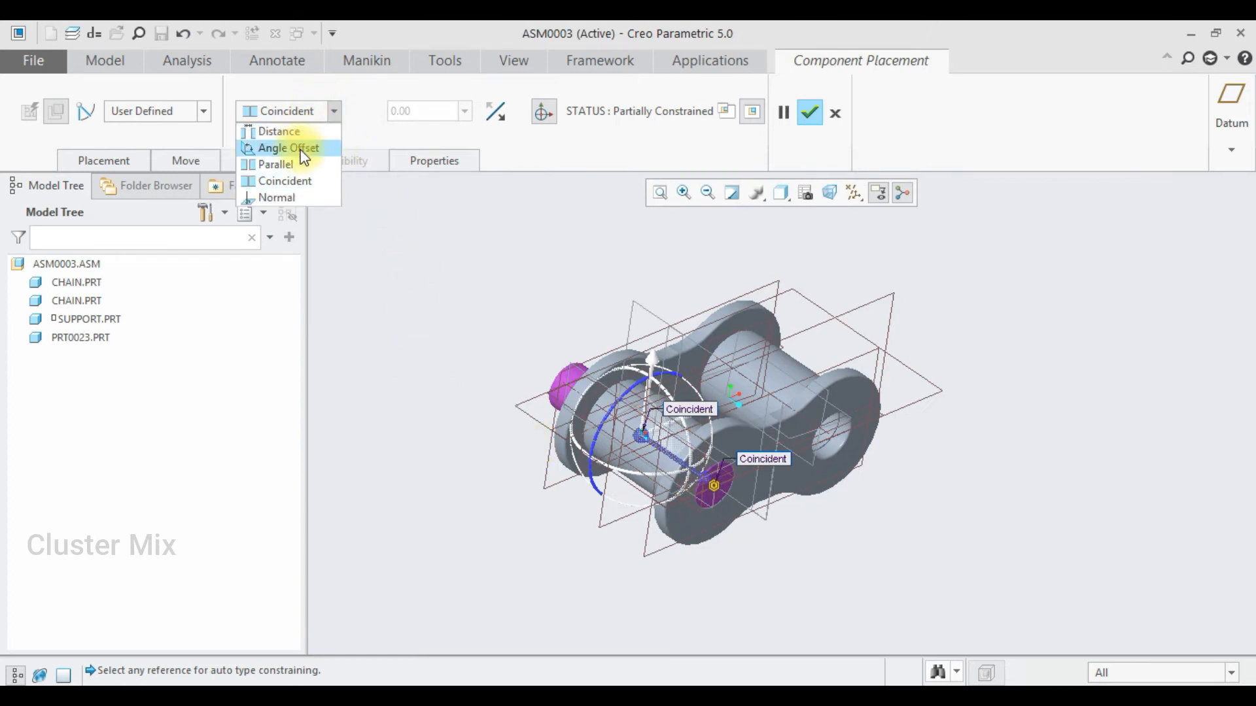
{"action": "left_click", "coordinate": [300, 131]}
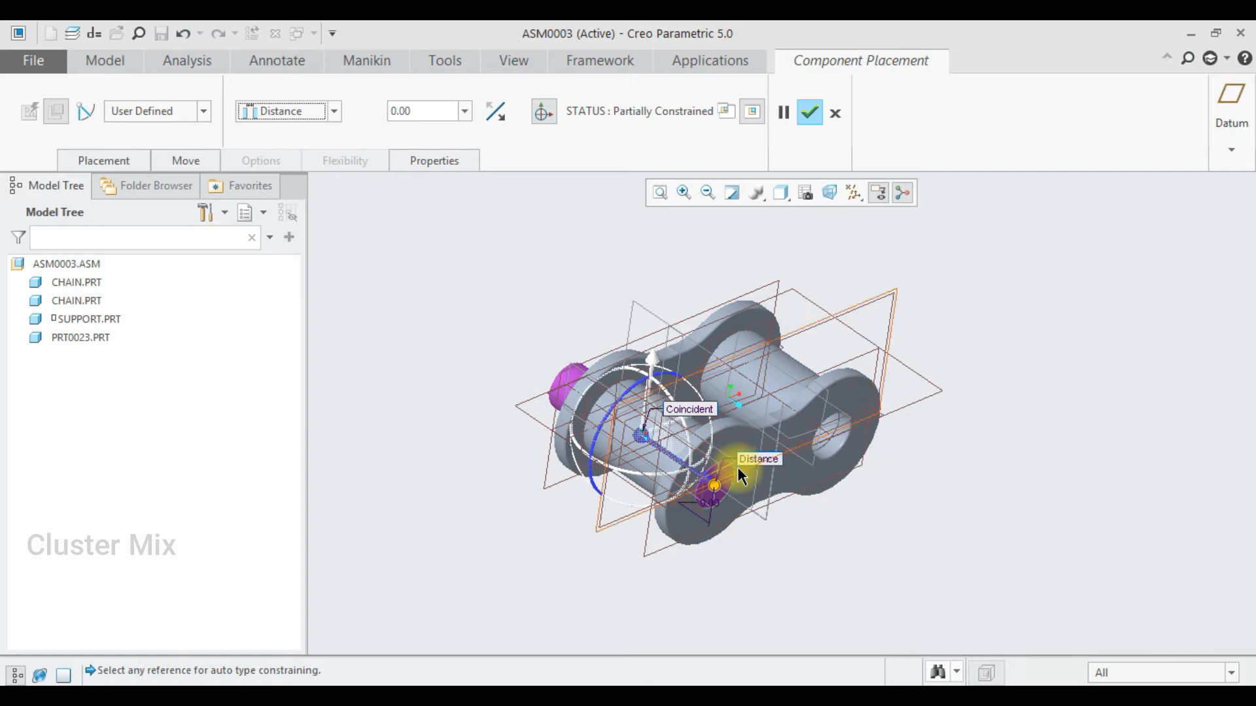
Offset the axle's end face 3.20 mm outward from the link's outer face and accept the placement.
{"action": "scroll", "coordinate": [720, 481], "scroll_direction": "down", "scroll_amount": 5}
{"action": "left_click_drag", "start_coordinate": [663, 508], "coordinate": [687, 529]}
{"action": "scroll", "coordinate": [812, 465], "scroll_direction": "up", "scroll_amount": 5}
{"action": "middle_click_drag", "start_coordinate": [811, 465], "coordinate": [855, 441]}
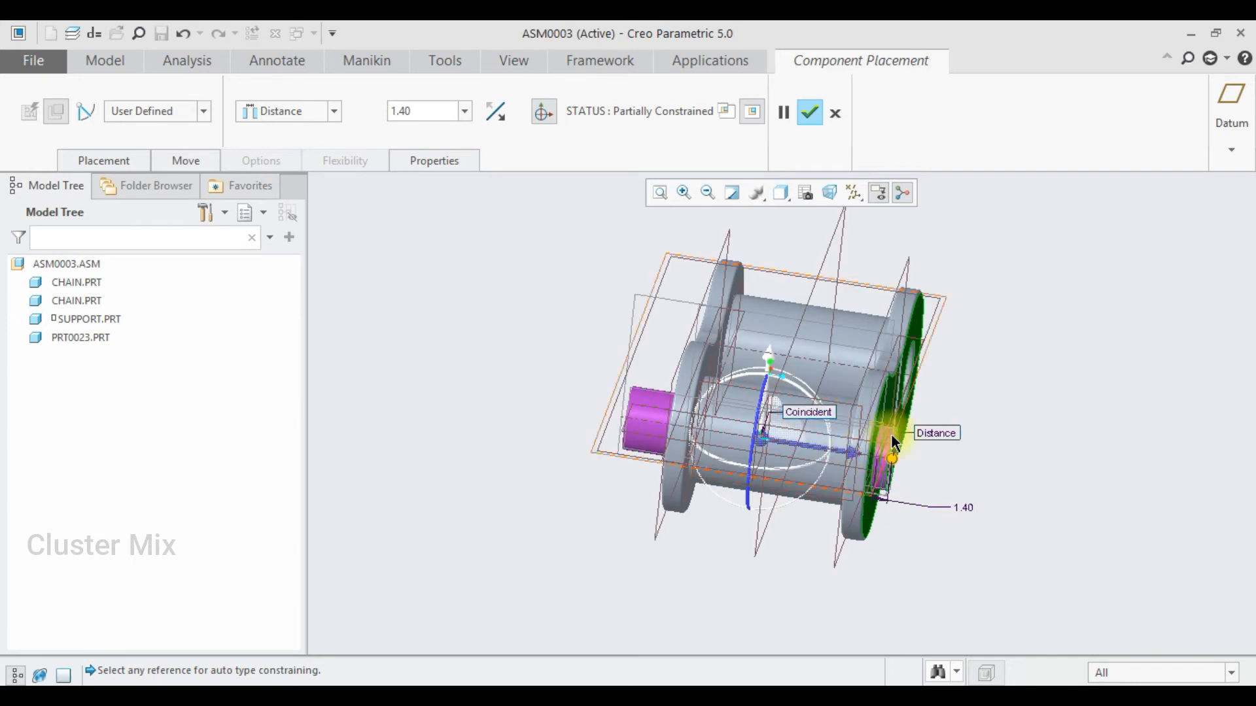
{"action": "left_click_drag", "start_coordinate": [894, 463], "coordinate": [911, 462]}
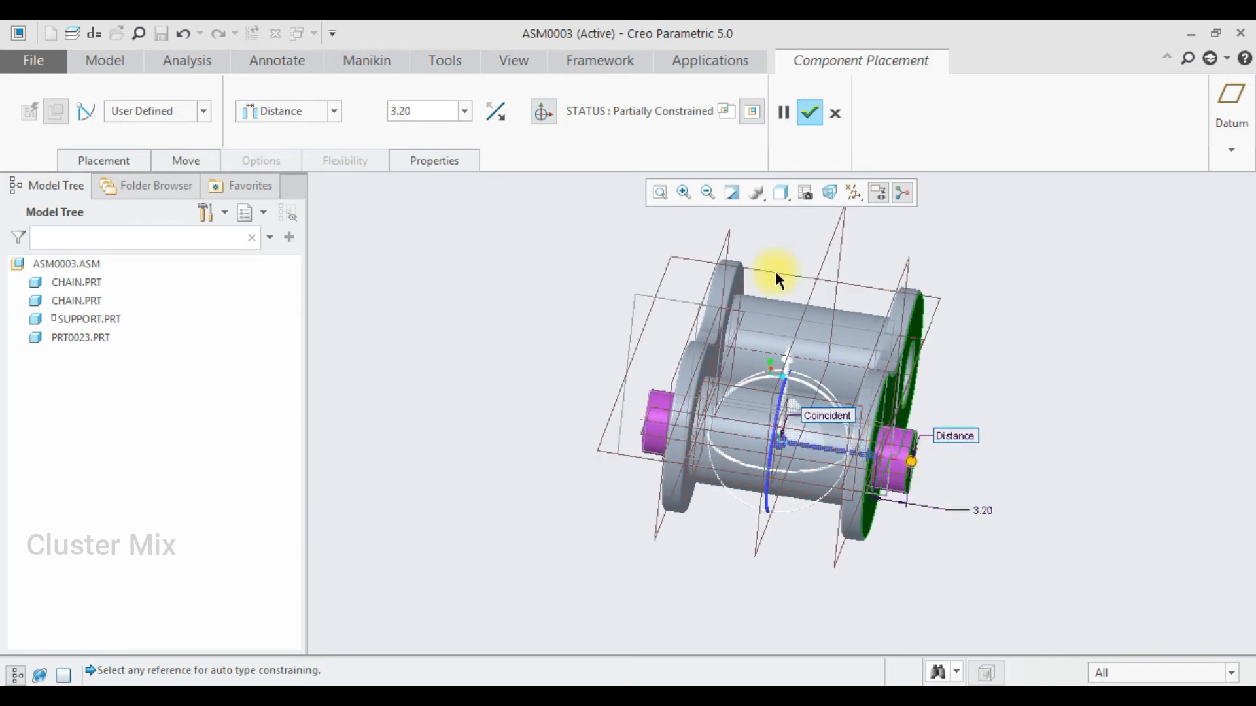
{"action": "left_click", "coordinate": [806, 114]}
Mirror the axle about the assembly's middle datum plane between the two supports as a new geometry-only model.
{"action": "left_click", "coordinate": [1022, 347]}
{"action": "middle_click_drag", "start_coordinate": [1071, 335], "coordinate": [1043, 365]}
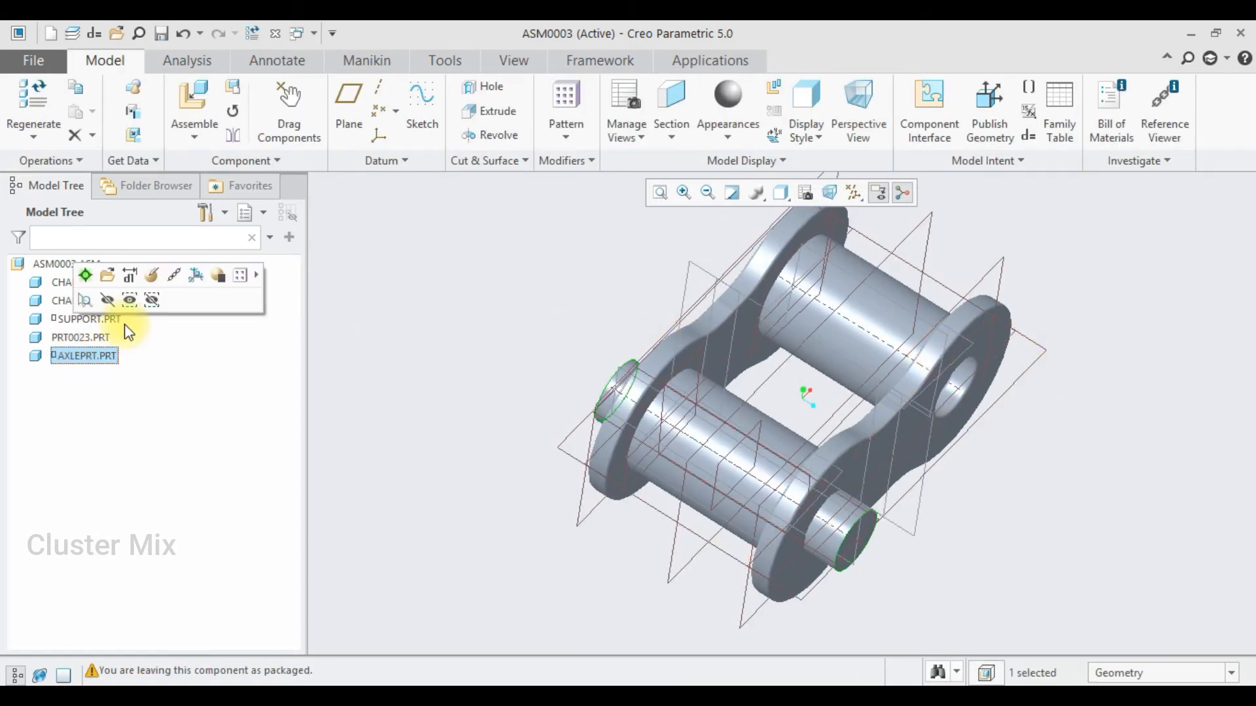
{"action": "left_click", "coordinate": [232, 136]}
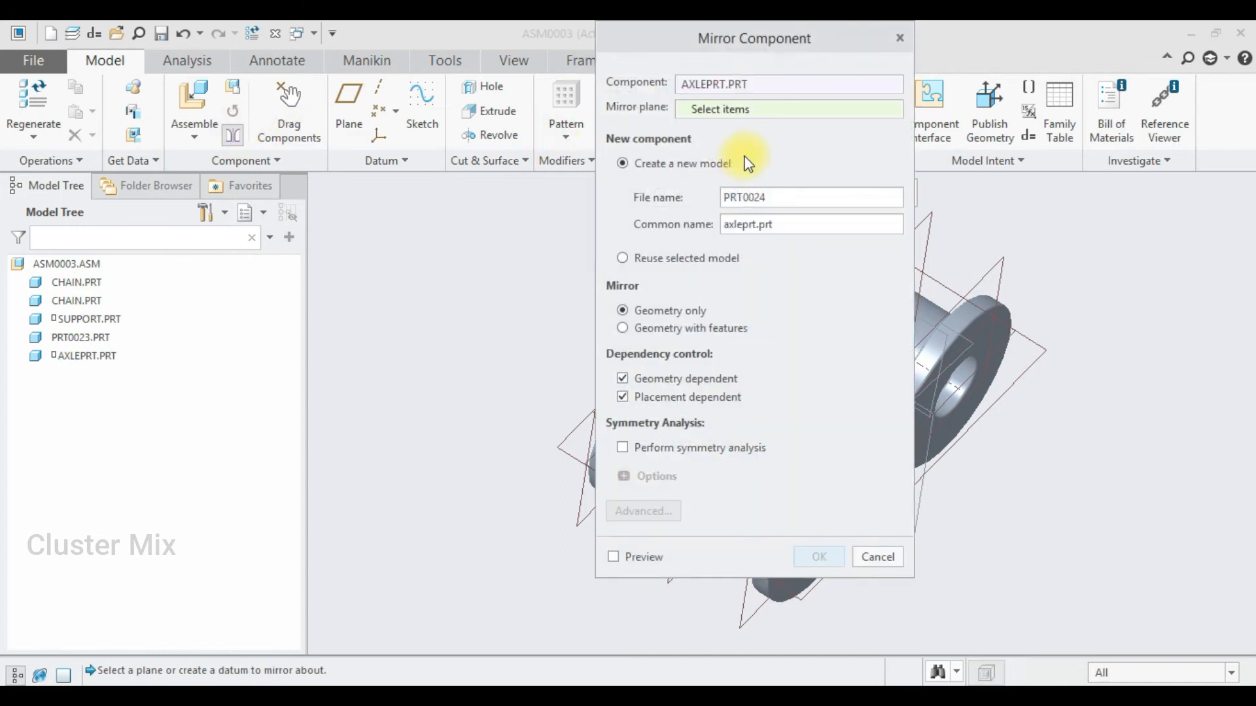
{"action": "left_click_drag", "start_coordinate": [757, 36], "coordinate": [417, 98]}
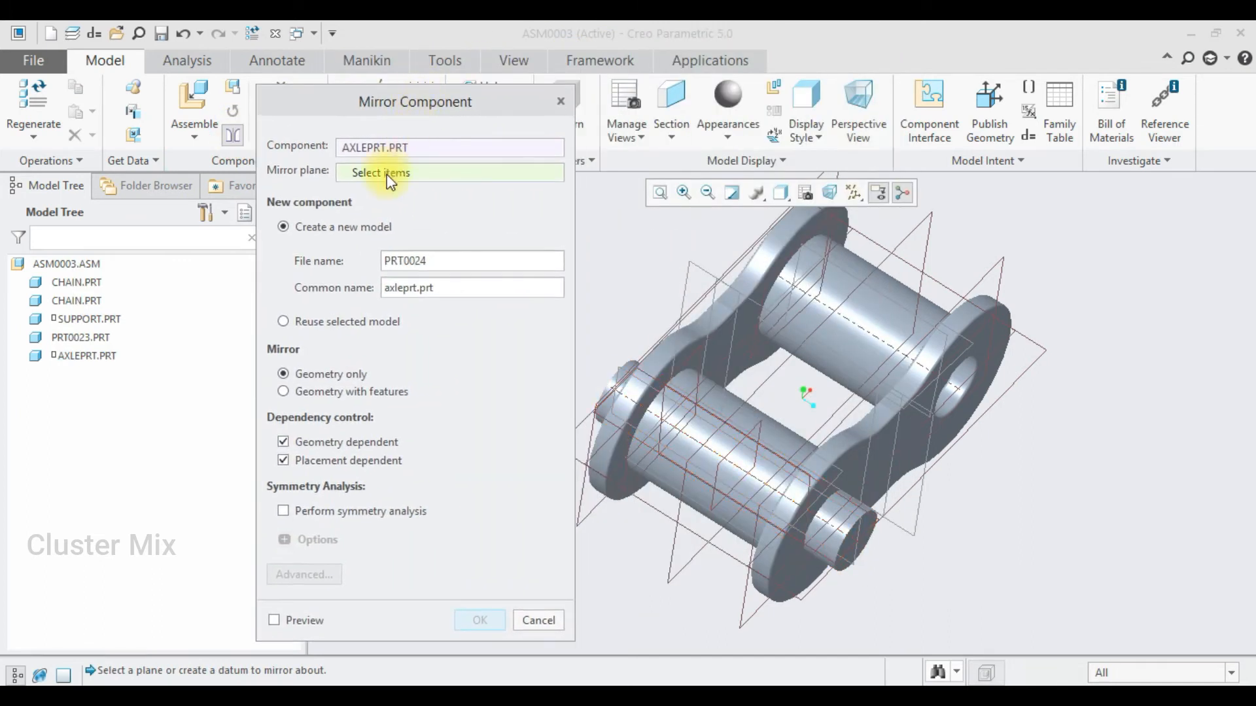
{"action": "left_click", "coordinate": [764, 309]}
{"action": "left_click", "coordinate": [479, 620]}
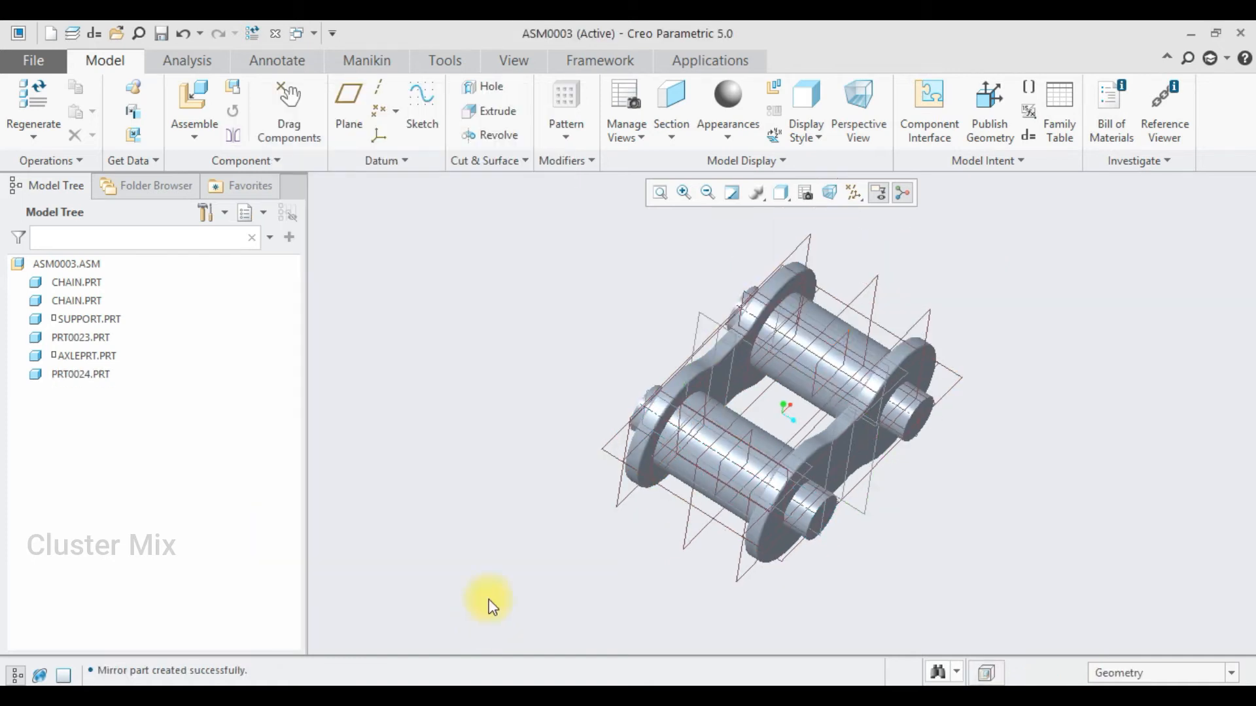
Save a copy of the assembly as subassm in the Desktop's chain mechanism folder, reusing all its parts.
{"action": "middle_click_drag", "start_coordinate": [1016, 338], "coordinate": [935, 393]}
{"action": "left_click", "coordinate": [31, 61]}
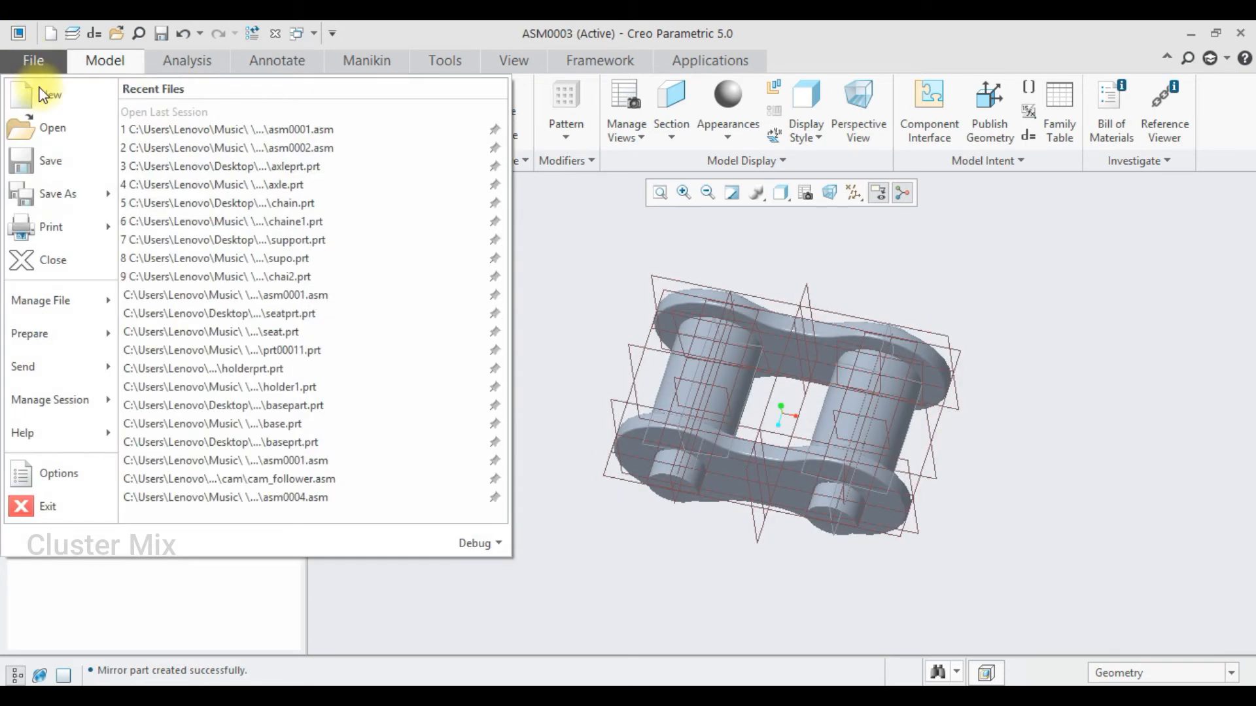
{"action": "left_click", "coordinate": [54, 187]}
{"action": "left_click", "coordinate": [307, 206]}
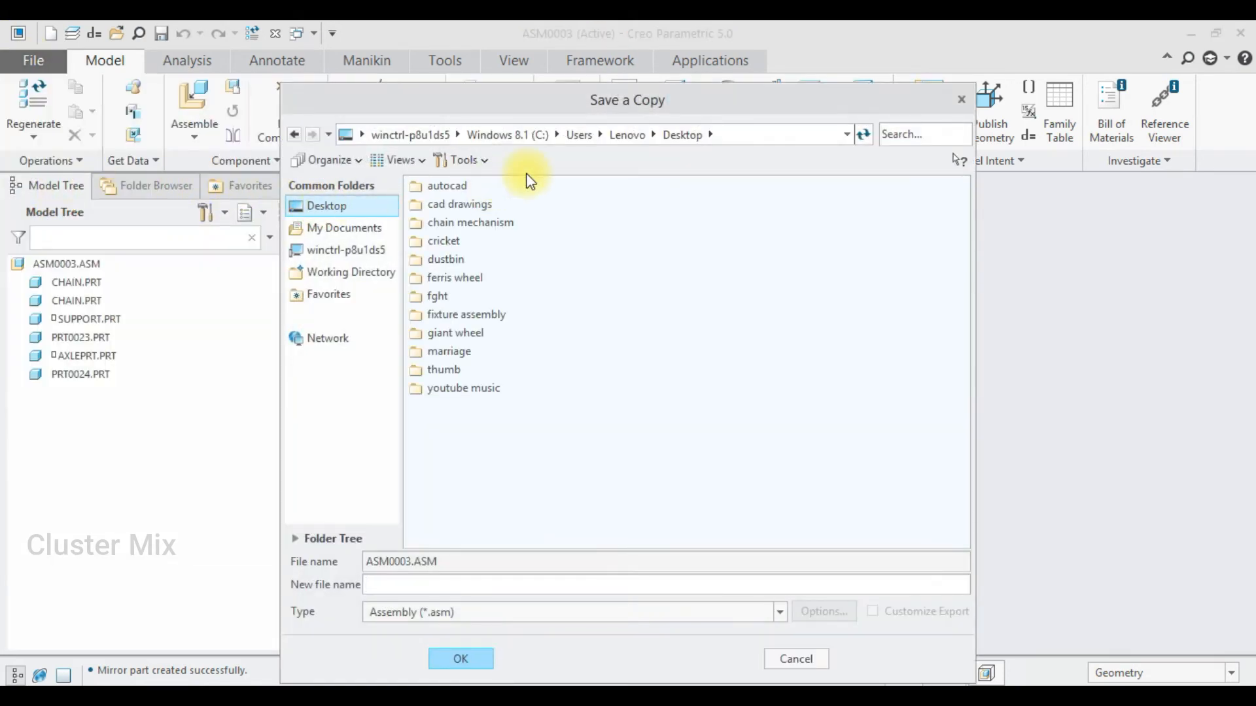
{"action": "double_click", "coordinate": [475, 225]}
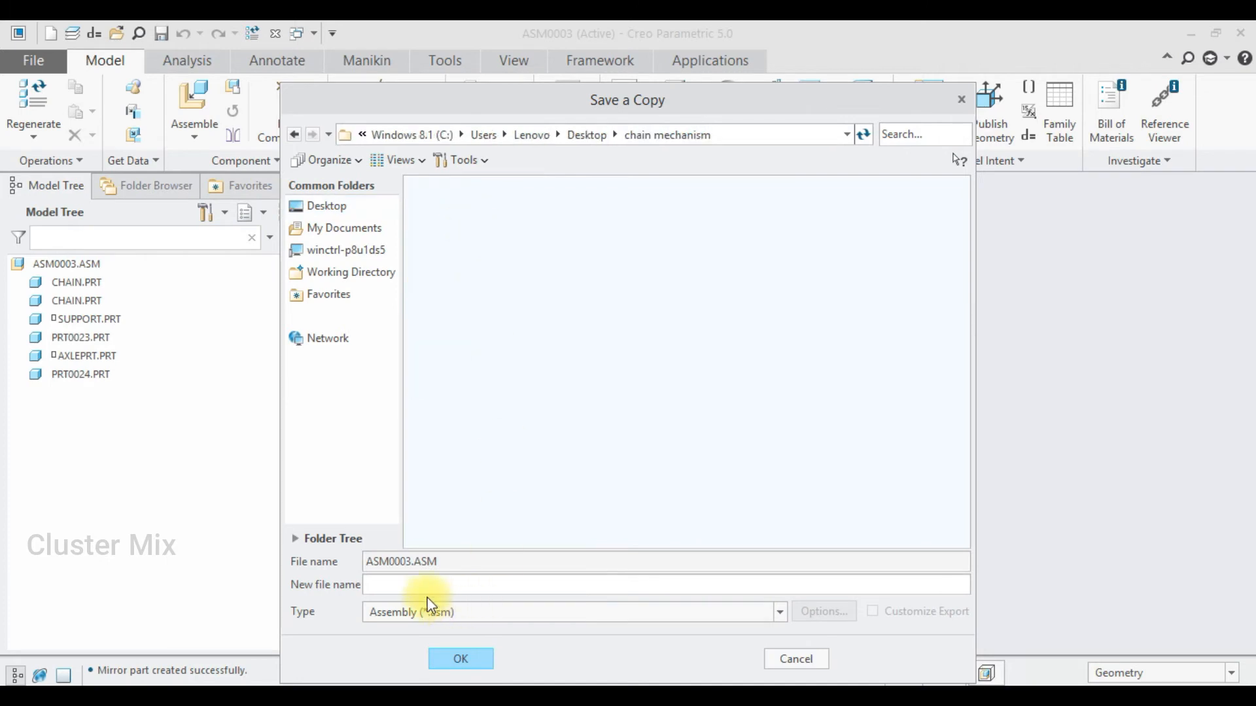
{"action": "left_click", "coordinate": [387, 585]}
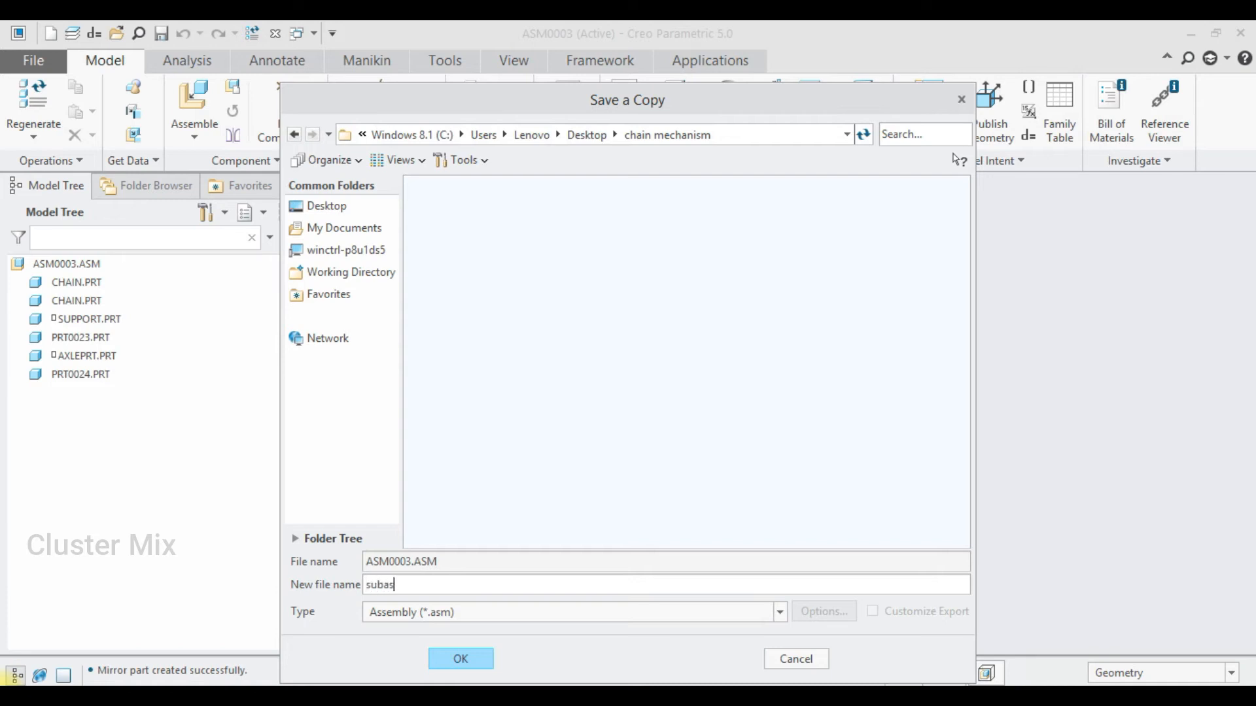
{"action": "left_click", "coordinate": [462, 659]}
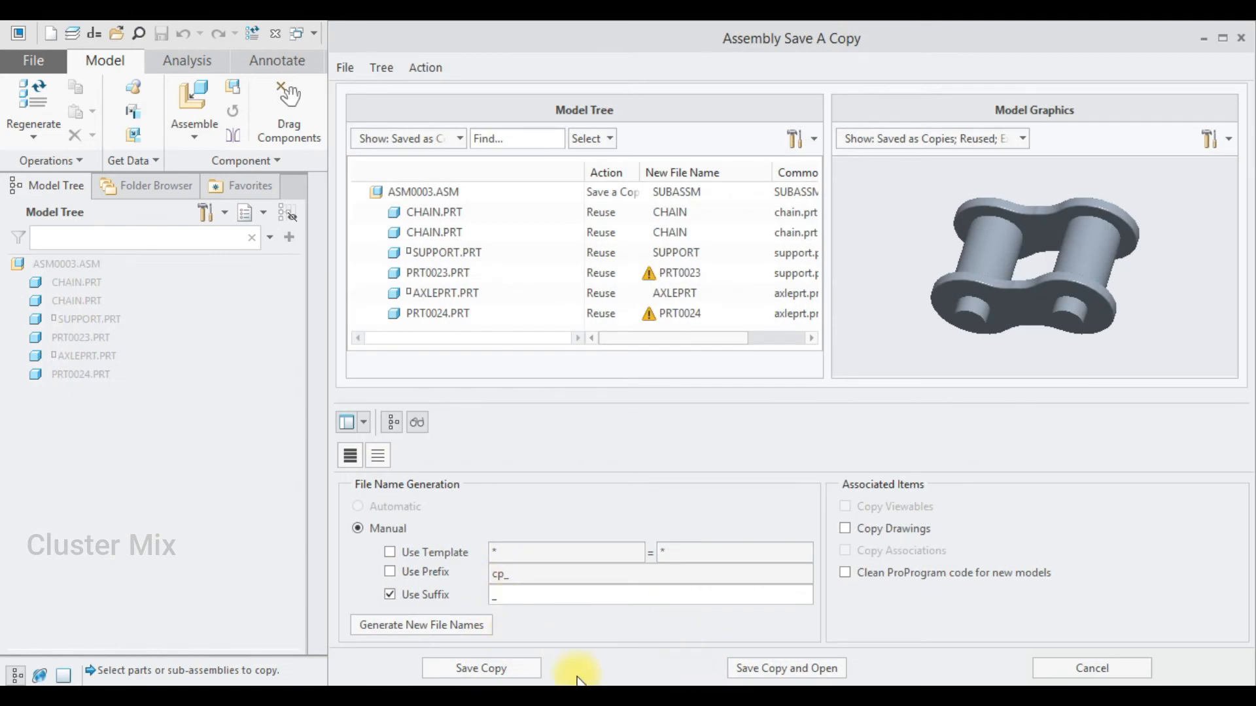
{"action": "left_click", "coordinate": [468, 668]}
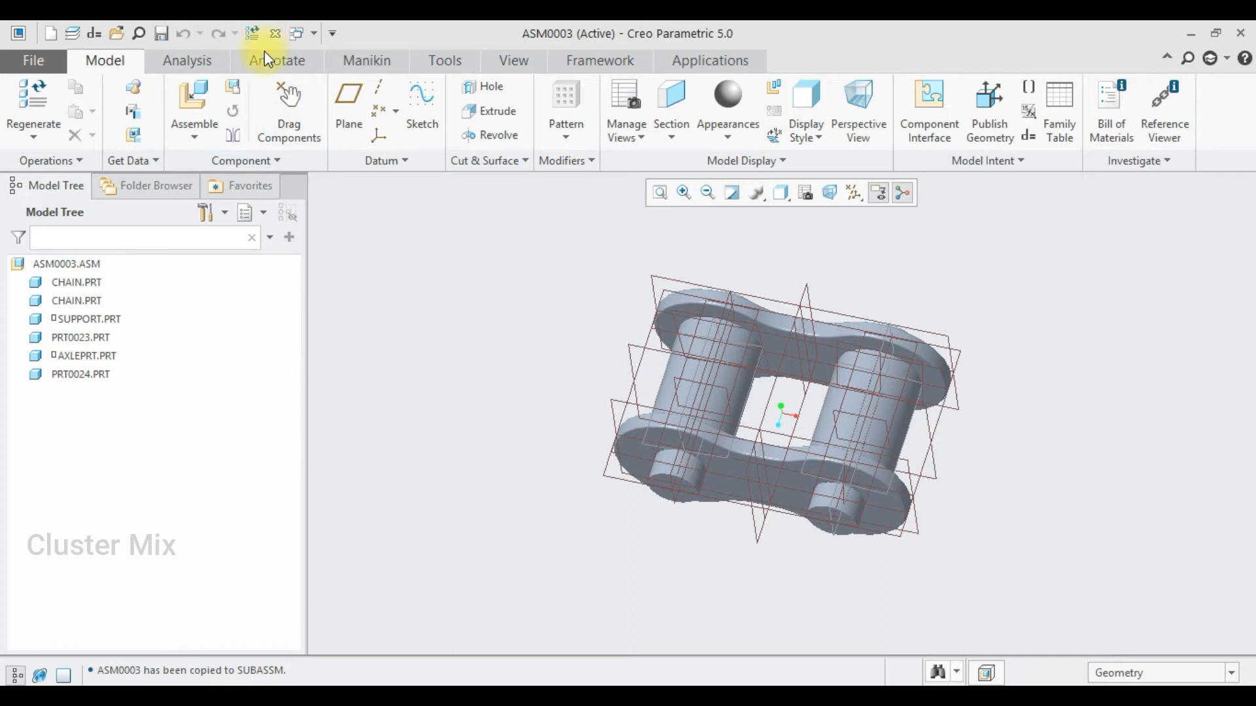
Close the assembly and open support.prt from the chain mechanism folder.
{"action": "left_click", "coordinate": [273, 33]}
{"action": "left_click", "coordinate": [57, 104]}
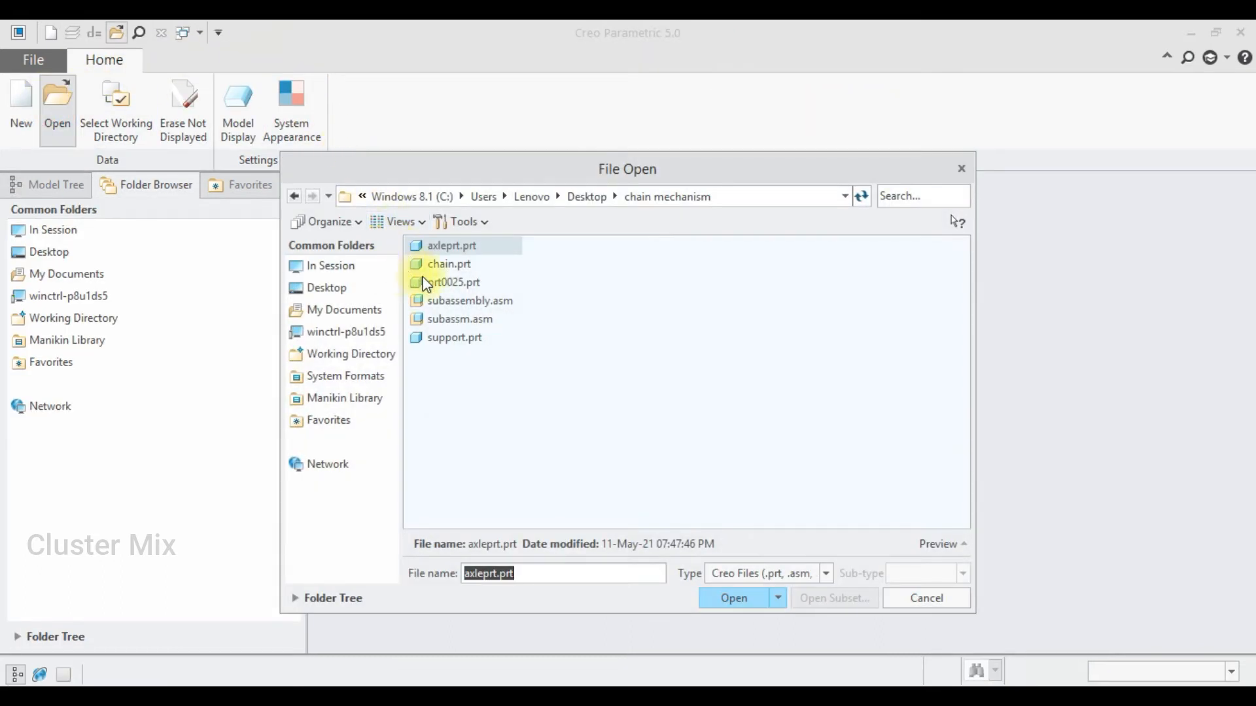
{"action": "double_click", "coordinate": [434, 338]}
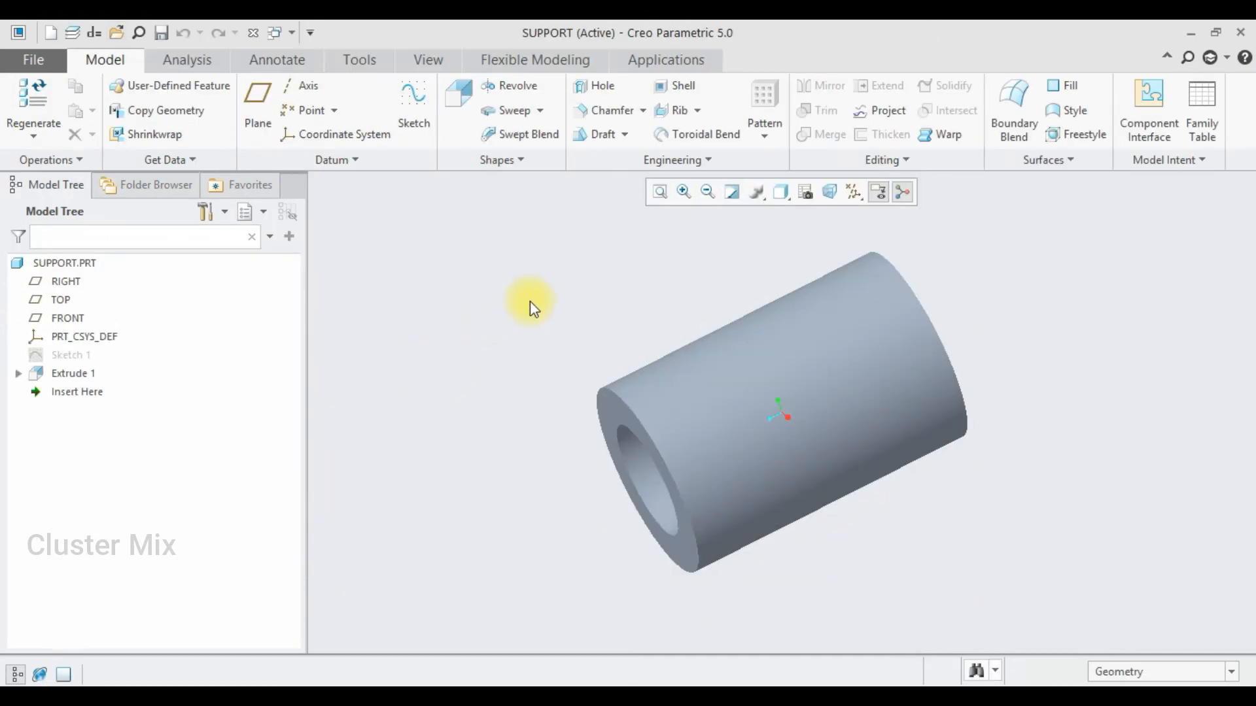
Redefine the support's extrusion so its 15 mm depth extends symmetrically on both sides of the sketch plane.
{"action": "left_click", "coordinate": [73, 373]}
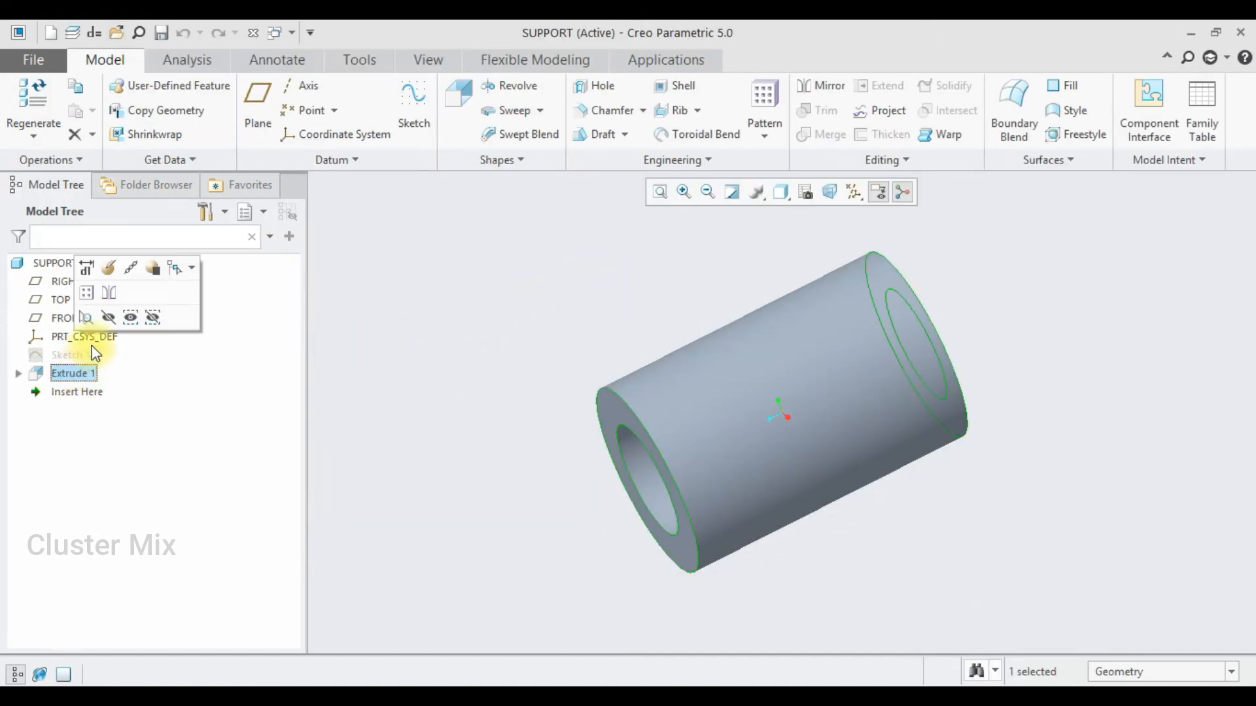
{"action": "left_click", "coordinate": [112, 271]}
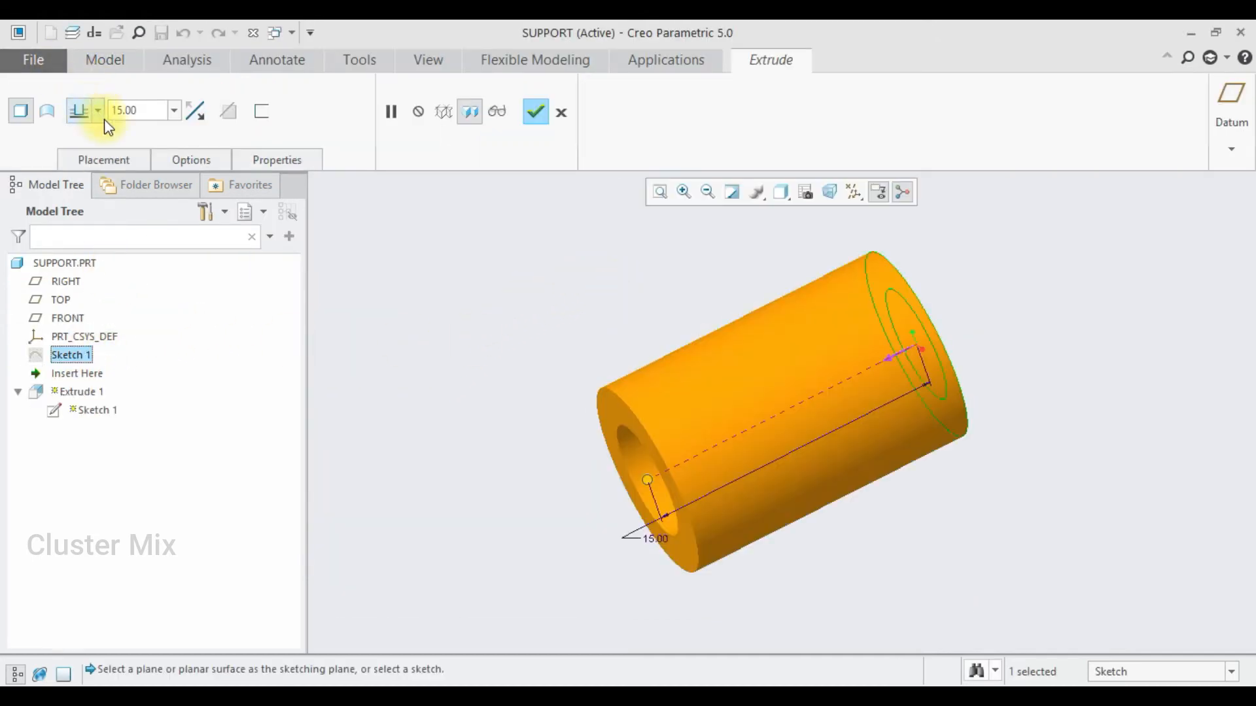
{"action": "left_click", "coordinate": [98, 112]}
{"action": "left_click", "coordinate": [78, 138]}
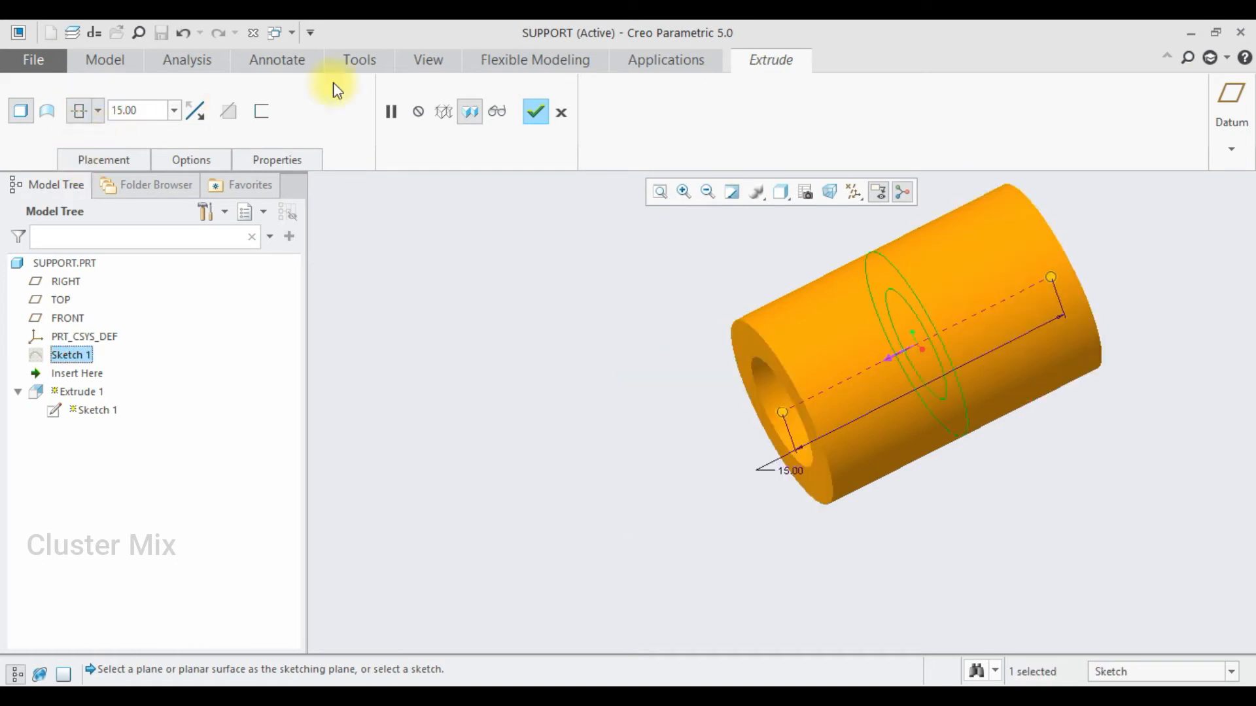
{"action": "left_click", "coordinate": [537, 113]}
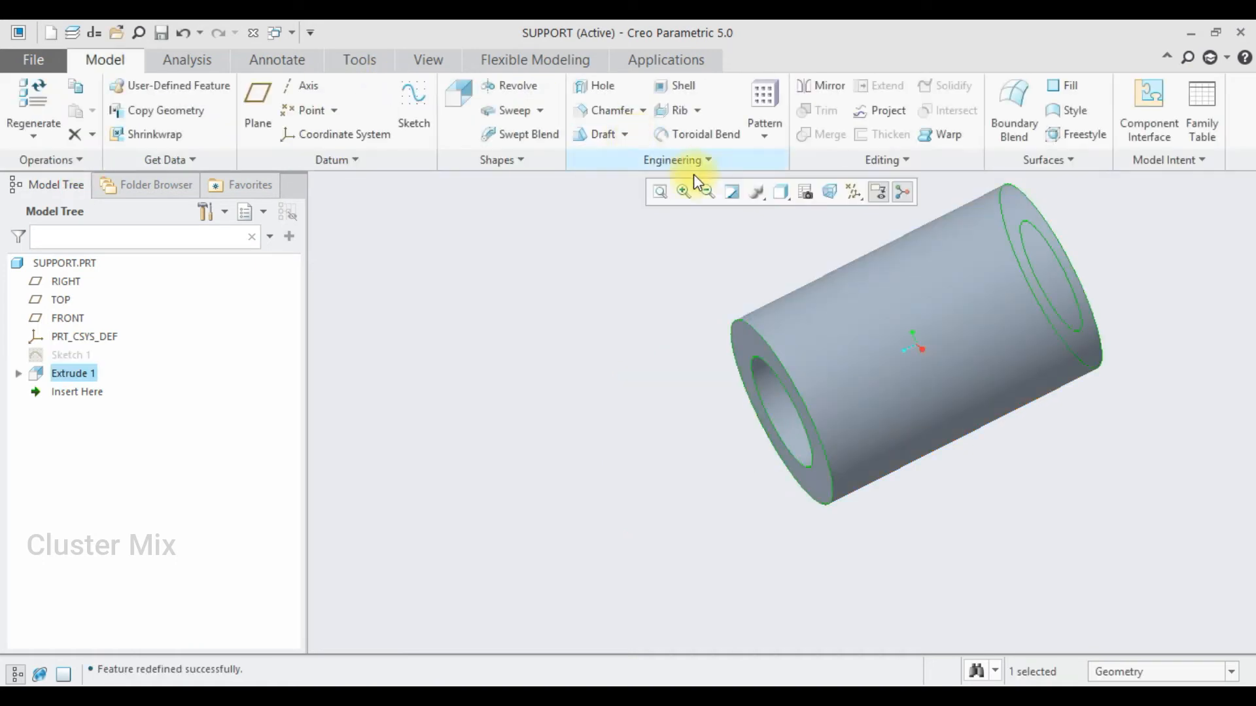
{"action": "left_click", "coordinate": [1157, 251]}
{"action": "scroll", "coordinate": [919, 399], "scroll_direction": "up", "scroll_amount": 2}
{"action": "scroll", "coordinate": [970, 339], "scroll_direction": "down", "scroll_amount": 1}
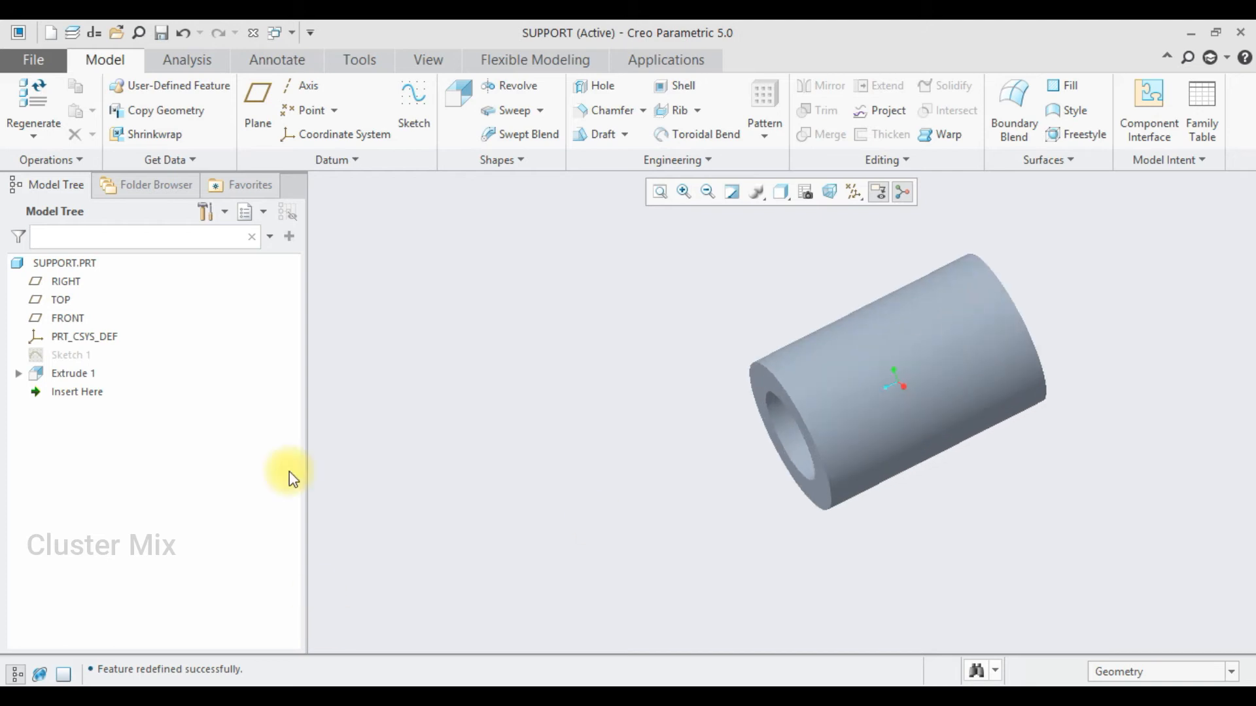
Close the support part and create a new design assembly from the mmns_asm_design template instead of the default one.
{"action": "left_click", "coordinate": [254, 33]}
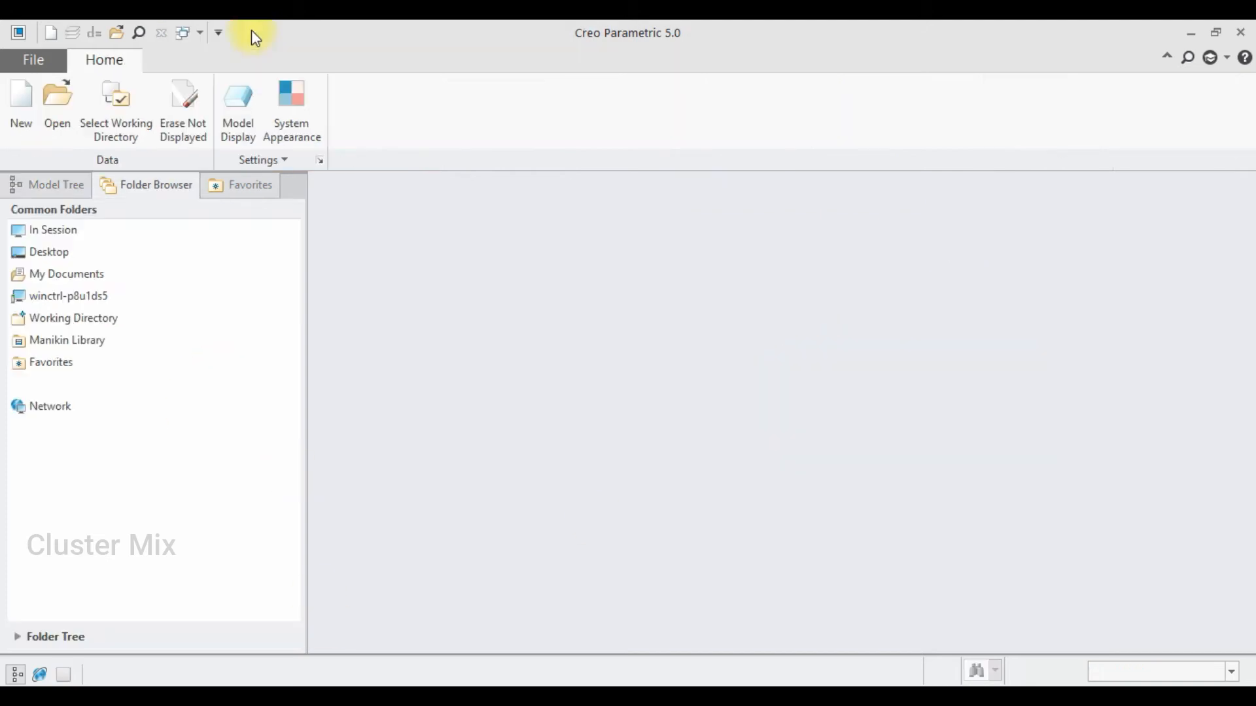
{"action": "left_click", "coordinate": [20, 104]}
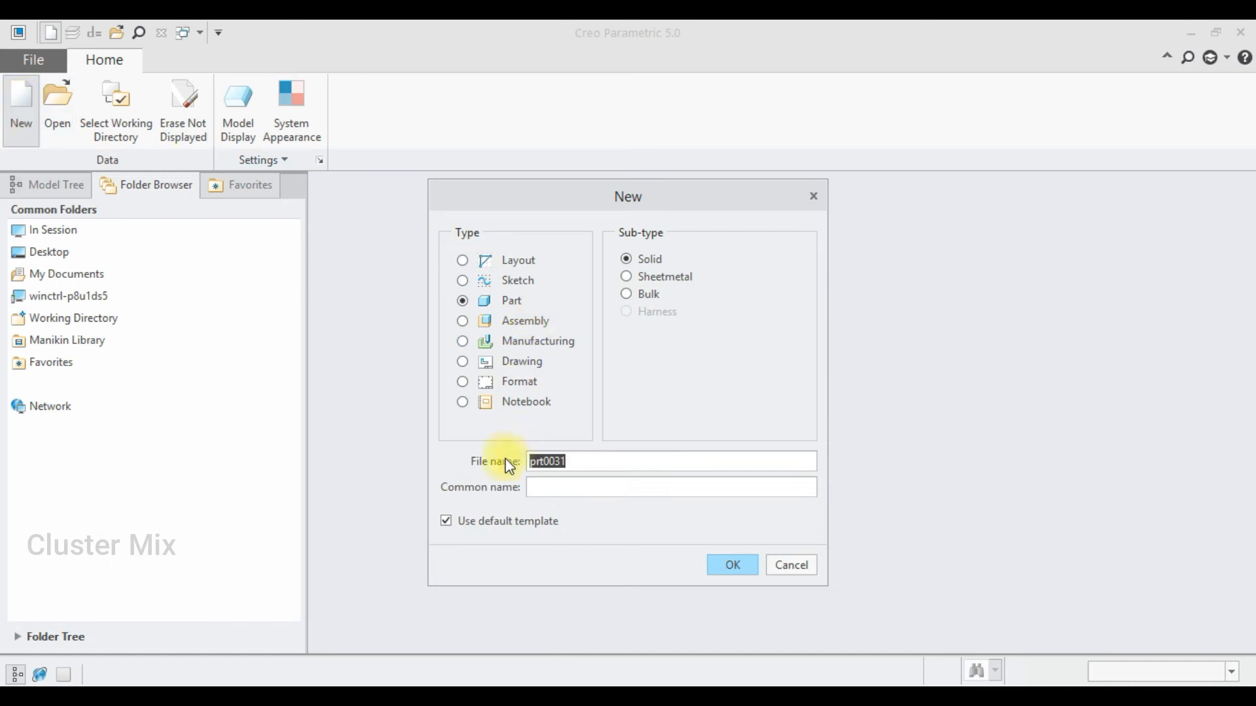
{"action": "left_click", "coordinate": [510, 321]}
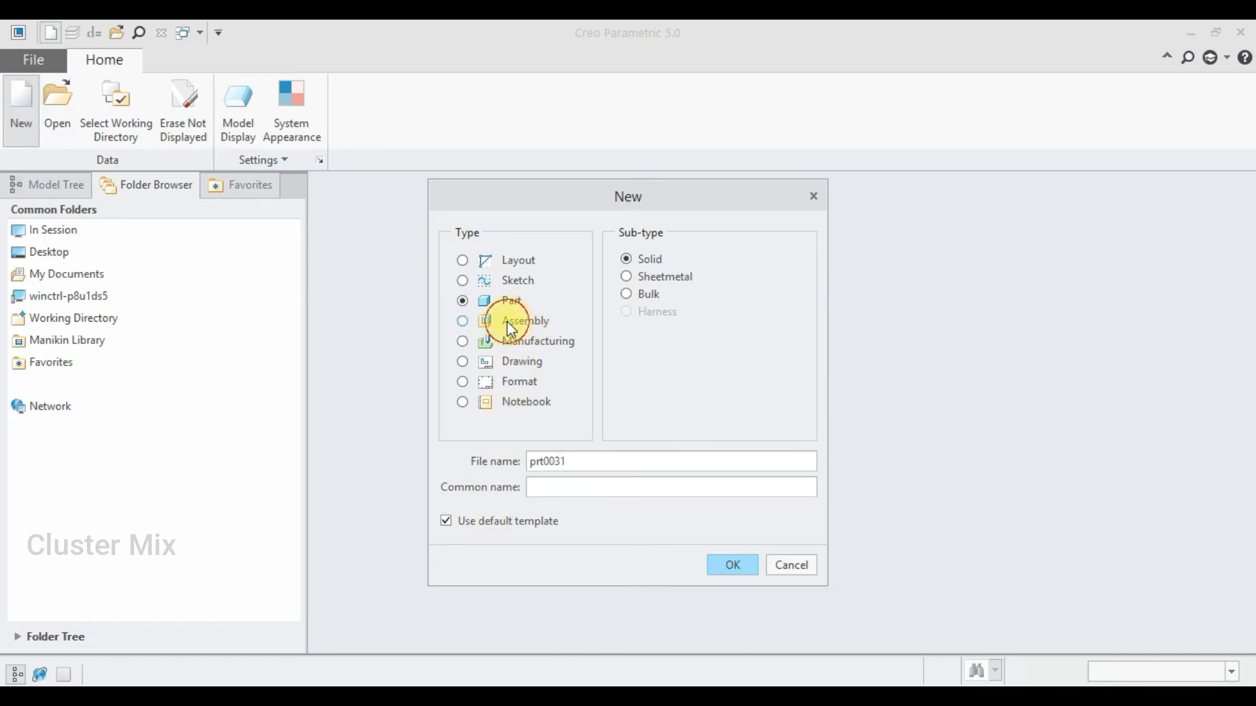
{"action": "left_click", "coordinate": [450, 520]}
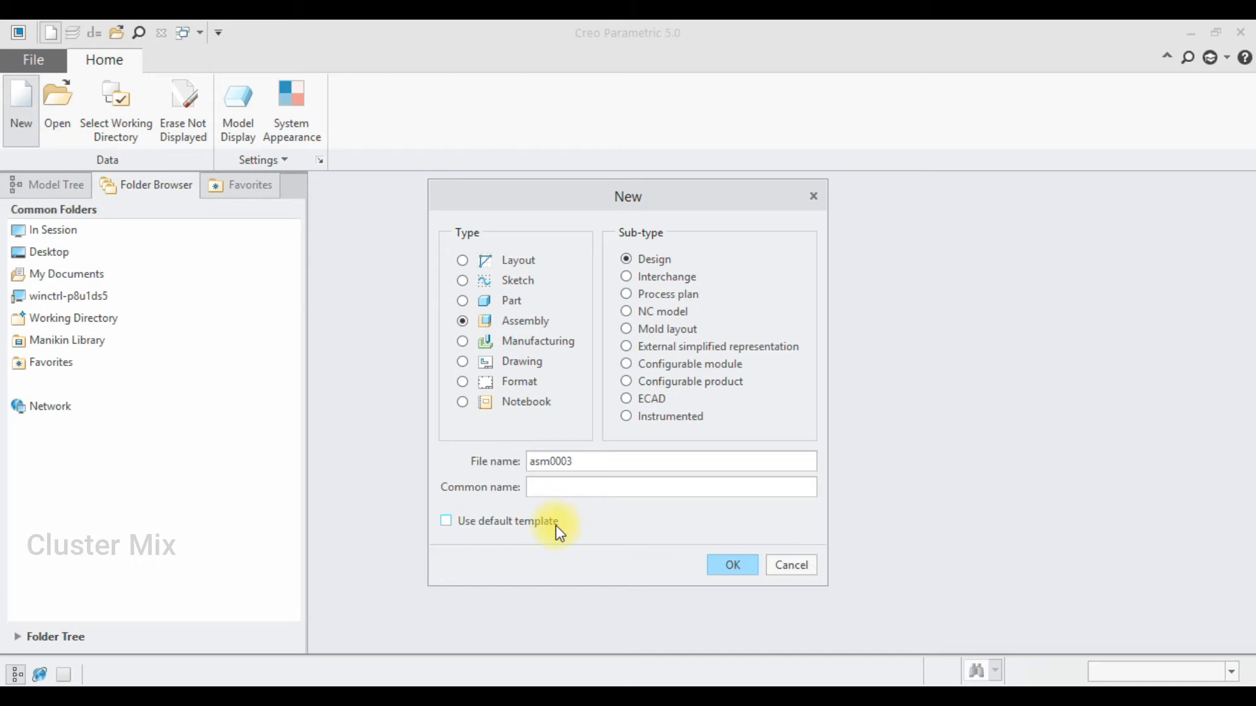
{"action": "left_click", "coordinate": [744, 567]}
{"action": "scroll", "coordinate": [777, 279], "scroll_direction": "down", "scroll_amount": 1}
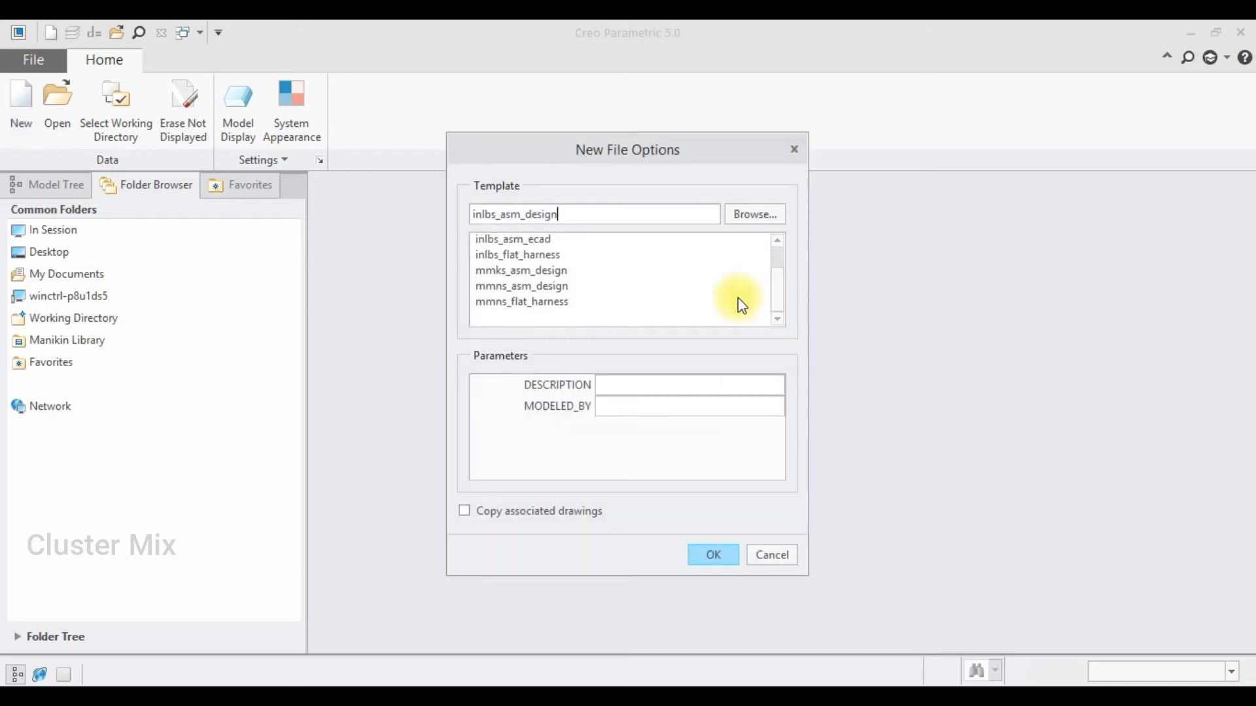
{"action": "left_click", "coordinate": [505, 274]}
{"action": "double_click", "coordinate": [499, 289]}
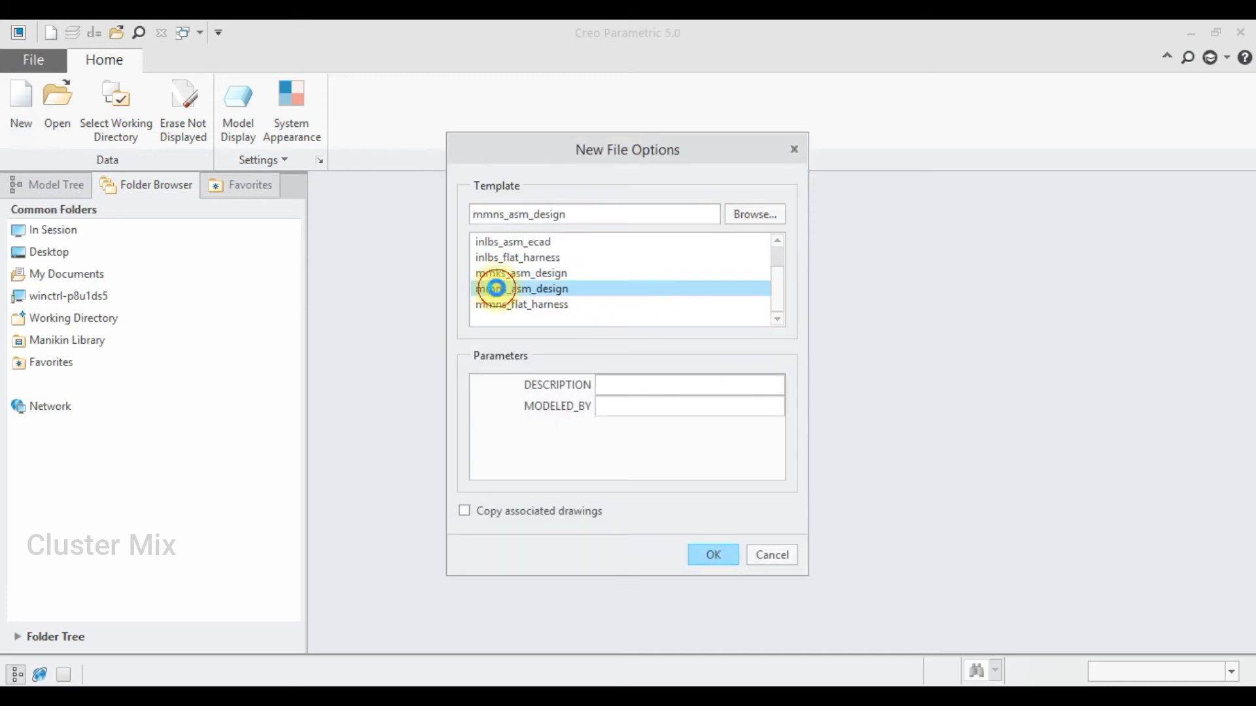
{"action": "left_click", "coordinate": [422, 108]}
{"action": "left_click", "coordinate": [597, 223]}
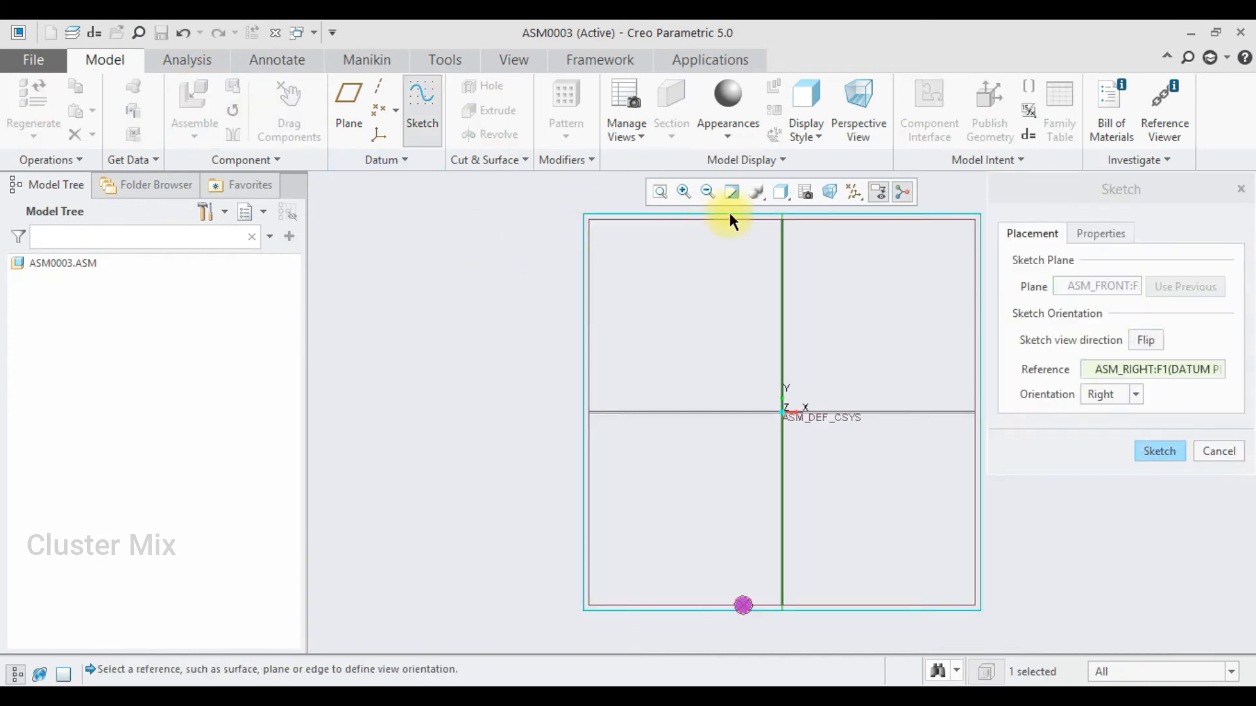
{"action": "left_click", "coordinate": [1156, 446]}
{"action": "middle_click_drag", "start_coordinate": [619, 418], "coordinate": [653, 455]}
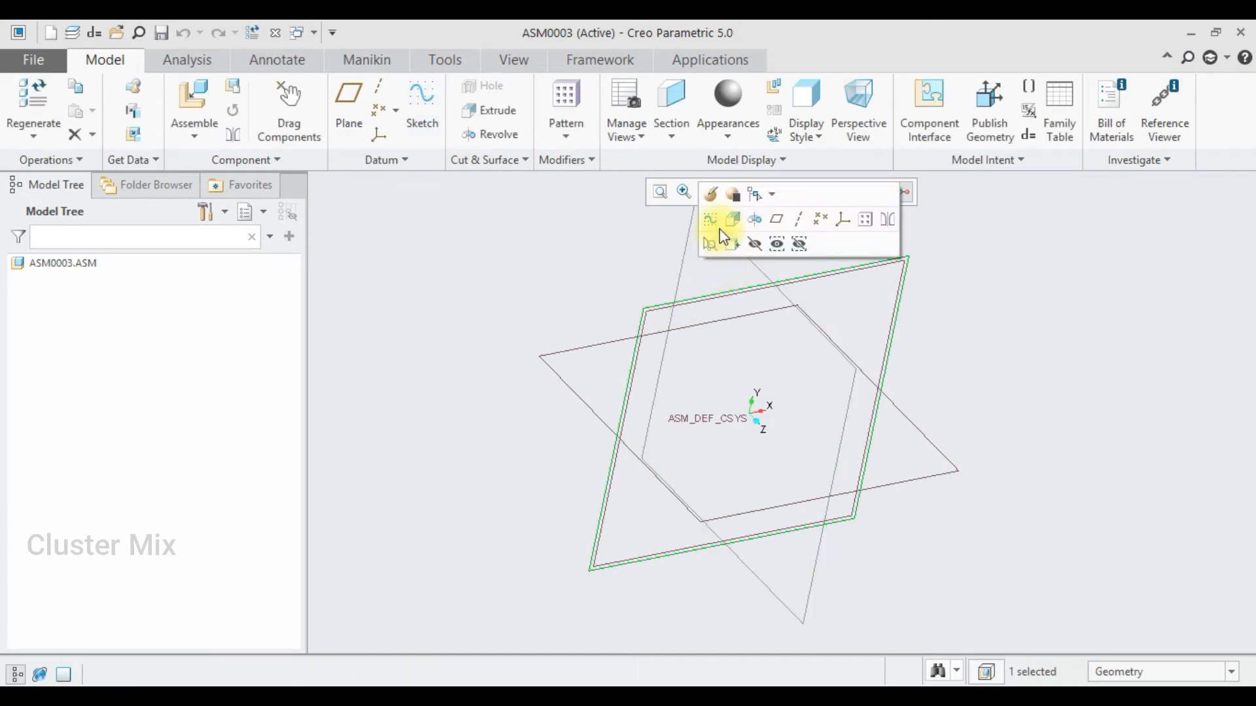
Start a sketch on the assembly's front plane, facing it squarely, and draw a circle about 103 mm in diameter centred on the origin.
{"action": "left_click", "coordinate": [714, 224]}
{"action": "left_click", "coordinate": [20, 134]}
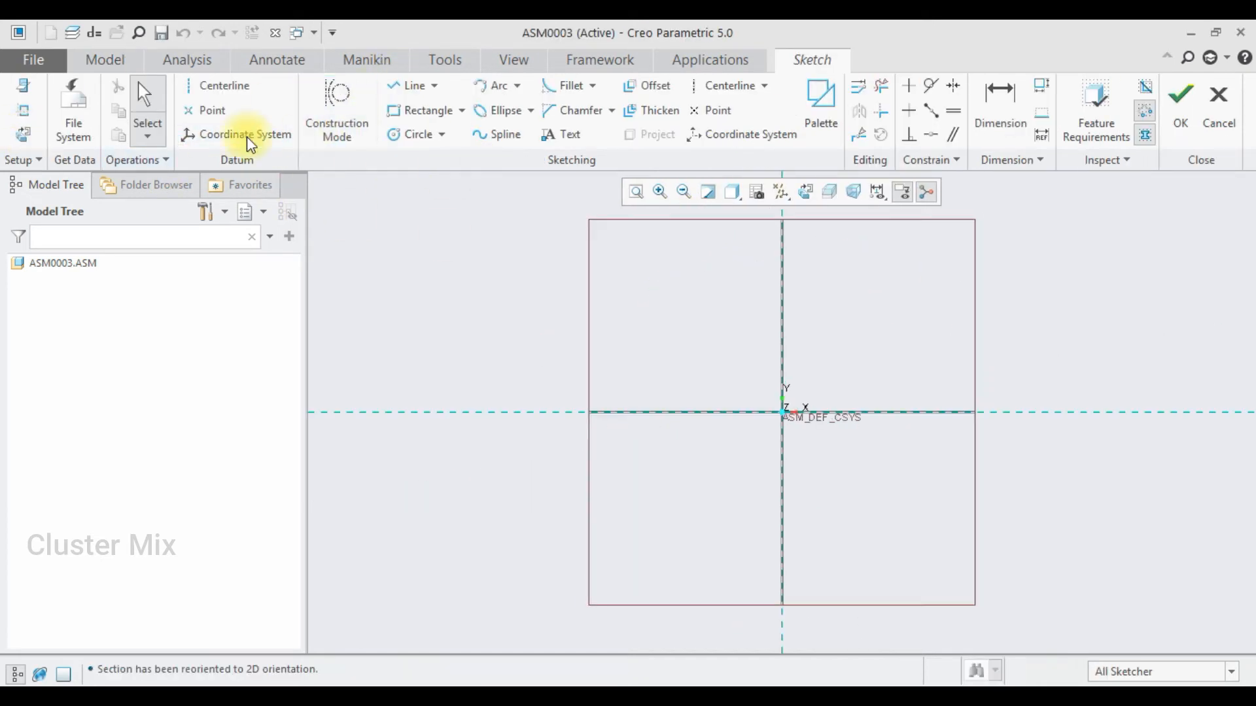
{"action": "left_click", "coordinate": [413, 134]}
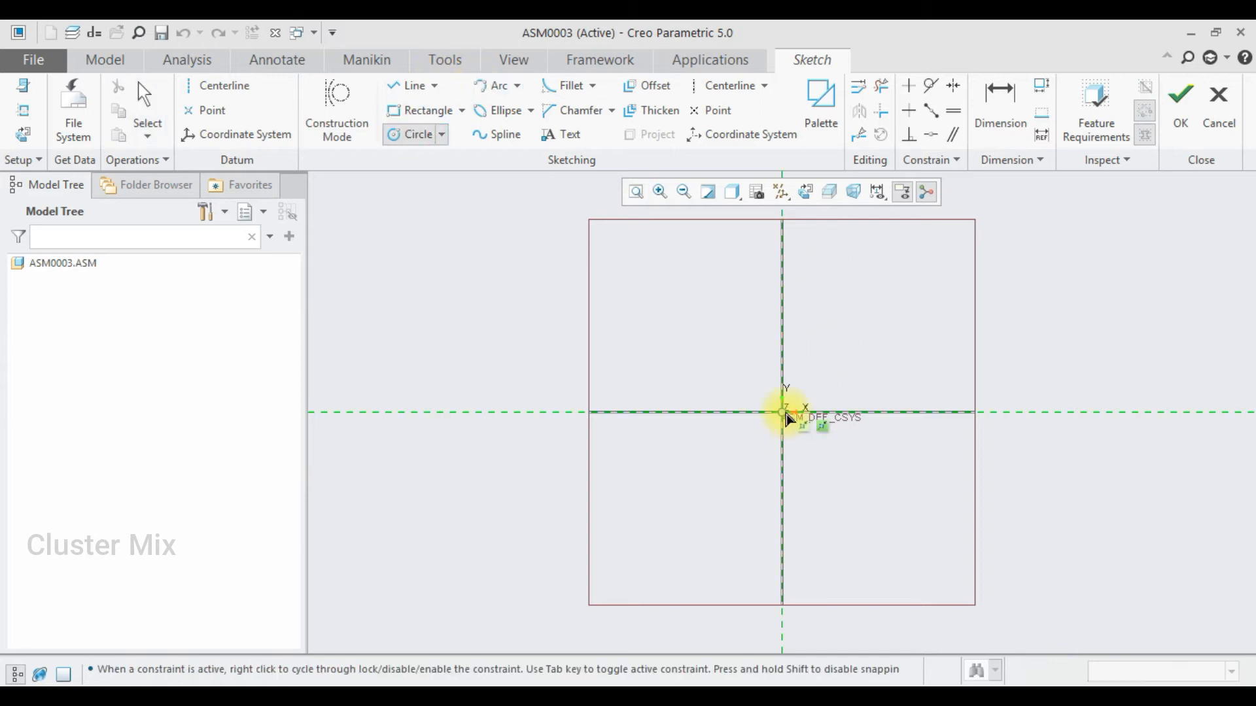
{"action": "left_click", "coordinate": [786, 376]}
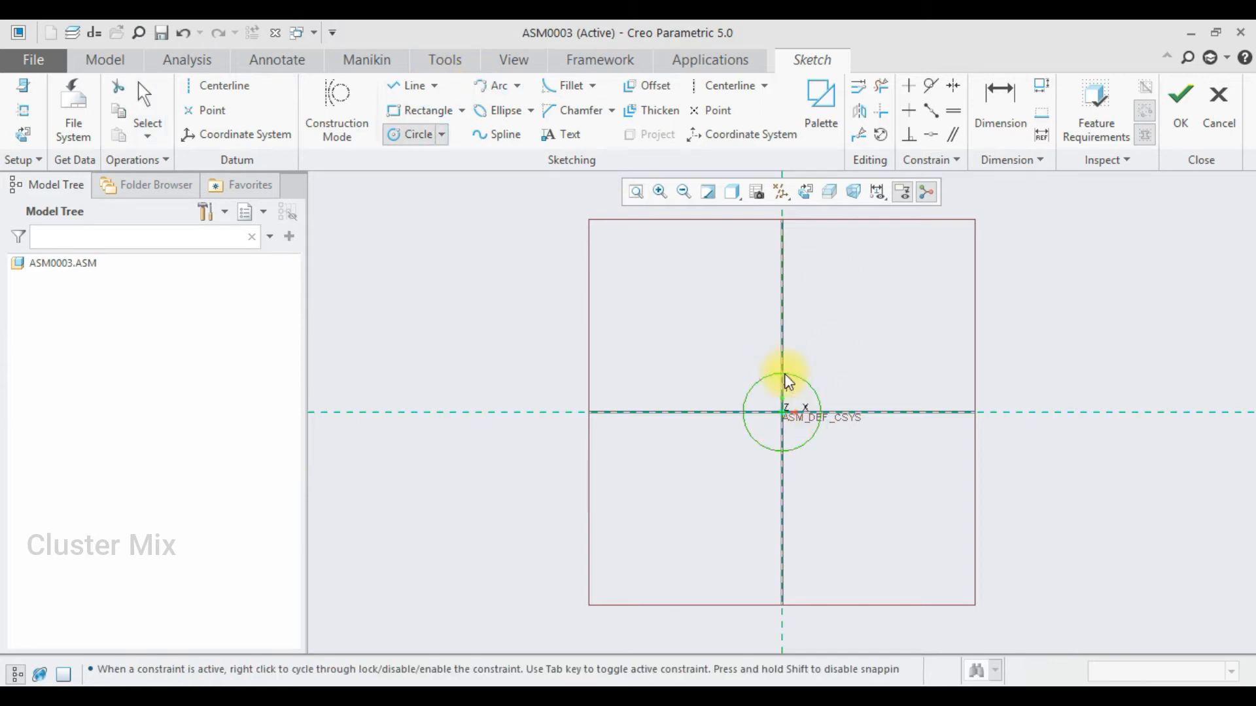
{"action": "middle_click", "coordinate": [788, 379]}
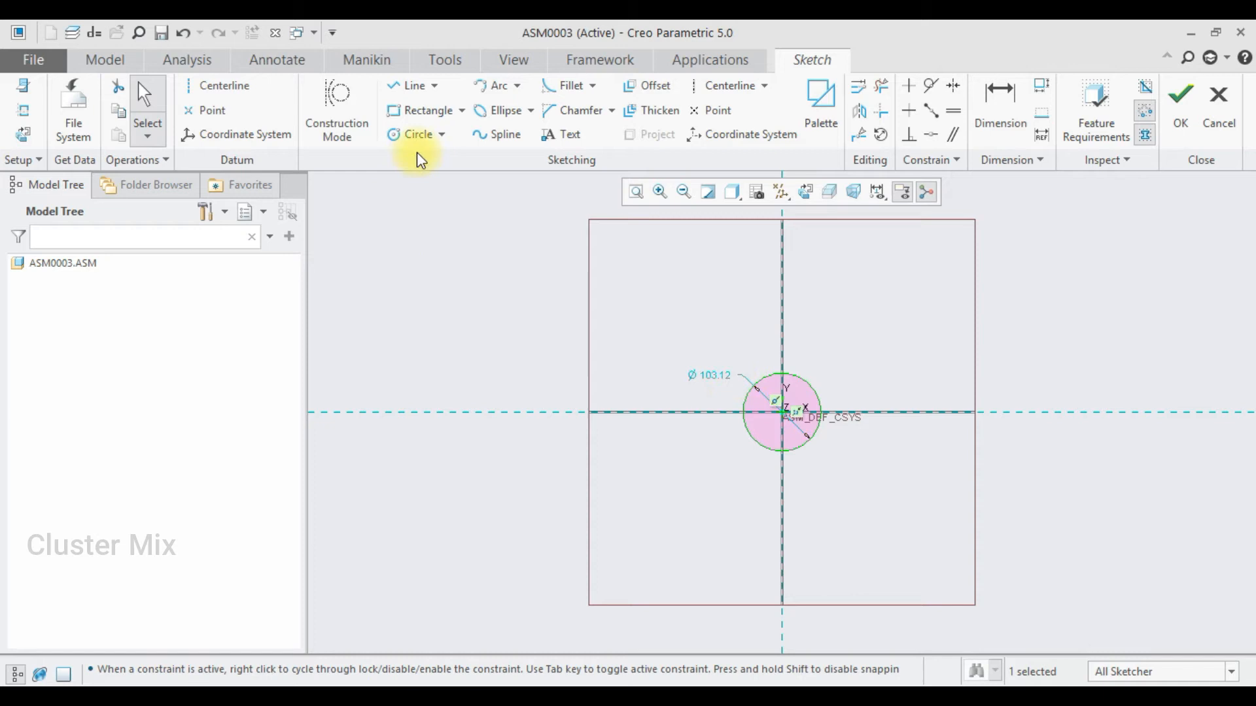
Draw a second circle on the horizontal reference about 294 mm left of the origin and set its diameter to 200 mm.
{"action": "left_click", "coordinate": [413, 135]}
{"action": "left_click", "coordinate": [559, 409]}
{"action": "left_click", "coordinate": [542, 343]}
{"action": "middle_click", "coordinate": [542, 345]}
{"action": "double_click", "coordinate": [467, 348]}
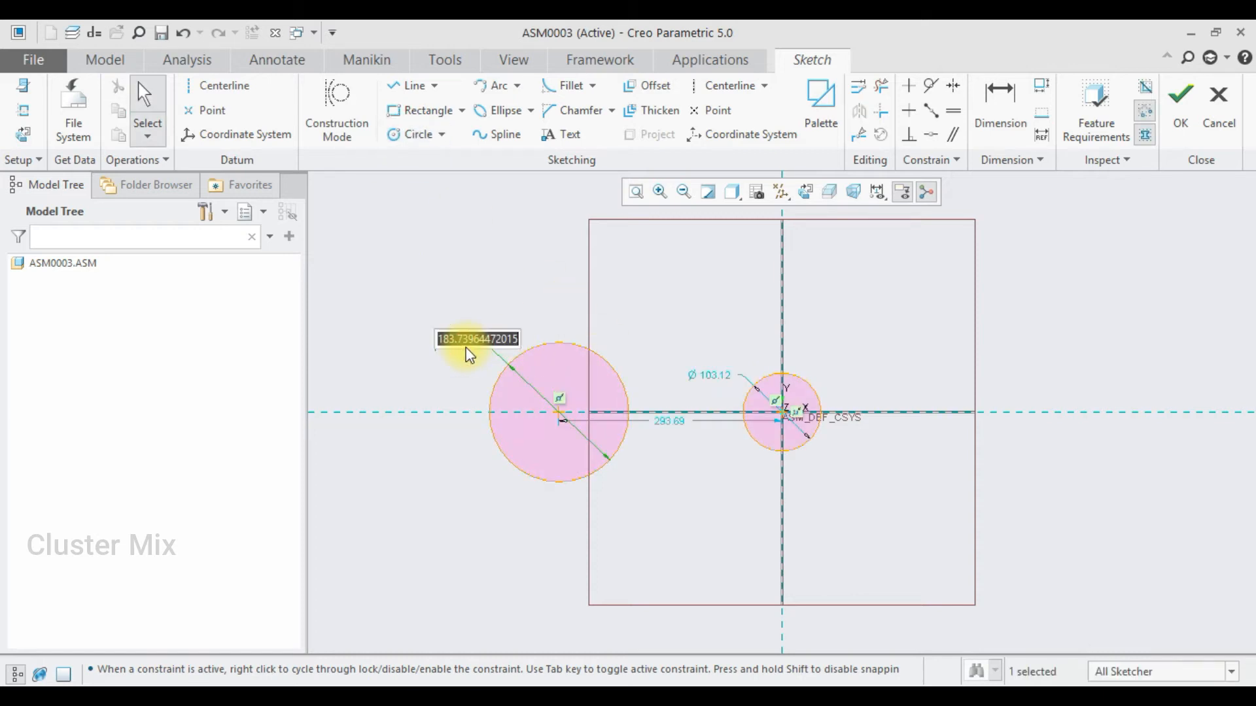
{"action": "type", "text": "200"}
{"action": "key", "text": "Return"}
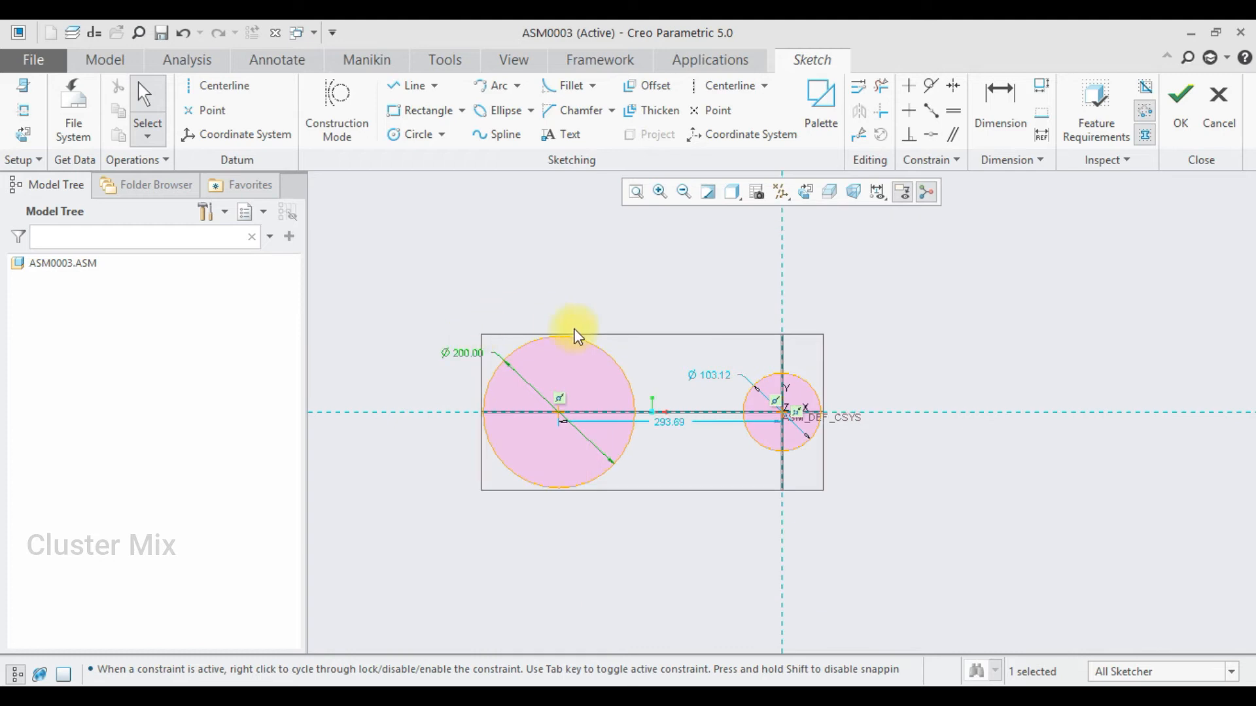
Set the origin circle's diameter to 100 mm and the distance between the two circle centres to 200 mm.
{"action": "double_click", "coordinate": [731, 381]}
{"action": "type", "text": "100"}
{"action": "key", "text": "Return"}
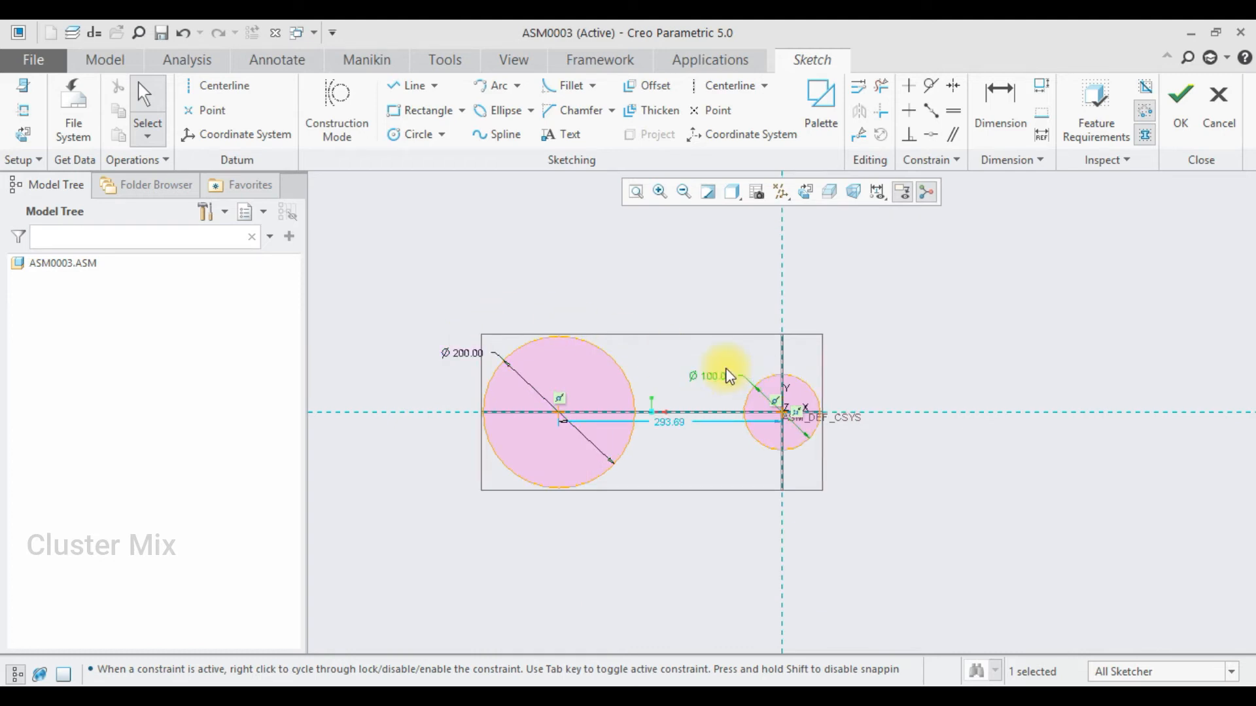
{"action": "double_click", "coordinate": [678, 423]}
{"action": "type", "text": "2"}
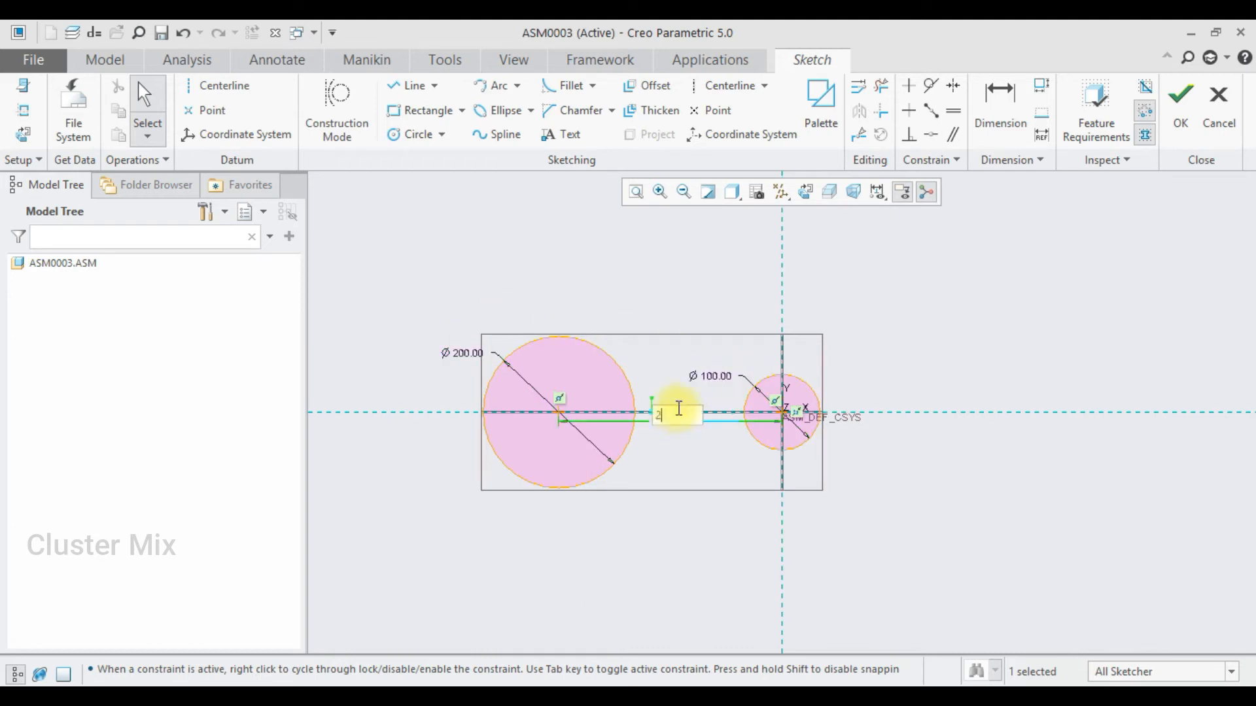
{"action": "type", "text": "00"}
{"action": "key", "text": "Return"}
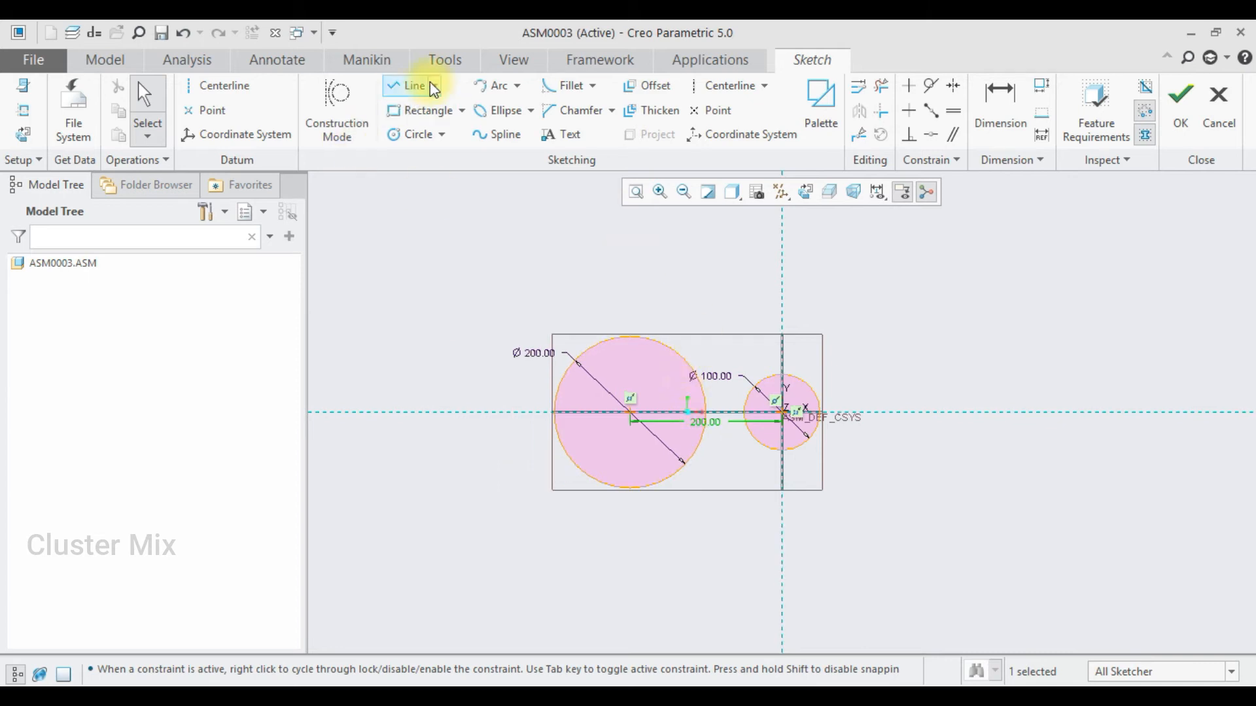
Draw two three-point arcs connecting the large and small circles, one above and one about 124 mm in radius below the horizontal reference.
{"action": "left_click", "coordinate": [479, 85]}
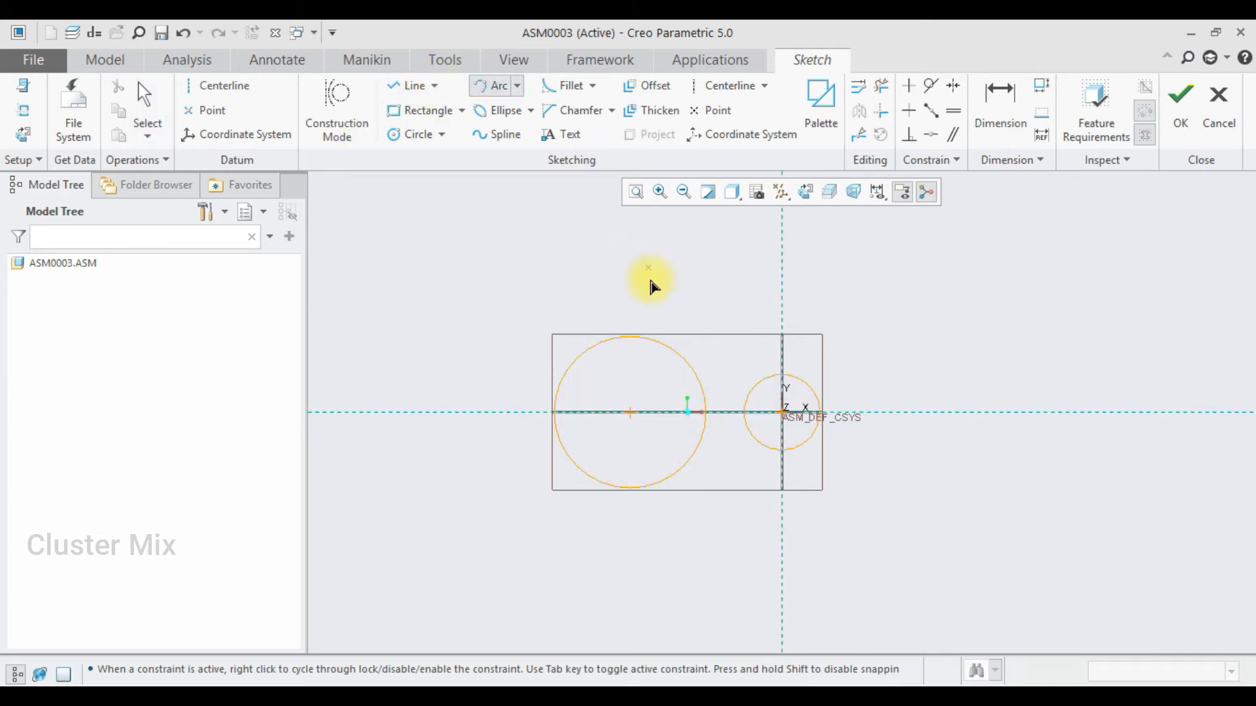
{"action": "left_click", "coordinate": [679, 357]}
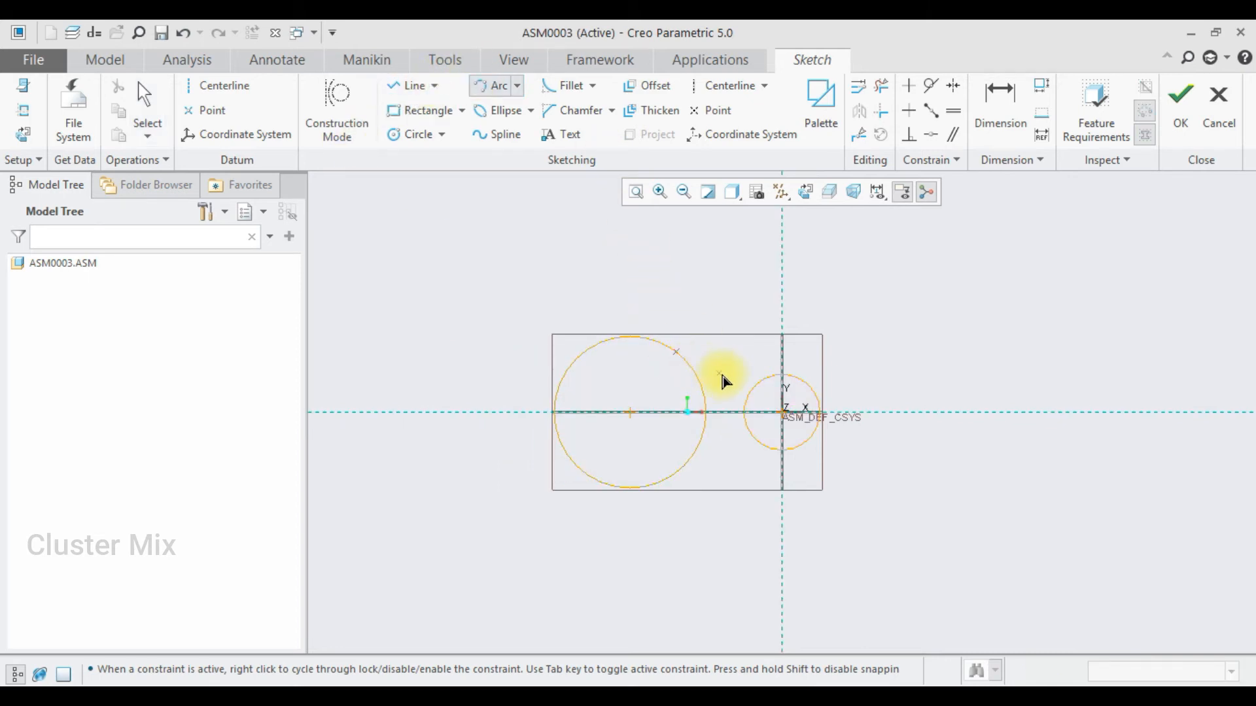
{"action": "left_click", "coordinate": [761, 379]}
{"action": "left_click", "coordinate": [732, 381]}
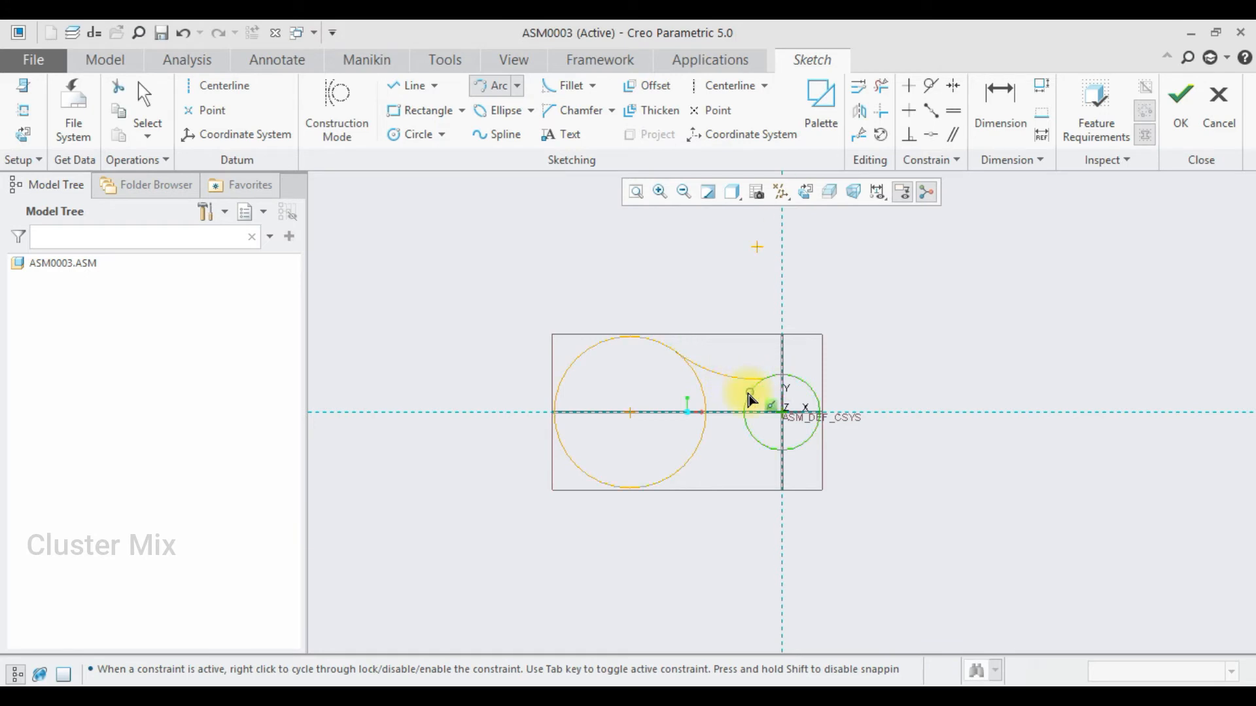
{"action": "left_click", "coordinate": [696, 486]}
{"action": "left_click", "coordinate": [765, 447]}
{"action": "left_click", "coordinate": [743, 466]}
{"action": "middle_click", "coordinate": [728, 391]}
Make the upper connecting arc tangent to both circles and set its radius to 85 mm.
{"action": "scroll", "coordinate": [725, 372], "scroll_direction": "down", "scroll_amount": 5}
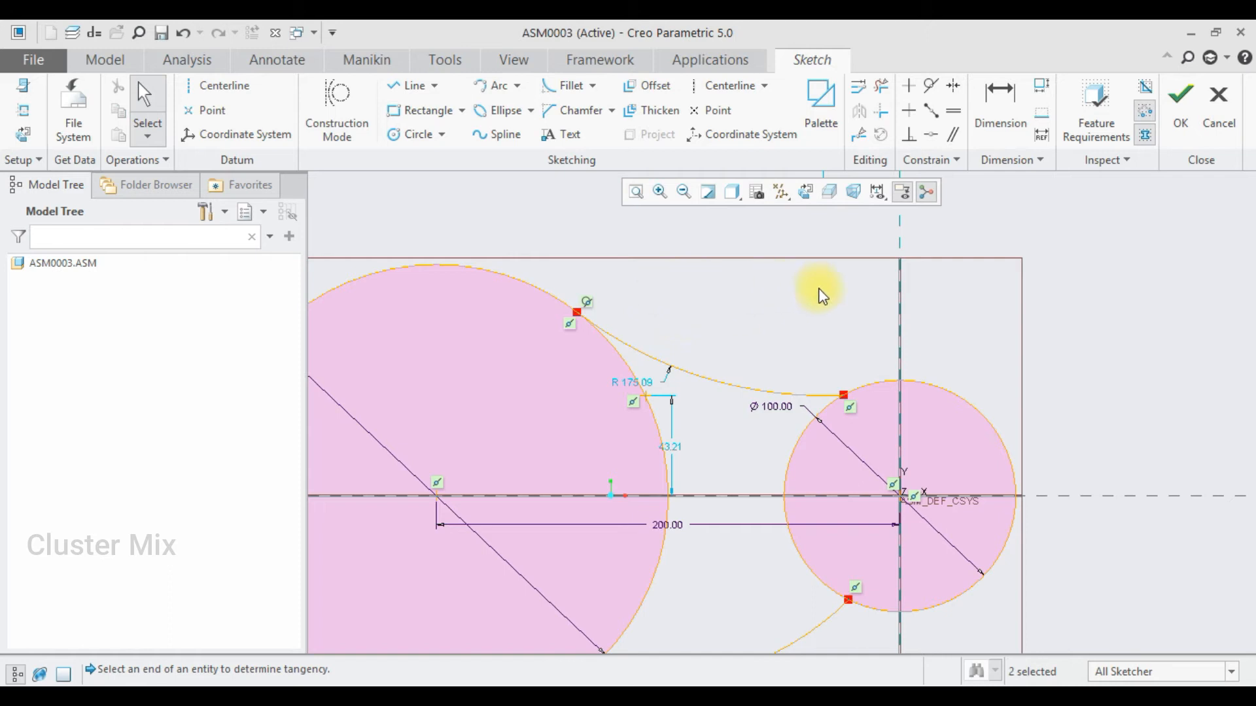
{"action": "left_click", "coordinate": [930, 86]}
{"action": "left_click", "coordinate": [826, 395]}
{"action": "left_click", "coordinate": [824, 407]}
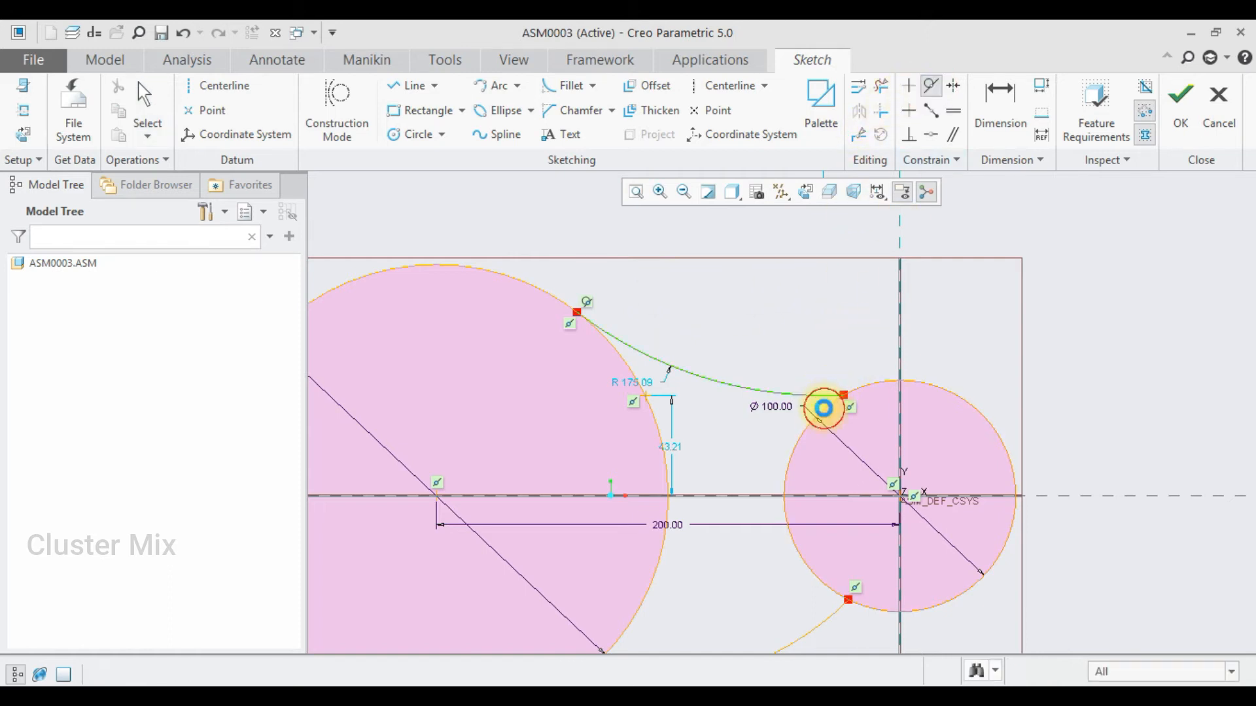
{"action": "middle_click", "coordinate": [721, 378]}
{"action": "double_click", "coordinate": [666, 387]}
{"action": "type", "text": "85"}
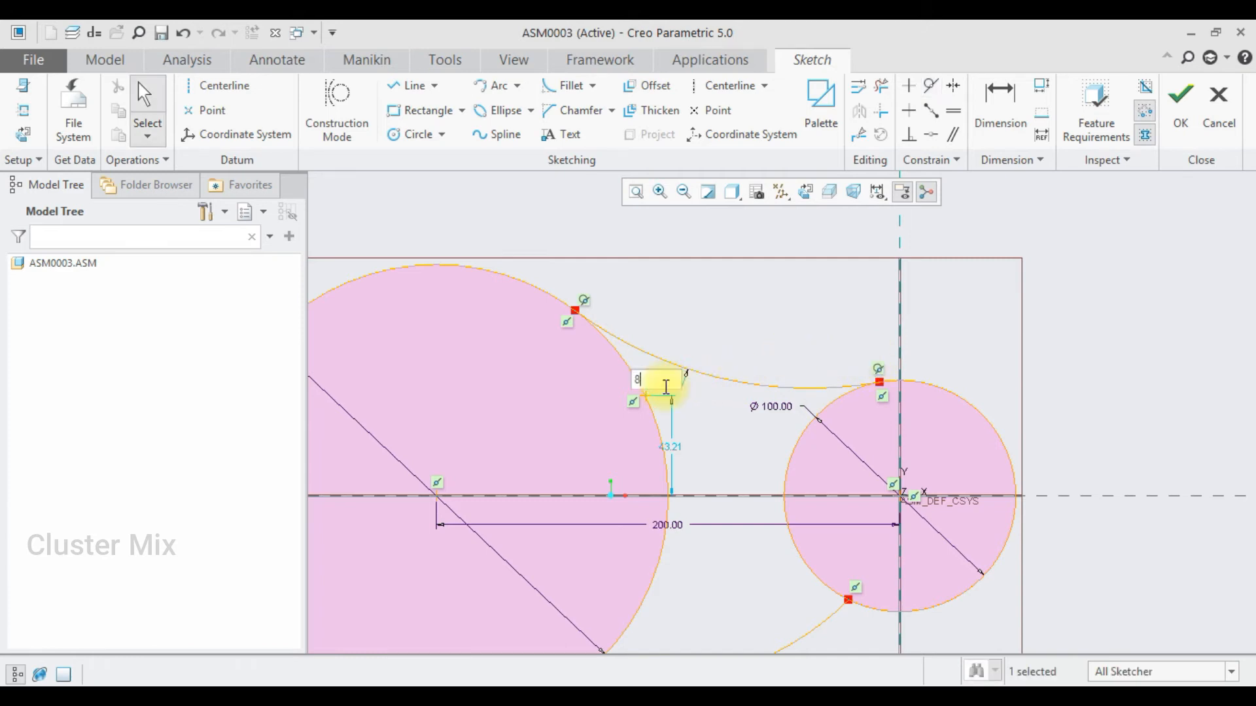
{"action": "key", "text": "Return"}
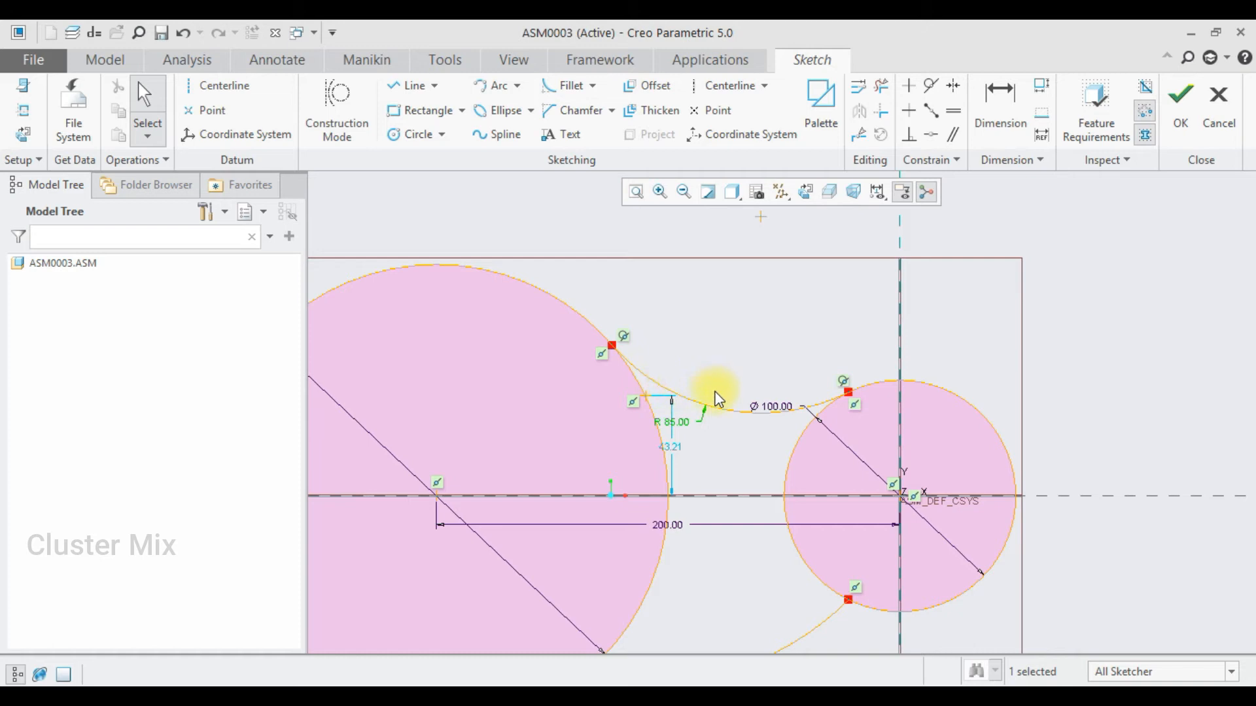
Apply tangent constraints between the lower connecting arc and both the large and small circles.
{"action": "scroll", "coordinate": [718, 345], "scroll_direction": "down", "scroll_amount": 1}
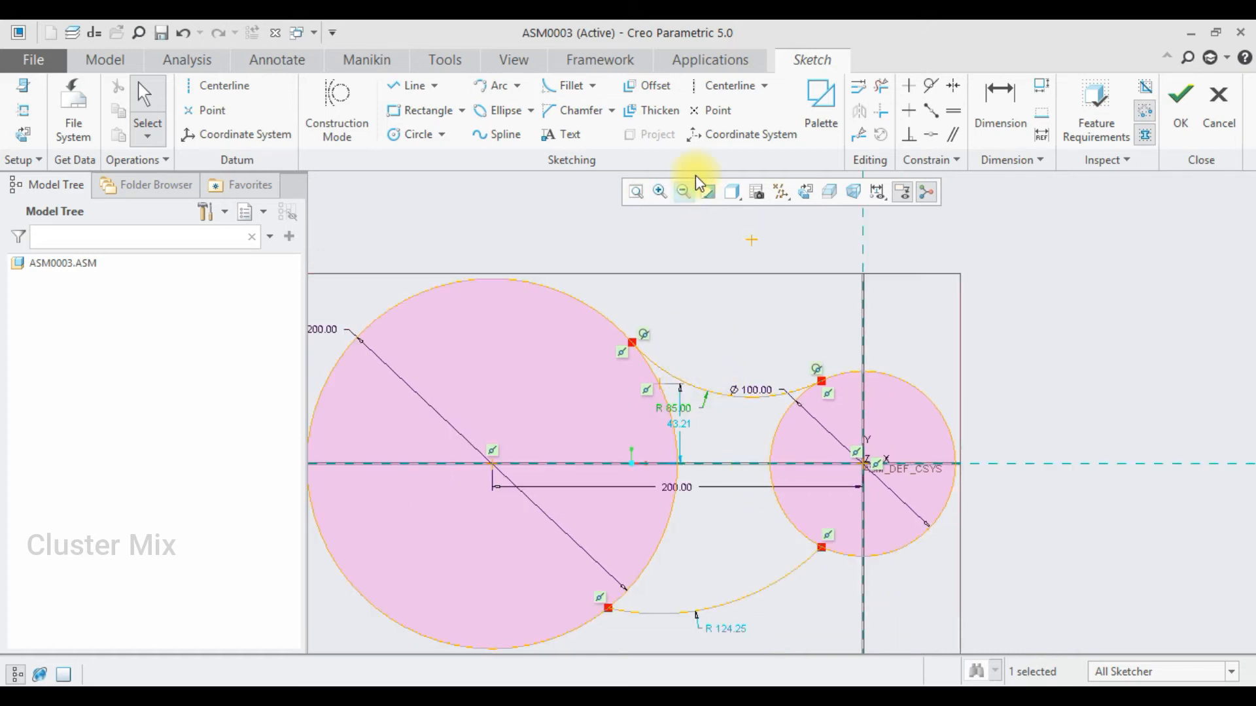
{"action": "left_click", "coordinate": [925, 87]}
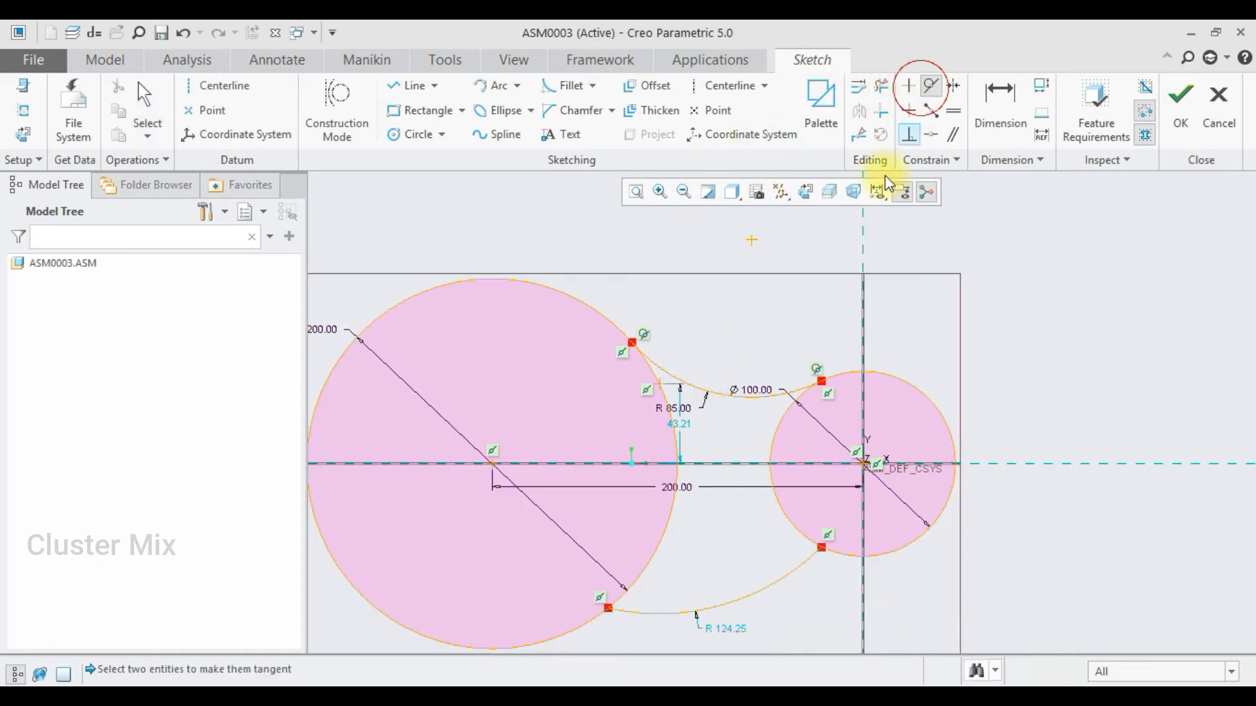
{"action": "left_click", "coordinate": [645, 613]}
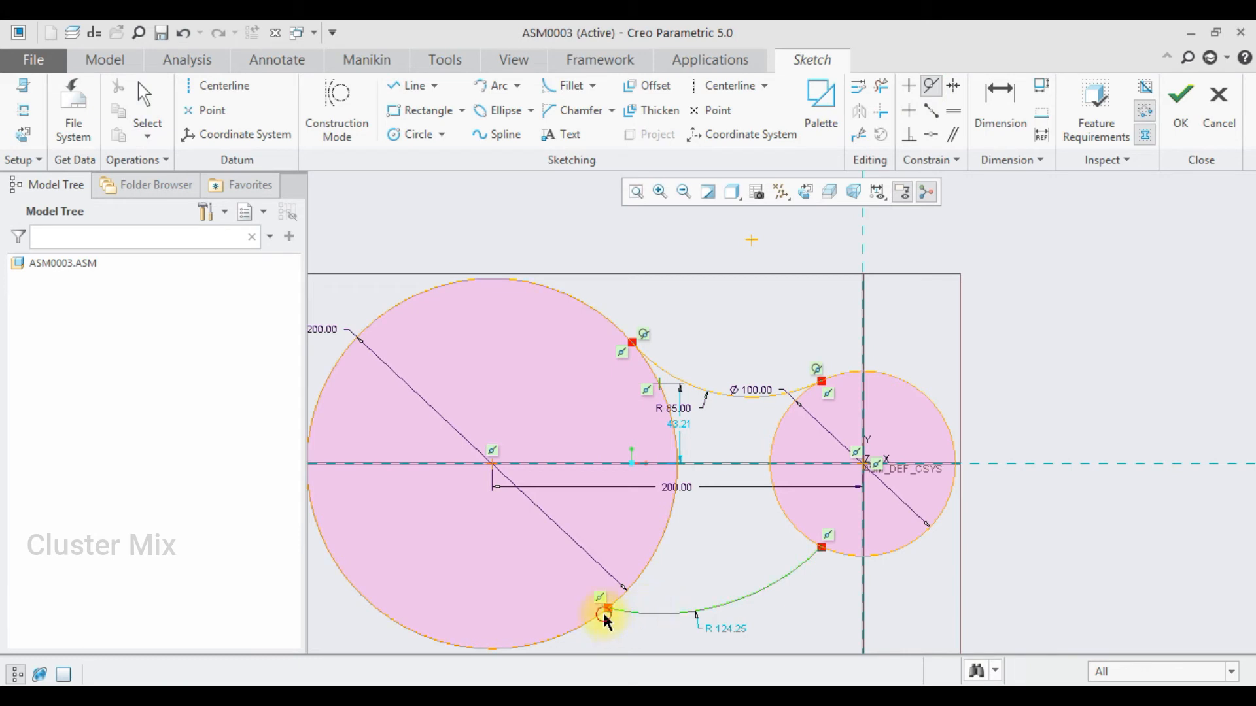
{"action": "left_click", "coordinate": [605, 615]}
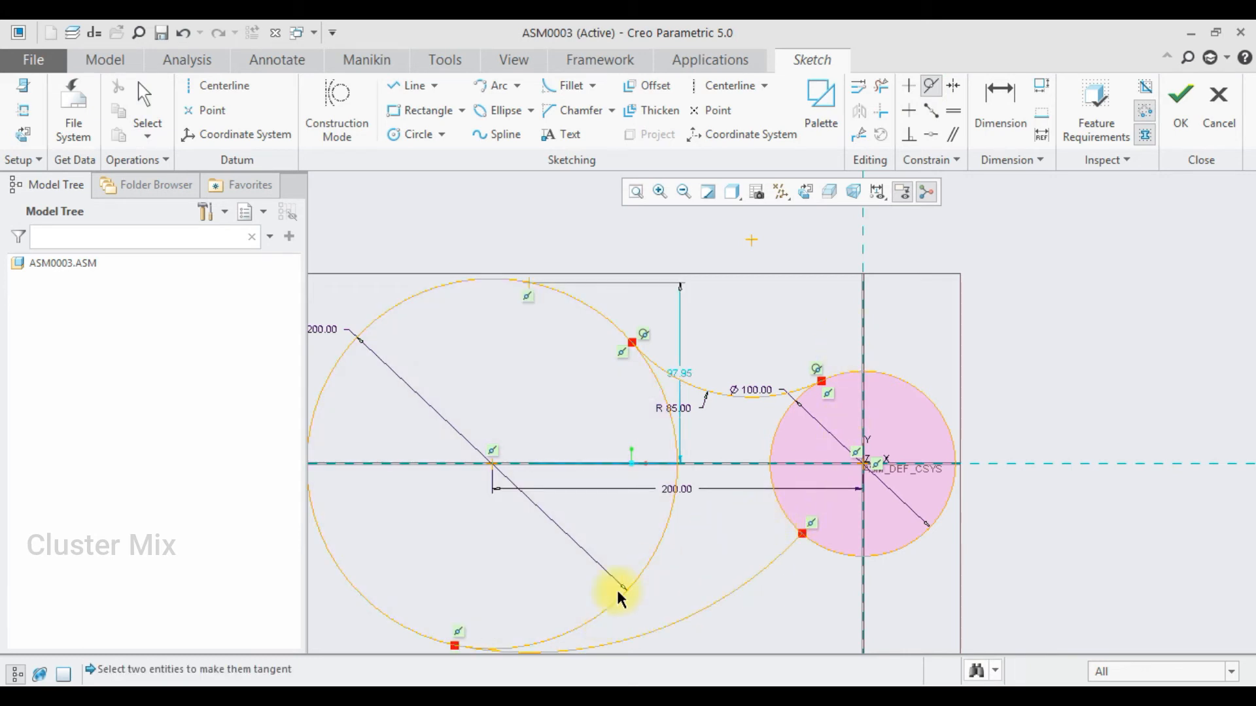
{"action": "left_click", "coordinate": [796, 529]}
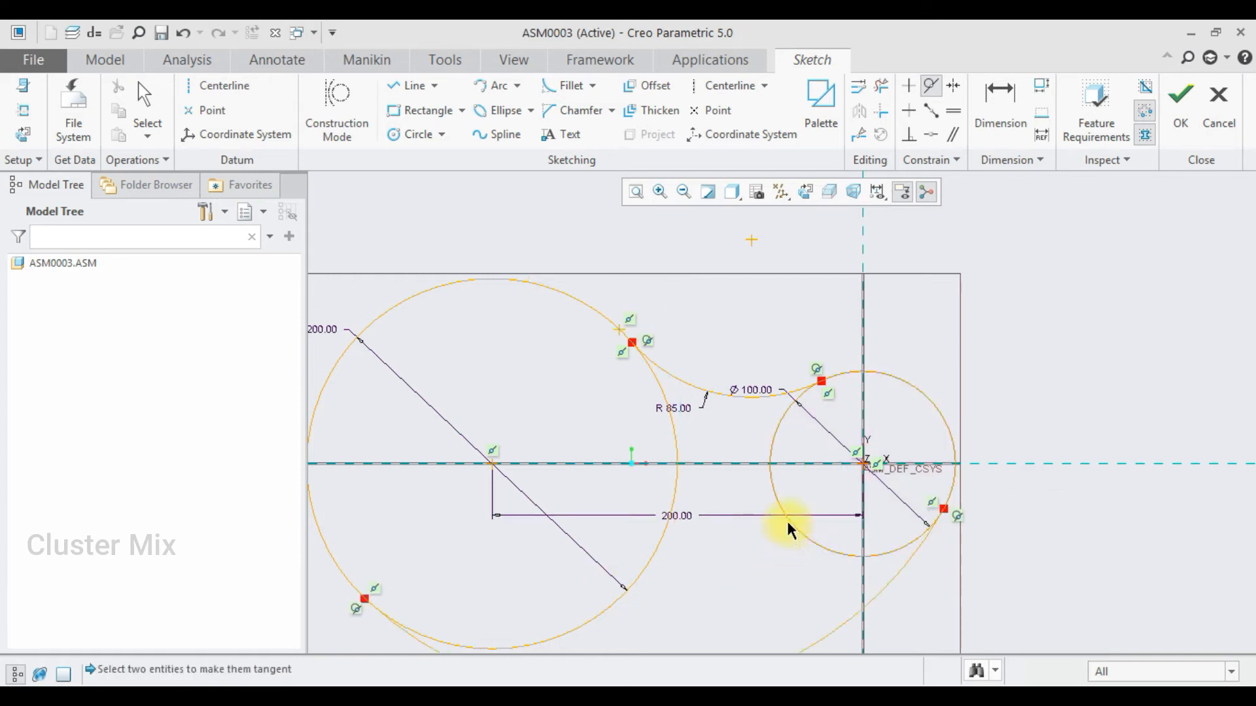
{"action": "scroll", "coordinate": [790, 463], "scroll_direction": "down", "scroll_amount": 4}
{"action": "scroll", "coordinate": [664, 538], "scroll_direction": "up", "scroll_amount": 2}
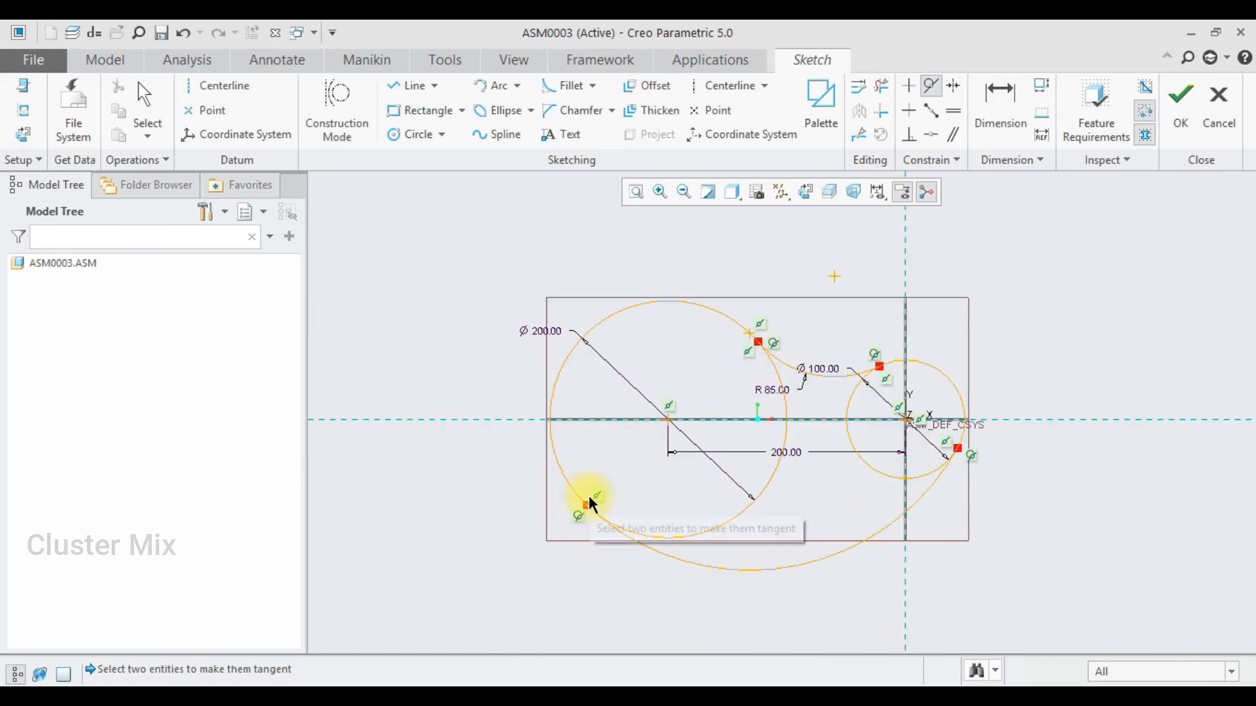
Set the lower connecting arc's radius to 284 mm, deleting the first conflicting Point On Entity constraint.
{"action": "middle_click", "coordinate": [791, 466]}
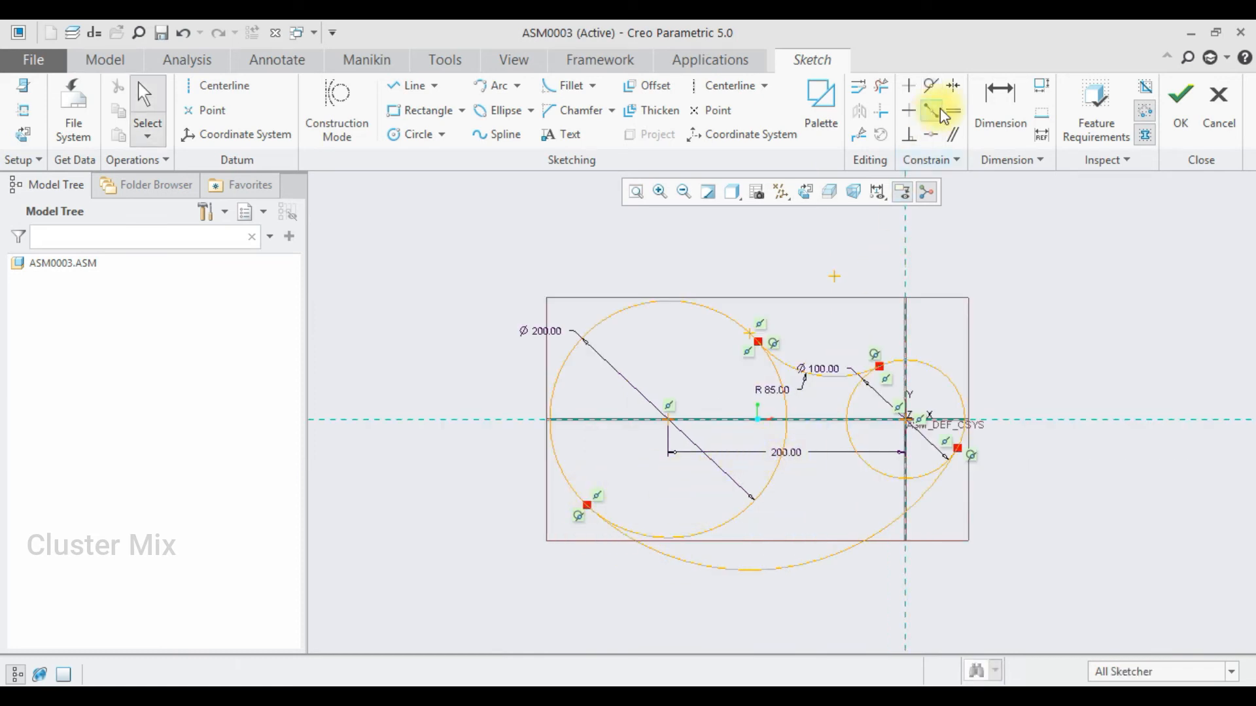
{"action": "left_click", "coordinate": [999, 105]}
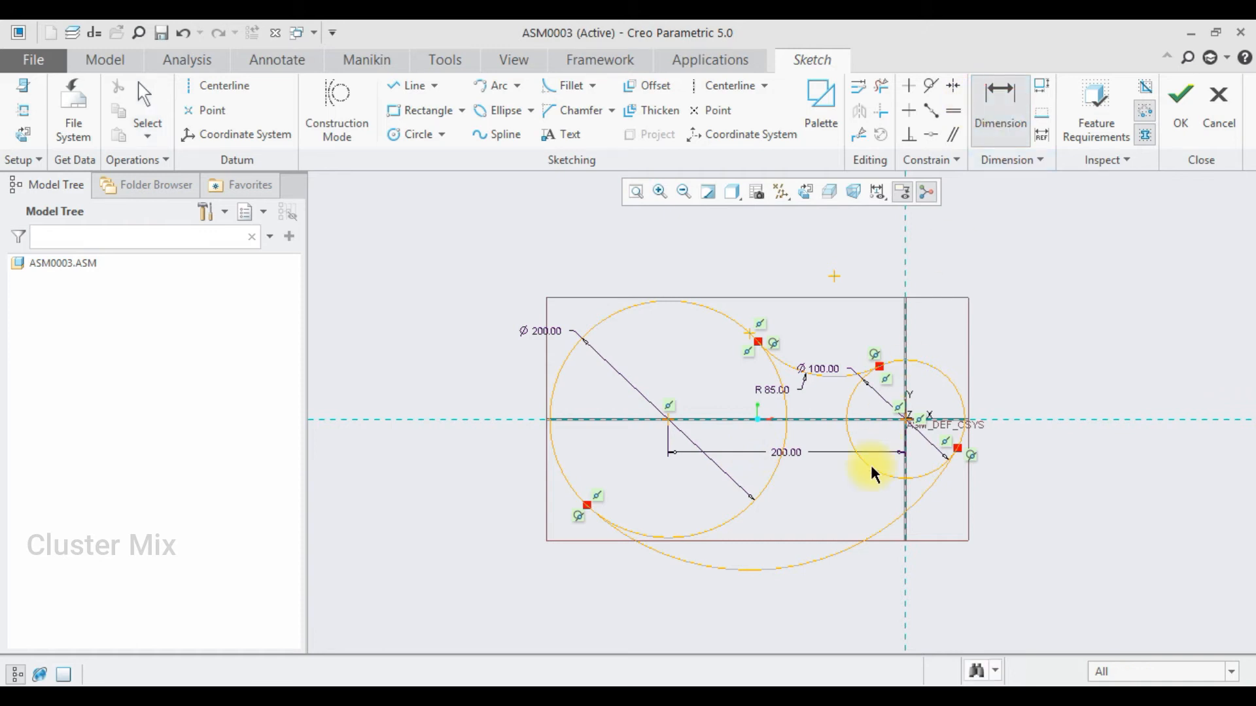
{"action": "middle_click", "coordinate": [807, 569]}
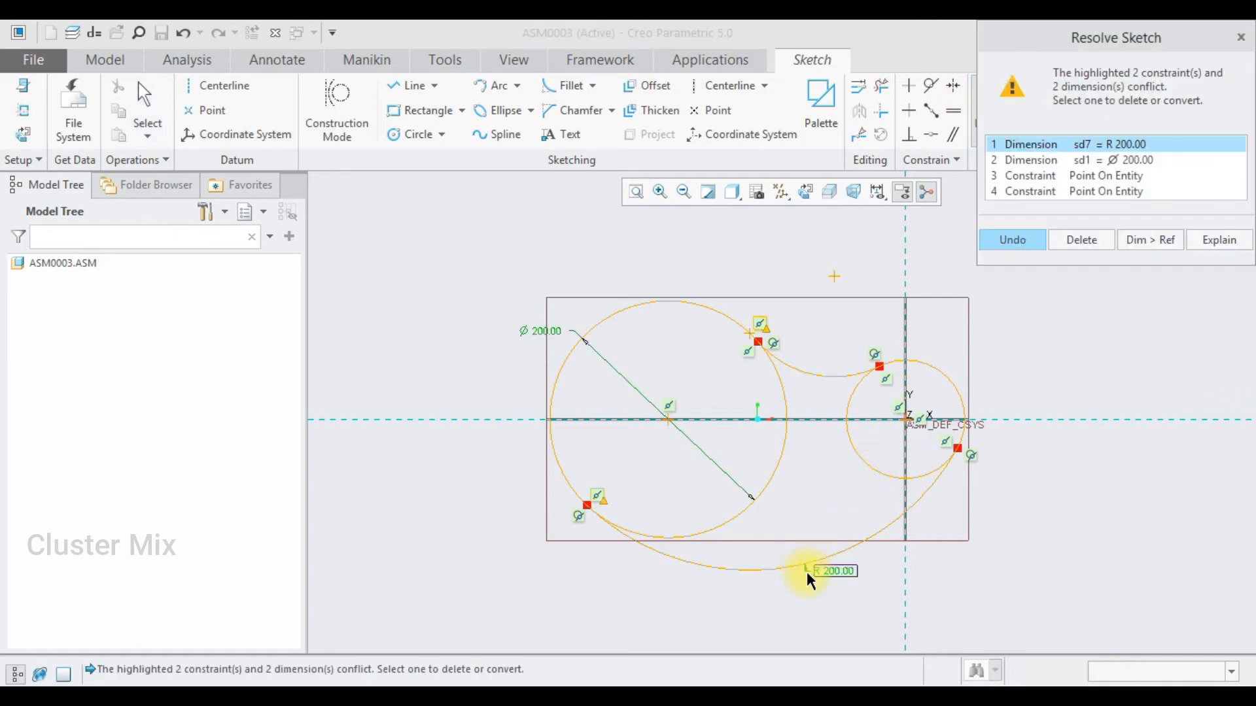
{"action": "left_click", "coordinate": [1093, 174]}
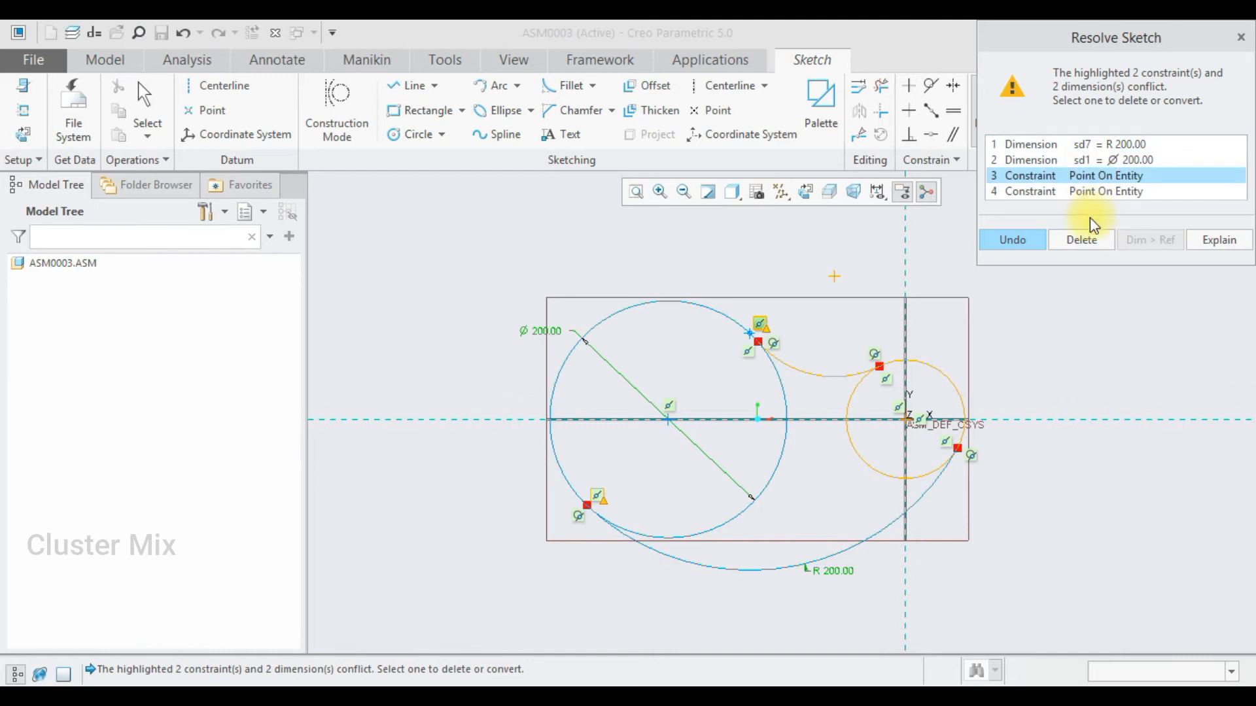
{"action": "left_click", "coordinate": [1082, 240]}
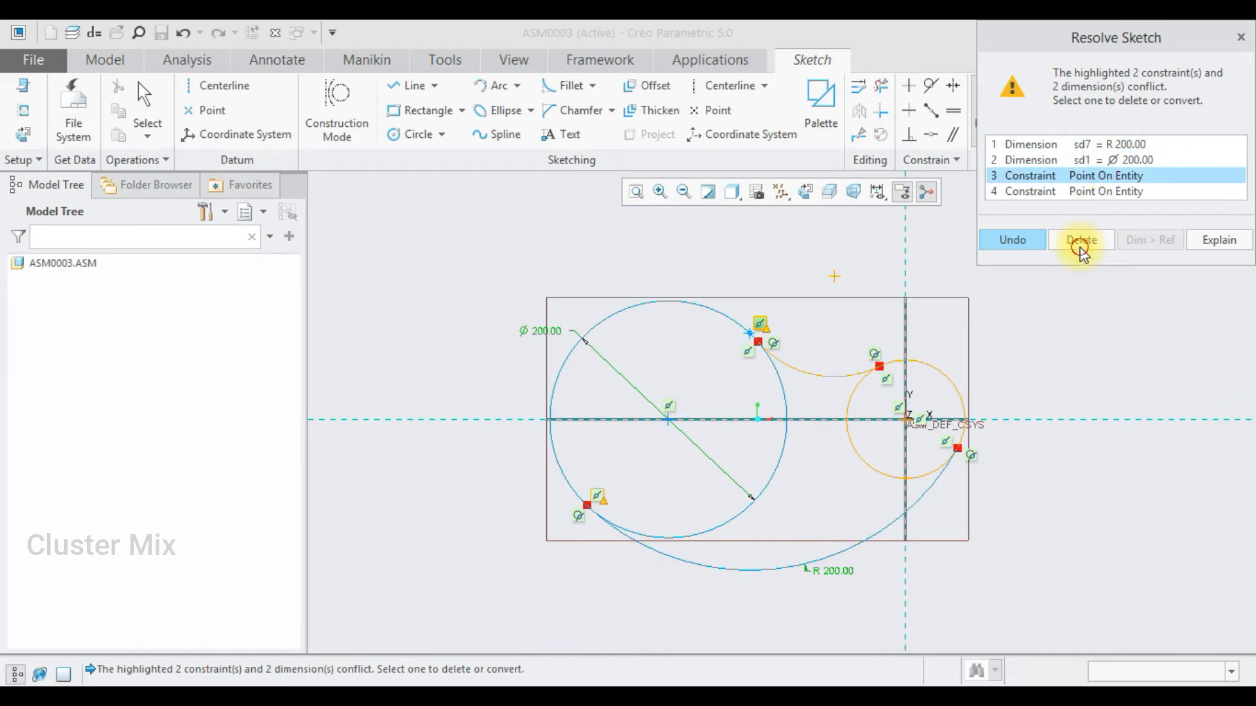
{"action": "type", "text": "284"}
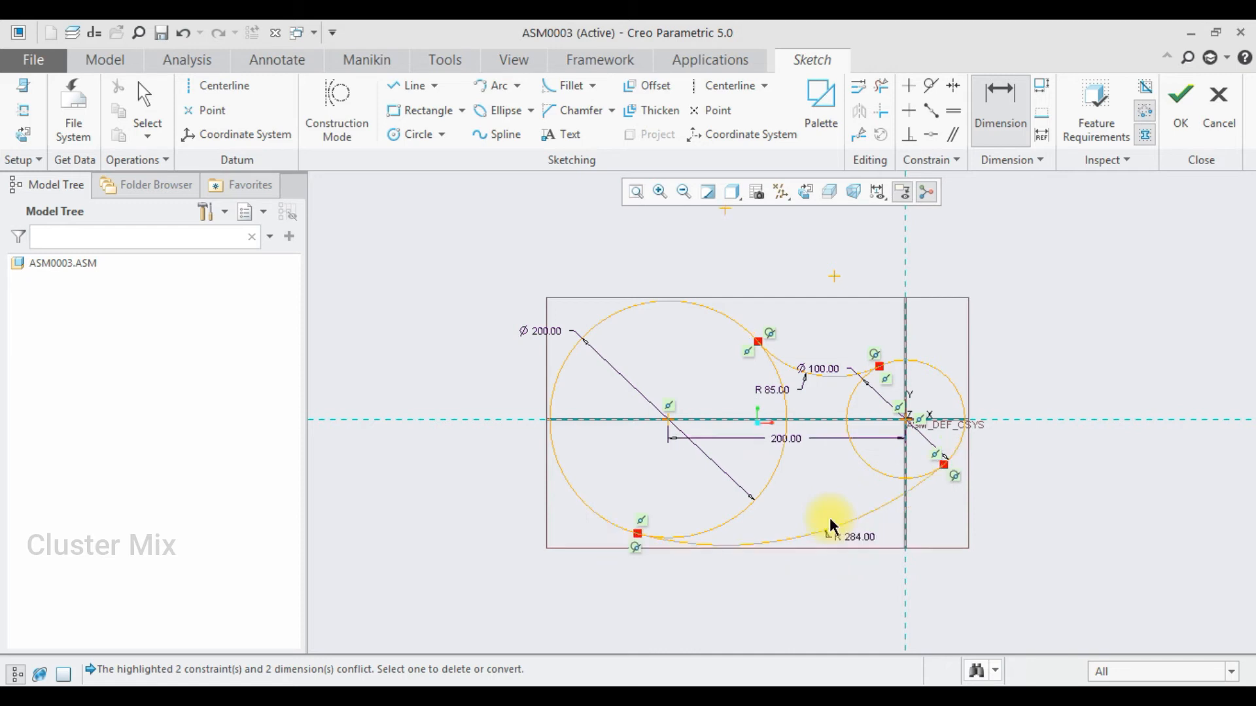
{"action": "middle_click", "coordinate": [830, 520]}
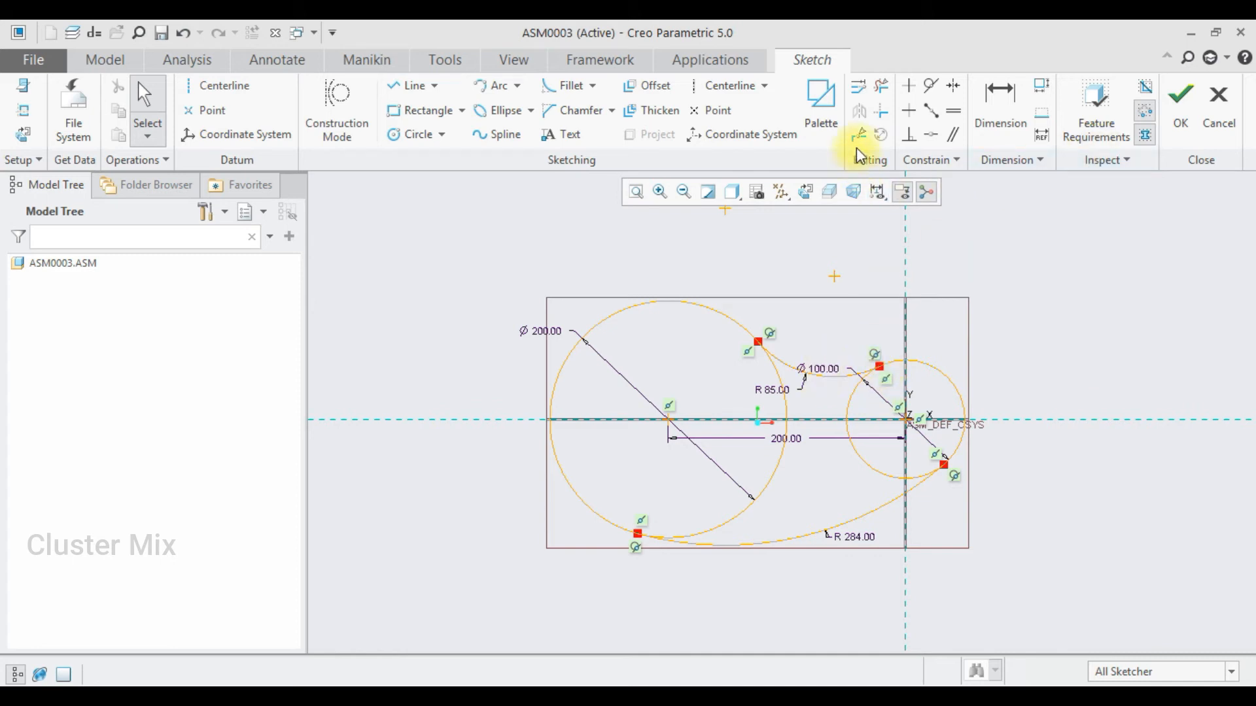
Trim away the inner portions of the large and small circles between the two connecting arcs.
{"action": "left_click", "coordinate": [888, 87]}
{"action": "mouse_move", "coordinate": [789, 402]}
{"action": "left_mouse_down"}
{"action": "mouse_move", "coordinate": [776, 434]}
{"action": "mouse_move", "coordinate": [649, 518]}
{"action": "left_mouse_up"}
{"action": "mouse_move", "coordinate": [820, 478]}
{"action": "left_mouse_down"}
{"action": "mouse_move", "coordinate": [890, 443]}
{"action": "mouse_move", "coordinate": [867, 411]}
{"action": "left_mouse_up"}
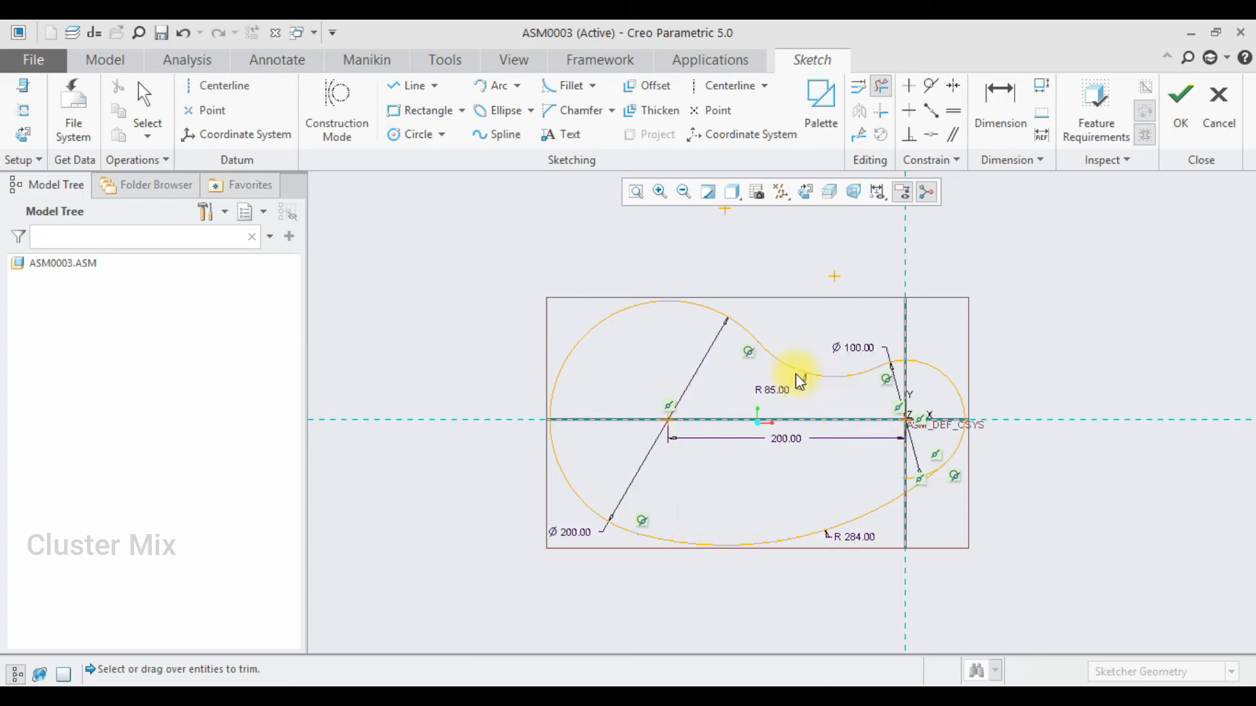
{"action": "middle_click", "coordinate": [966, 319]}
{"action": "scroll", "coordinate": [935, 481], "scroll_direction": "up", "scroll_amount": 3}
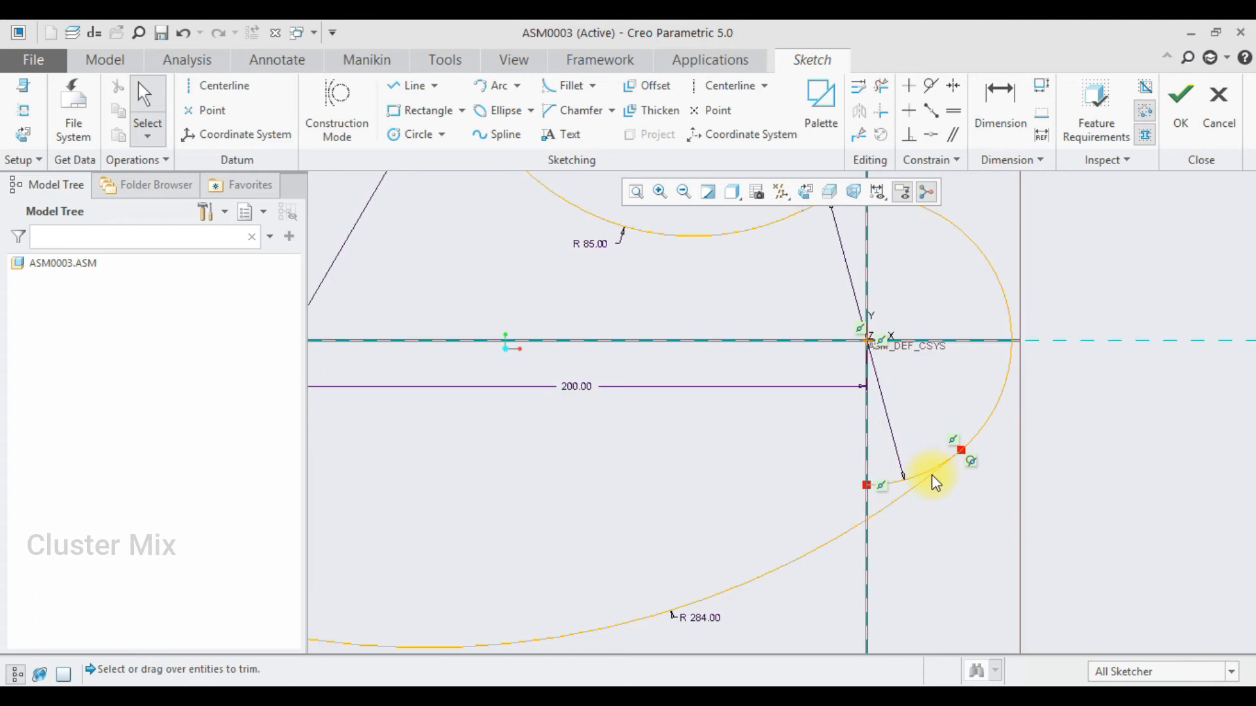
Trim the leftover small-circle segment beside the lower arc to close the chain profile, and finish the sketch.
{"action": "left_click", "coordinate": [881, 86]}
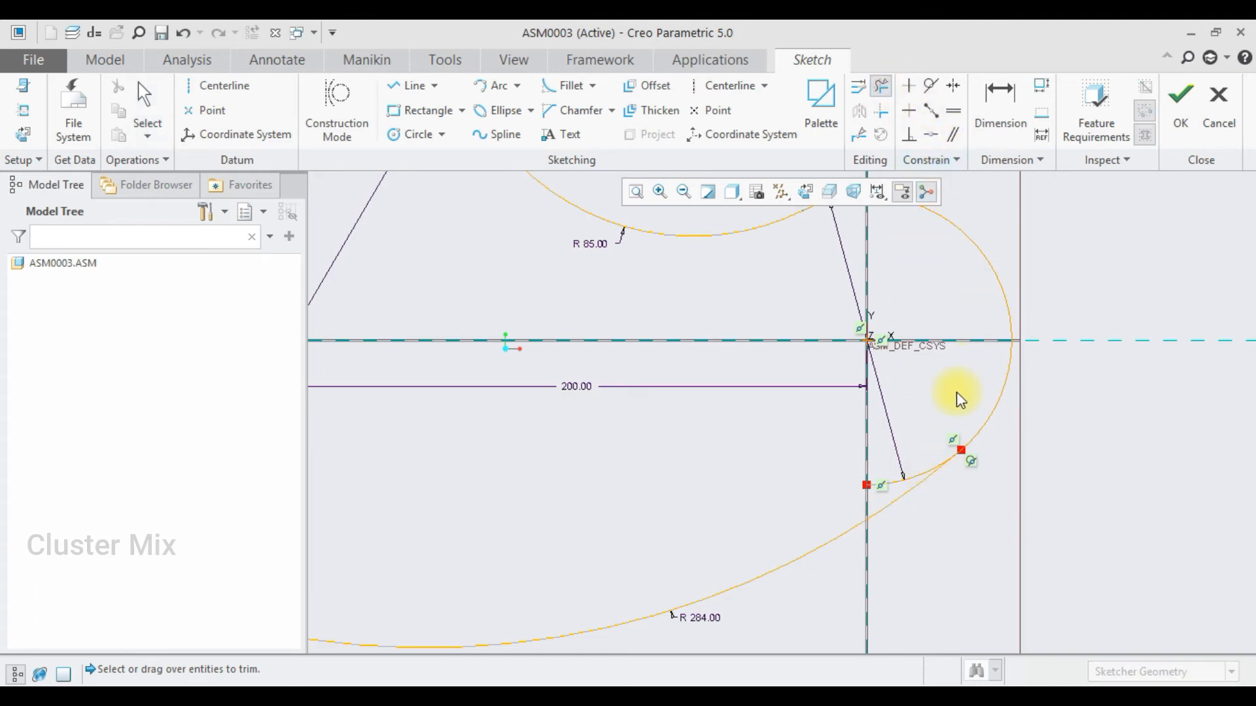
{"action": "scroll", "coordinate": [922, 483], "scroll_direction": "up", "scroll_amount": 2}
{"action": "left_click_drag", "start_coordinate": [904, 469], "coordinate": [871, 491]}
{"action": "middle_click", "coordinate": [870, 485]}
{"action": "scroll", "coordinate": [901, 456], "scroll_direction": "down", "scroll_amount": 4}
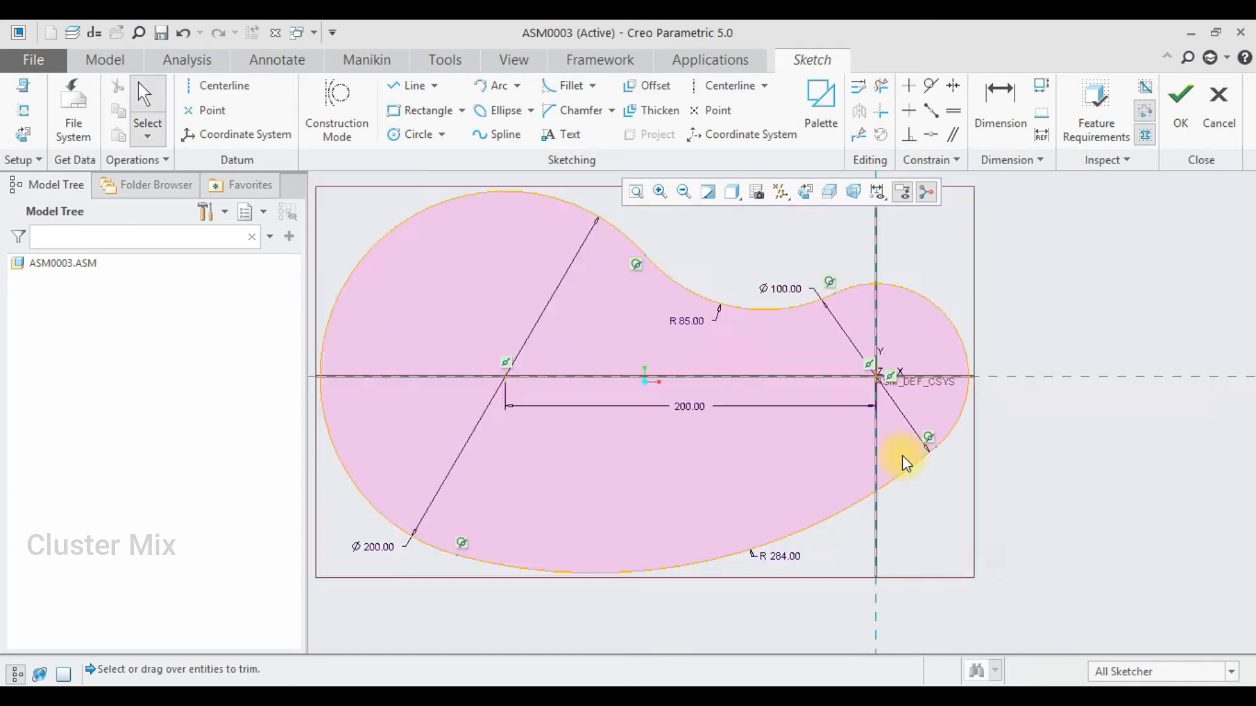
{"action": "scroll", "coordinate": [903, 458], "scroll_direction": "down", "scroll_amount": 2}
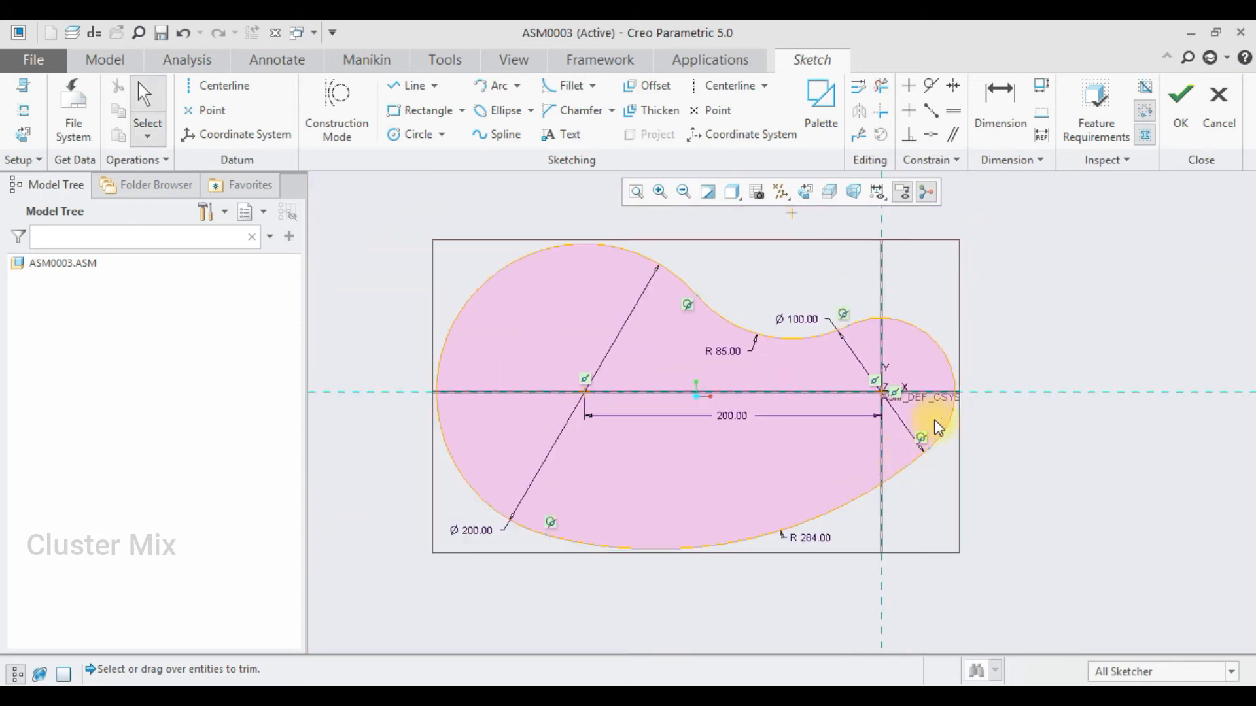
{"action": "left_click", "coordinate": [1170, 123]}
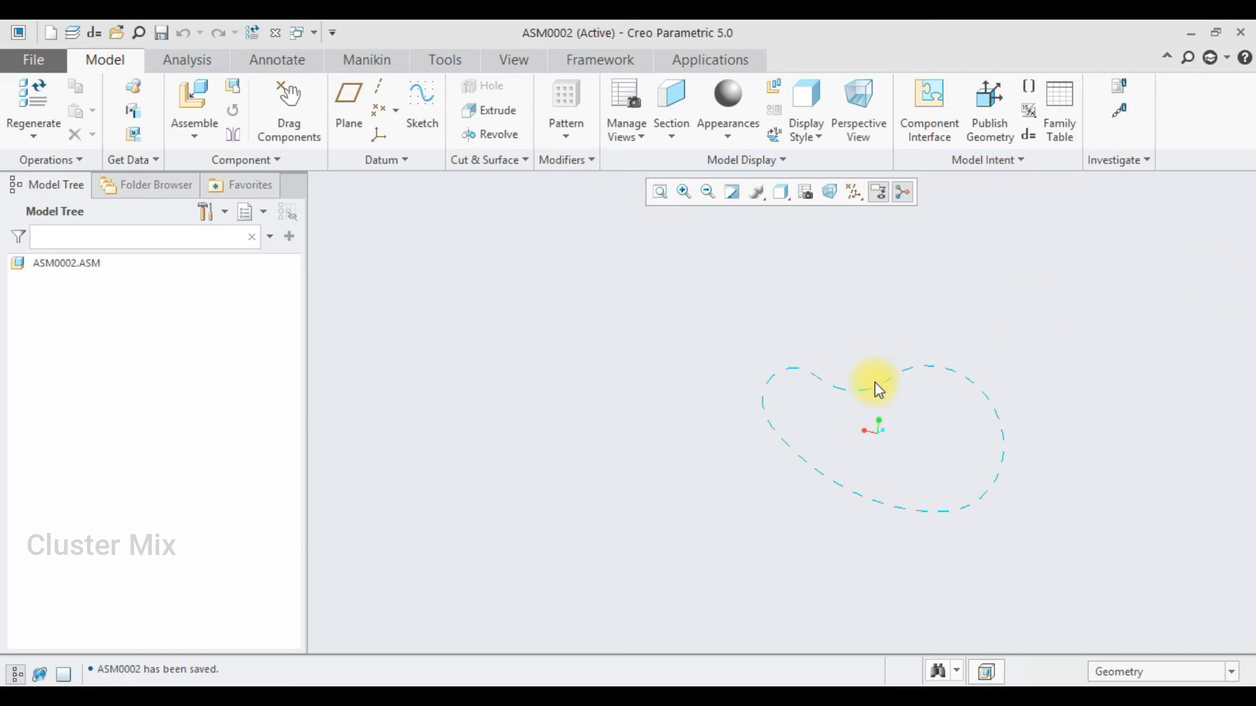
Insert subassembly.asm from the Desktop's chain mechanism folder into the assembly without placement constraints.
{"action": "left_click", "coordinate": [195, 98]}
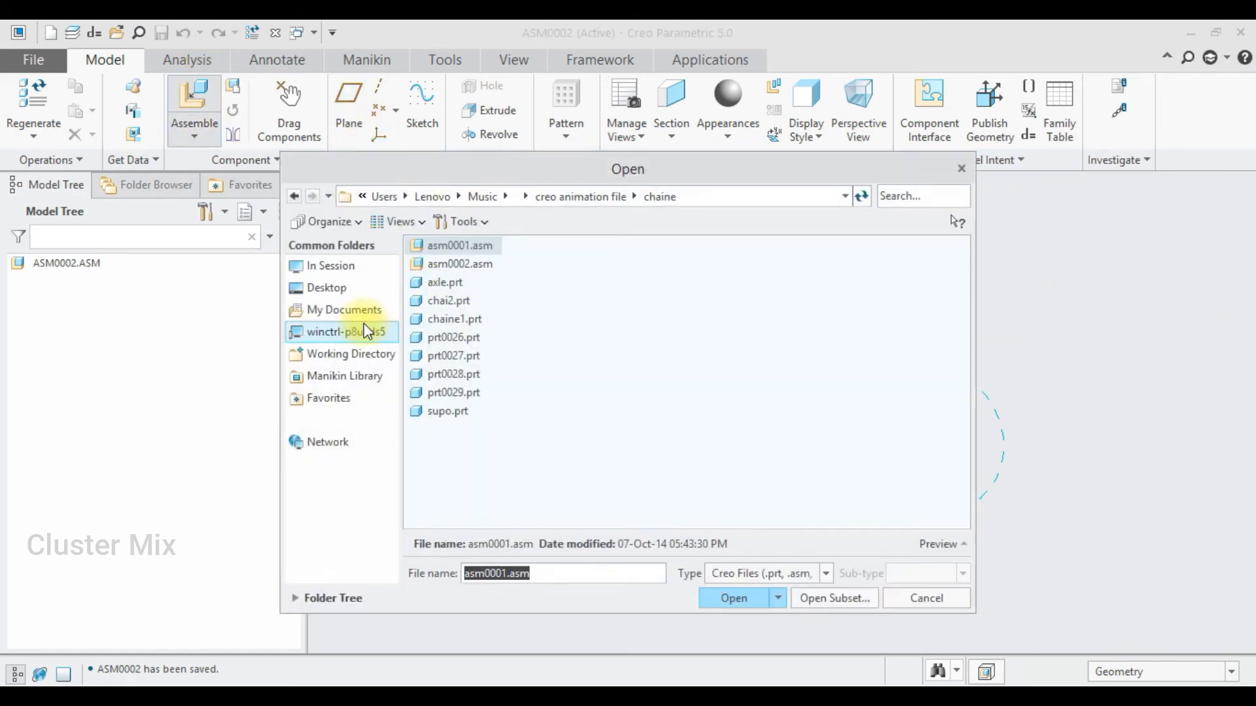
{"action": "left_click", "coordinate": [357, 288]}
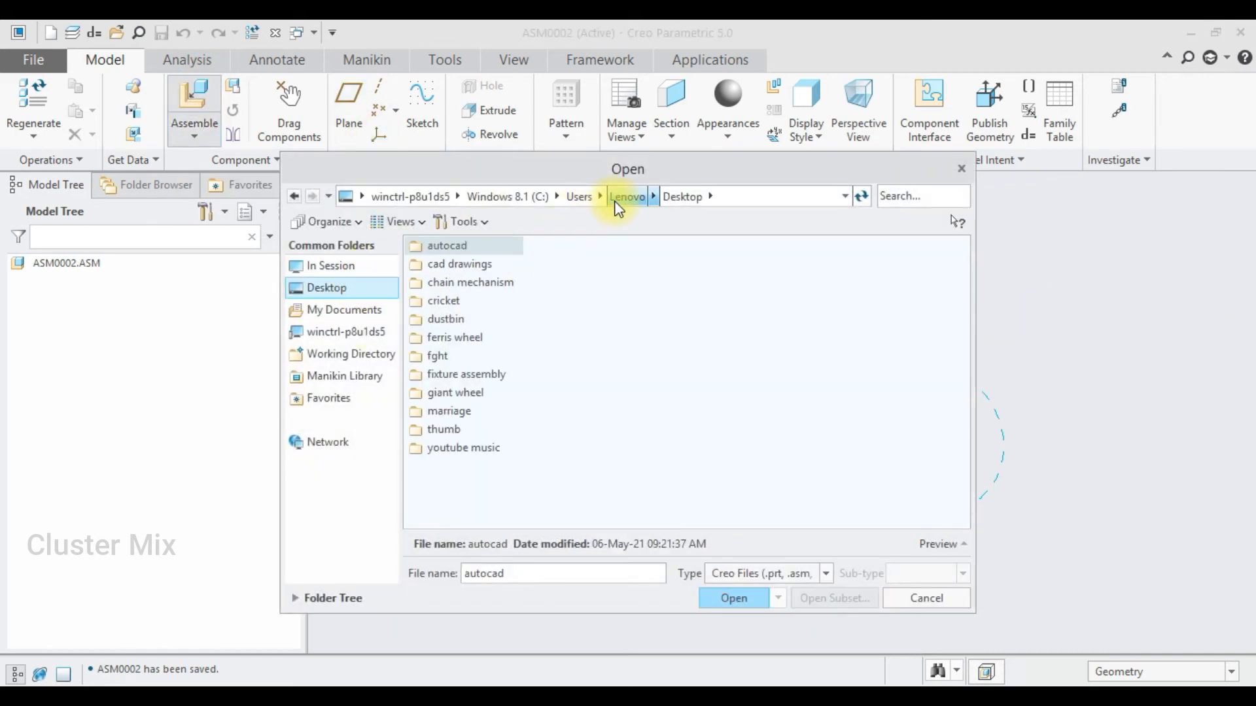
{"action": "double_click", "coordinate": [458, 282]}
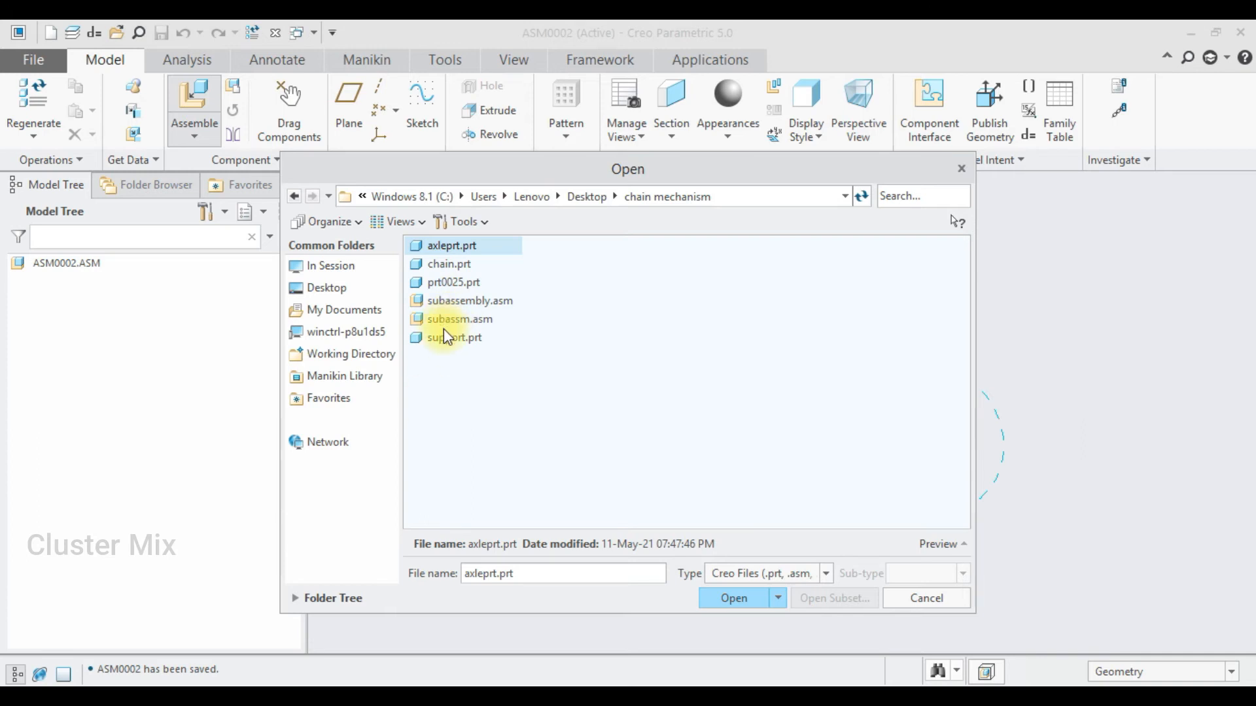
{"action": "left_click", "coordinate": [461, 304]}
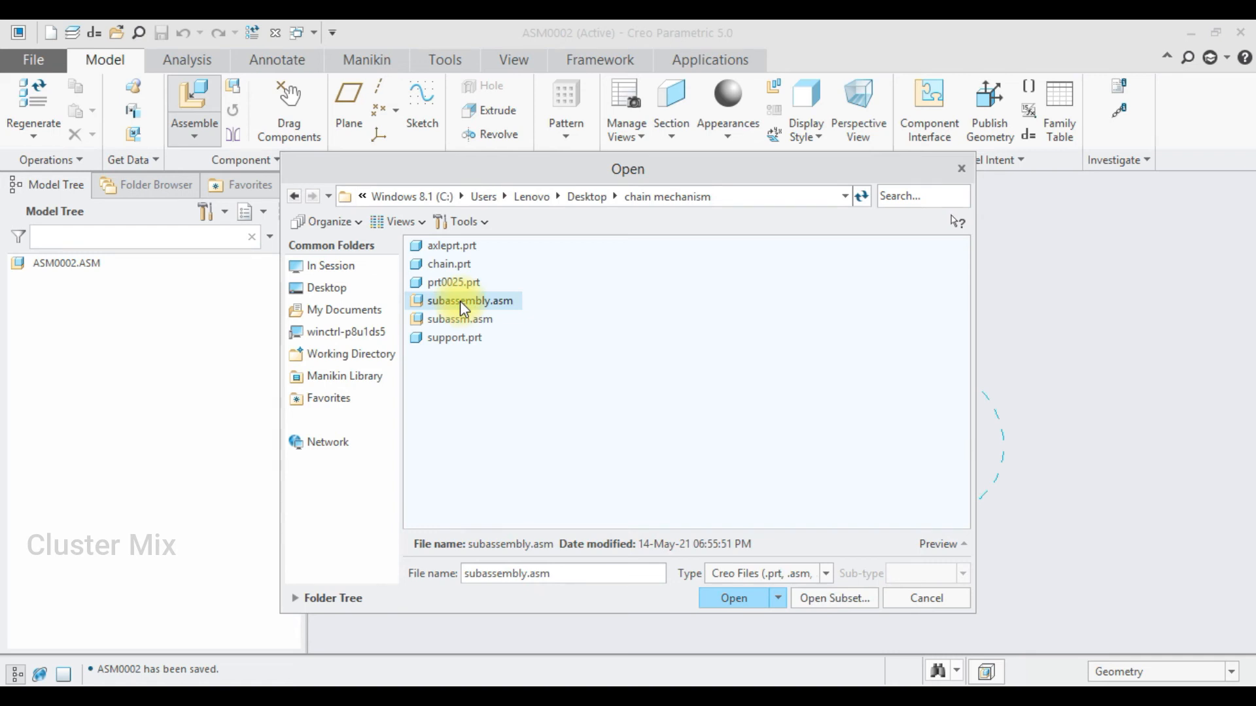
{"action": "double_click", "coordinate": [461, 301]}
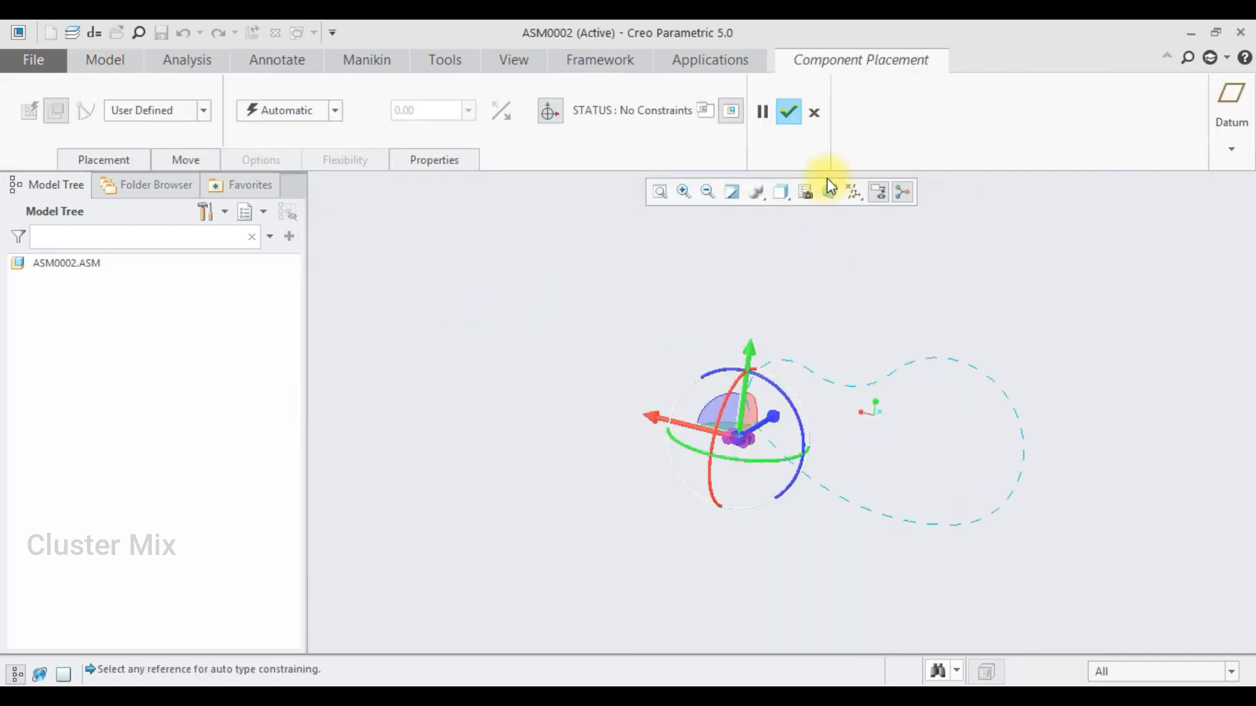
{"action": "left_click", "coordinate": [790, 114]}
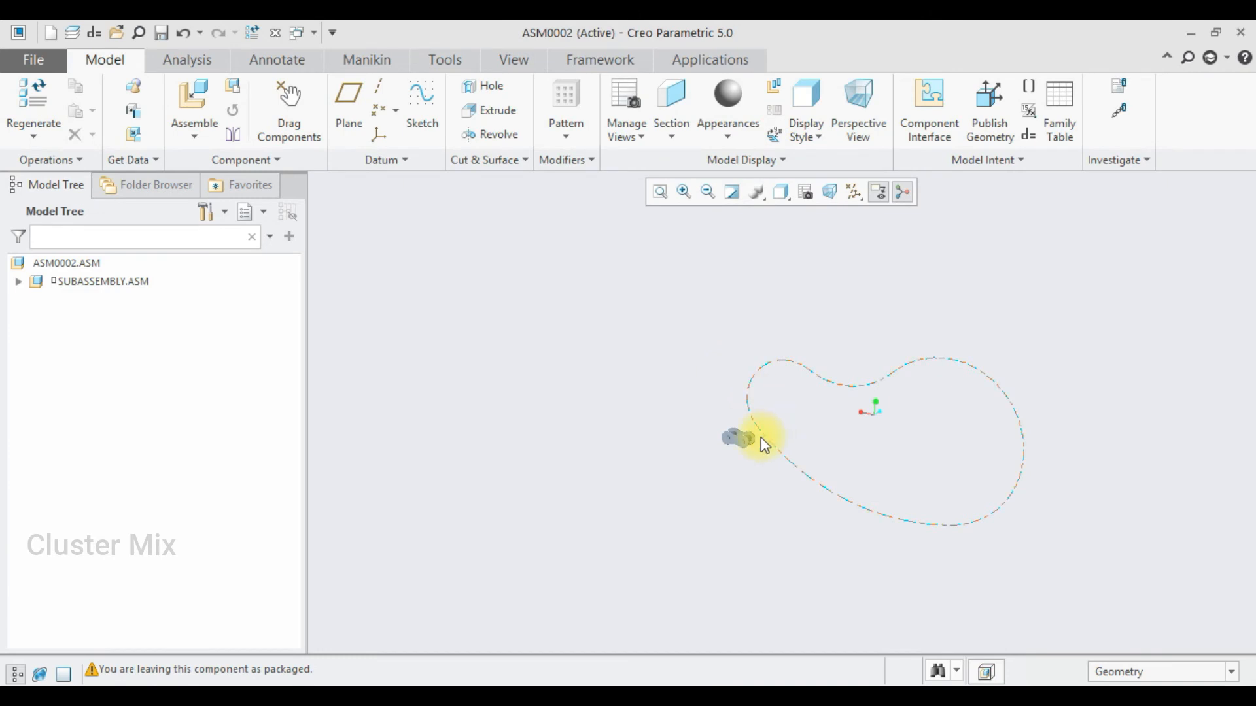
Open the inserted chain link subassembly in its own window.
{"action": "scroll", "coordinate": [762, 443], "scroll_direction": "up", "scroll_amount": 6}
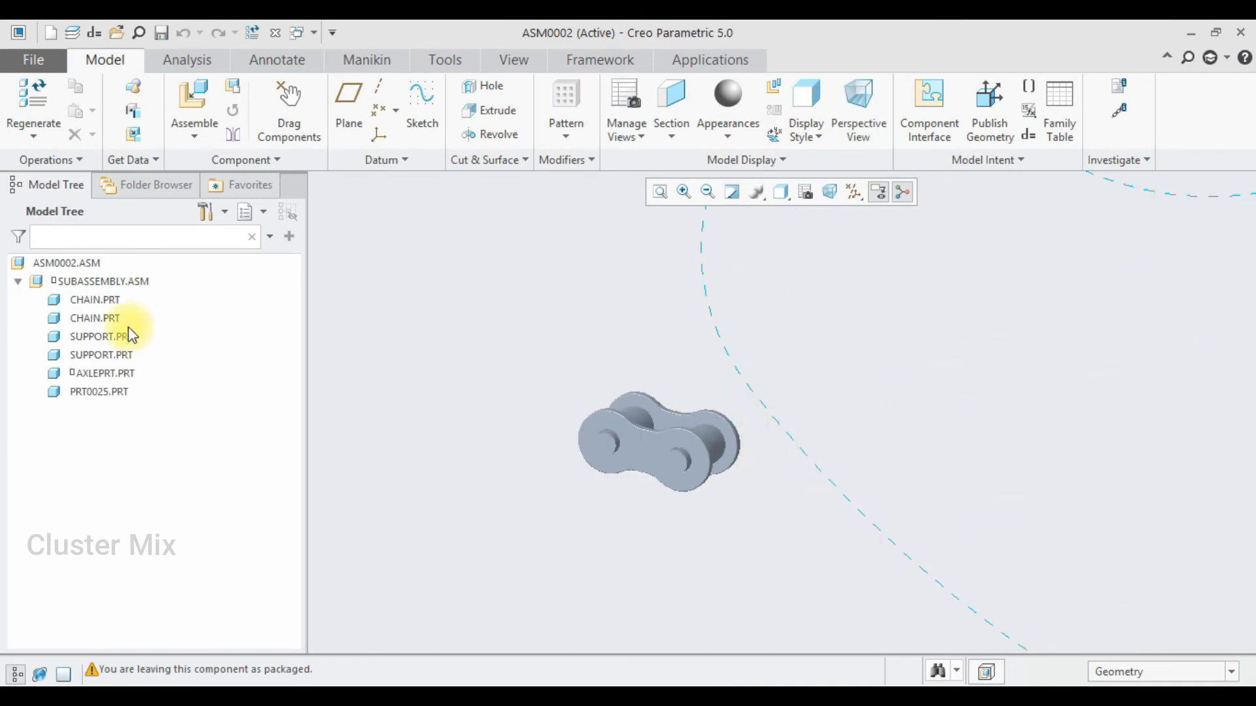
{"action": "left_click", "coordinate": [77, 281]}
{"action": "left_click", "coordinate": [153, 209]}
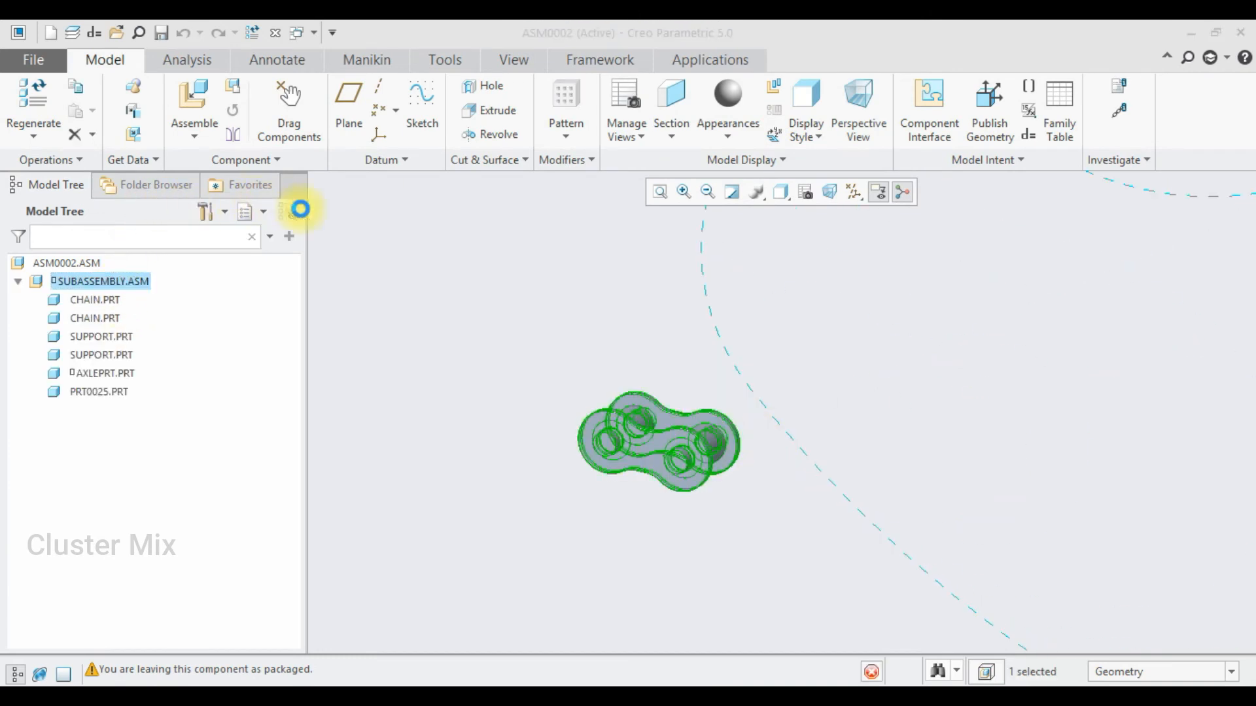
Turn on the display of all datum axes, points, coordinate systems and planes in the subassembly.
{"action": "scroll", "coordinate": [760, 468], "scroll_direction": "down", "scroll_amount": 3}
{"action": "left_click", "coordinate": [819, 195]}
{"action": "left_click", "coordinate": [840, 216]}
{"action": "left_click", "coordinate": [280, 36]}
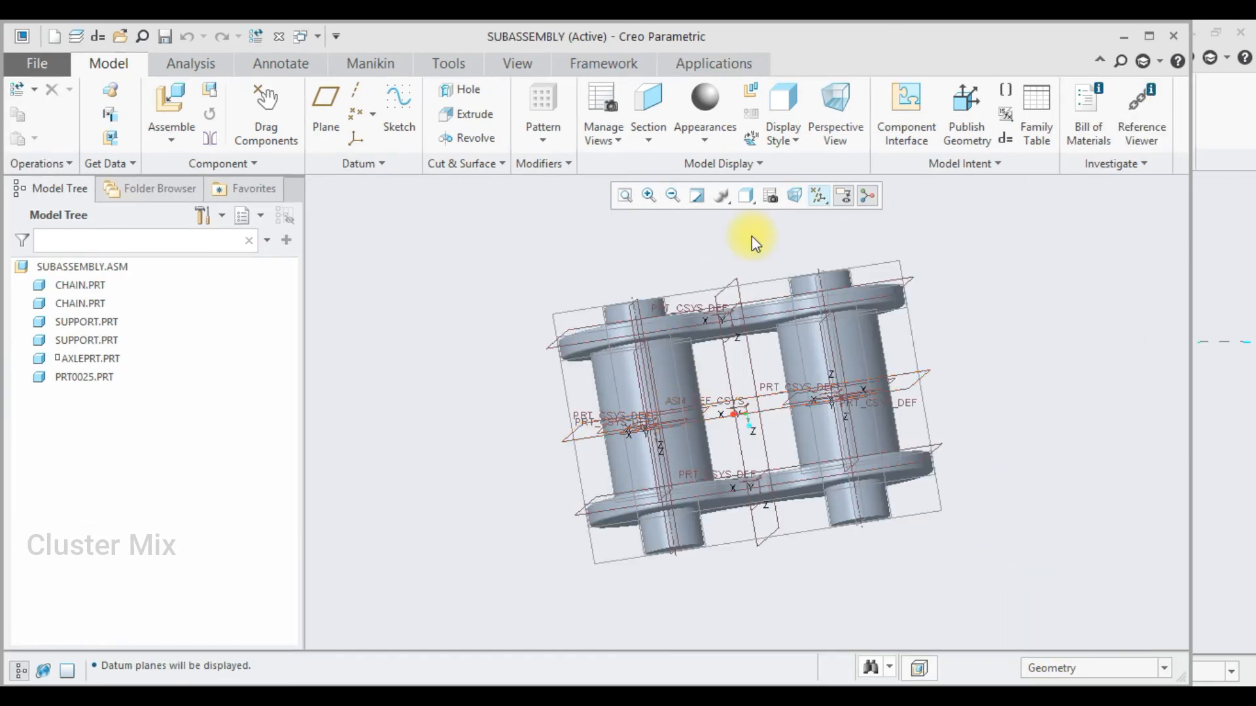
{"action": "left_click", "coordinate": [819, 195]}
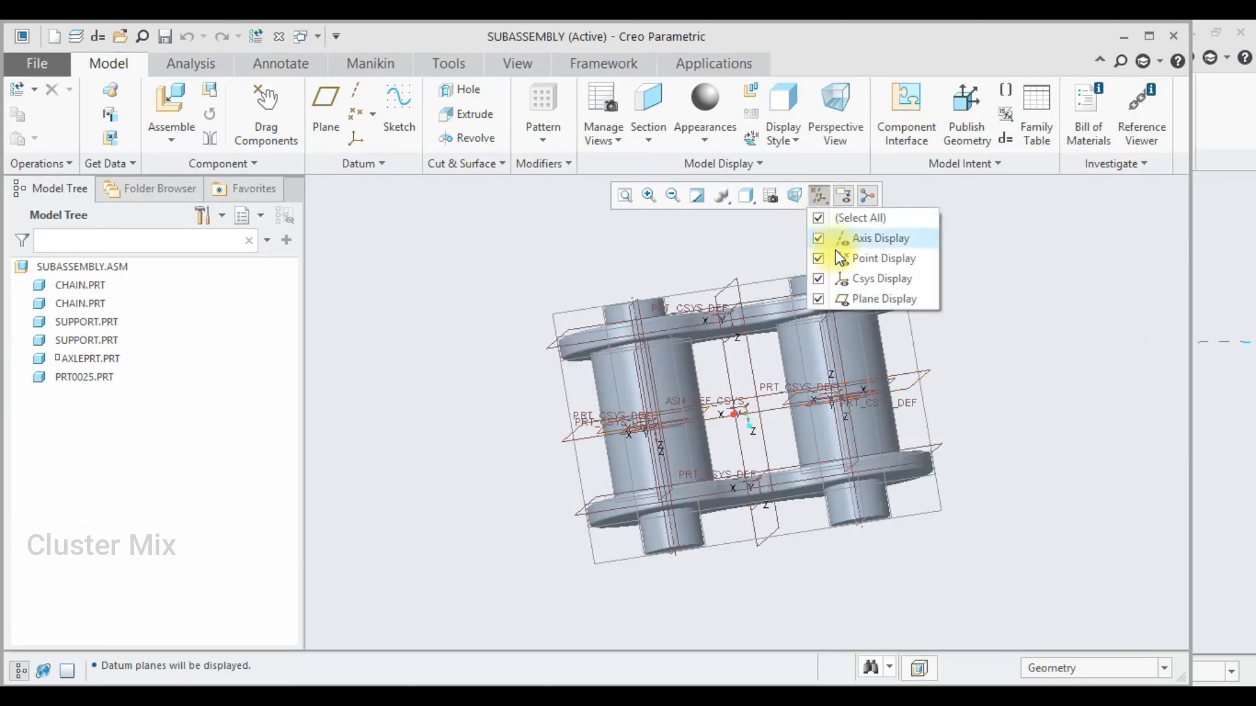
{"action": "left_click", "coordinate": [387, 376]}
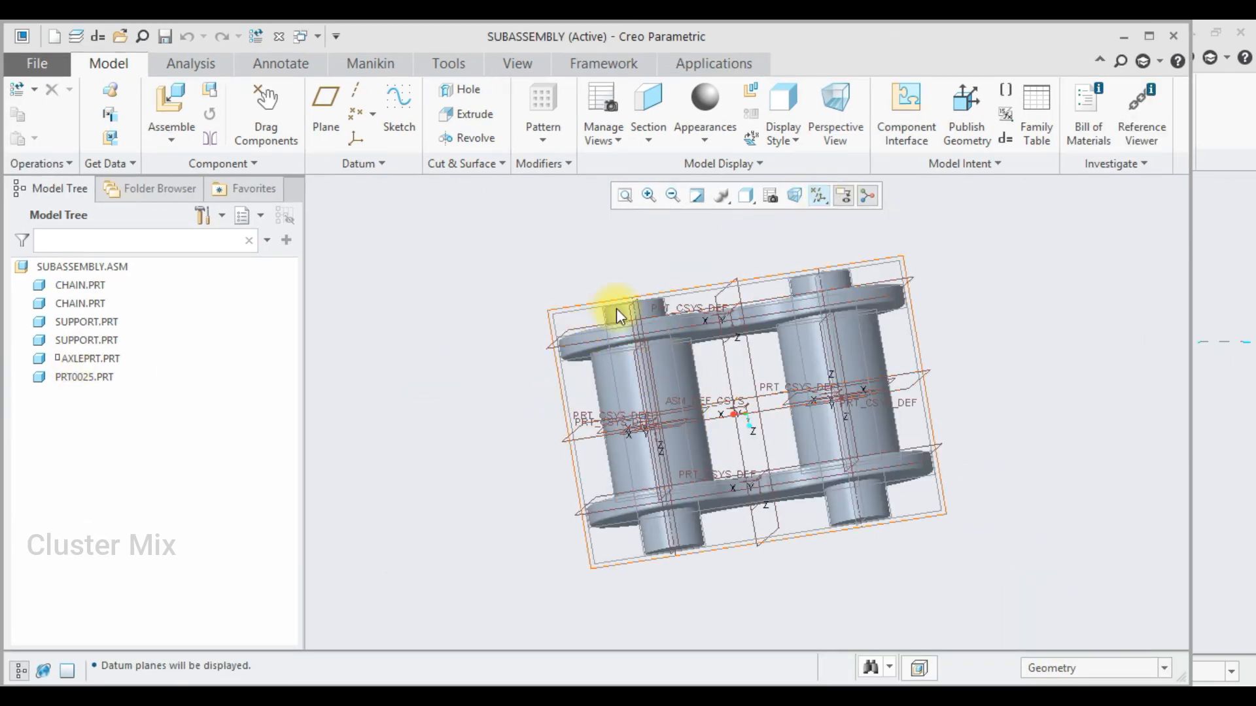
Delete the two axle components, AXLEPRT.PRT and PRT0025.PRT, from the subassembly.
{"action": "left_click", "coordinate": [79, 359]}
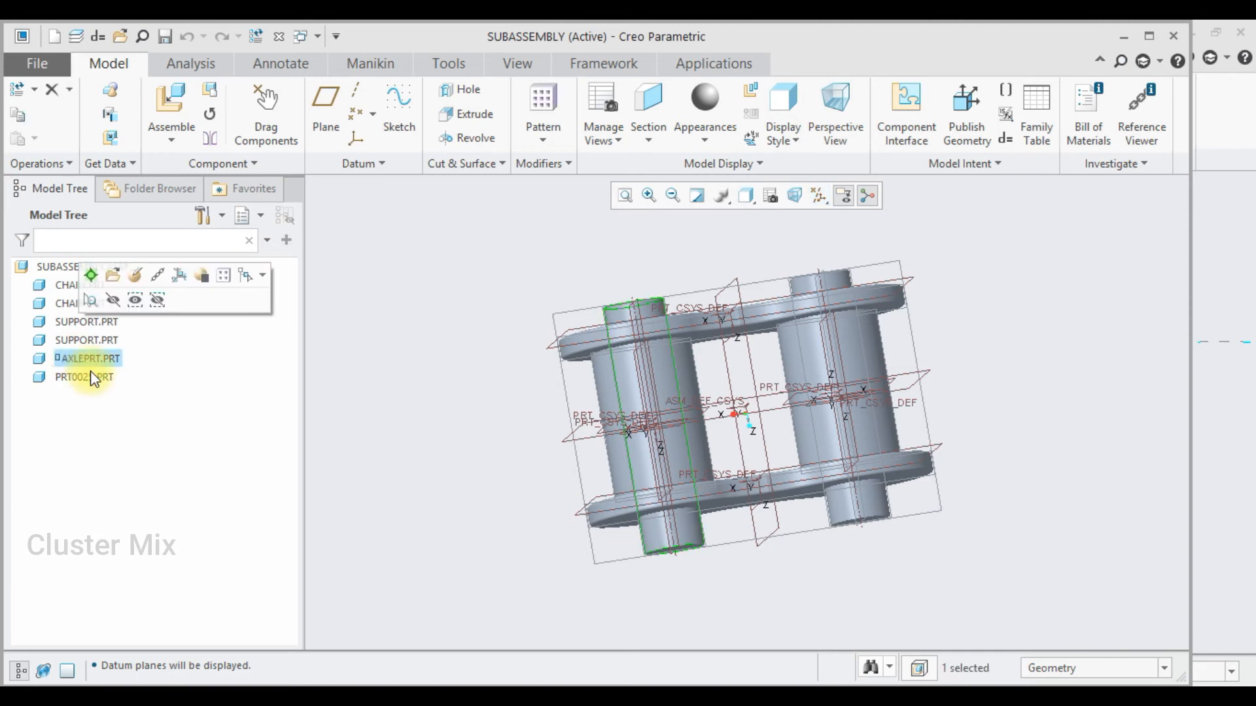
{"action": "left_click", "coordinate": [96, 377], "text": "ctrl"}
{"action": "left_click", "coordinate": [125, 296]}
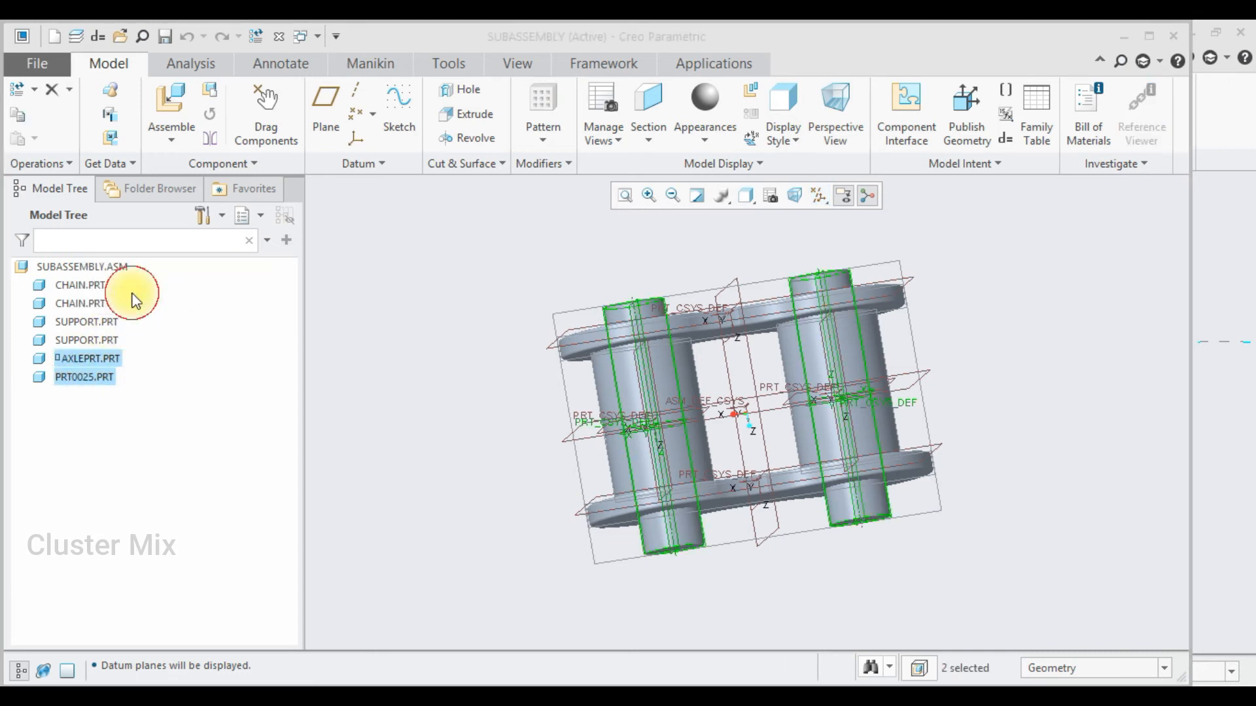
{"action": "left_click", "coordinate": [574, 392]}
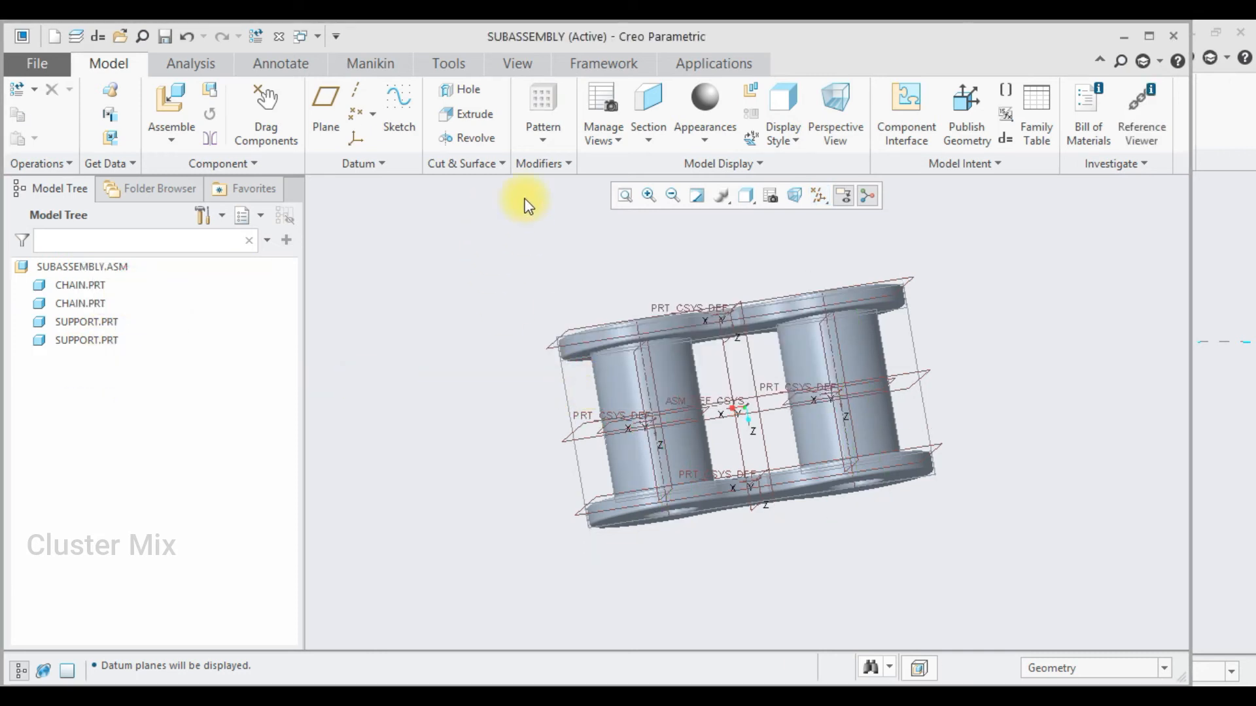
Create two datum points on the coordinate systems of the two SUPPORT parts, and return to the main chain assembly.
{"action": "left_click", "coordinate": [356, 118]}
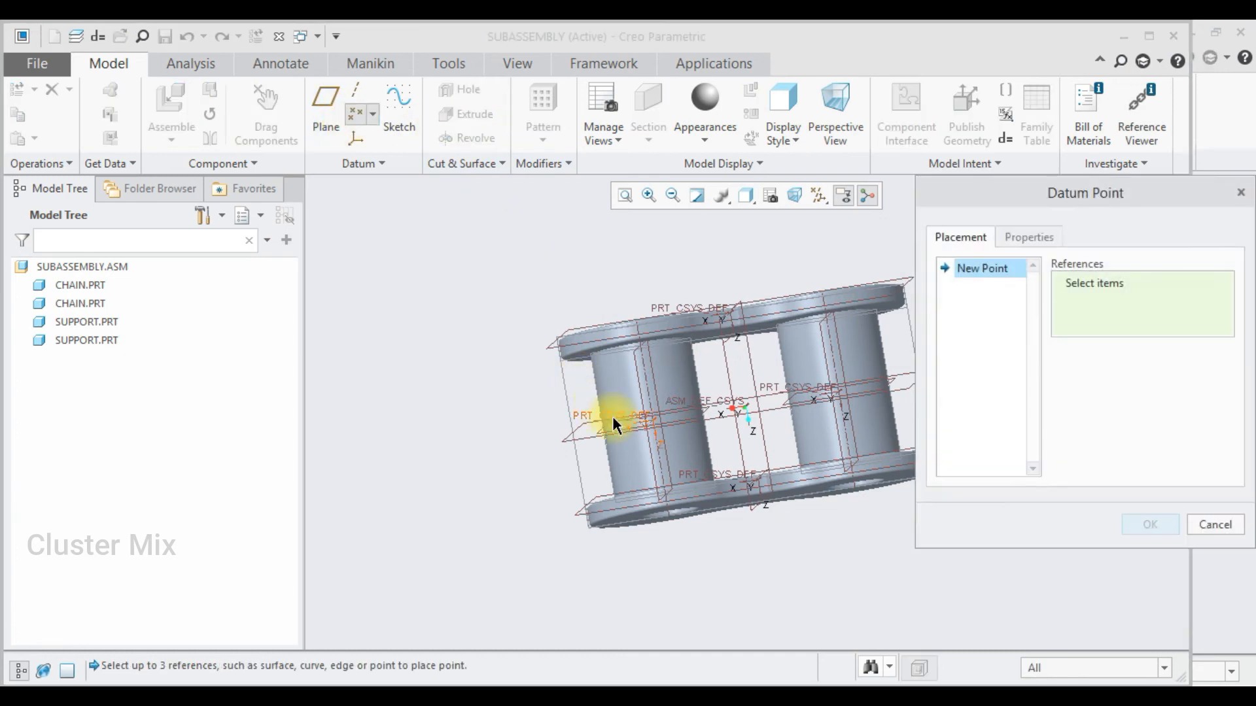
{"action": "scroll", "coordinate": [621, 413], "scroll_direction": "up", "scroll_amount": 4}
{"action": "left_click", "coordinate": [629, 418]}
{"action": "scroll", "coordinate": [381, 391], "scroll_direction": "down", "scroll_amount": 4}
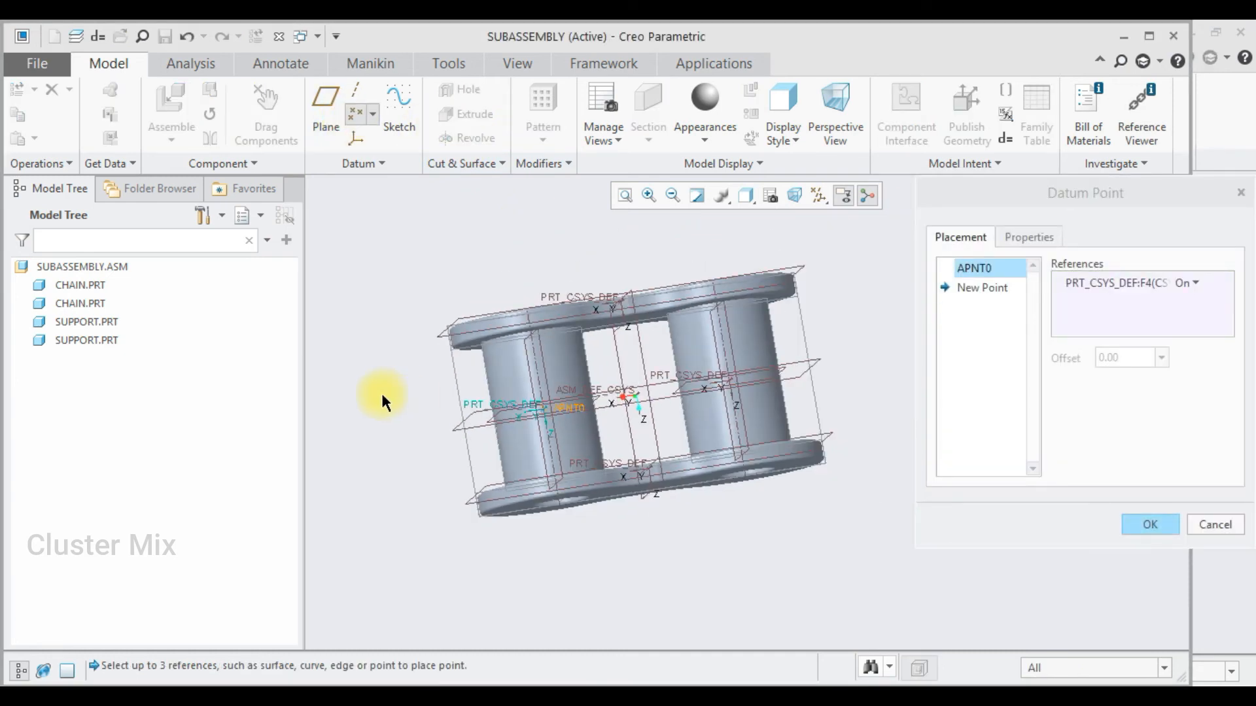
{"action": "scroll", "coordinate": [758, 382], "scroll_direction": "up", "scroll_amount": 4}
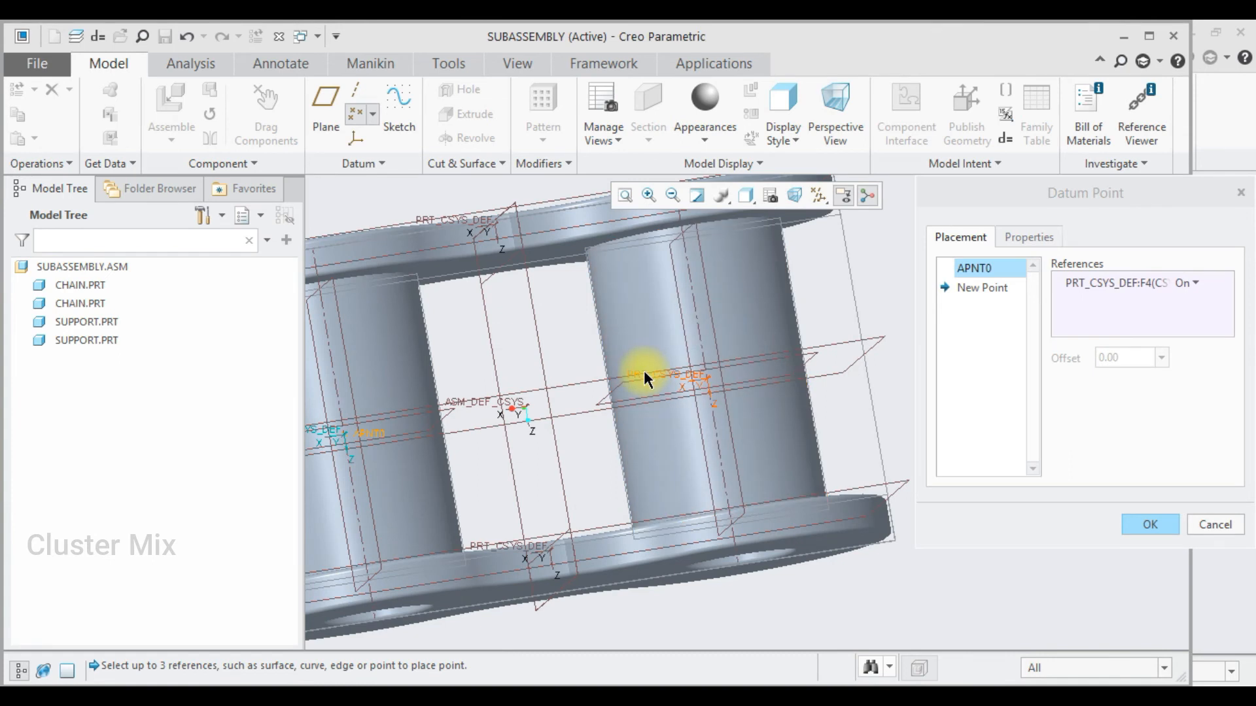
{"action": "left_click", "coordinate": [644, 374]}
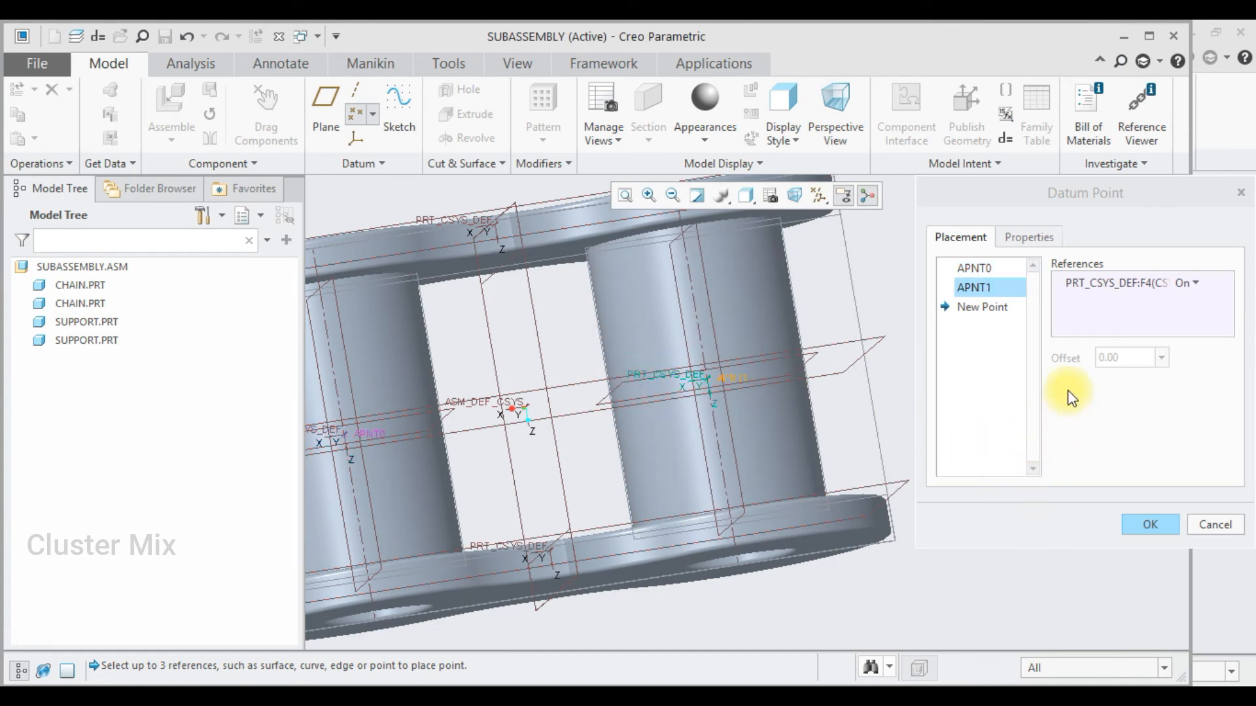
{"action": "scroll", "coordinate": [832, 458], "scroll_direction": "down", "scroll_amount": 3}
{"action": "scroll", "coordinate": [829, 458], "scroll_direction": "up", "scroll_amount": 2}
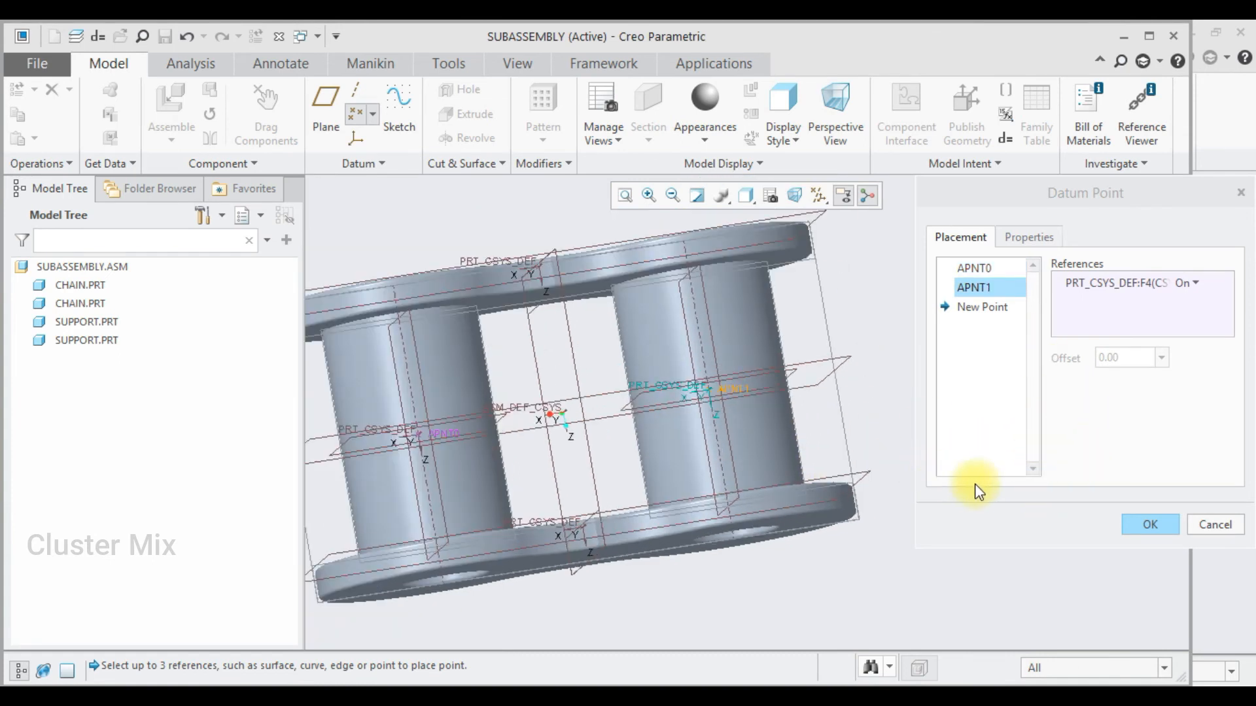
{"action": "left_click", "coordinate": [1131, 520]}
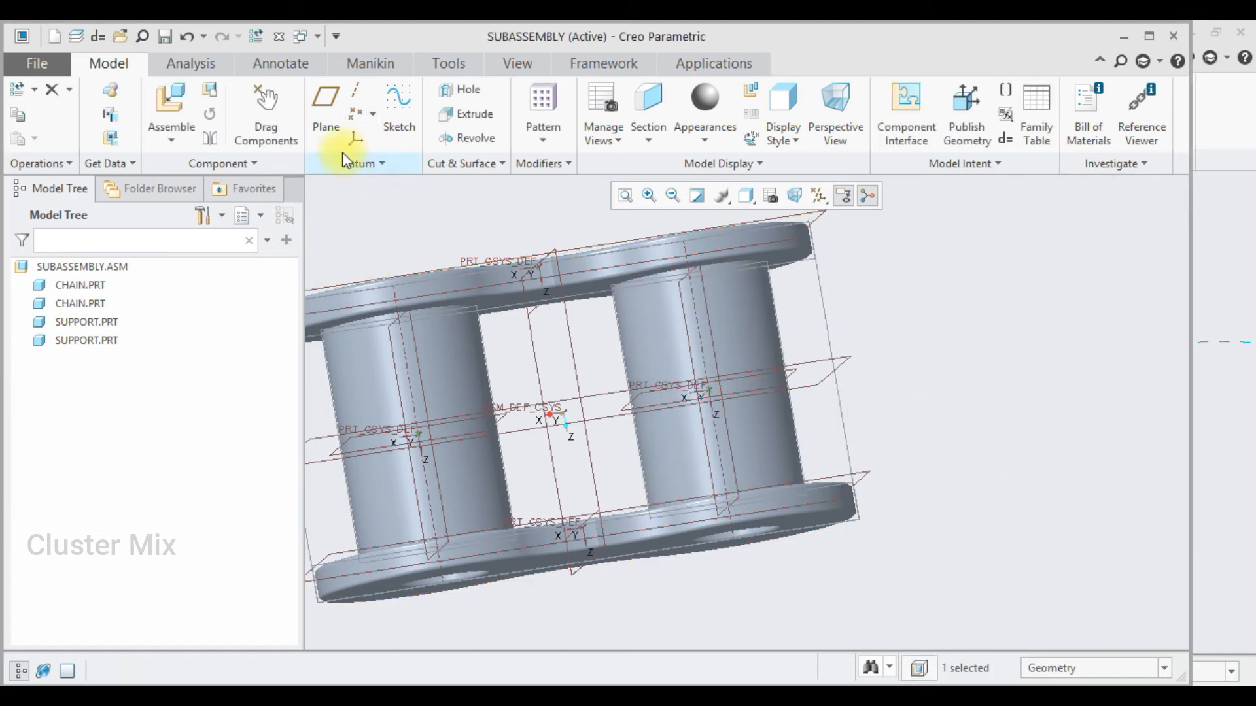
{"action": "left_click", "coordinate": [279, 39]}
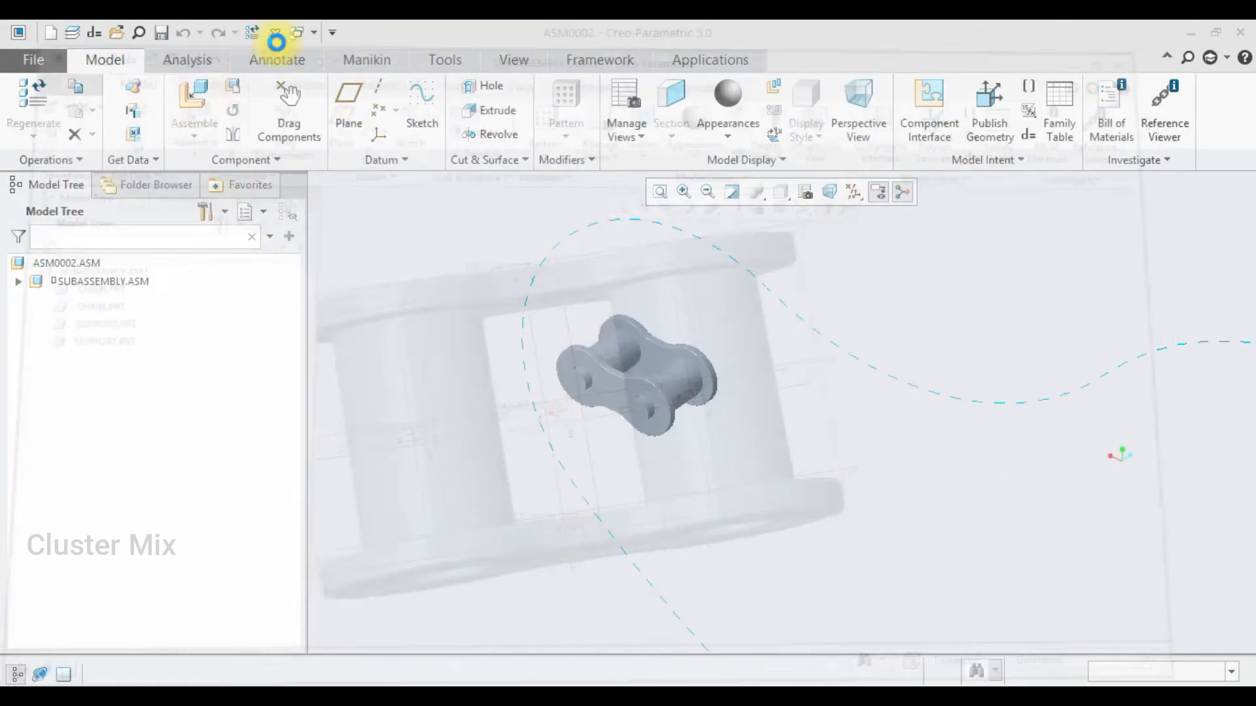
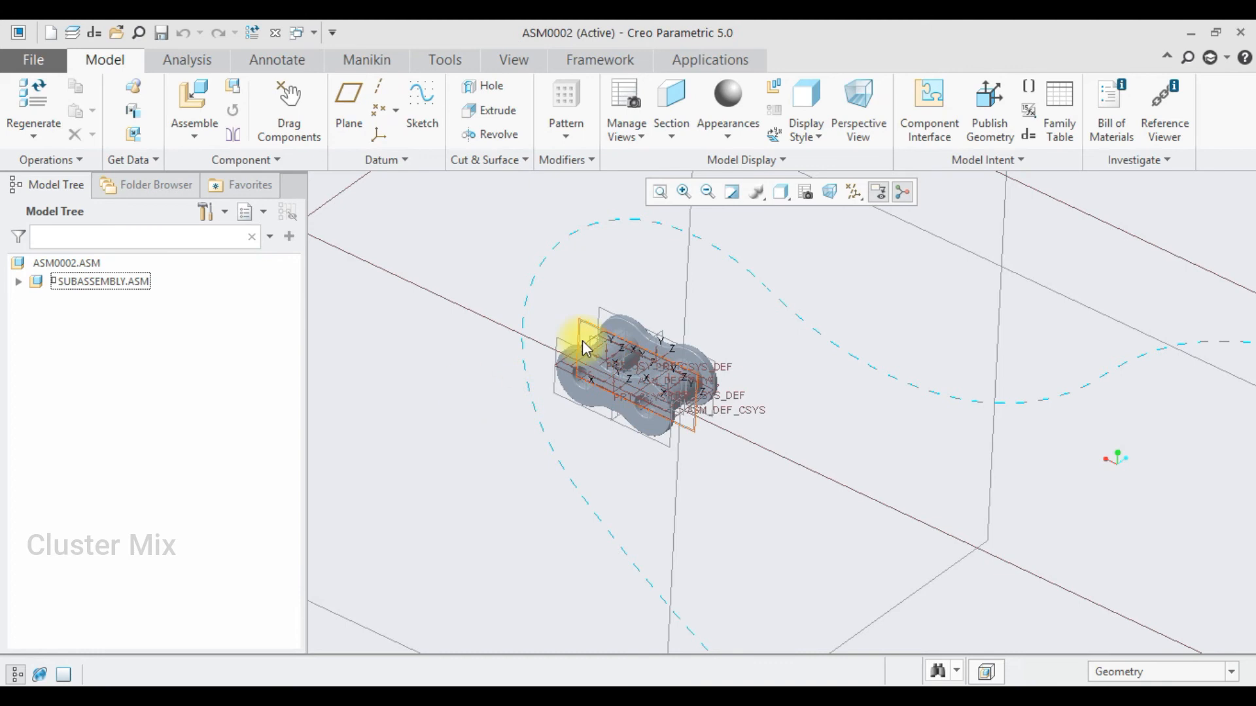
Redefine the SUBASSEMBLY placement with a Planar connection, making the link's lengthwise middle plane coincident with the assembly plane containing the chain path.
{"action": "scroll", "coordinate": [589, 347], "scroll_direction": "down", "scroll_amount": 3}
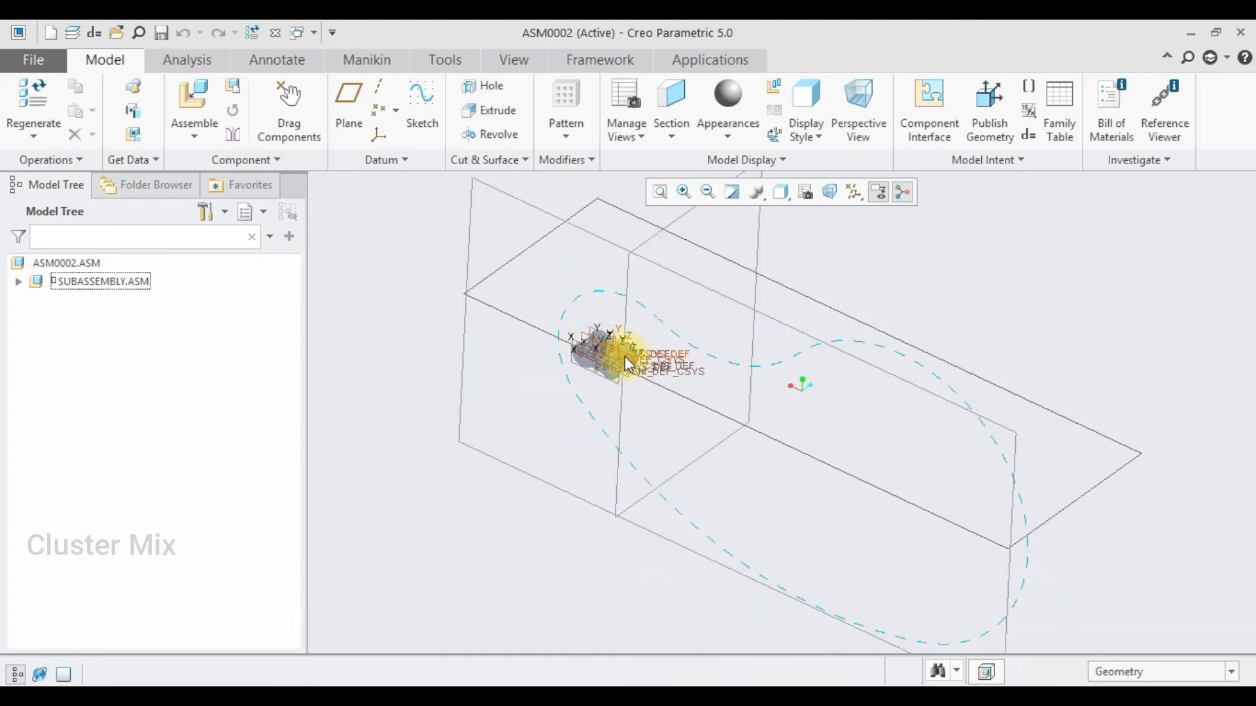
{"action": "left_click", "coordinate": [85, 281]}
{"action": "left_click", "coordinate": [132, 196]}
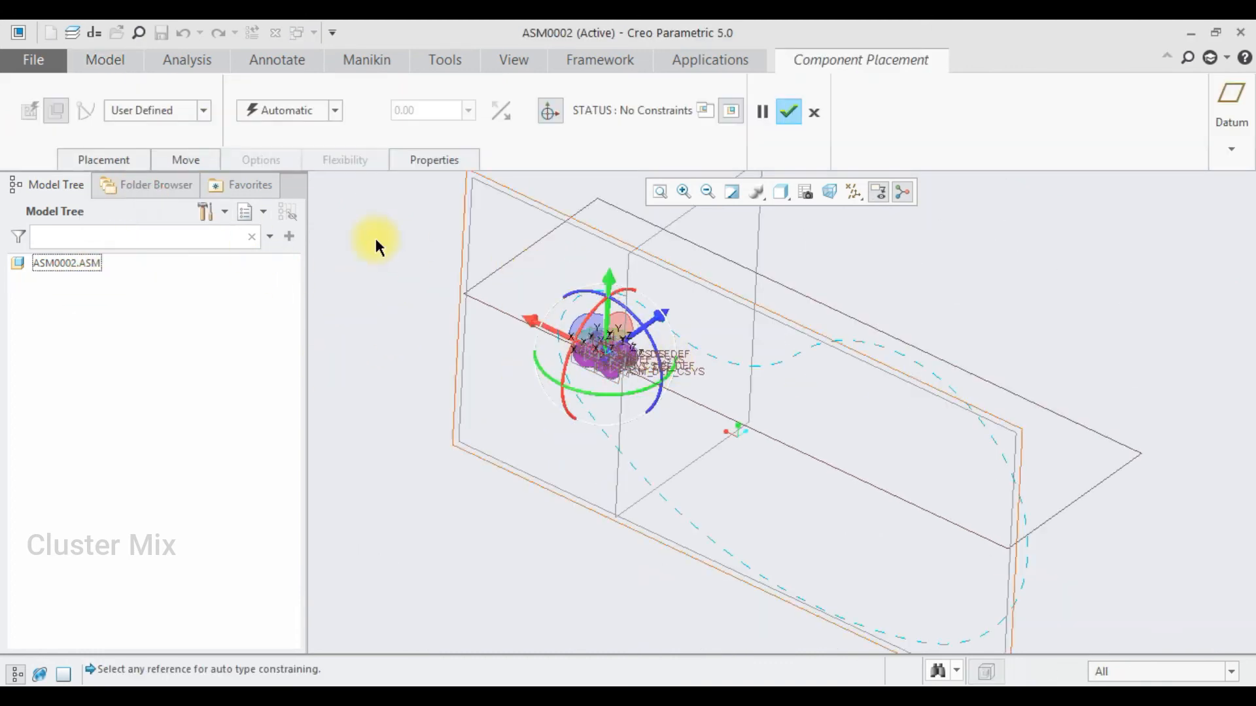
{"action": "left_click", "coordinate": [182, 118]}
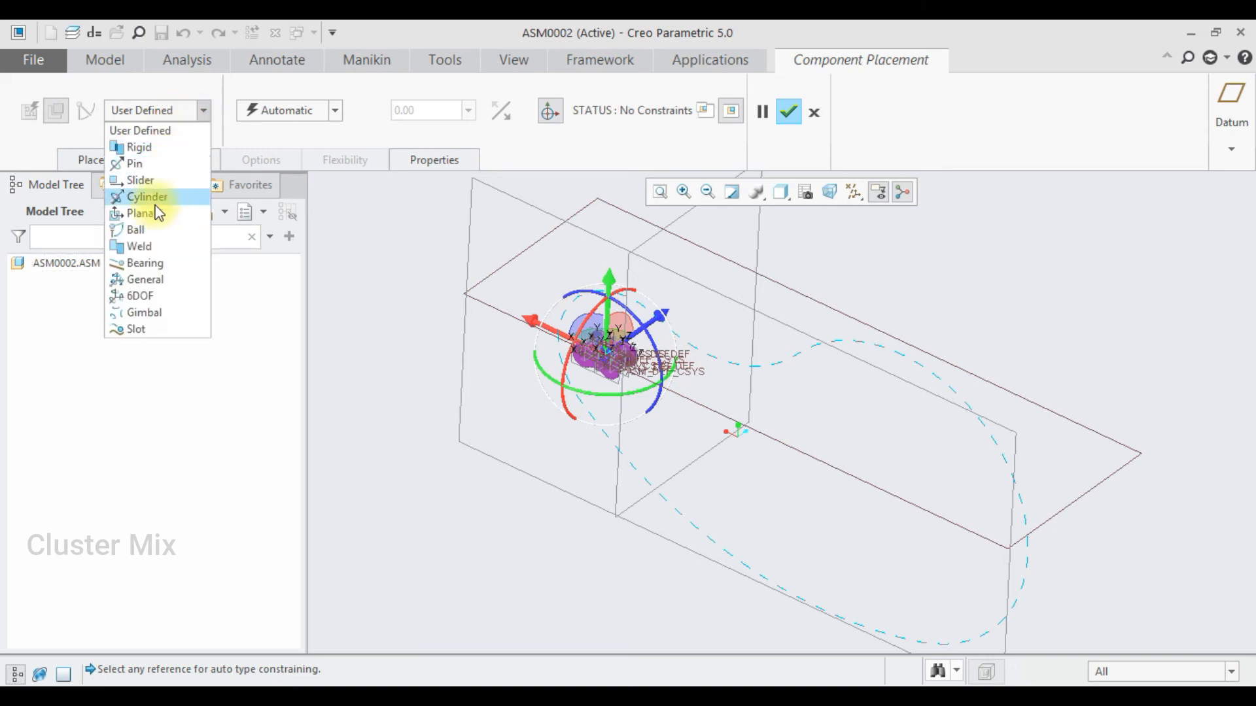
{"action": "left_click", "coordinate": [141, 200]}
{"action": "scroll", "coordinate": [601, 376], "scroll_direction": "up", "scroll_amount": 5}
{"action": "scroll", "coordinate": [601, 376], "scroll_direction": "up", "scroll_amount": 1}
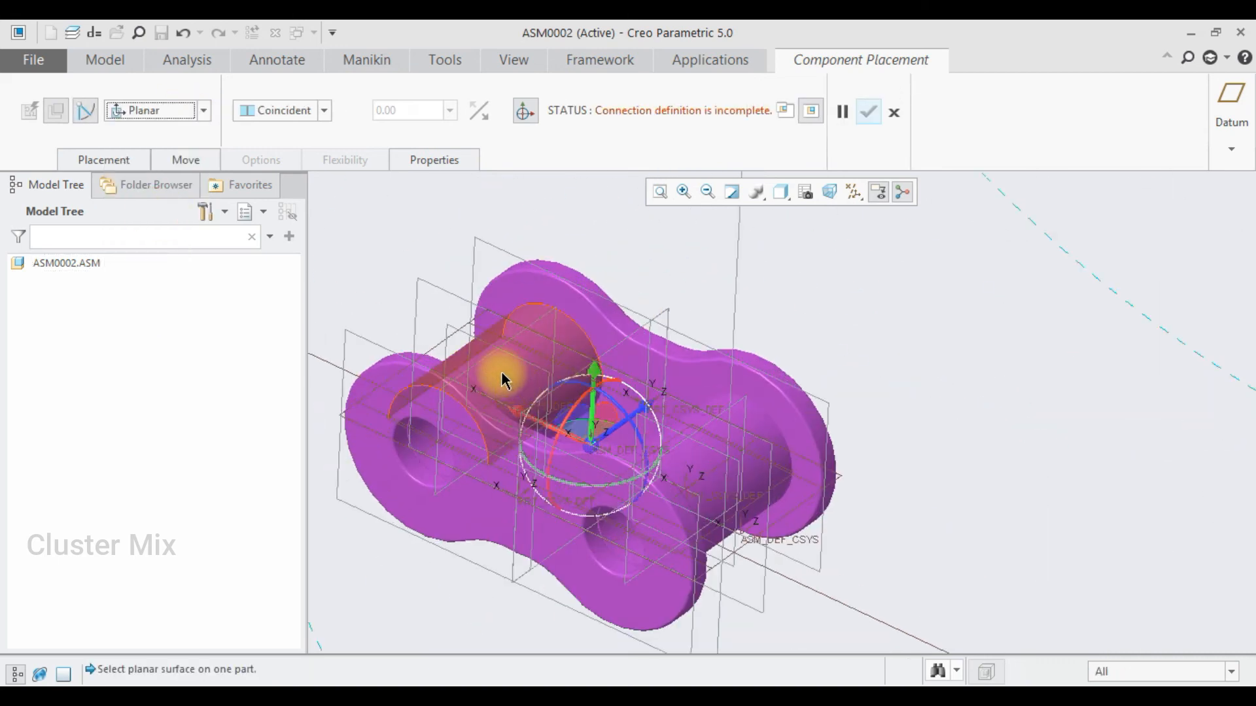
{"action": "left_click", "coordinate": [504, 331]}
{"action": "scroll", "coordinate": [504, 331], "scroll_direction": "down", "scroll_amount": 5}
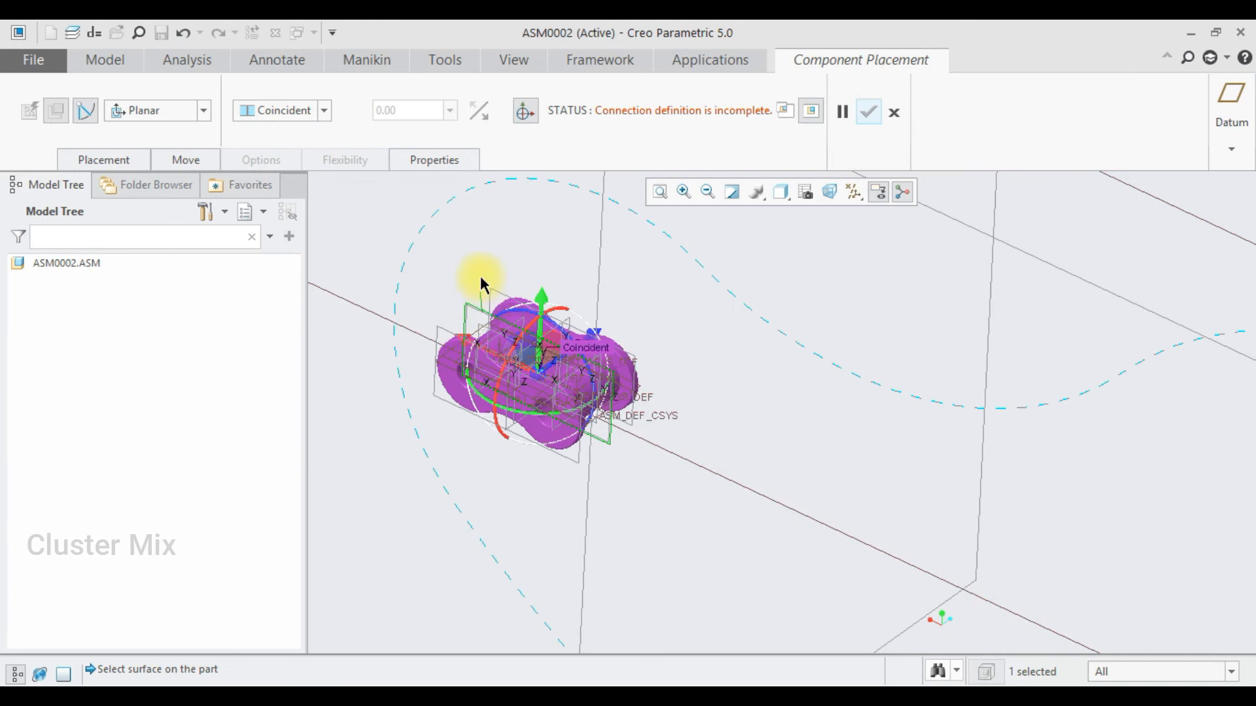
{"action": "scroll", "coordinate": [517, 199], "scroll_direction": "up", "scroll_amount": 3}
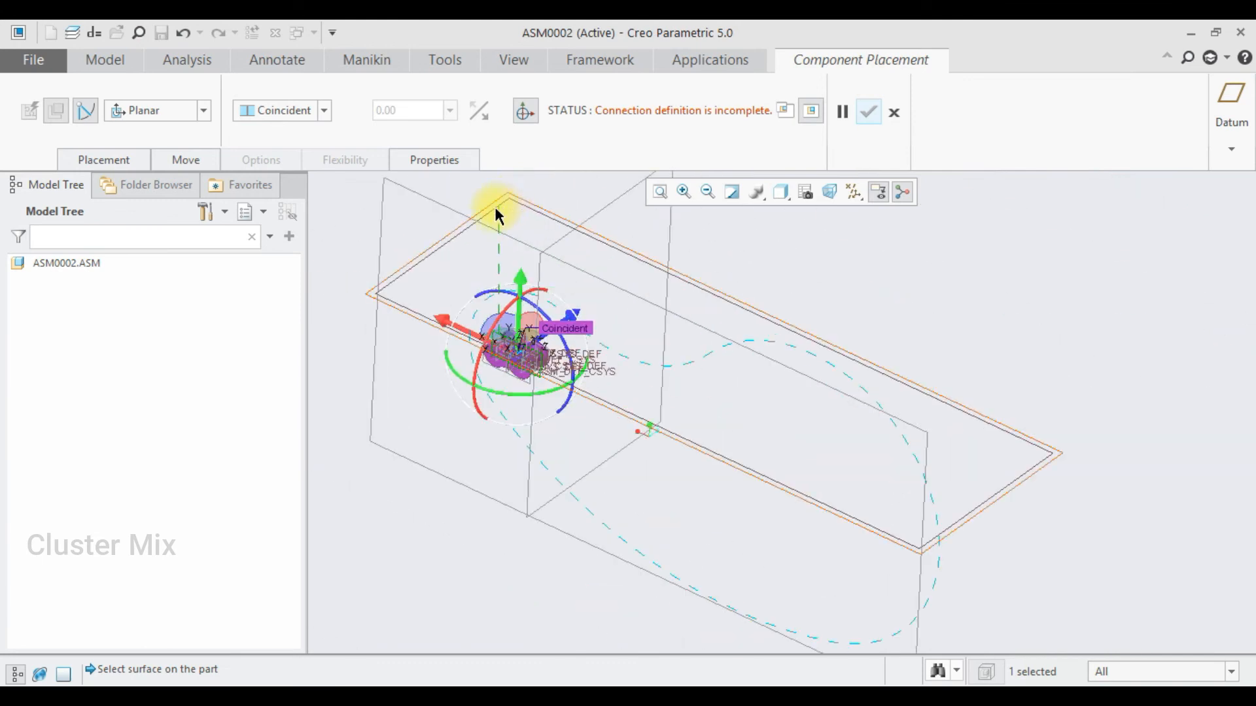
{"action": "left_click", "coordinate": [463, 219]}
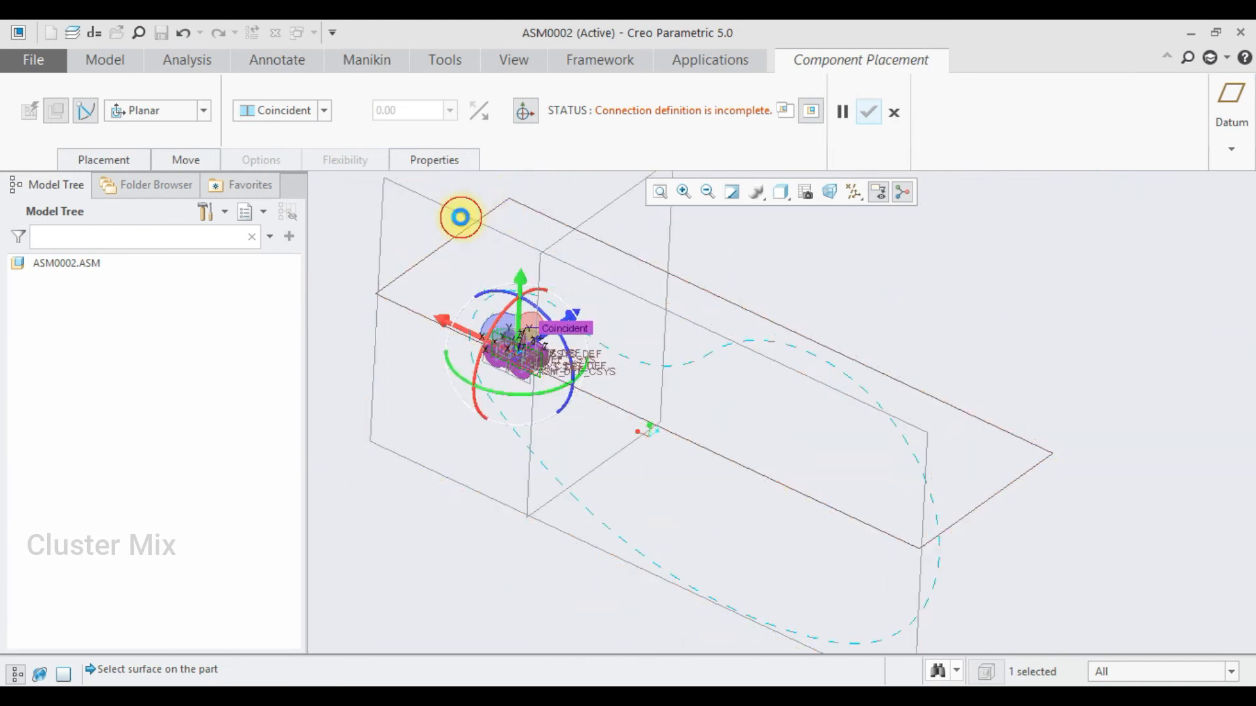
Add a Slot connection to the link's placement and select all four segments of the closed chain path as its assembly reference.
{"action": "left_click", "coordinate": [129, 159]}
{"action": "left_click", "coordinate": [115, 336]}
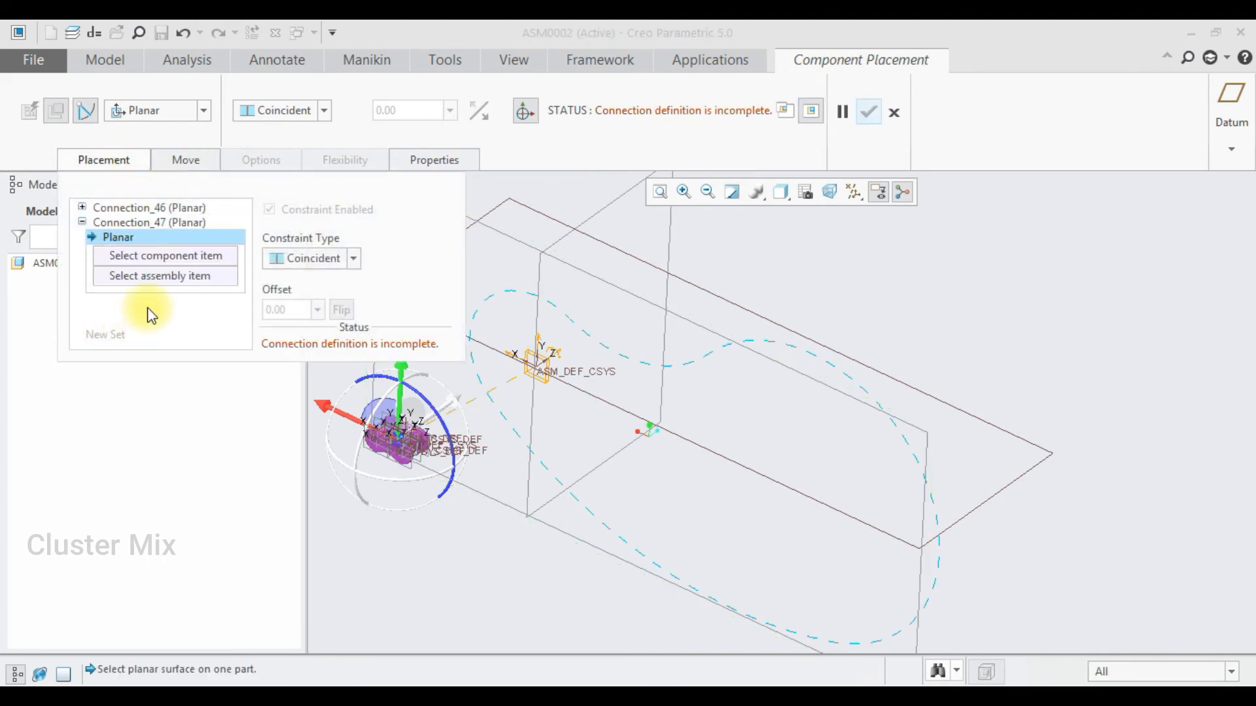
{"action": "left_click", "coordinate": [154, 111]}
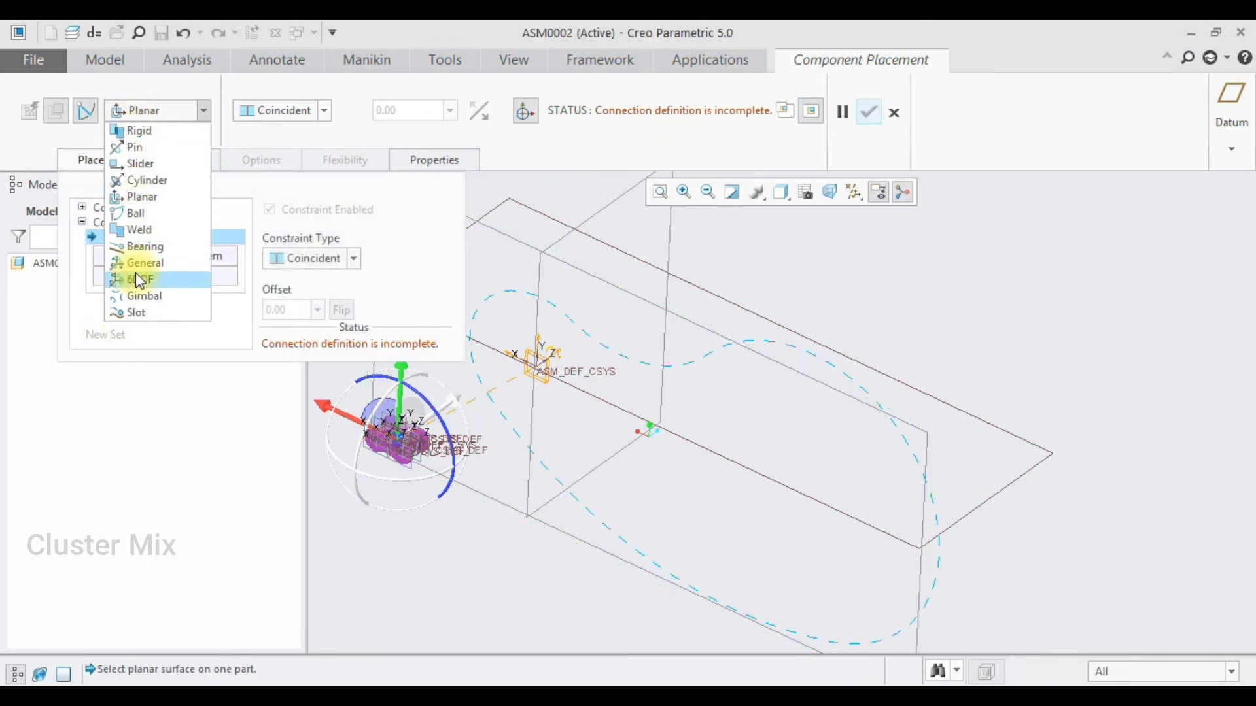
{"action": "left_click", "coordinate": [135, 314]}
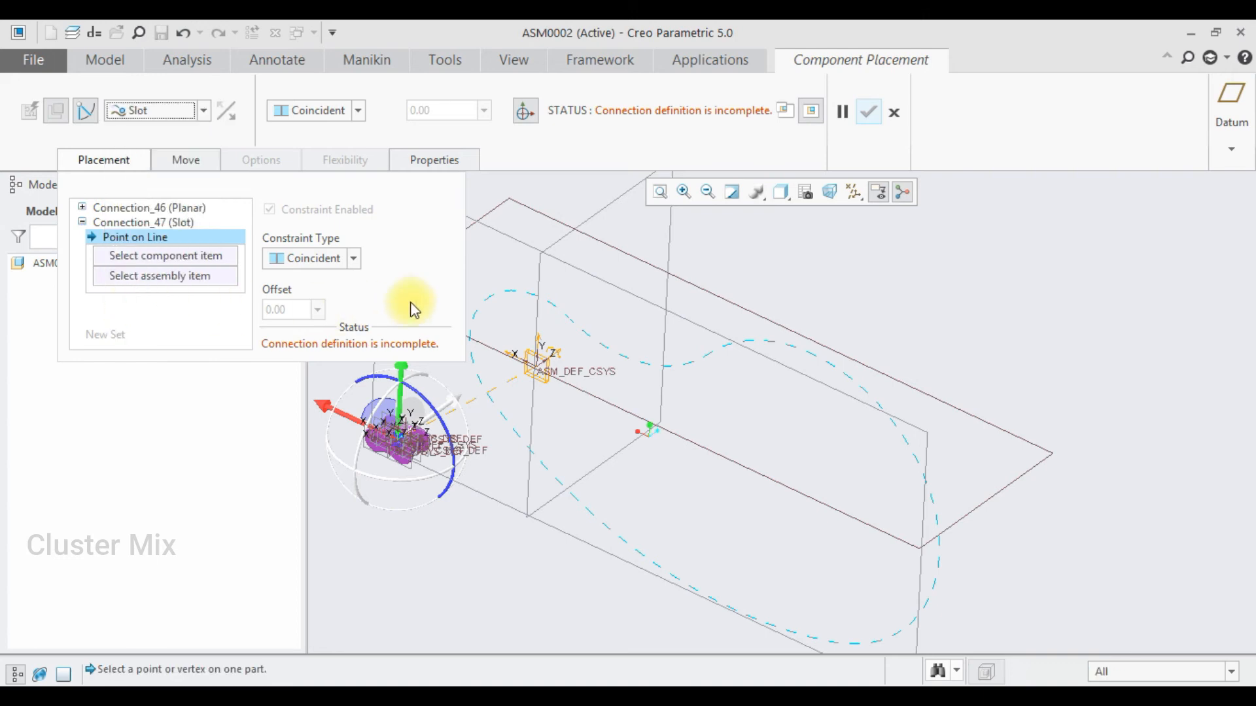
{"action": "left_click", "coordinate": [502, 284]}
{"action": "left_click", "coordinate": [601, 339], "text": "ctrl"}
{"action": "left_click", "coordinate": [768, 341], "text": "ctrl"}
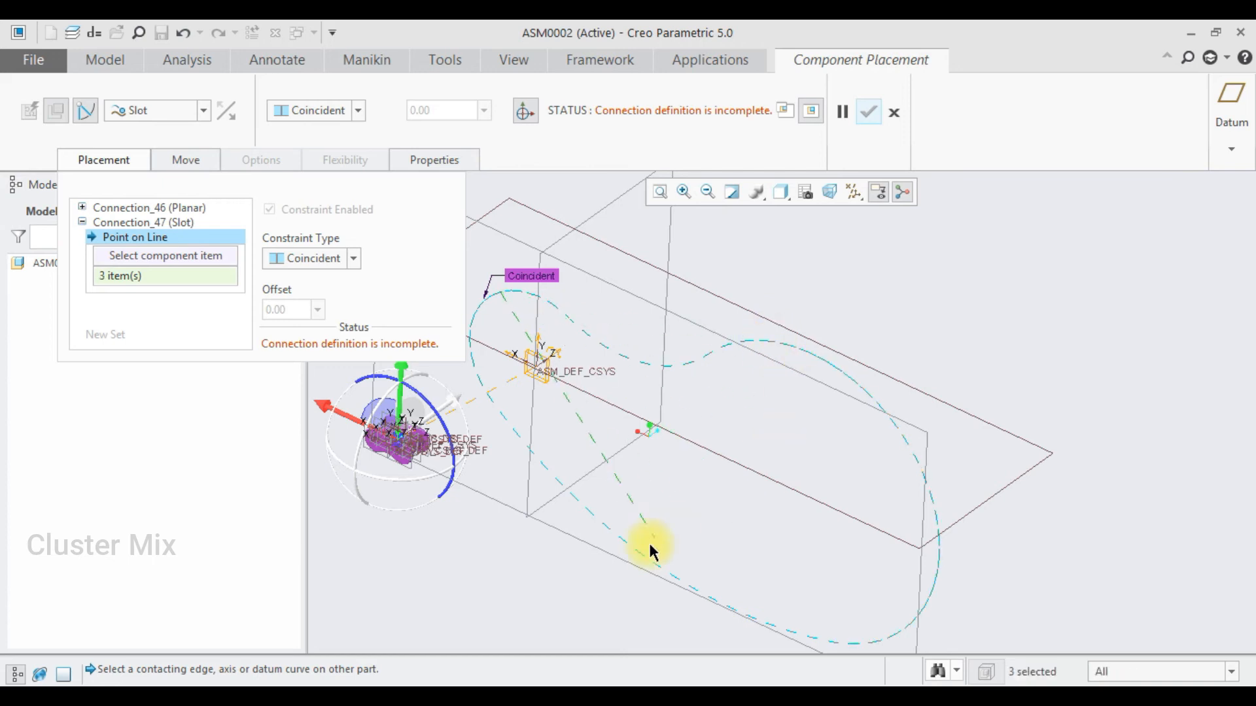
{"action": "left_click", "coordinate": [615, 540], "text": "ctrl"}
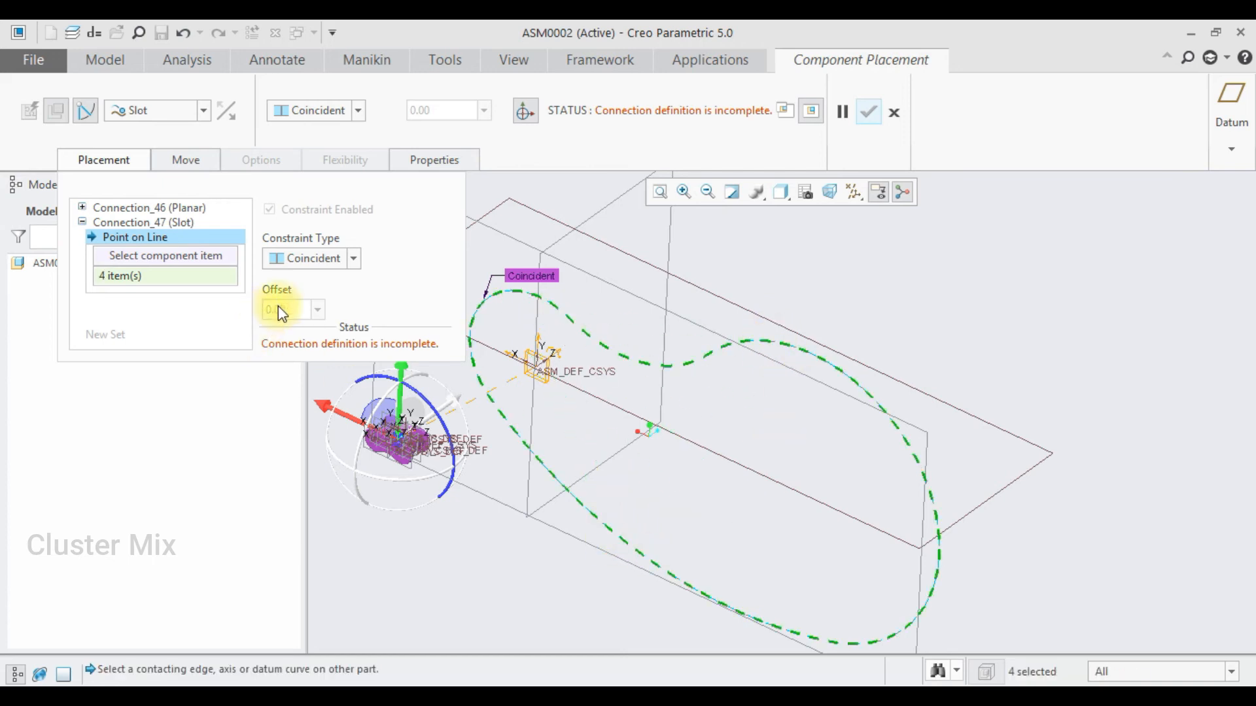
Select the link's datum point APNT0 as the component reference of the Slot connection.
{"action": "scroll", "coordinate": [366, 432], "scroll_direction": "down", "scroll_amount": 6}
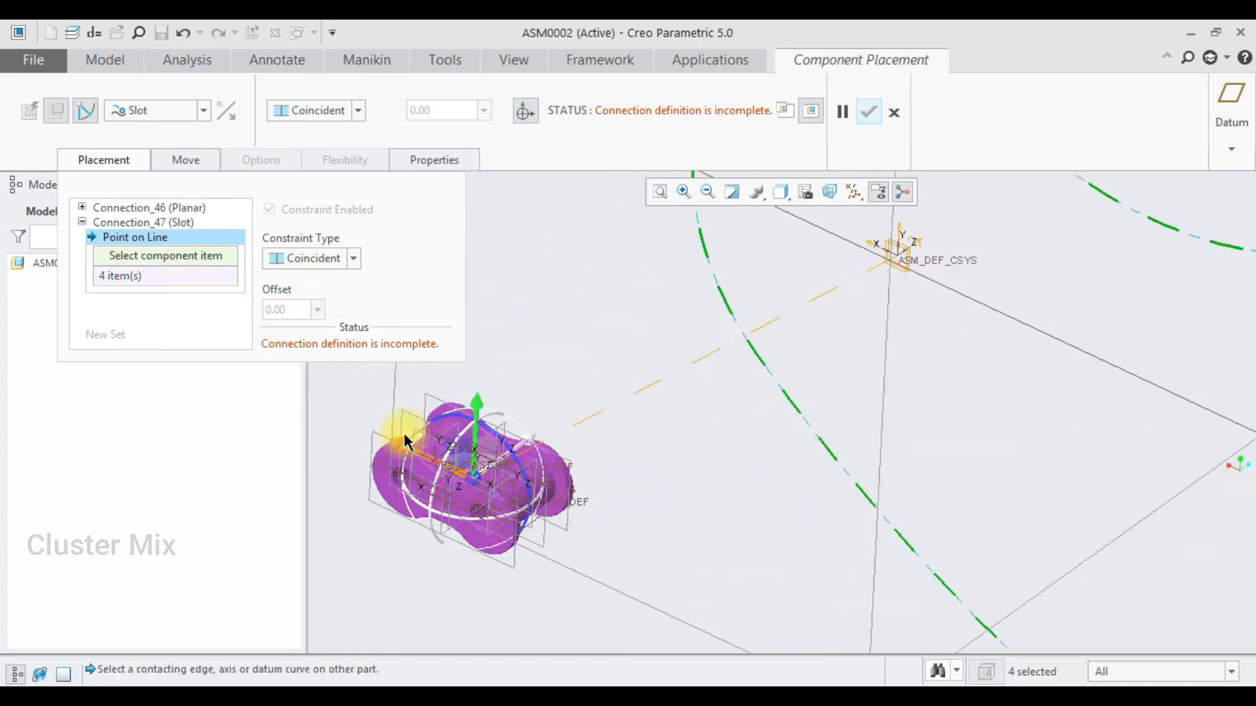
{"action": "left_click", "coordinate": [478, 499]}
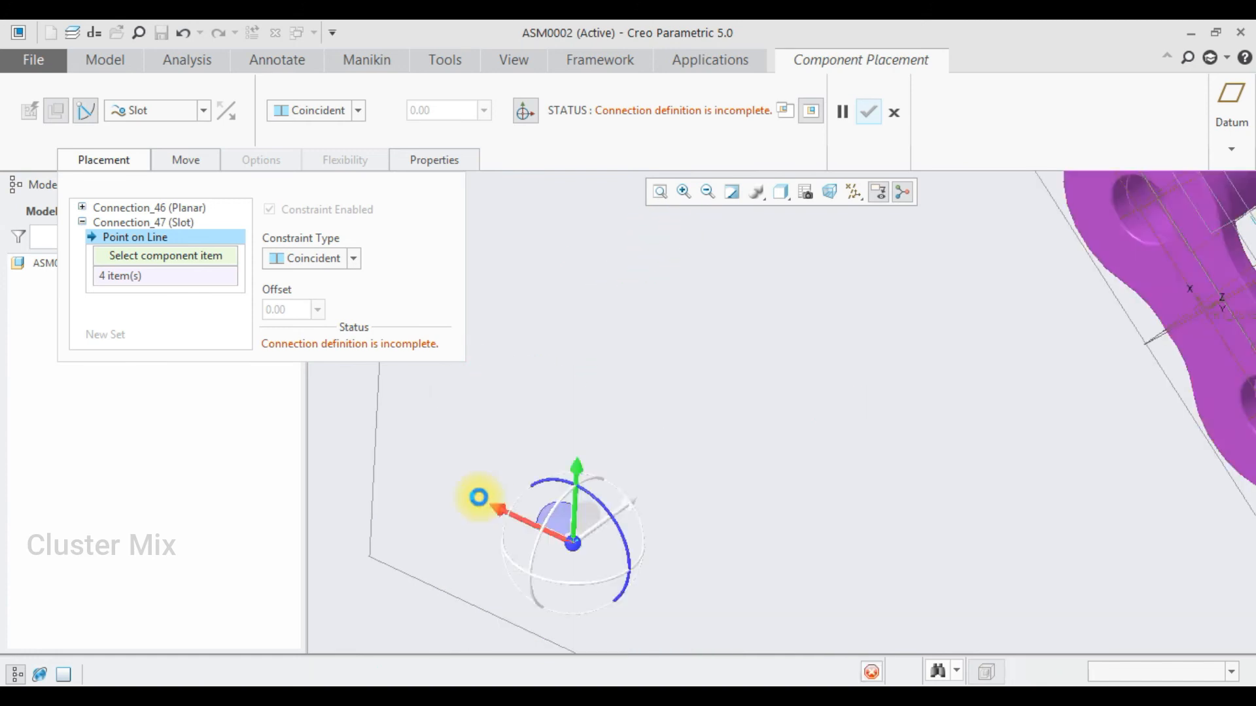
{"action": "scroll", "coordinate": [563, 439], "scroll_direction": "up", "scroll_amount": 5}
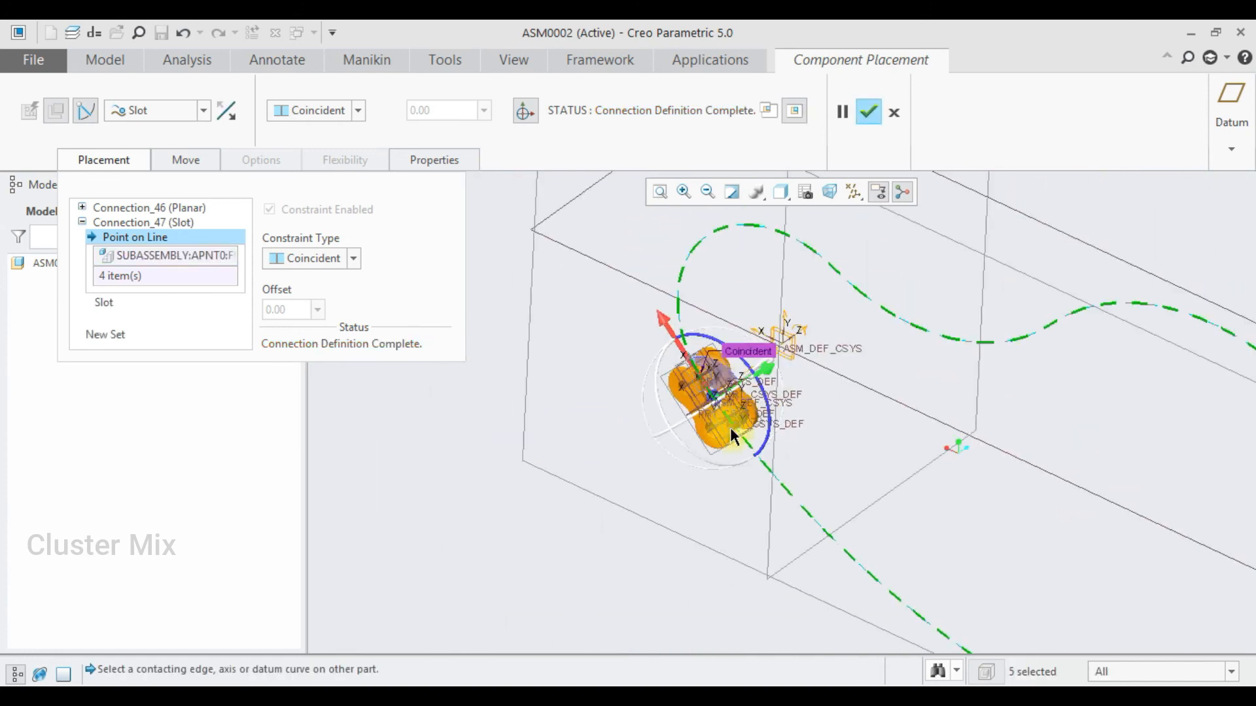
{"action": "scroll", "coordinate": [733, 426], "scroll_direction": "up", "scroll_amount": 1}
{"action": "scroll", "coordinate": [762, 409], "scroll_direction": "down", "scroll_amount": 1}
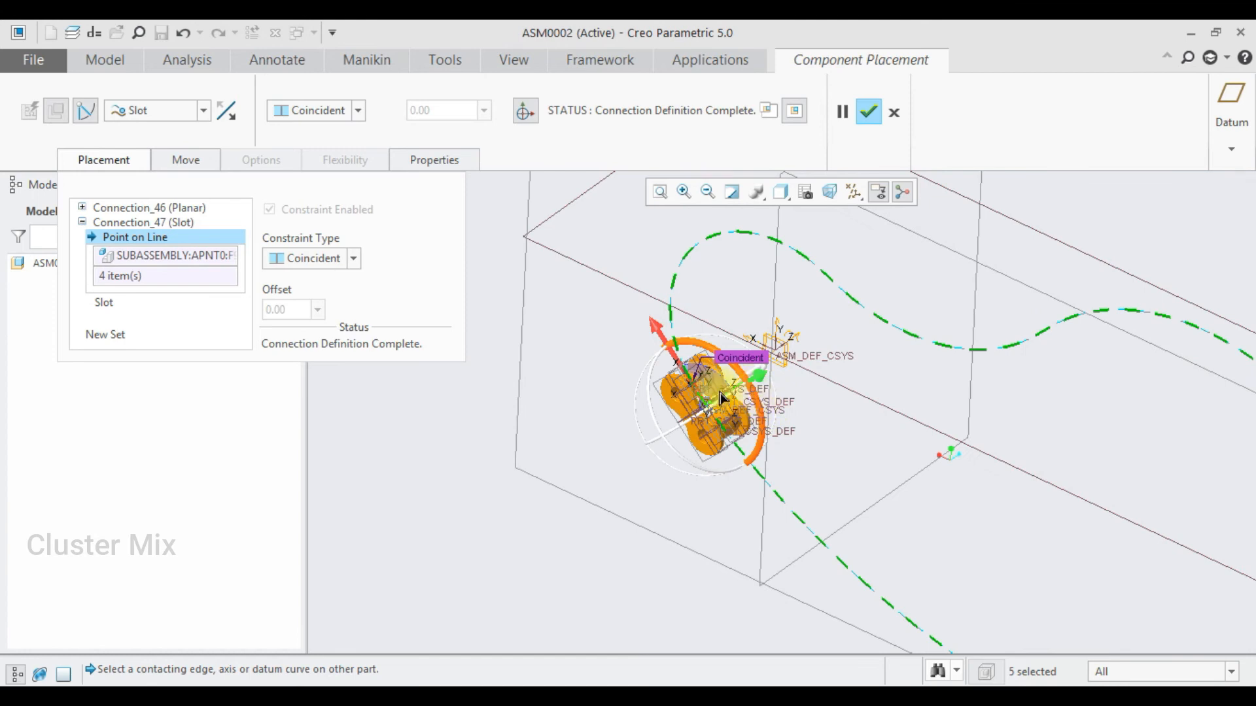
Add another Slot connection set to the link and select all four path segments as its assembly reference.
{"action": "left_click", "coordinate": [110, 335]}
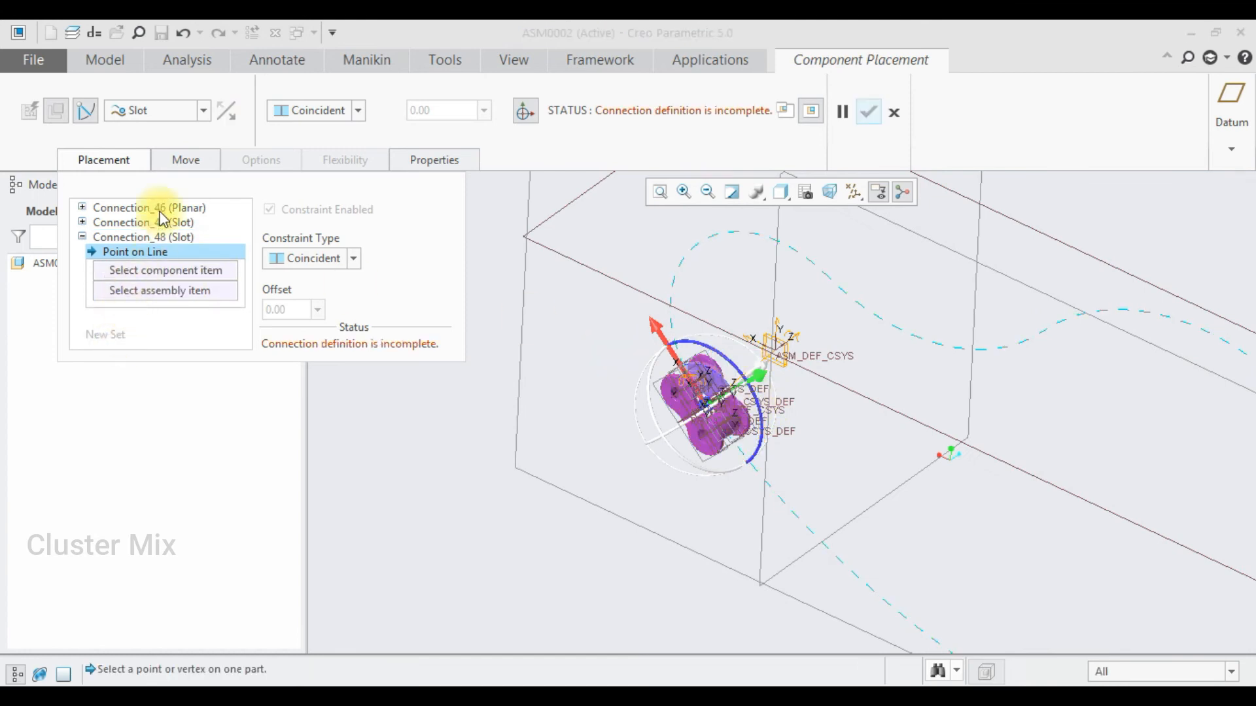
{"action": "scroll", "coordinate": [733, 448], "scroll_direction": "down", "scroll_amount": 4}
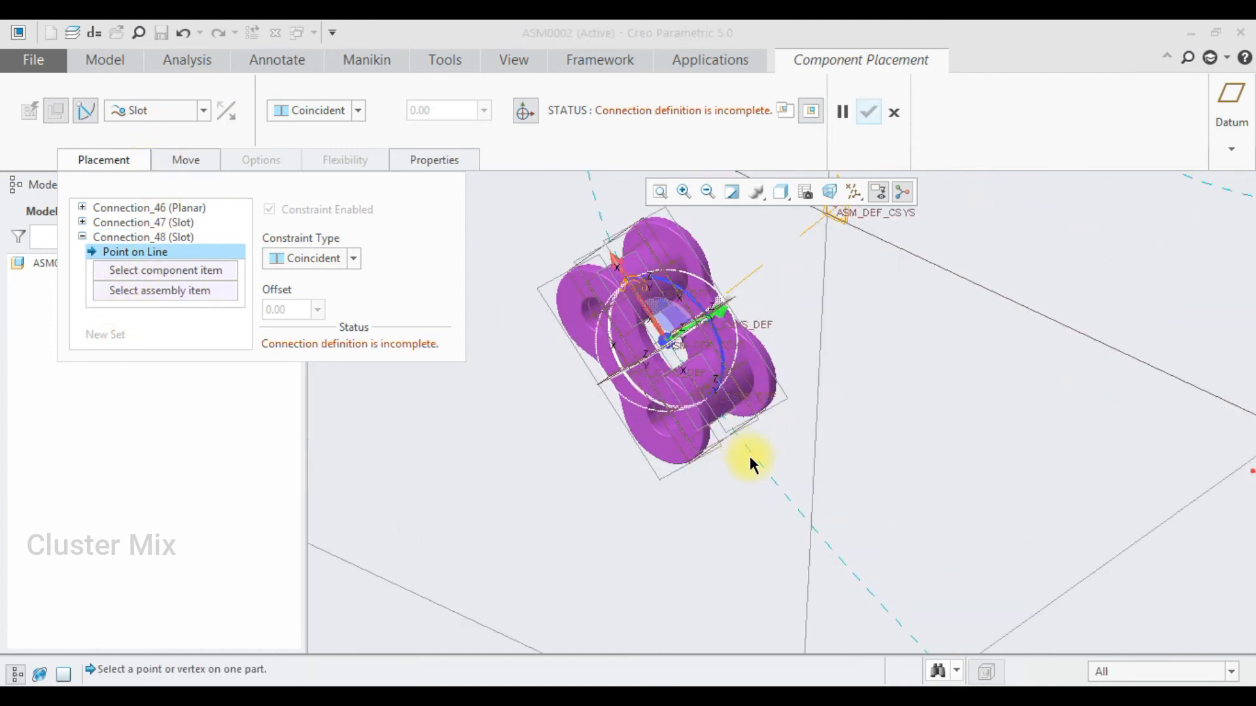
{"action": "left_click", "coordinate": [763, 466]}
{"action": "scroll", "coordinate": [743, 488], "scroll_direction": "up", "scroll_amount": 3}
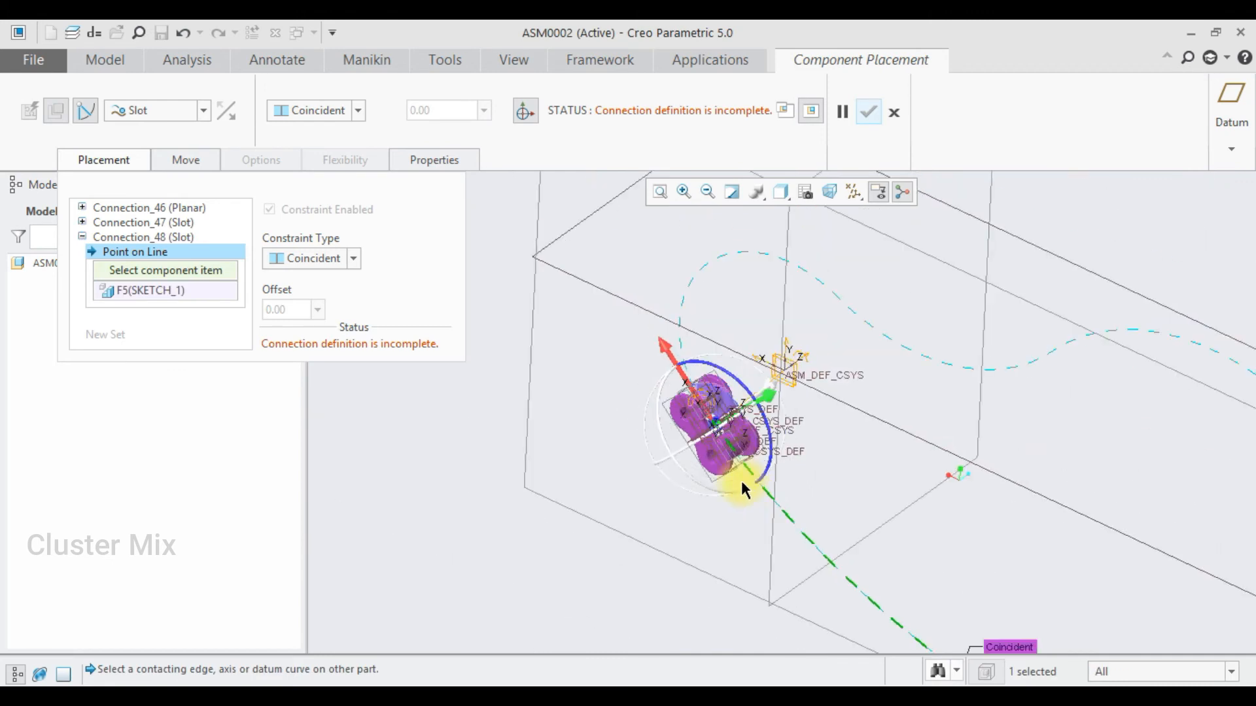
{"action": "left_click", "coordinate": [701, 269]}
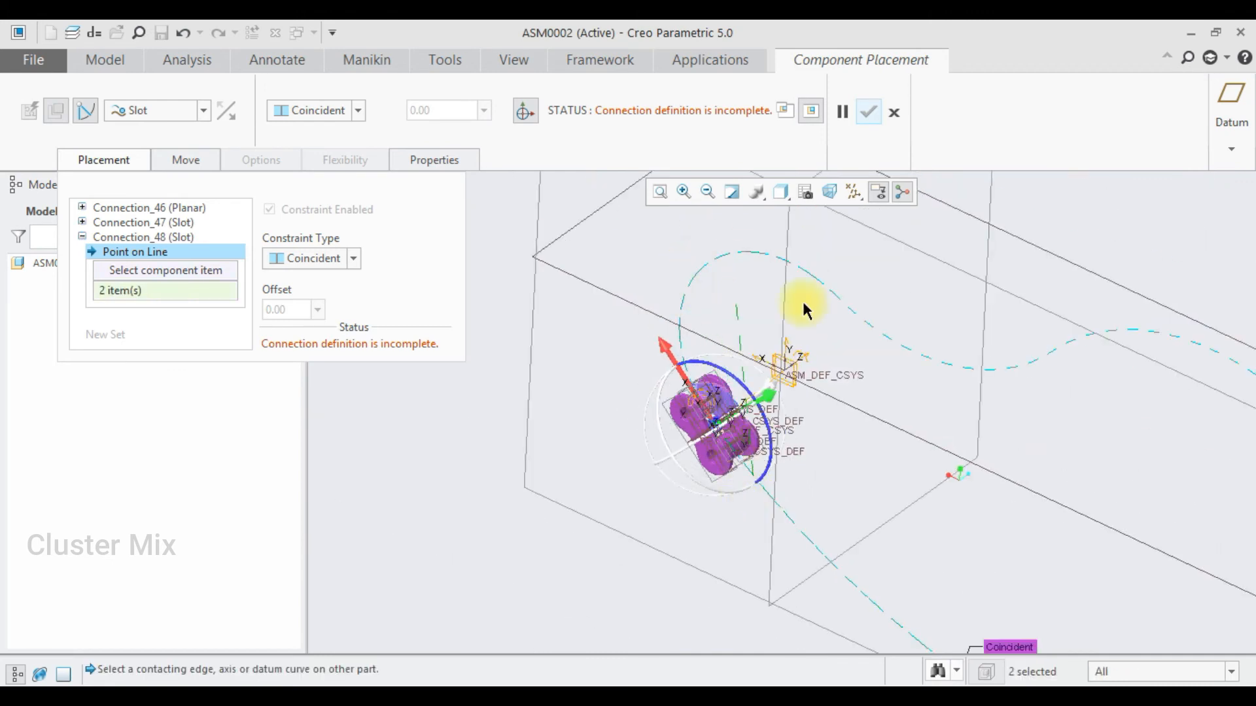
{"action": "left_click", "coordinate": [957, 365]}
{"action": "scroll", "coordinate": [952, 361], "scroll_direction": "up", "scroll_amount": 3}
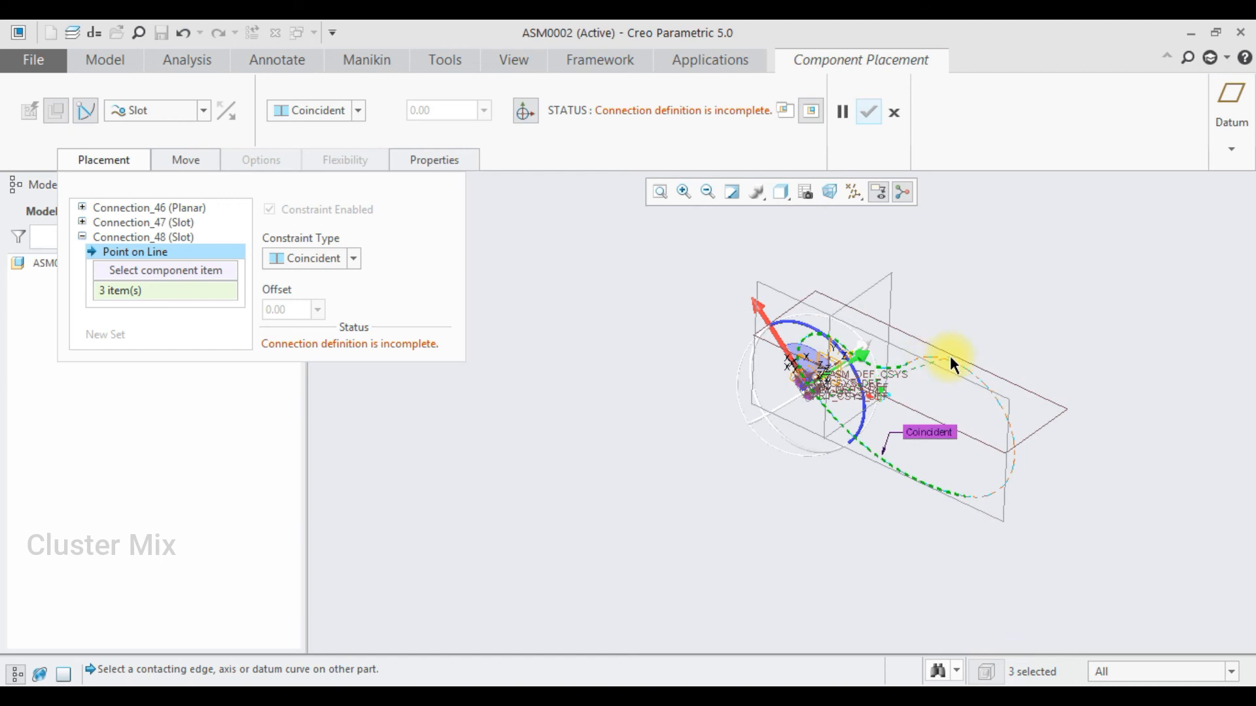
{"action": "left_click", "coordinate": [790, 409]}
{"action": "scroll", "coordinate": [801, 401], "scroll_direction": "down", "scroll_amount": 5}
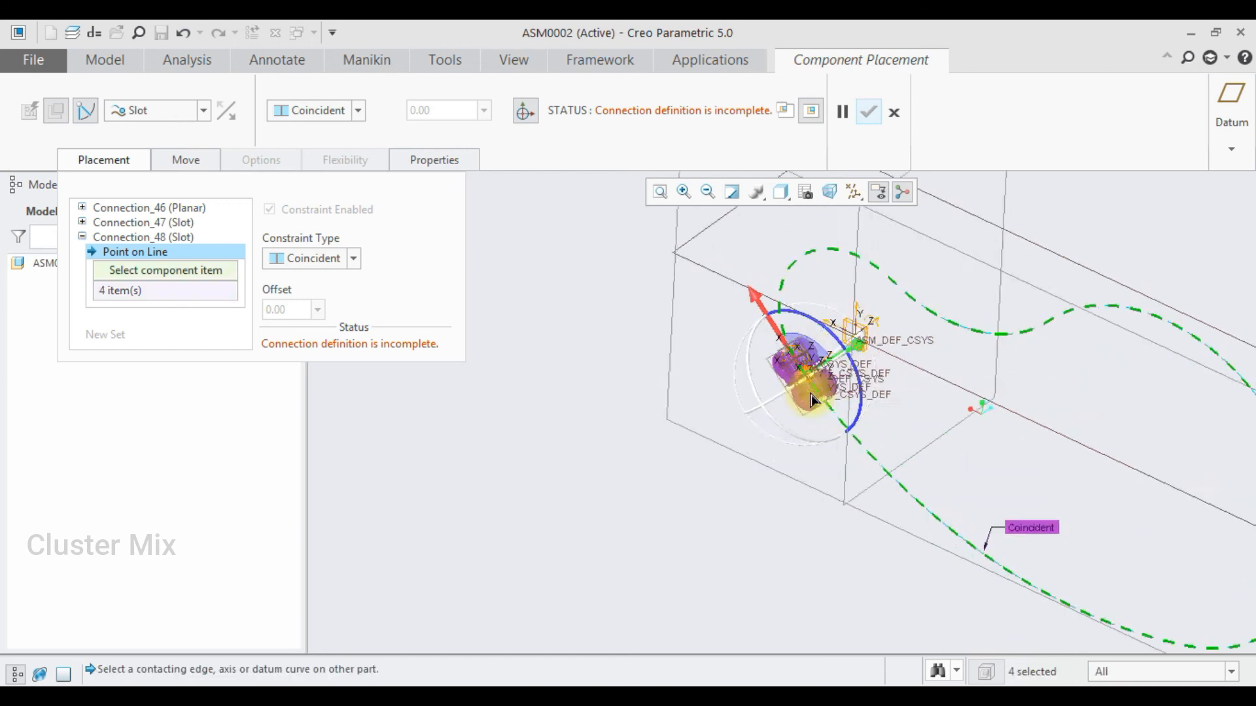
Use datum point APNT1 as the component reference of the second Slot connection and accept the link's placement.
{"action": "scroll", "coordinate": [814, 391], "scroll_direction": "down", "scroll_amount": 5}
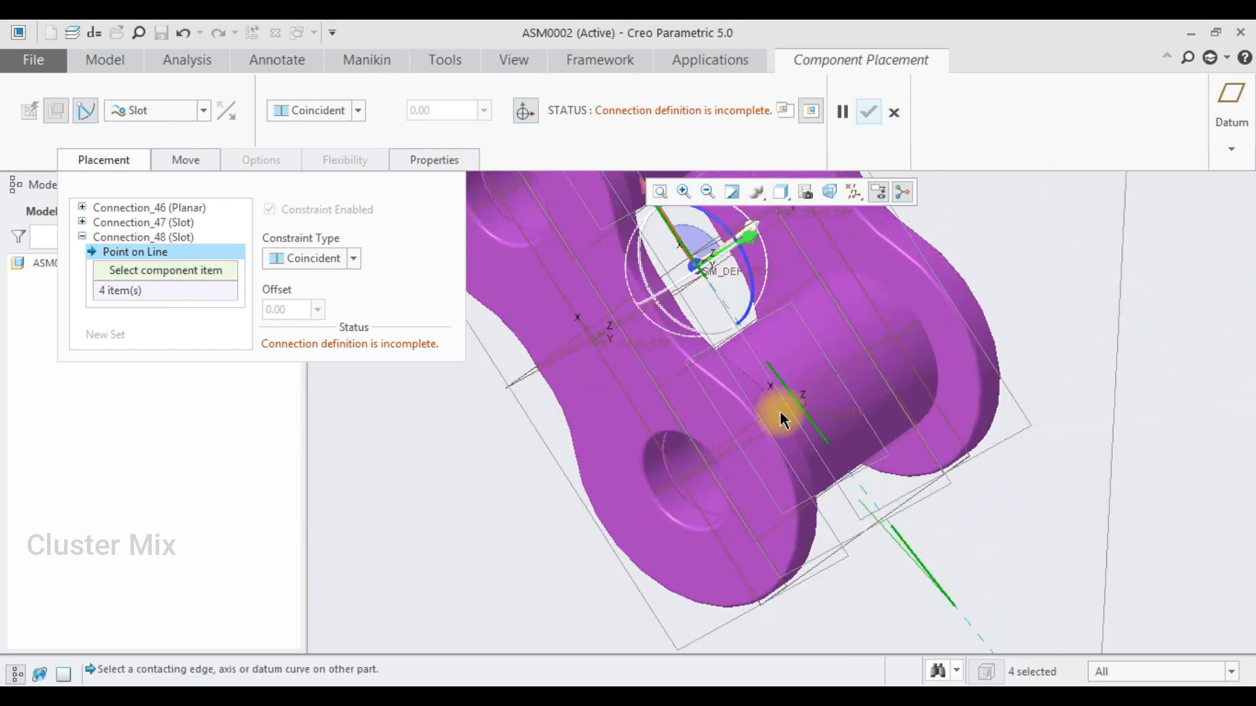
{"action": "left_click", "coordinate": [792, 412]}
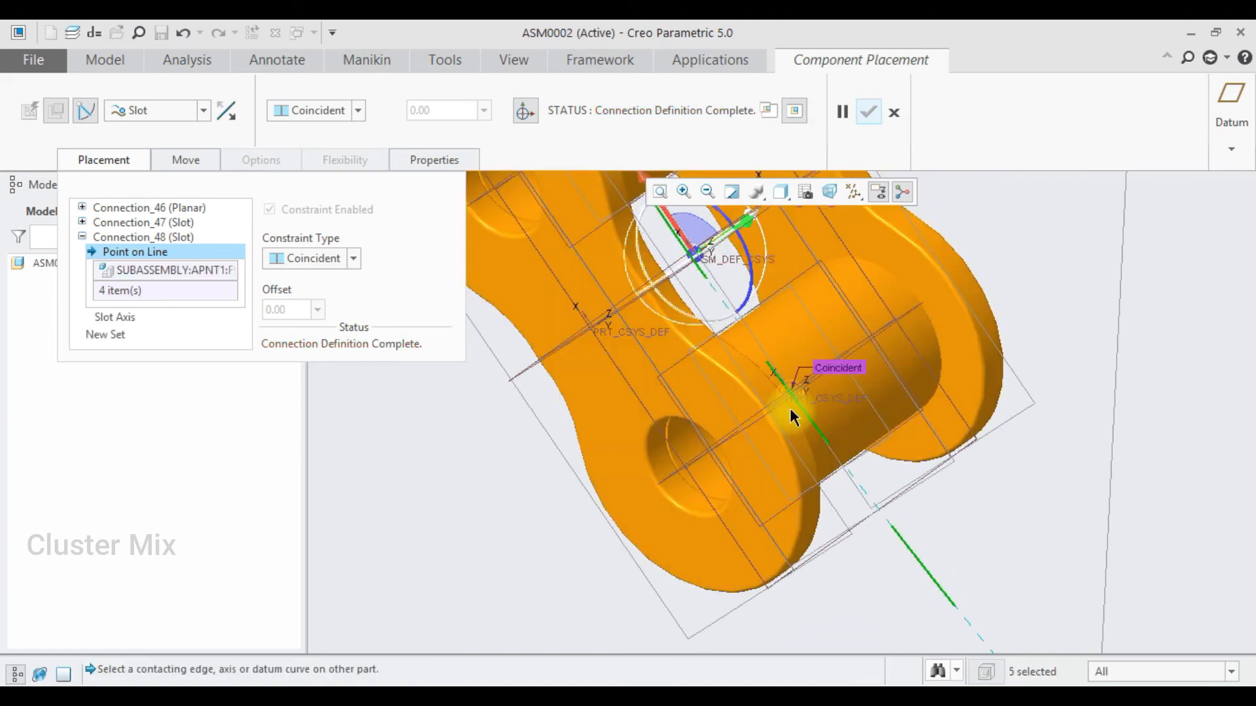
{"action": "scroll", "coordinate": [857, 437], "scroll_direction": "up", "scroll_amount": 3}
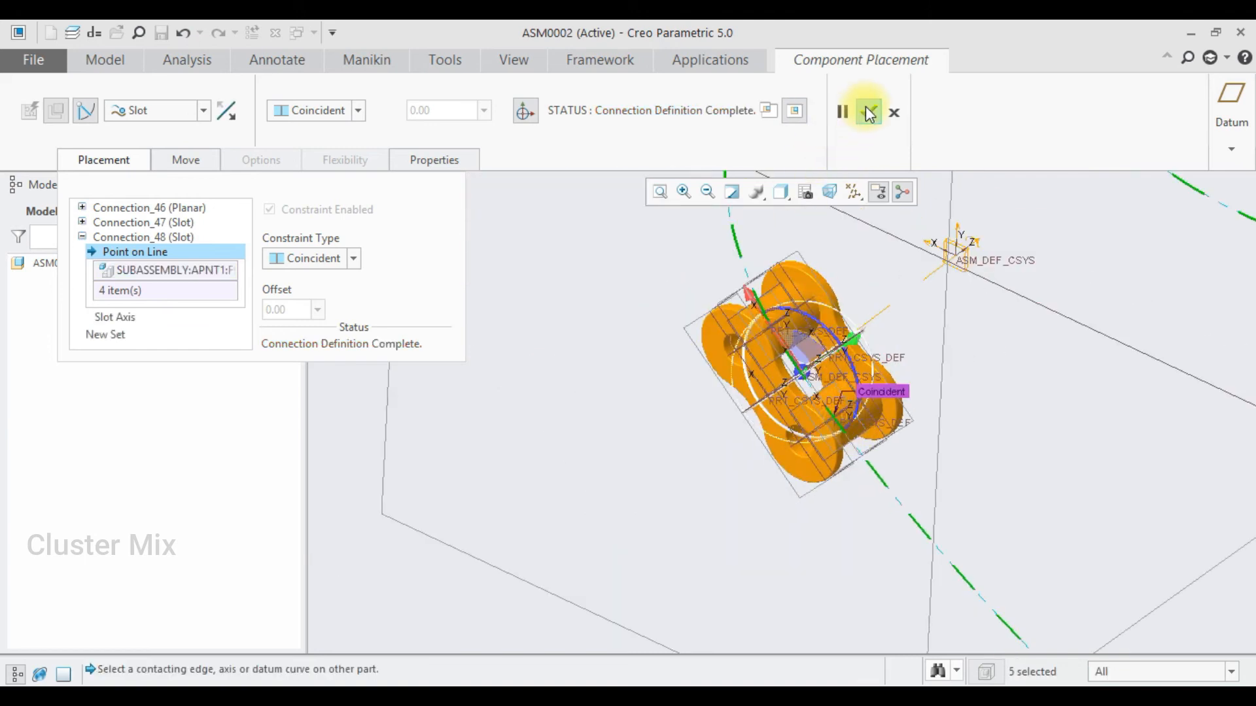
{"action": "left_click", "coordinate": [869, 112]}
Test the link's motion with Drag Components by moving it around the closed path, and leave it on the path's upper curve.
{"action": "scroll", "coordinate": [580, 477], "scroll_direction": "up", "scroll_amount": 3}
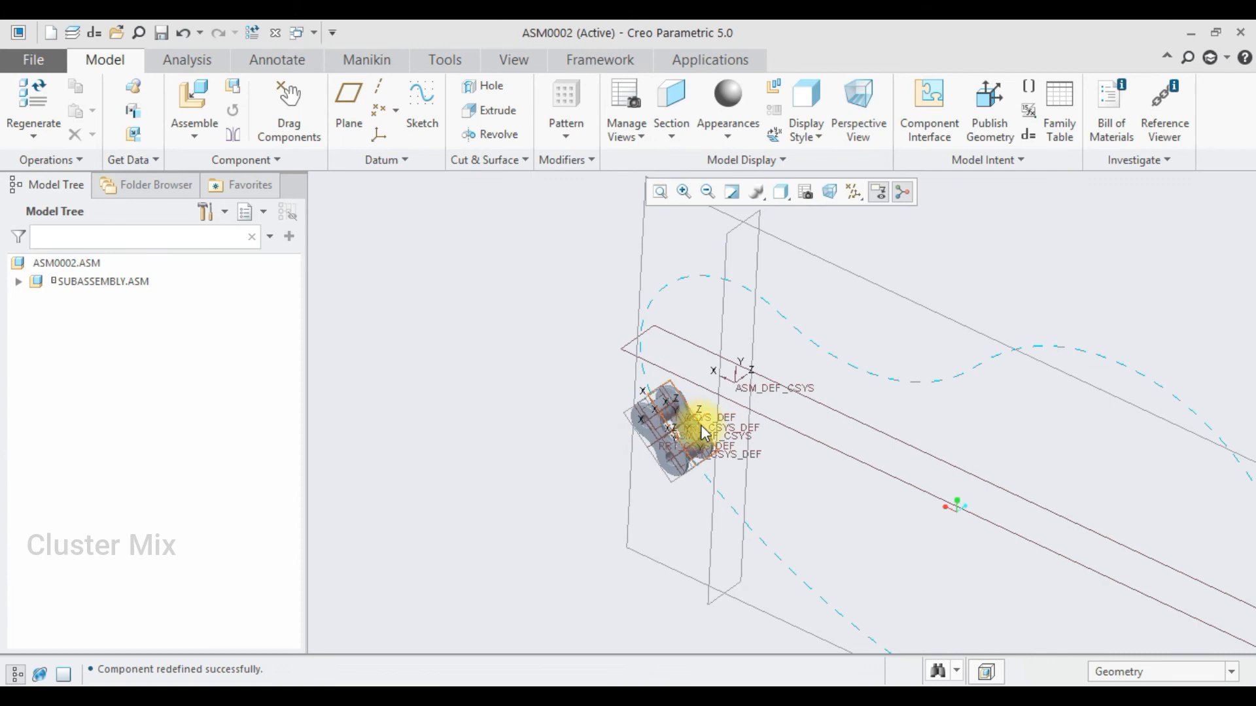
{"action": "left_click", "coordinate": [288, 108]}
{"action": "scroll", "coordinate": [661, 433], "scroll_direction": "down", "scroll_amount": 5}
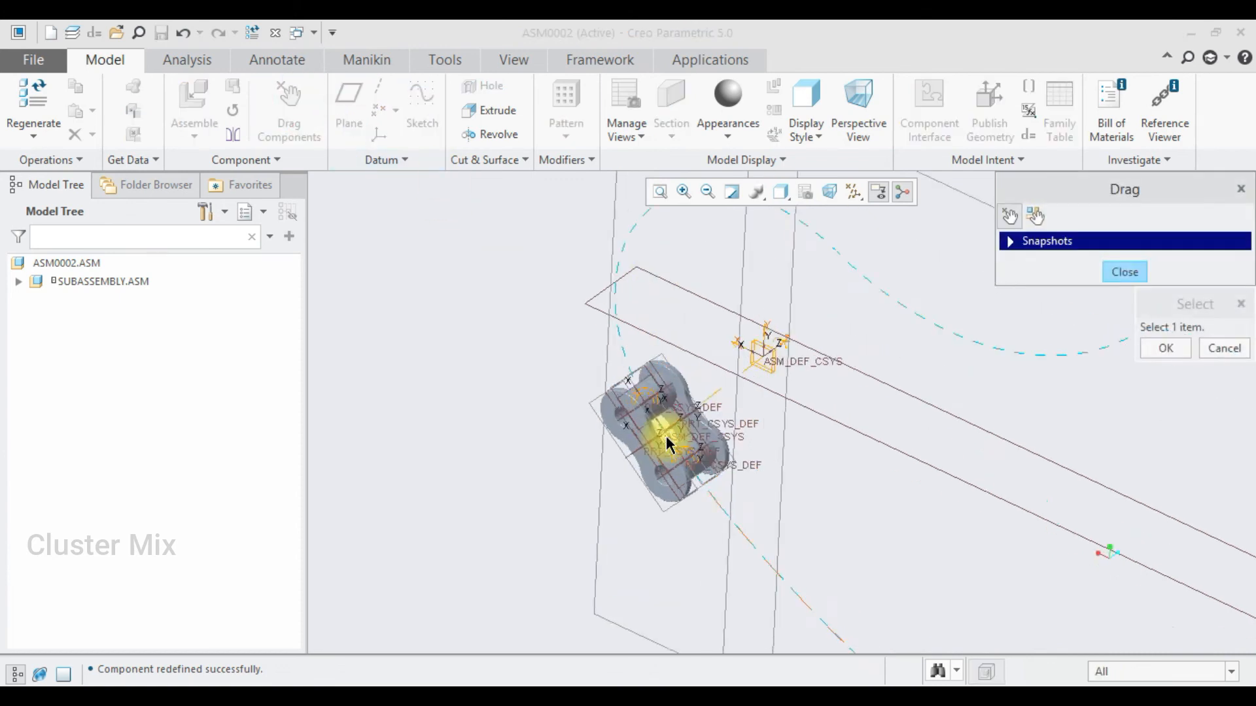
{"action": "left_click", "coordinate": [622, 438]}
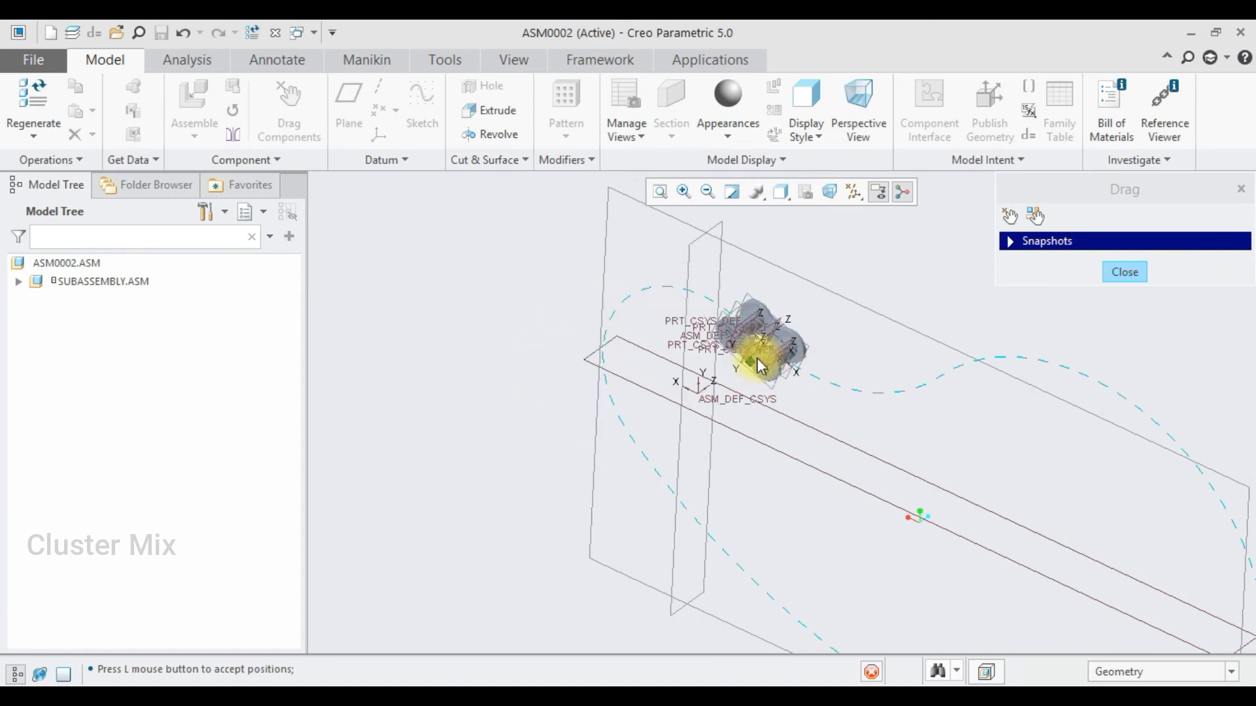
{"action": "scroll", "coordinate": [850, 383], "scroll_direction": "up", "scroll_amount": 2}
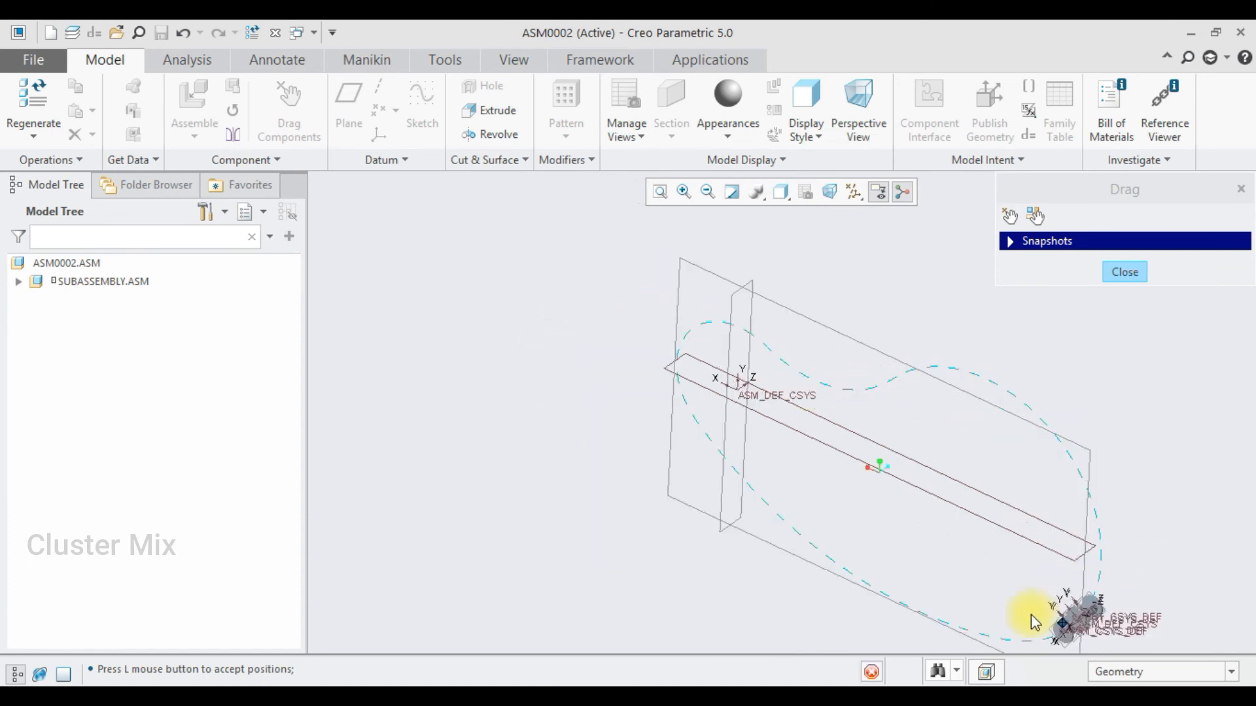
{"action": "left_click", "coordinate": [987, 428]}
{"action": "left_click", "coordinate": [1167, 349]}
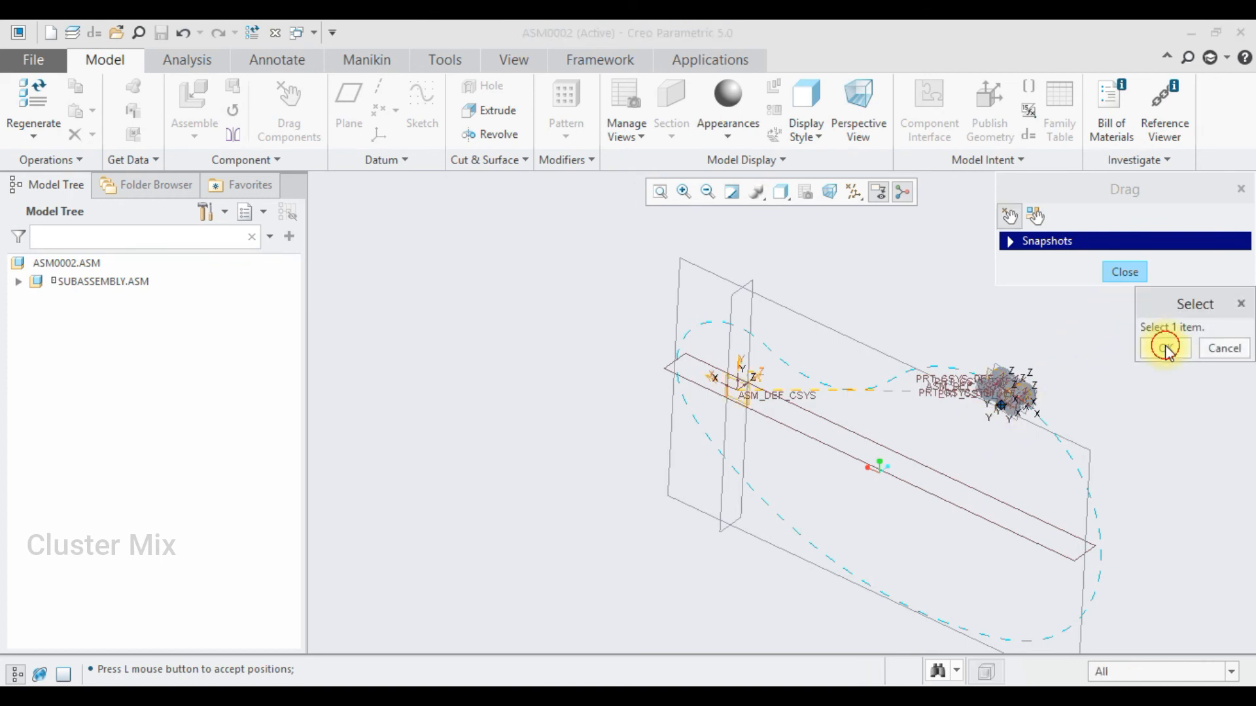
{"action": "left_click", "coordinate": [1125, 272]}
Insert a second copy of the SUBASSEMBLY chain link into the assembly.
{"action": "scroll", "coordinate": [1018, 387], "scroll_direction": "up", "scroll_amount": 2}
{"action": "scroll", "coordinate": [1051, 429], "scroll_direction": "down", "scroll_amount": 1}
{"action": "scroll", "coordinate": [1020, 438], "scroll_direction": "down", "scroll_amount": 4}
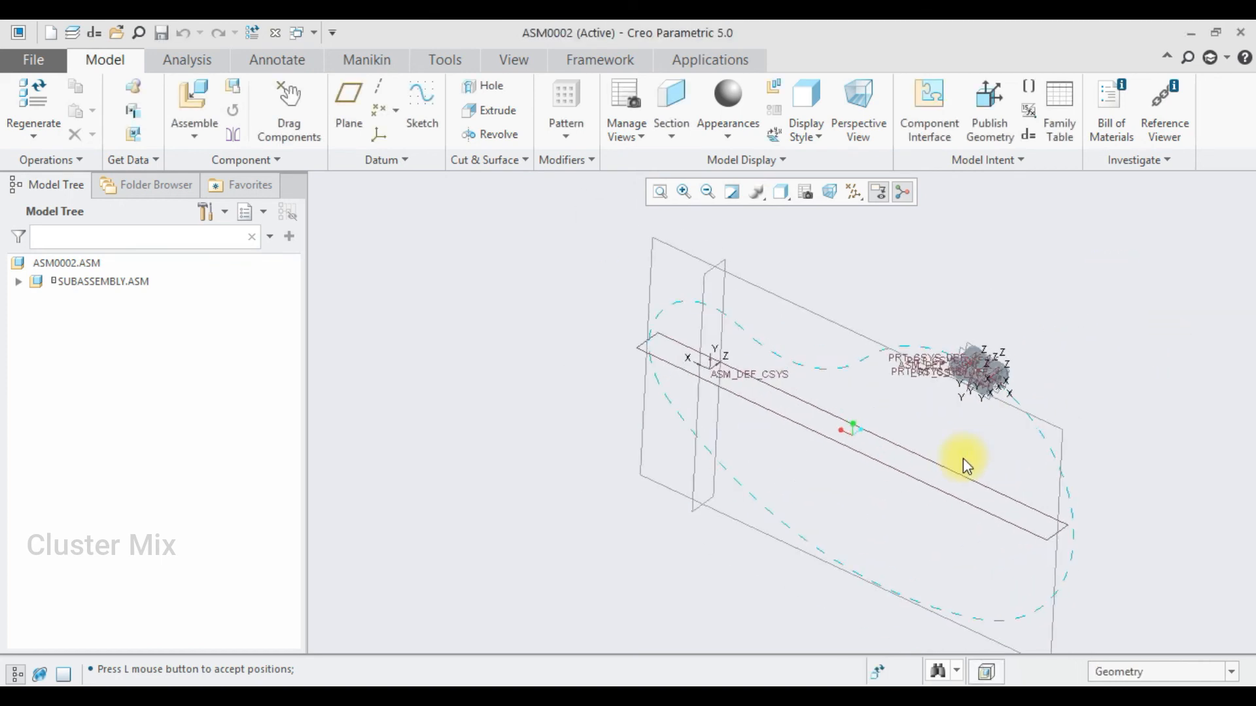
{"action": "left_click", "coordinate": [196, 104]}
{"action": "double_click", "coordinate": [454, 300]}
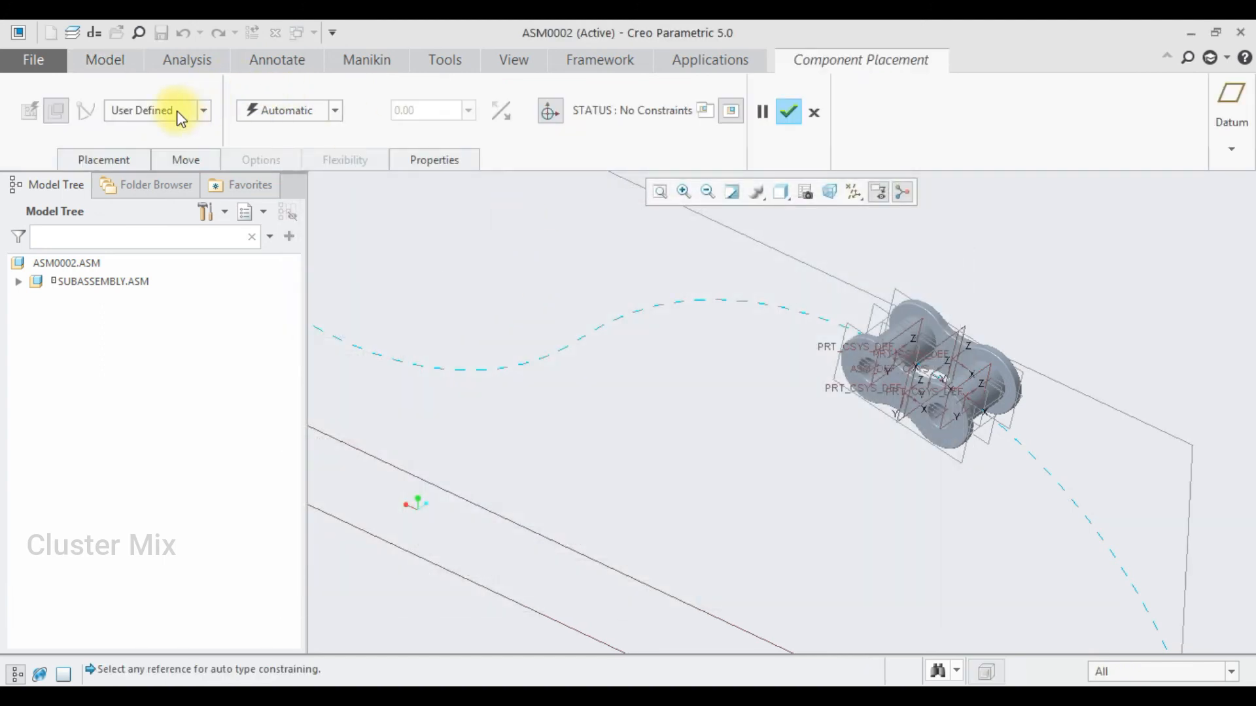
Give the second link a Planar connection, making its lengthwise middle plane coincident with ASM_FRONT, and open its placement references.
{"action": "left_click", "coordinate": [176, 114]}
{"action": "left_click", "coordinate": [140, 213]}
{"action": "left_click", "coordinate": [500, 270]}
{"action": "scroll", "coordinate": [786, 377], "scroll_direction": "up", "scroll_amount": 10}
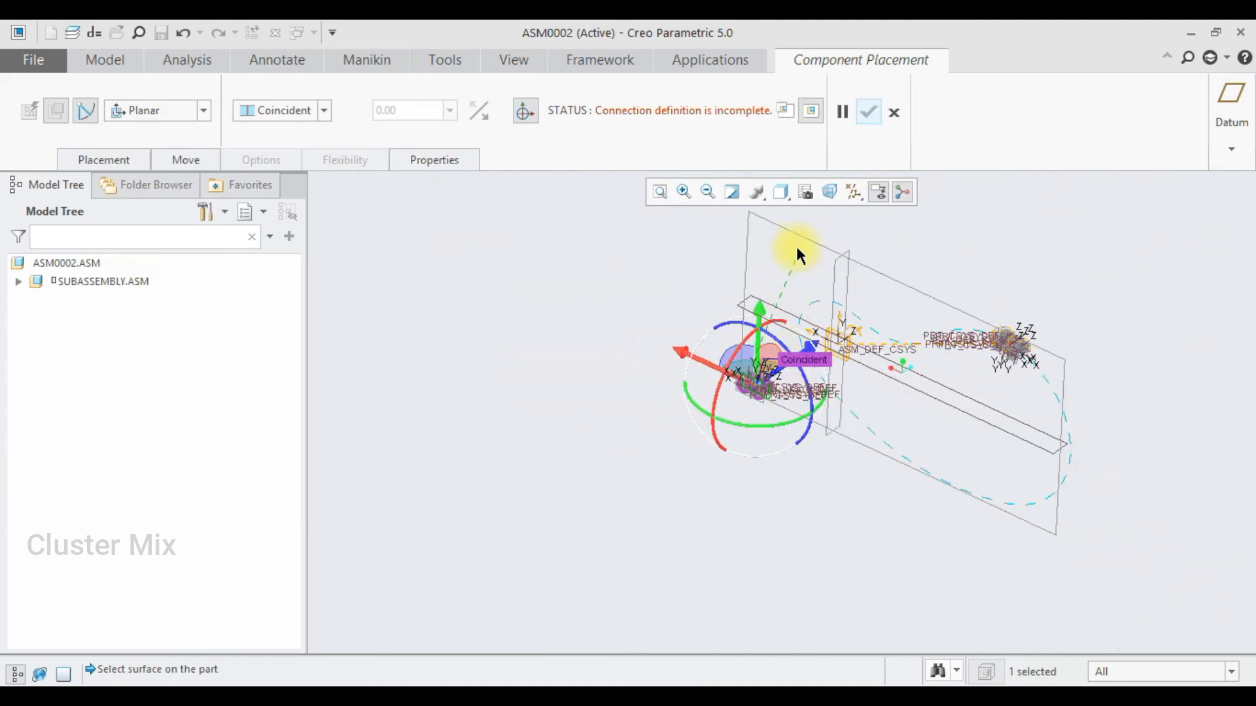
{"action": "left_click", "coordinate": [805, 241]}
{"action": "left_click", "coordinate": [169, 111]}
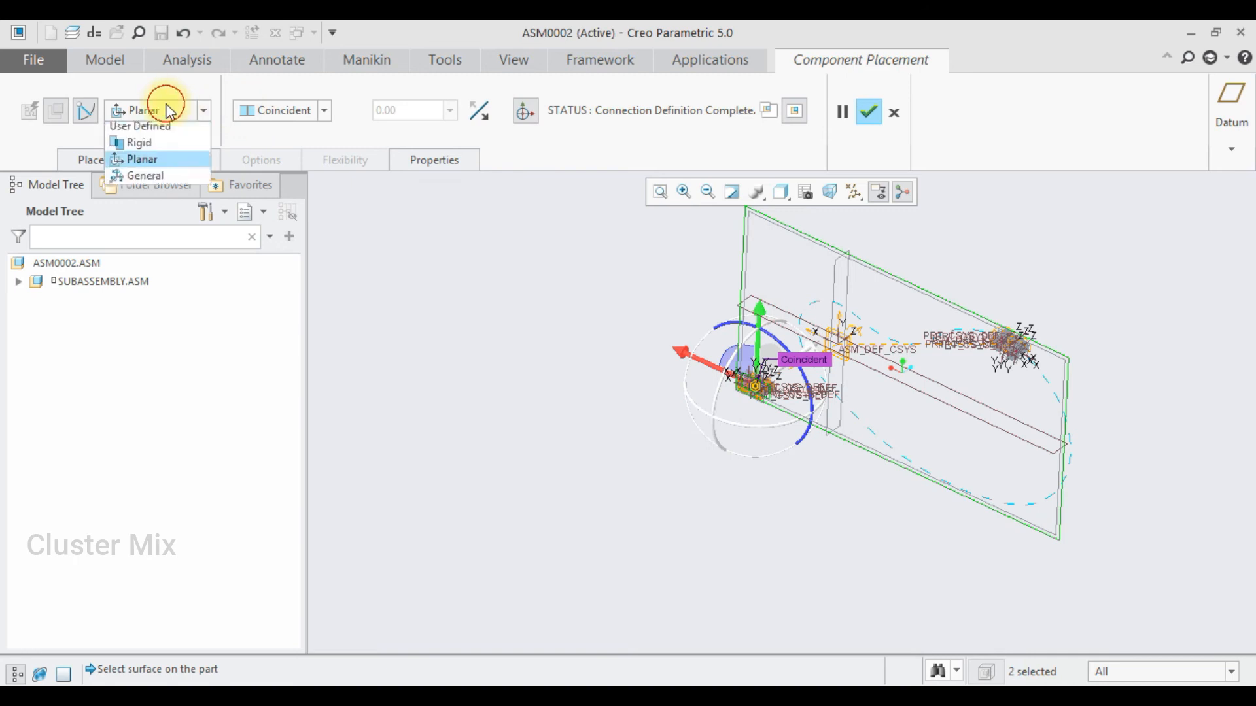
{"action": "left_click", "coordinate": [138, 157]}
{"action": "left_click", "coordinate": [108, 159]}
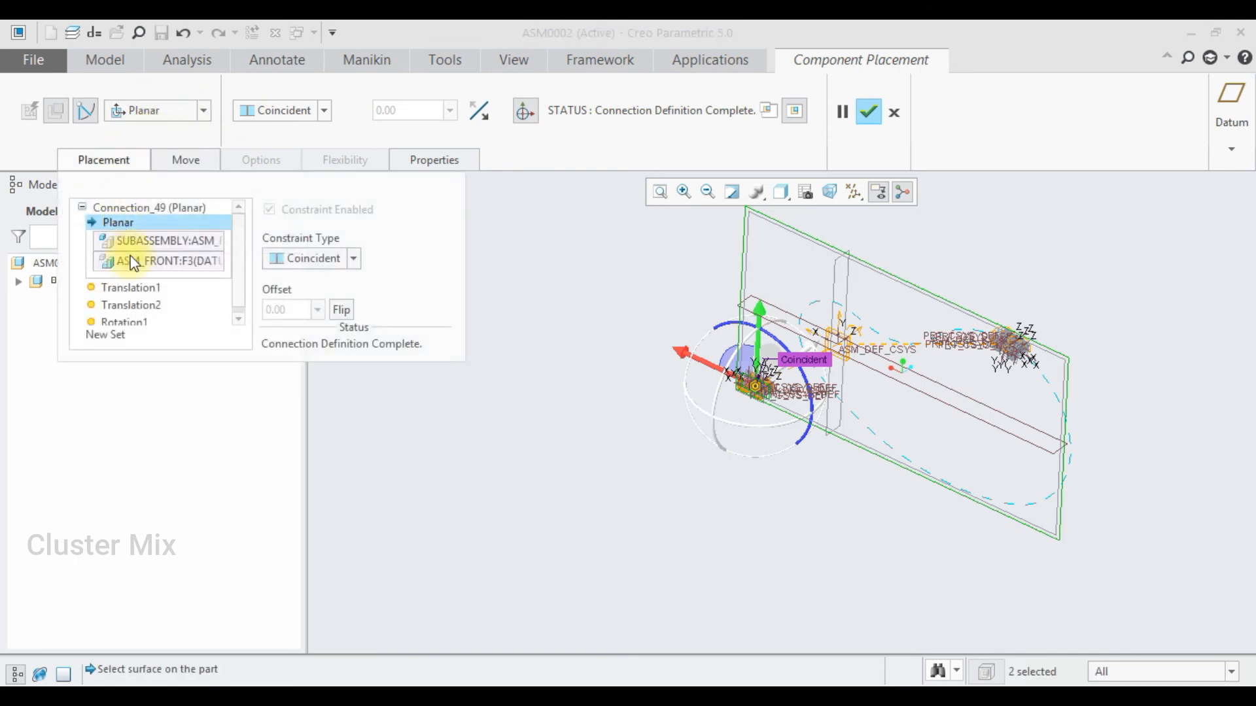
Add a Slot connection to the second link, using all four curve segments of the closed Sketch 1 path as the assembly reference.
{"action": "left_click", "coordinate": [105, 334]}
{"action": "left_click", "coordinate": [140, 111]}
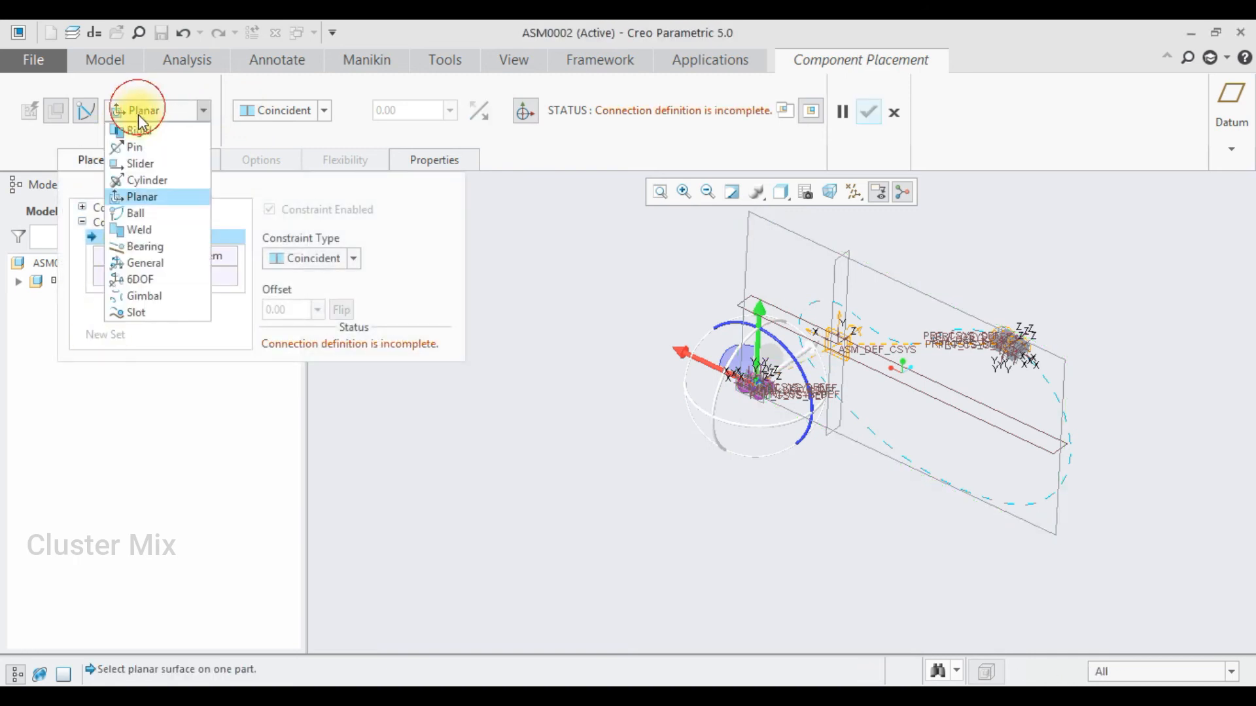
{"action": "left_click", "coordinate": [138, 312]}
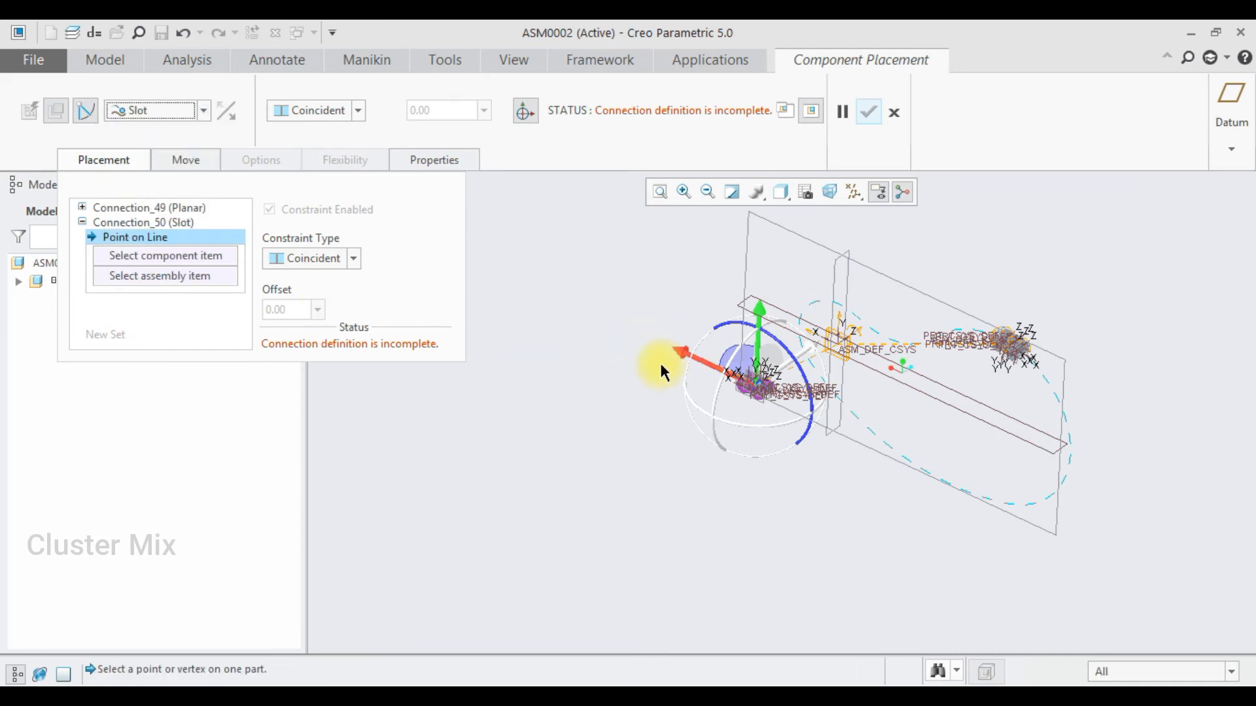
{"action": "scroll", "coordinate": [757, 402], "scroll_direction": "down", "scroll_amount": 4}
{"action": "scroll", "coordinate": [752, 350], "scroll_direction": "down", "scroll_amount": 3}
{"action": "scroll", "coordinate": [773, 402], "scroll_direction": "up", "scroll_amount": 4}
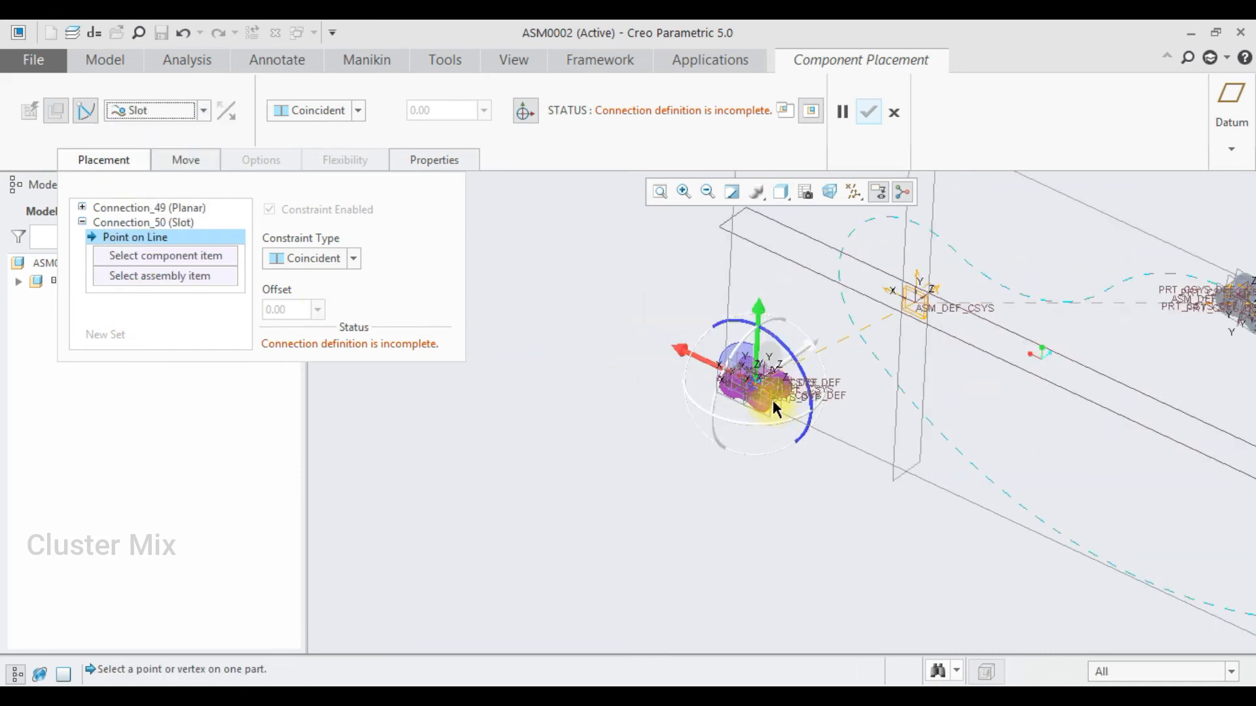
{"action": "left_click", "coordinate": [845, 309]}
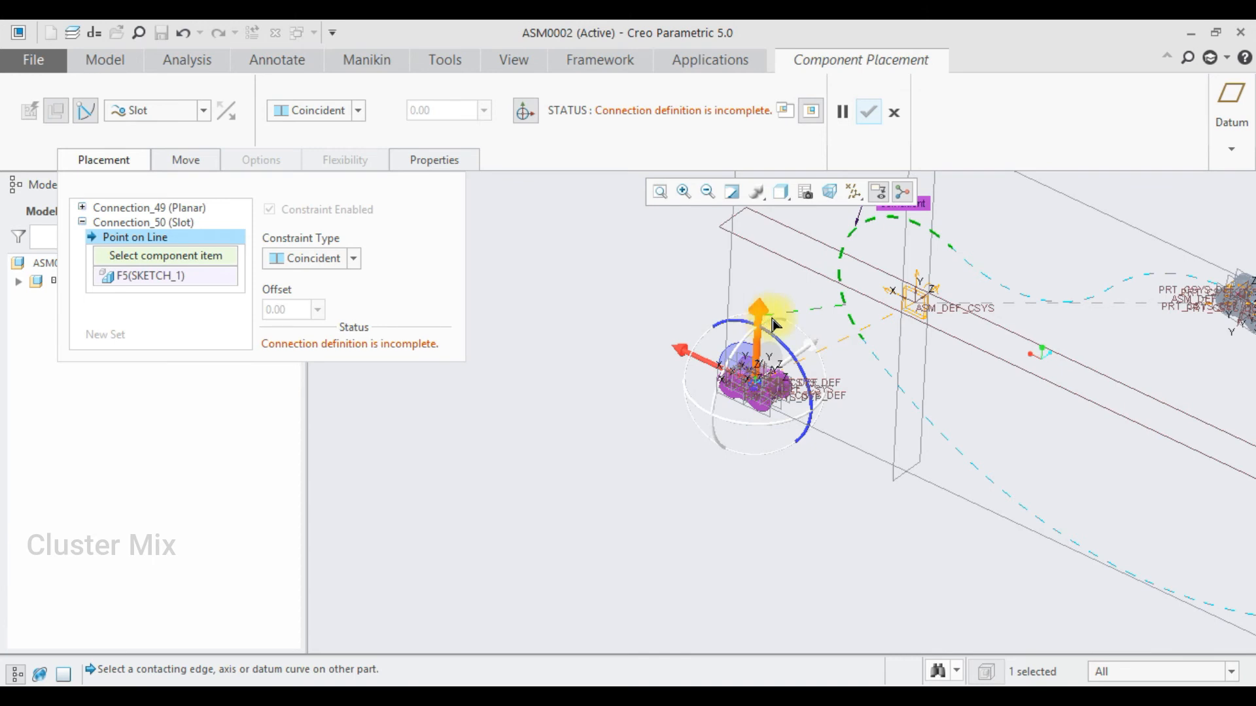
{"action": "left_click", "coordinate": [888, 380], "text": "ctrl"}
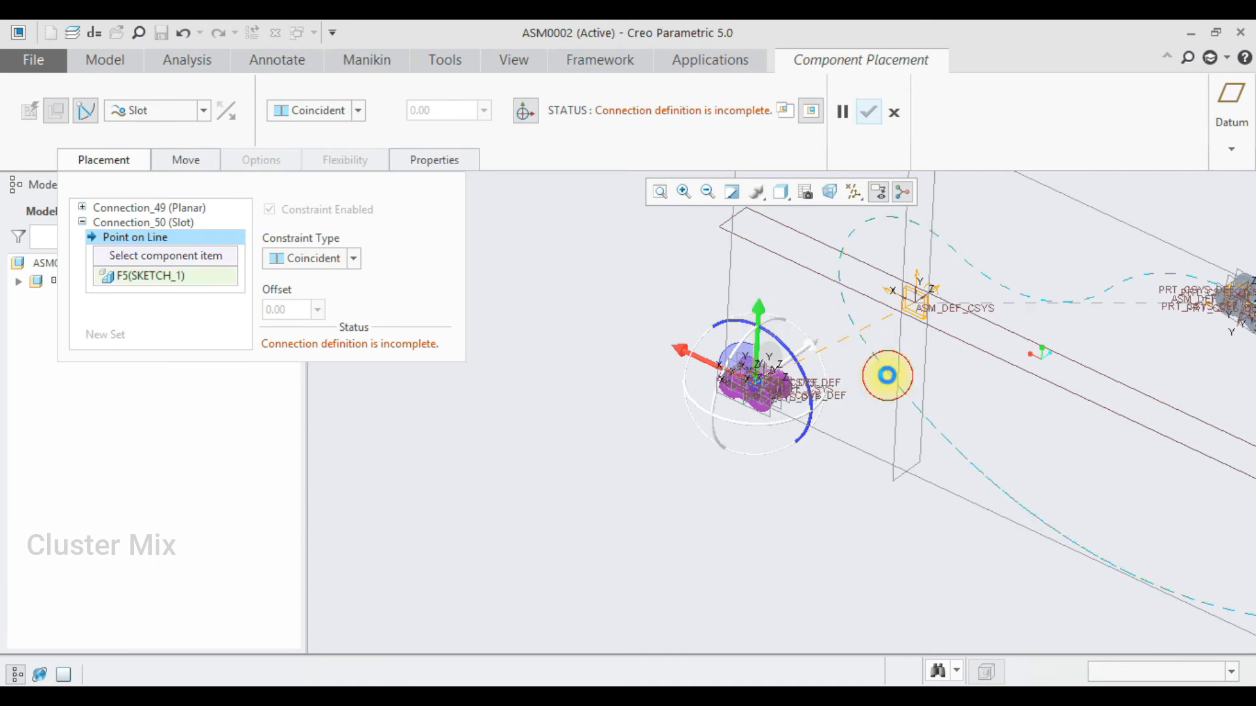
{"action": "left_click", "coordinate": [984, 278], "text": "ctrl"}
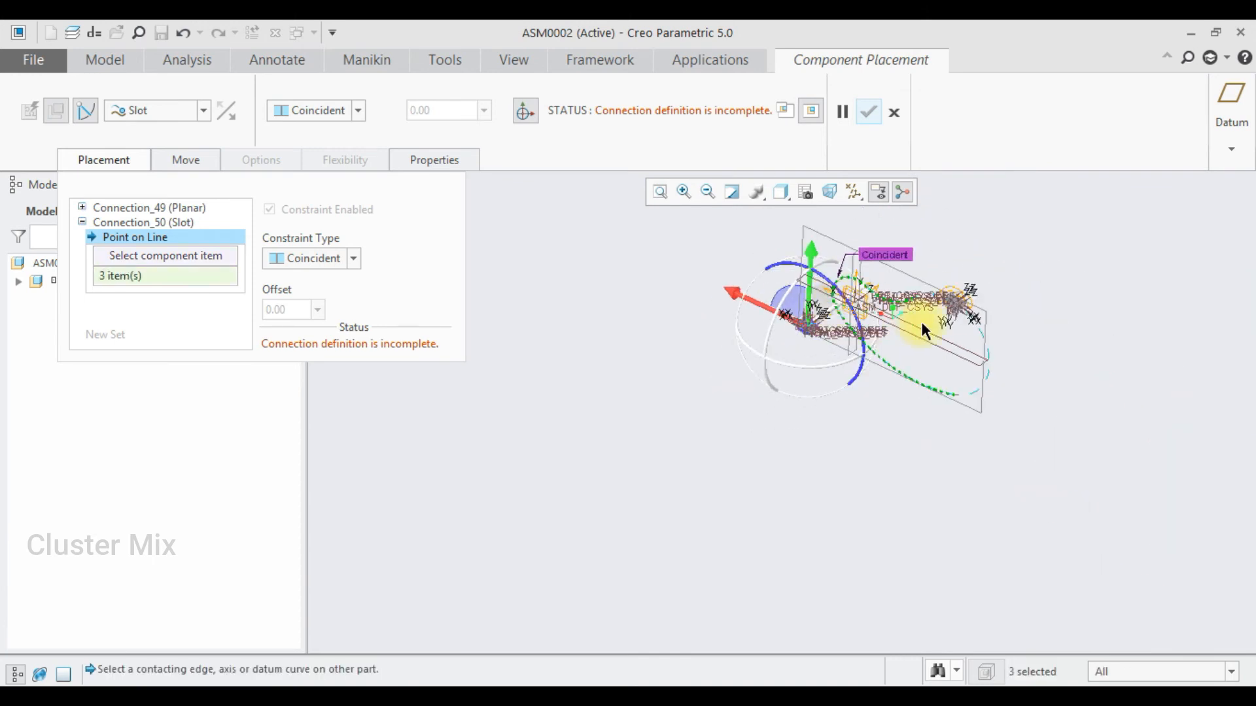
{"action": "scroll", "coordinate": [1000, 361], "scroll_direction": "up", "scroll_amount": 5}
{"action": "left_click", "coordinate": [960, 347], "text": "ctrl"}
{"action": "scroll", "coordinate": [960, 391], "scroll_direction": "down", "scroll_amount": 5}
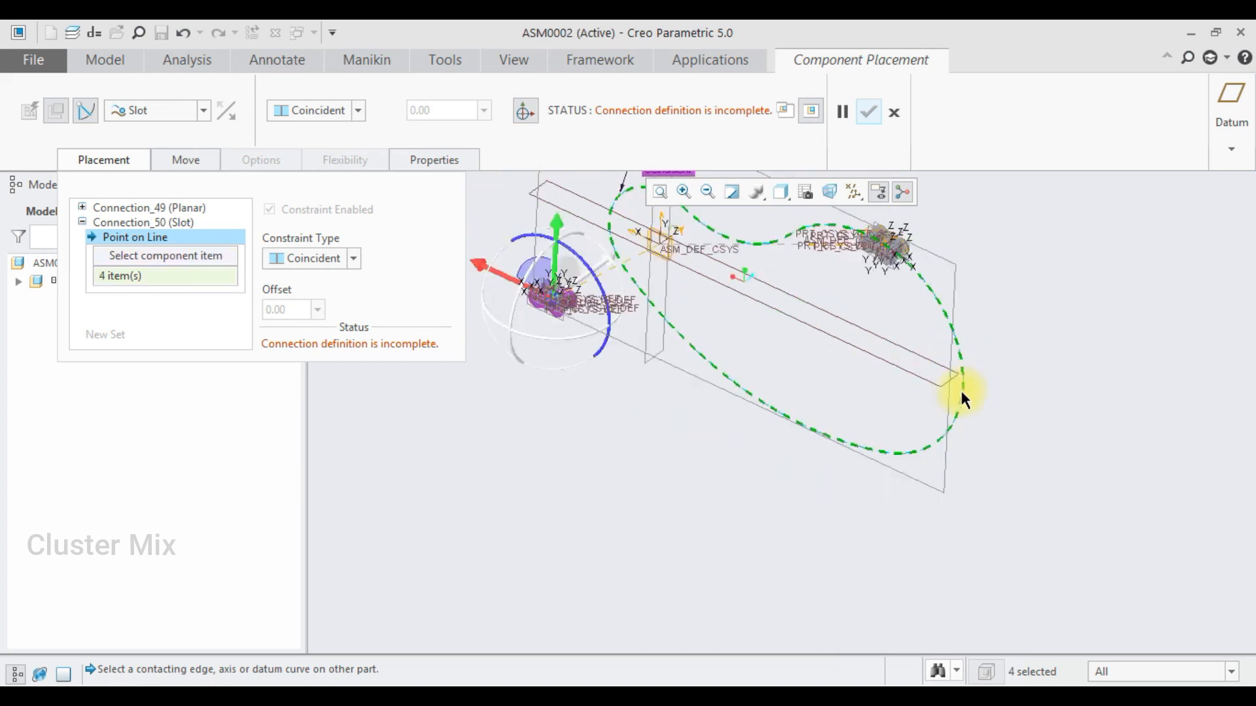
Use the link's datum point APNT0 as the component reference of this Slot connection.
{"action": "scroll", "coordinate": [837, 360], "scroll_direction": "up", "scroll_amount": 6}
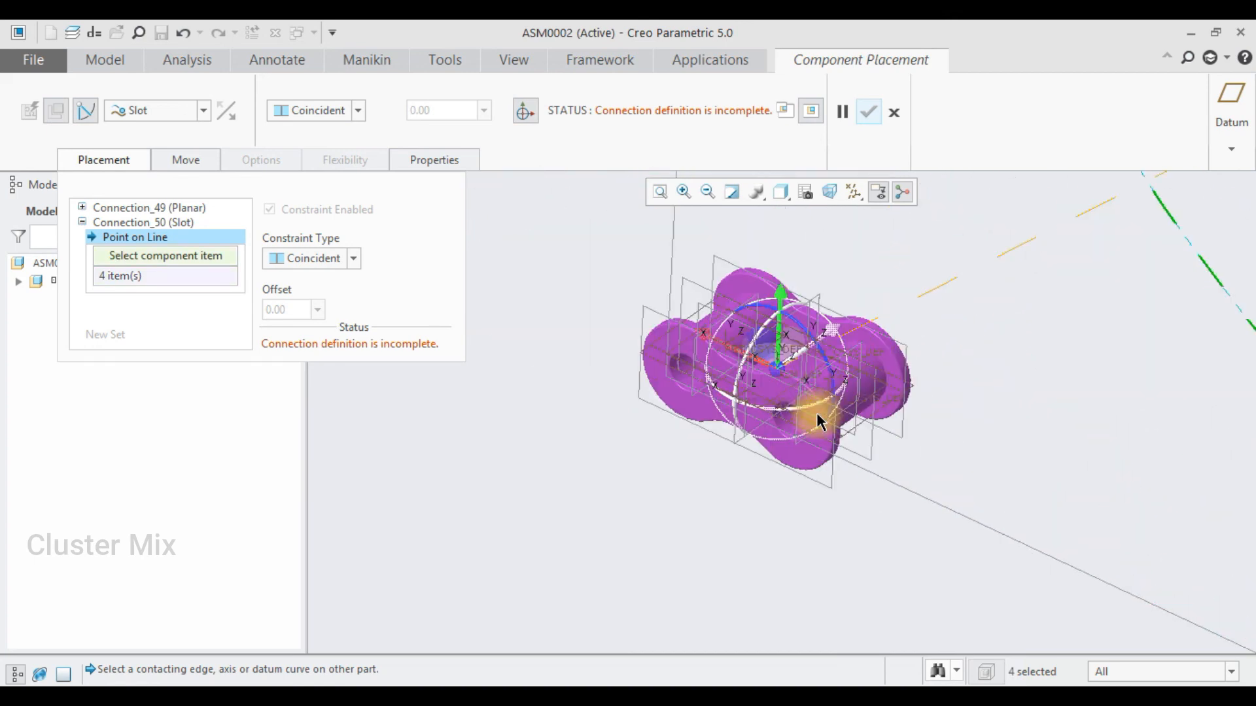
{"action": "scroll", "coordinate": [734, 360], "scroll_direction": "up", "scroll_amount": 4}
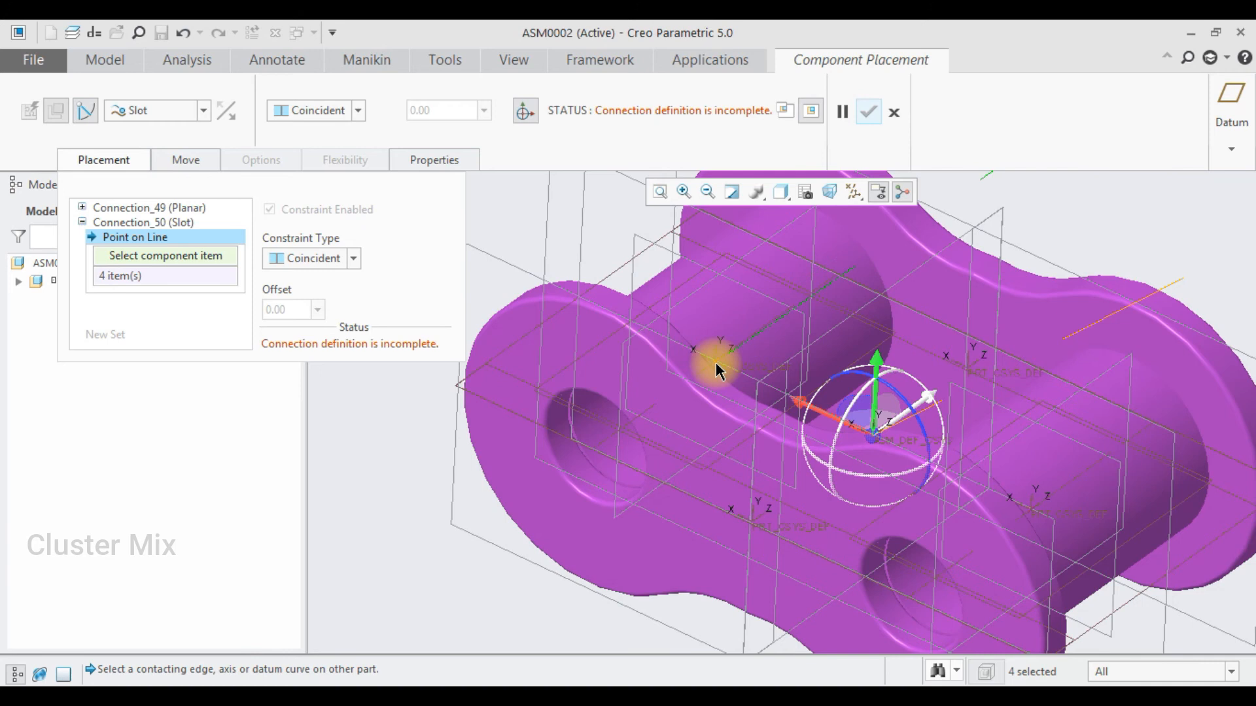
{"action": "scroll", "coordinate": [717, 367], "scroll_direction": "up", "scroll_amount": 2}
{"action": "left_click", "coordinate": [719, 347]}
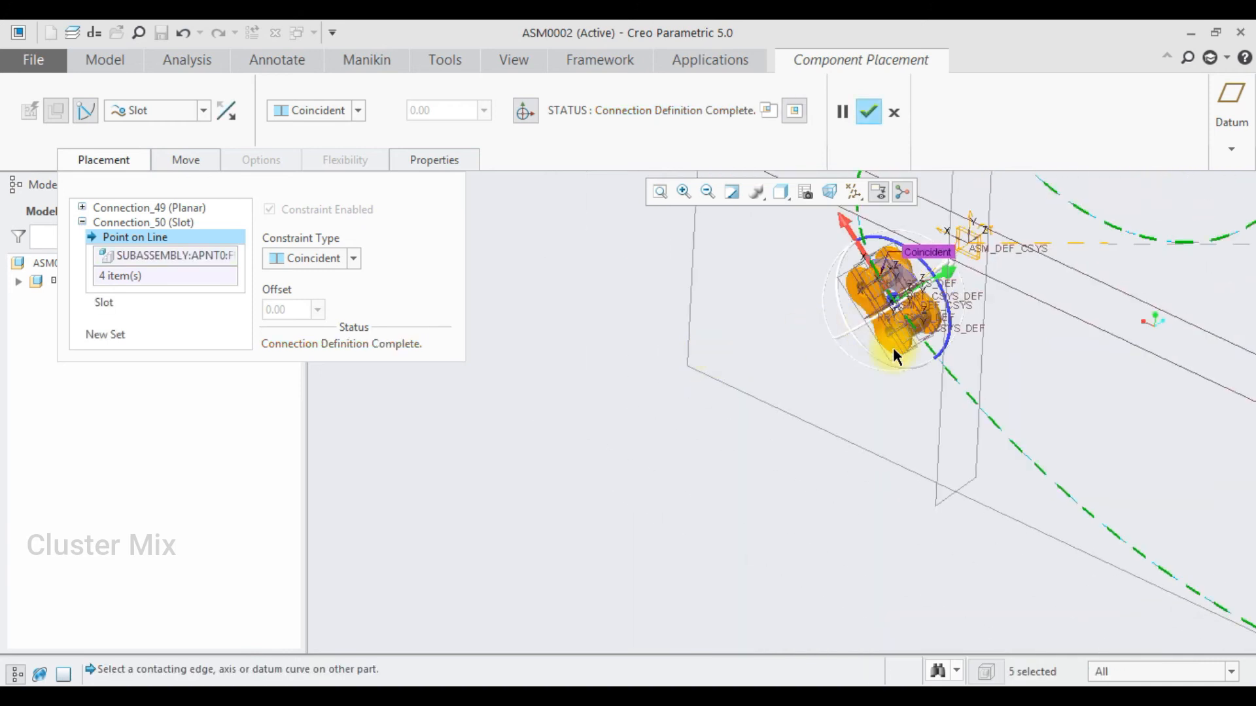
{"action": "scroll", "coordinate": [922, 340], "scroll_direction": "up", "scroll_amount": 2}
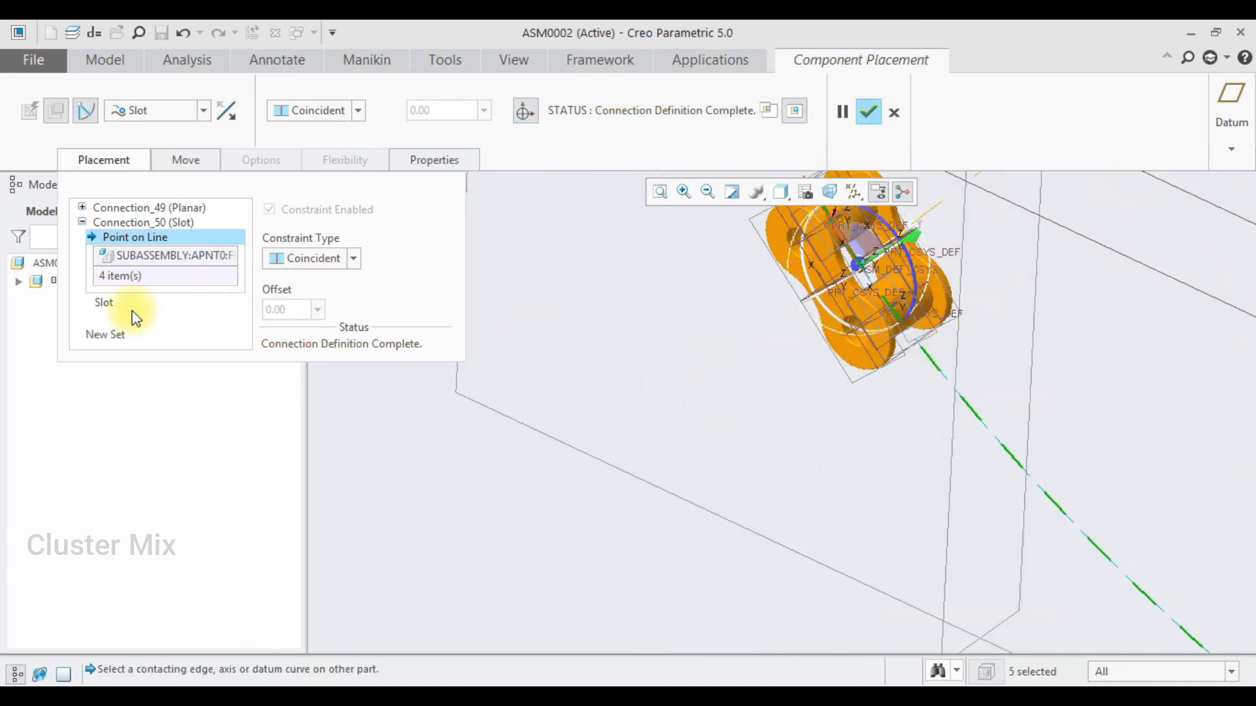
Add another Slot connection to the second link, again taking the four segments of the closed path as its assembly reference.
{"action": "left_click", "coordinate": [110, 334]}
{"action": "scroll", "coordinate": [882, 377], "scroll_direction": "down", "scroll_amount": 2}
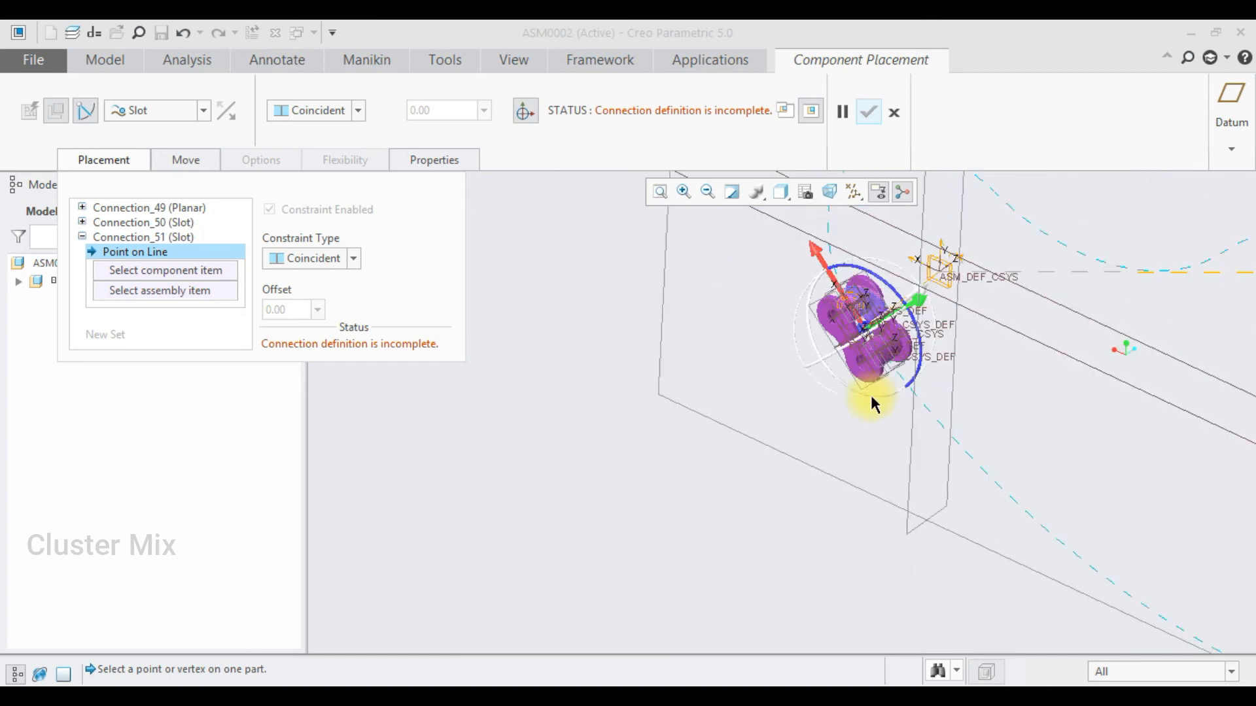
{"action": "left_click", "coordinate": [829, 230]}
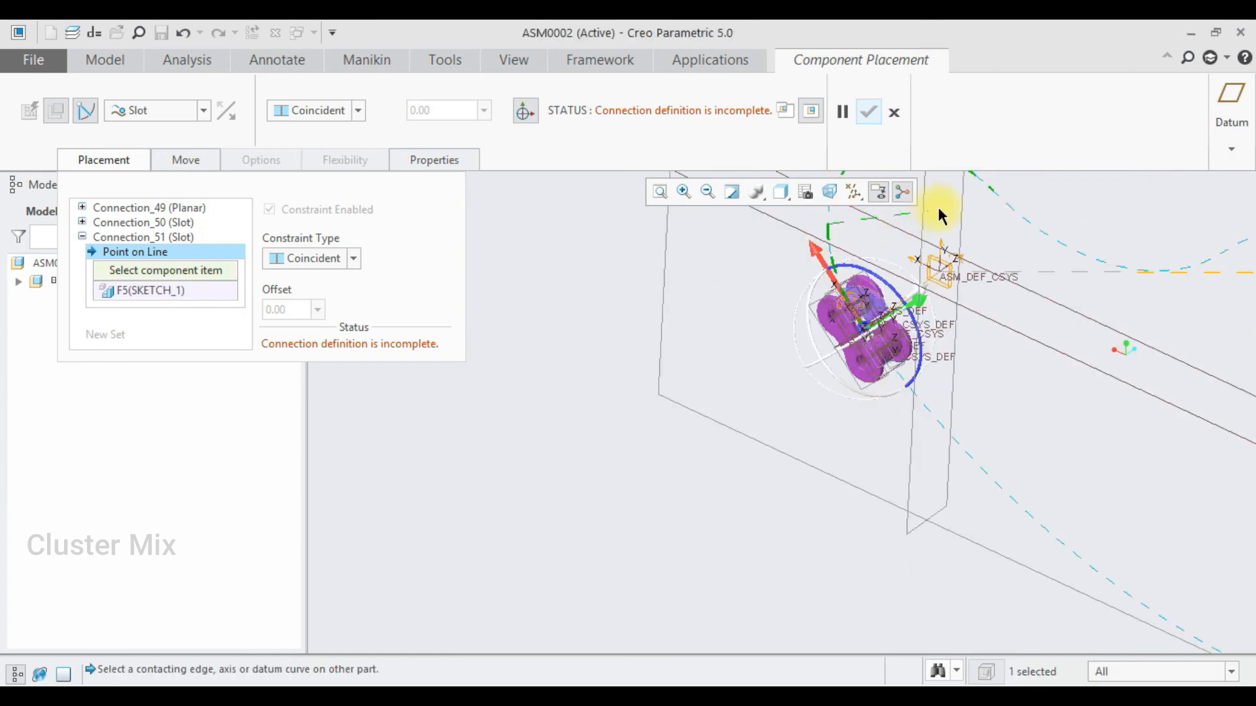
{"action": "left_click", "coordinate": [1021, 217], "text": "ctrl"}
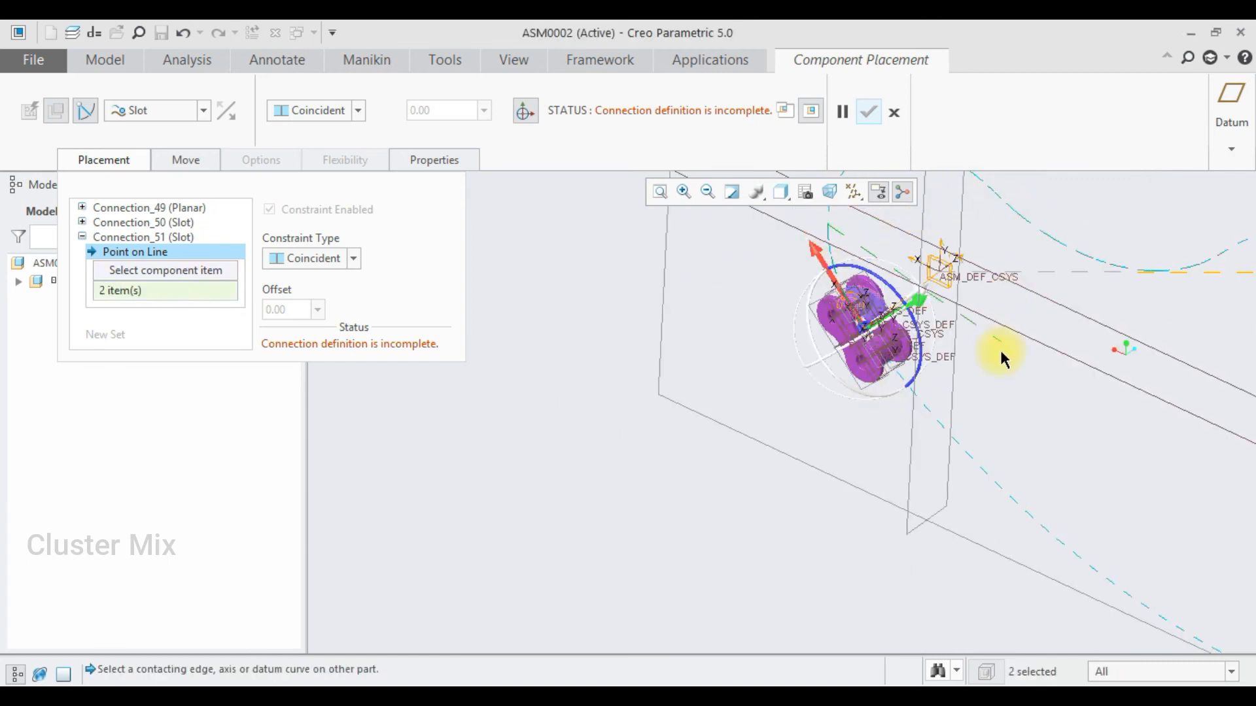
{"action": "middle_click", "coordinate": [959, 446]}
{"action": "scroll", "coordinate": [959, 433], "scroll_direction": "down", "scroll_amount": 5}
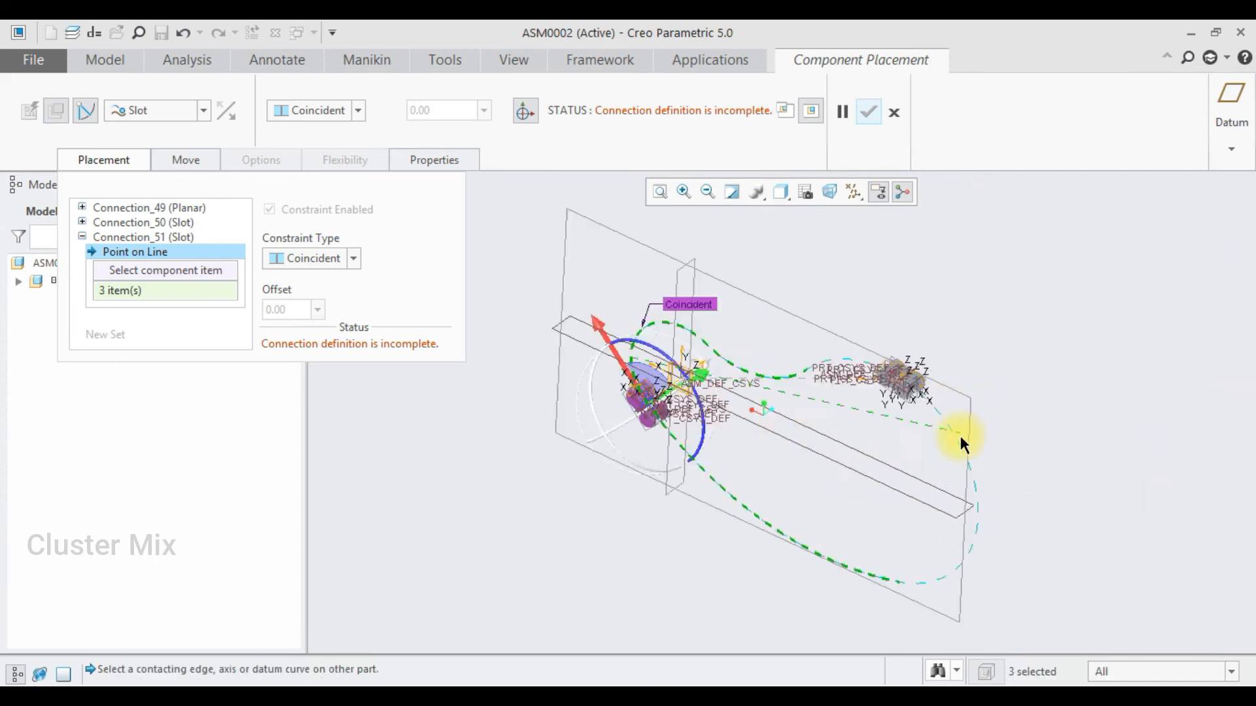
{"action": "left_click", "coordinate": [956, 439]}
Use datum point APNT1 as the component reference of the new Slot connection and accept the second link's placement.
{"action": "scroll", "coordinate": [497, 402], "scroll_direction": "down", "scroll_amount": 6}
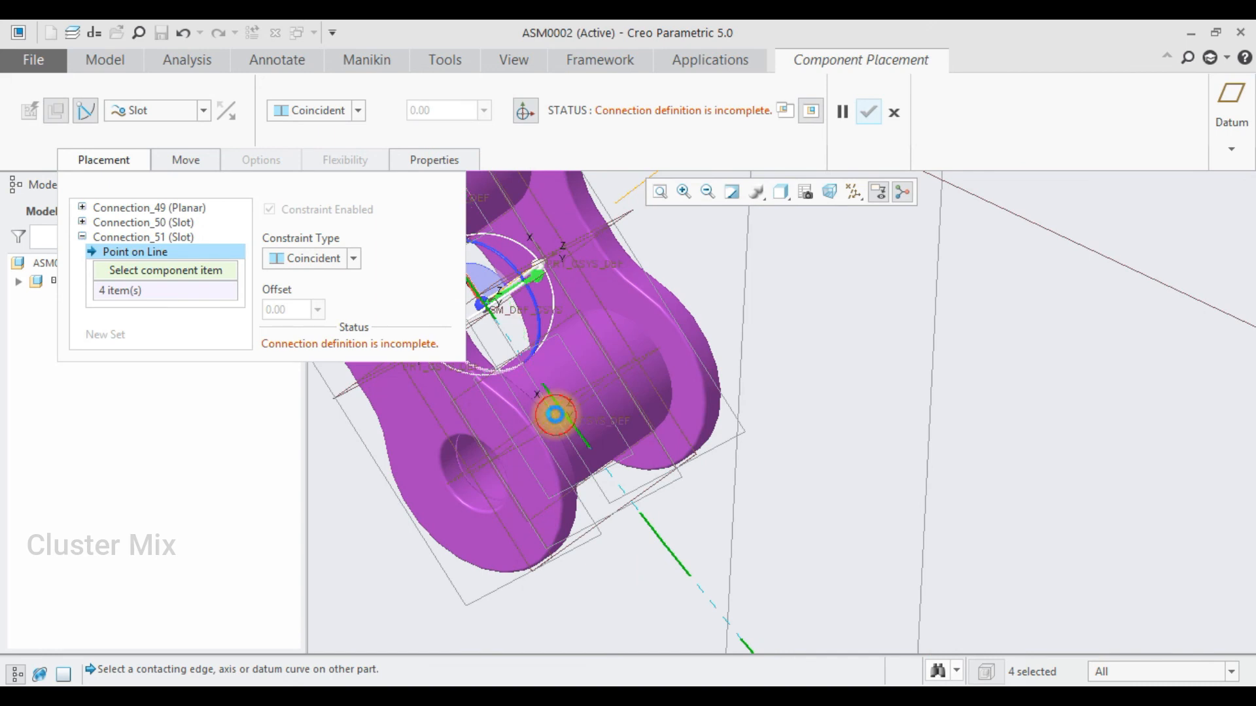
{"action": "left_click", "coordinate": [559, 408]}
{"action": "scroll", "coordinate": [686, 413], "scroll_direction": "up", "scroll_amount": 5}
{"action": "scroll", "coordinate": [686, 413], "scroll_direction": "up", "scroll_amount": 3}
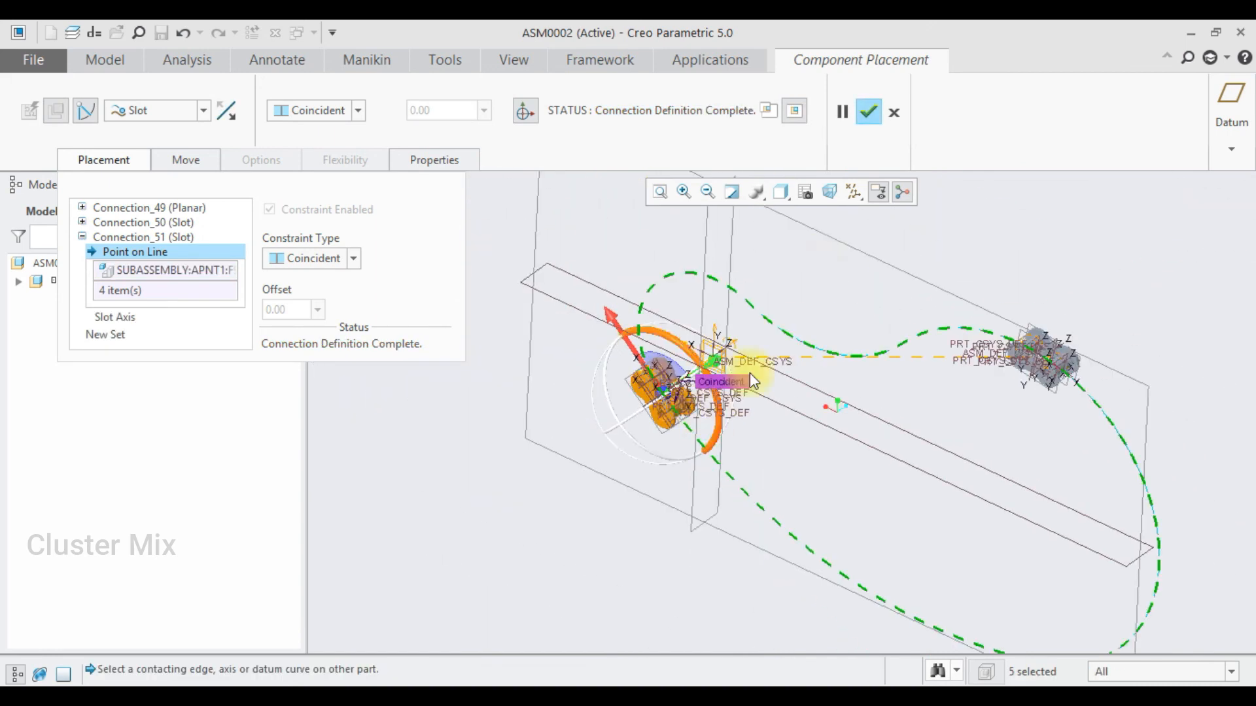
{"action": "left_click", "coordinate": [868, 115]}
{"action": "middle_click_drag", "start_coordinate": [822, 247], "coordinate": [1054, 253]}
{"action": "scroll", "coordinate": [1053, 268], "scroll_direction": "down", "scroll_amount": 5}
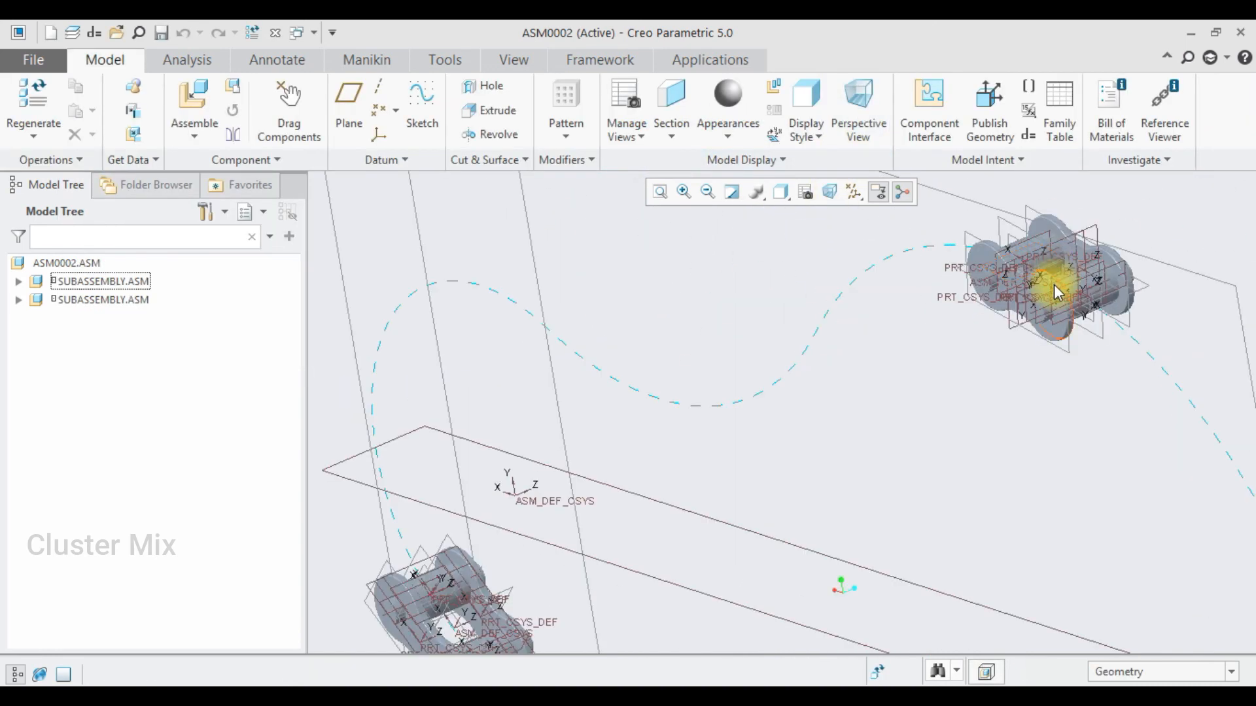
{"action": "scroll", "coordinate": [828, 340], "scroll_direction": "up", "scroll_amount": 5}
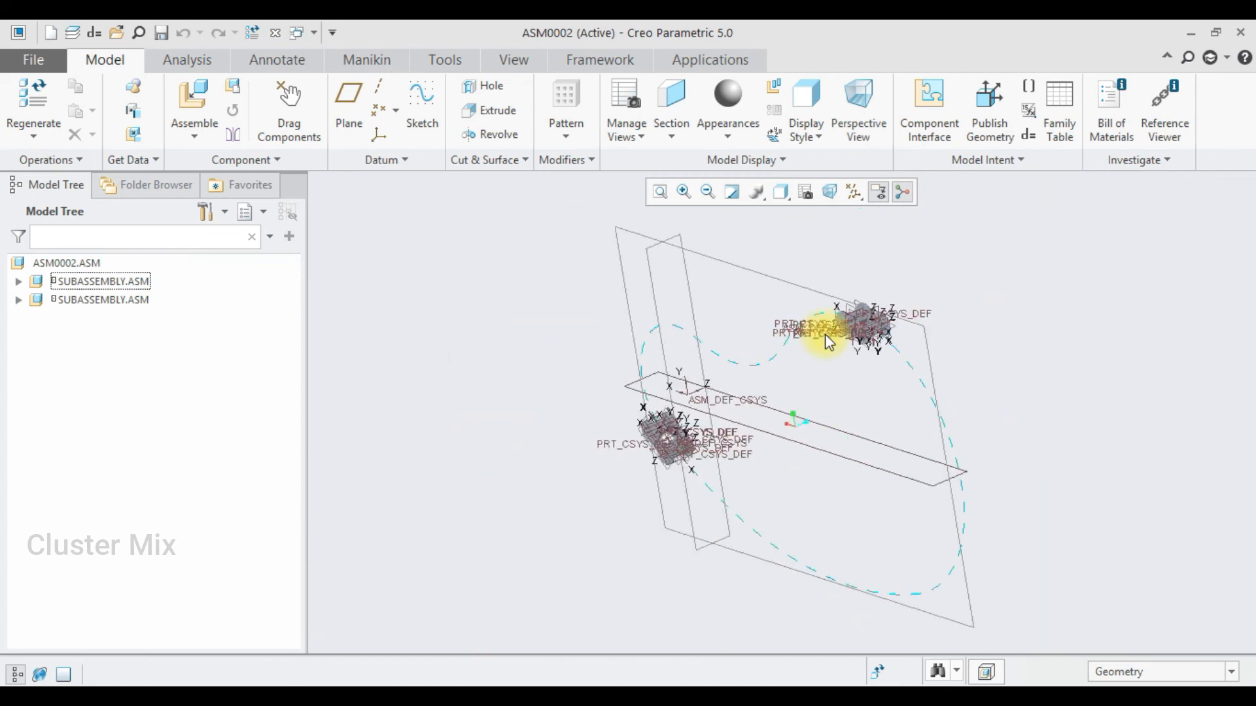
Insert the chain.prt plate into the assembly.
{"action": "left_click", "coordinate": [221, 92]}
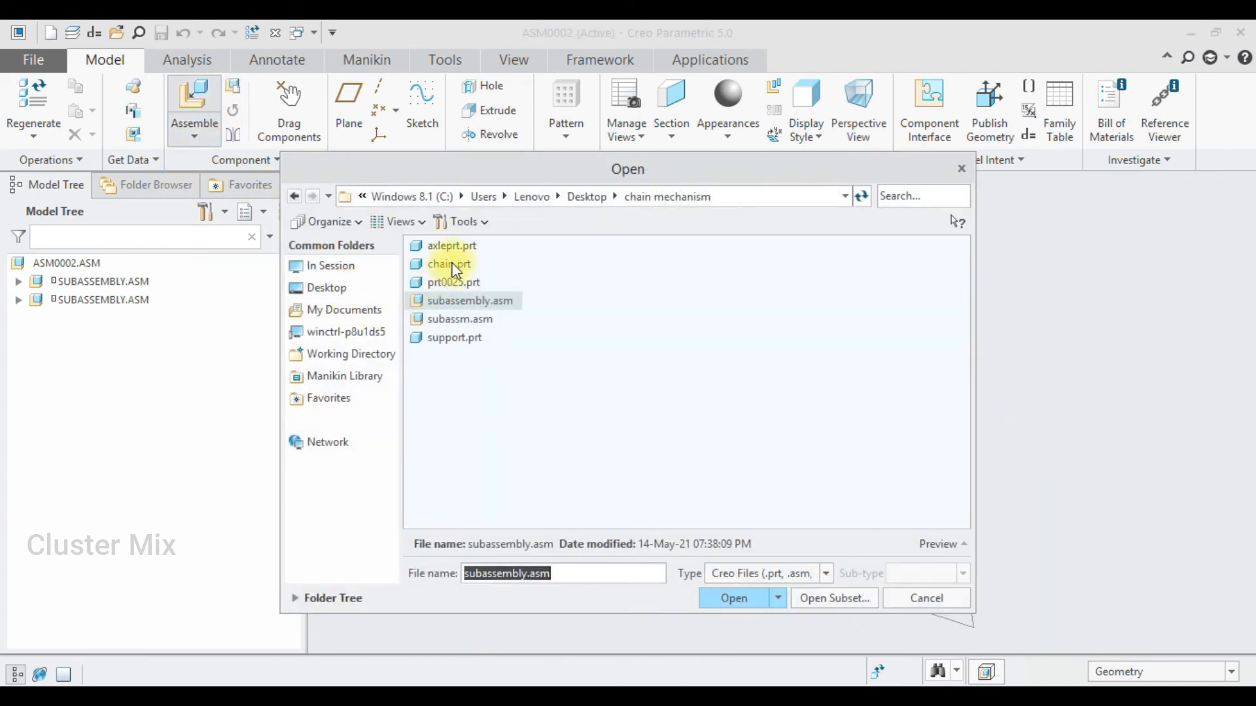
{"action": "double_click", "coordinate": [454, 266]}
{"action": "scroll", "coordinate": [644, 505], "scroll_direction": "down", "scroll_amount": 5}
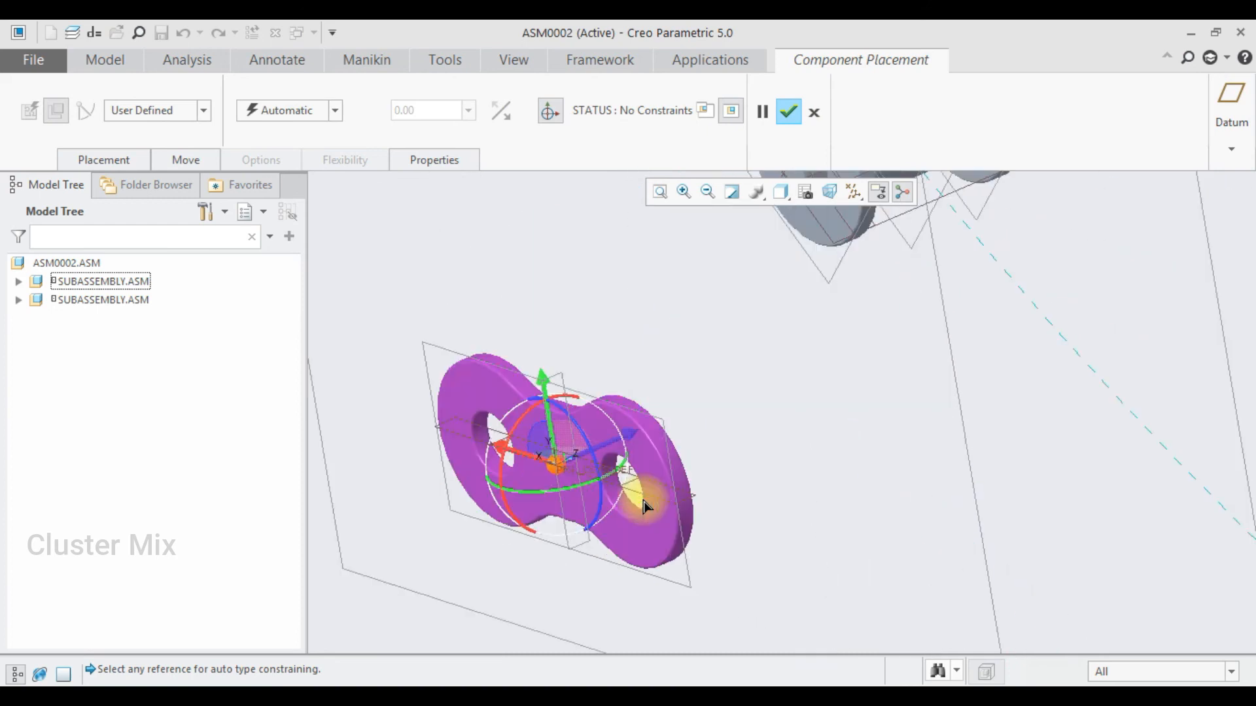
Give the chain plate a Cylinder connection, aligning one of its holes with the upper axle of the second link.
{"action": "left_click", "coordinate": [160, 112]}
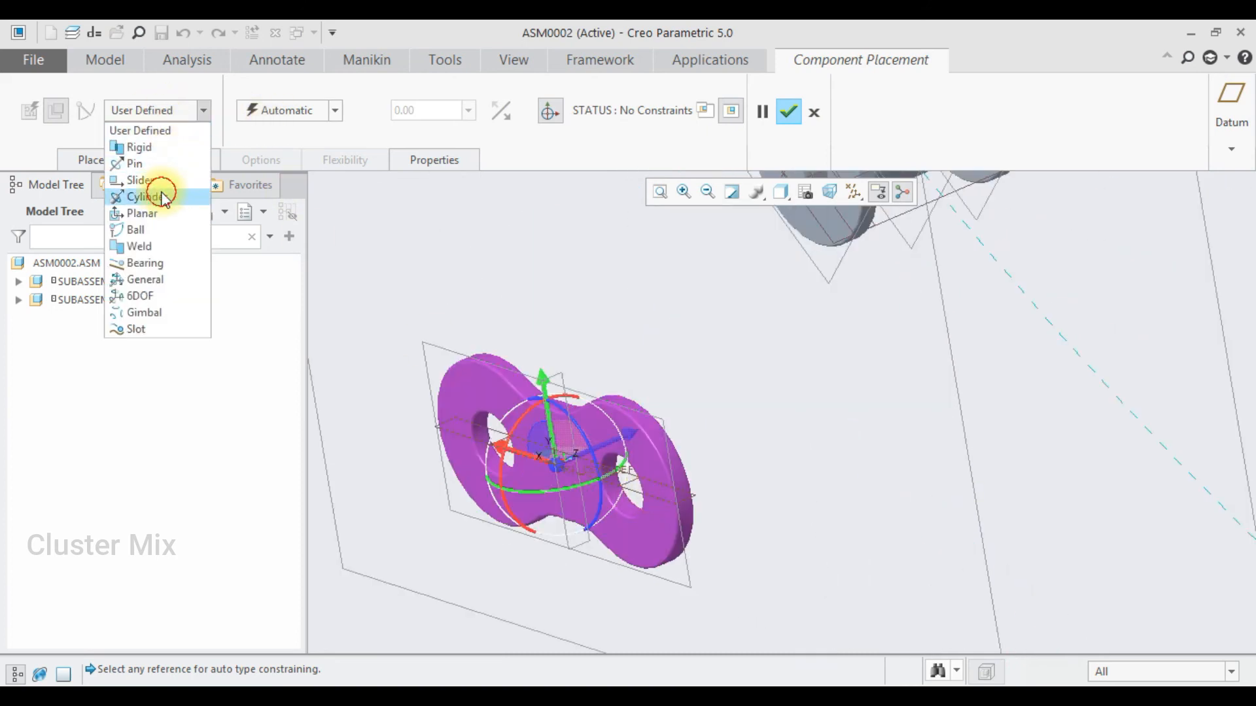
{"action": "left_click", "coordinate": [164, 197]}
{"action": "scroll", "coordinate": [614, 497], "scroll_direction": "down", "scroll_amount": 3}
{"action": "left_click", "coordinate": [613, 506]}
{"action": "scroll", "coordinate": [612, 506], "scroll_direction": "up", "scroll_amount": 3}
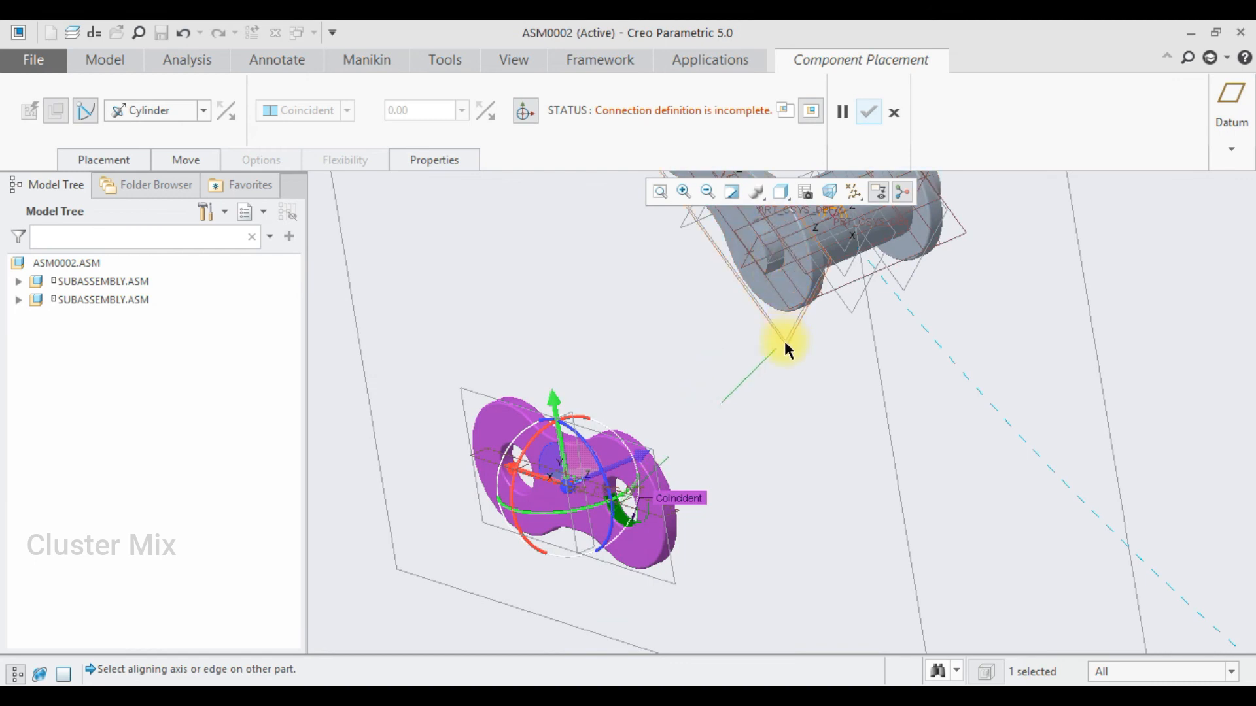
{"action": "scroll", "coordinate": [775, 334], "scroll_direction": "down", "scroll_amount": 4}
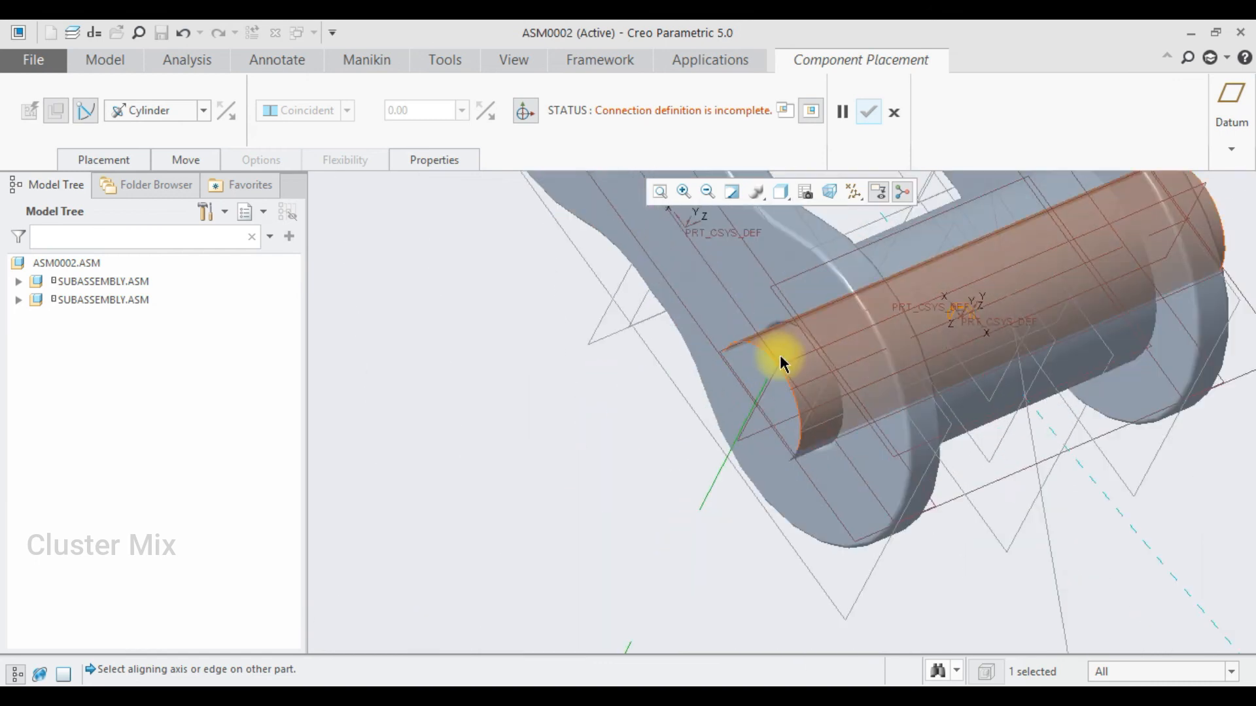
{"action": "scroll", "coordinate": [779, 366], "scroll_direction": "up", "scroll_amount": 5}
{"action": "scroll", "coordinate": [752, 366], "scroll_direction": "down", "scroll_amount": 5}
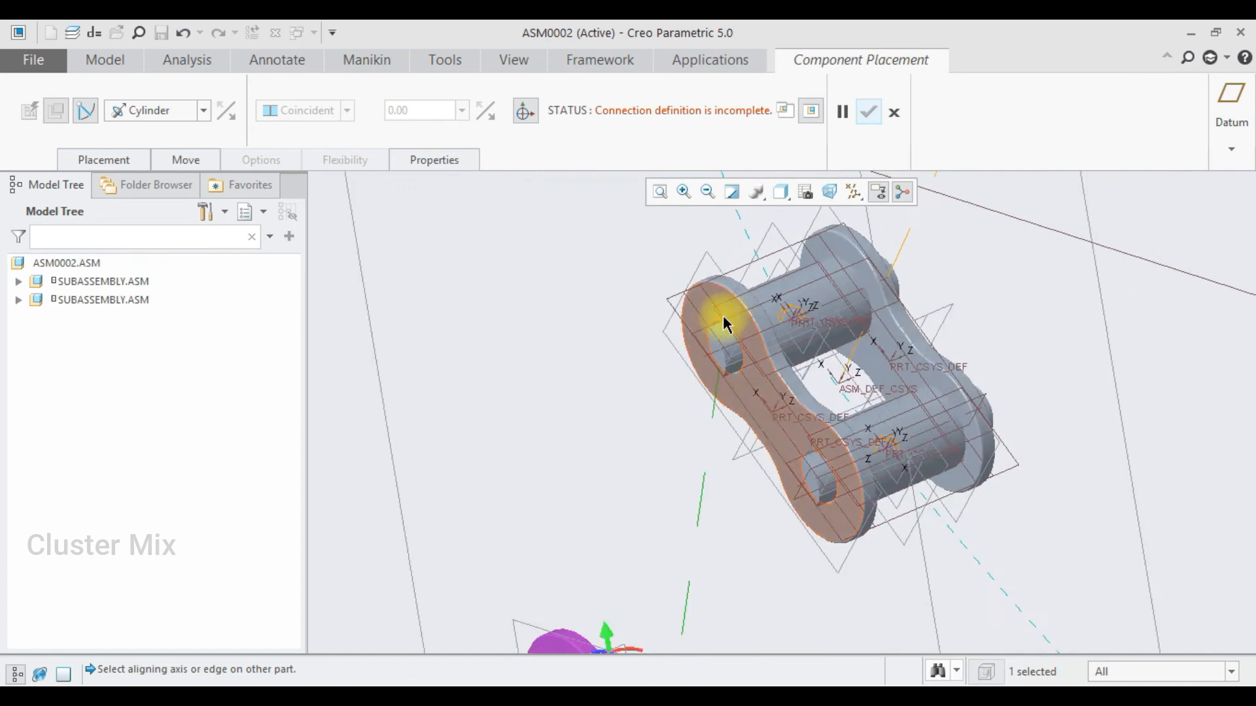
{"action": "left_click", "coordinate": [707, 348]}
{"action": "scroll", "coordinate": [788, 378], "scroll_direction": "up", "scroll_amount": 5}
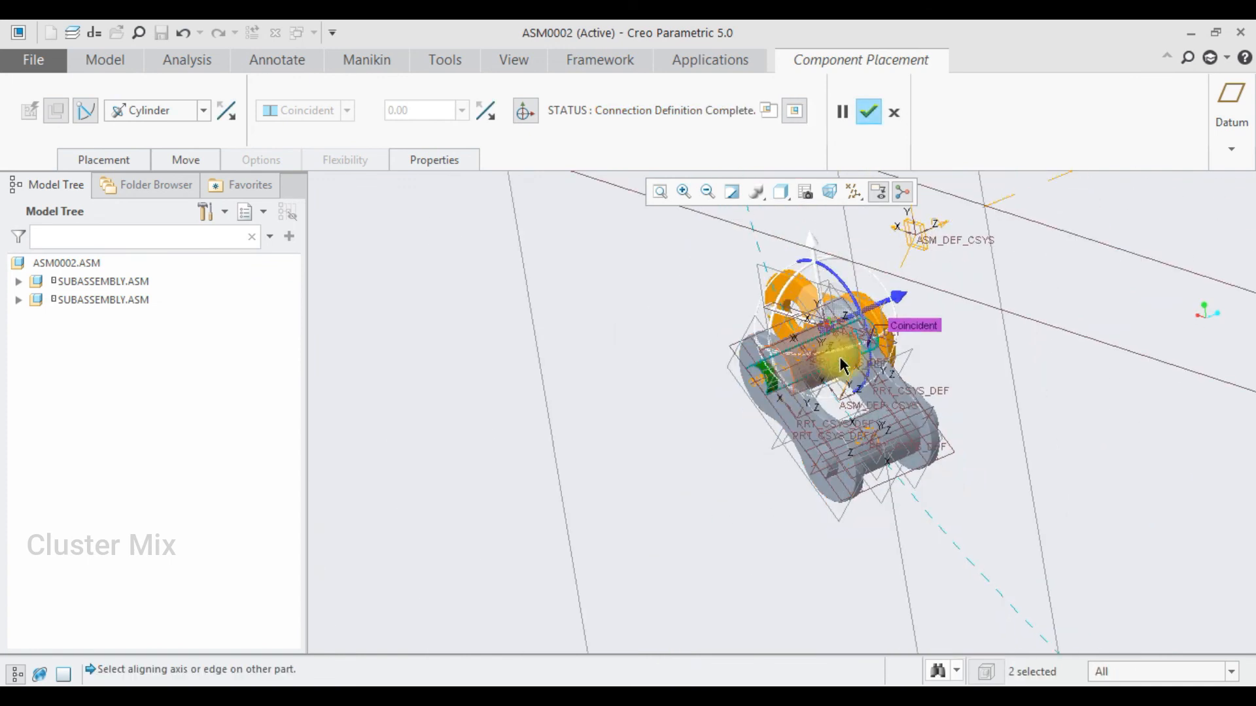
Slide the chain plate along the axle to the outer face on the opposite side of the second link.
{"action": "mouse_move", "coordinate": [885, 367]}
{"action": "middle_mouse_down"}
{"action": "mouse_move", "coordinate": [846, 368]}
{"action": "mouse_move", "coordinate": [863, 372]}
{"action": "middle_mouse_up"}
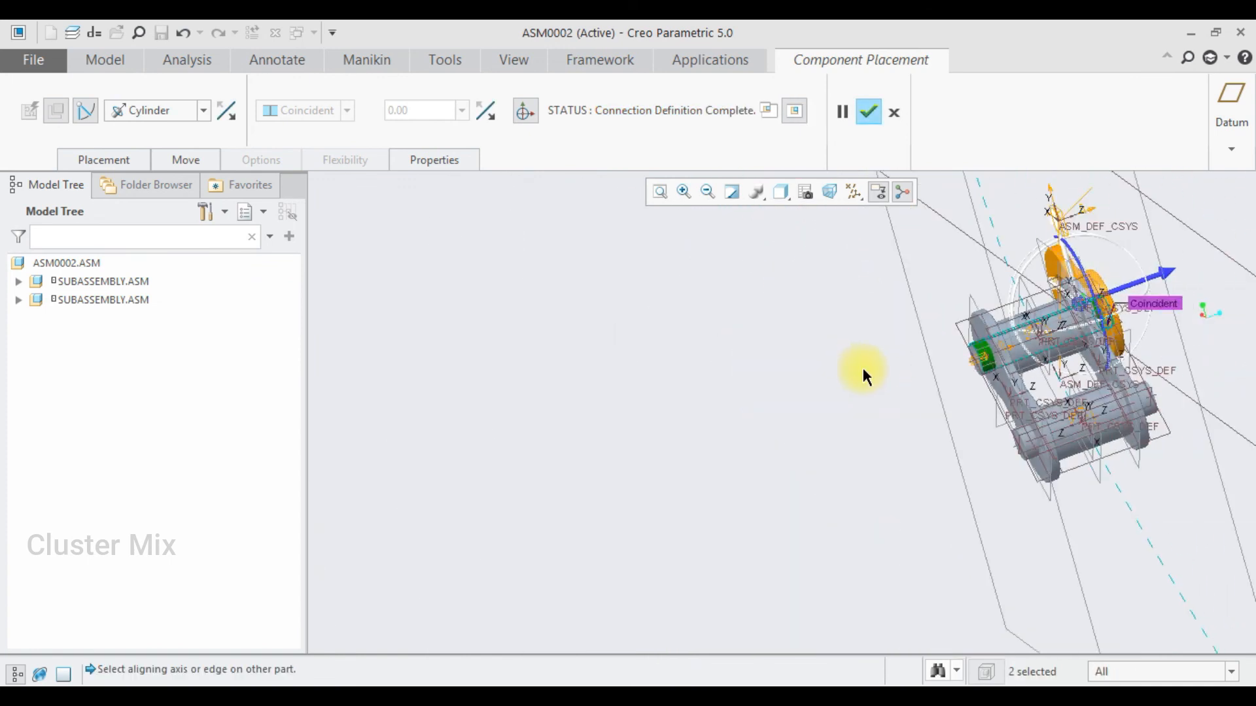
{"action": "scroll", "coordinate": [1099, 318], "scroll_direction": "up", "scroll_amount": 5}
{"action": "scroll", "coordinate": [1087, 321], "scroll_direction": "down", "scroll_amount": 7}
{"action": "mouse_move", "coordinate": [1054, 355]}
{"action": "middle_mouse_down"}
{"action": "mouse_move", "coordinate": [1027, 357]}
{"action": "mouse_move", "coordinate": [1039, 358]}
{"action": "middle_mouse_up"}
{"action": "scroll", "coordinate": [1055, 335], "scroll_direction": "up", "scroll_amount": 5}
{"action": "scroll", "coordinate": [1083, 296], "scroll_direction": "down", "scroll_amount": 5}
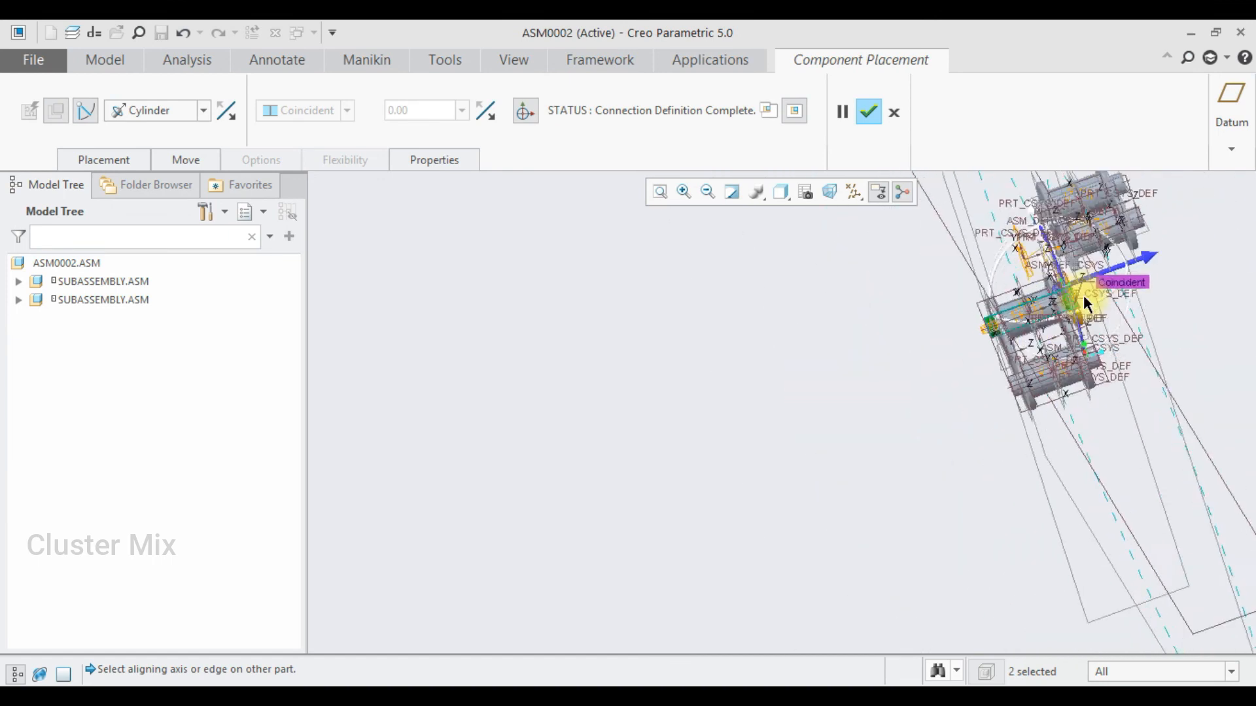
{"action": "left_click_drag", "start_coordinate": [1078, 282], "coordinate": [928, 300]}
{"action": "scroll", "coordinate": [850, 314], "scroll_direction": "down", "scroll_amount": 6}
{"action": "scroll", "coordinate": [934, 326], "scroll_direction": "up", "scroll_amount": 4}
{"action": "mouse_move", "coordinate": [935, 324]}
{"action": "middle_mouse_down"}
{"action": "mouse_move", "coordinate": [946, 324]}
{"action": "mouse_move", "coordinate": [879, 345]}
{"action": "middle_mouse_up"}
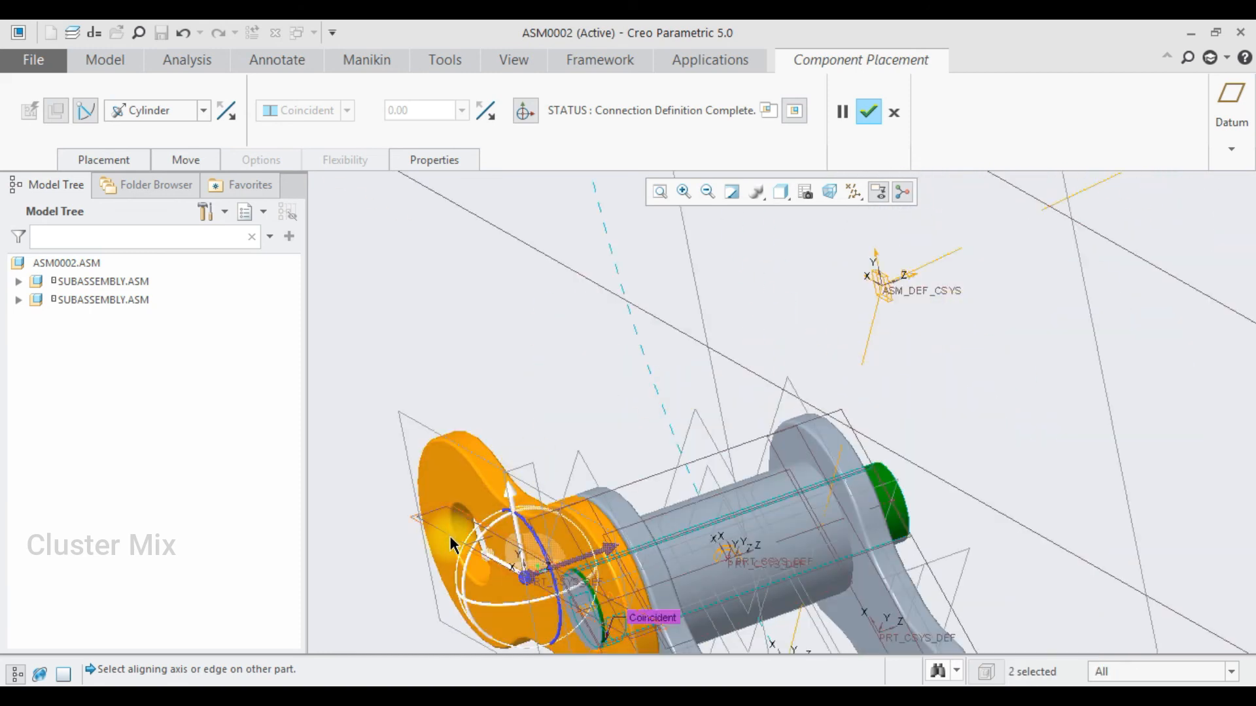
Add a second Cylinder connection, aligning the chain plate's free hole with the near pin surface (PRT0025) of the first link.
{"action": "left_click", "coordinate": [105, 160]}
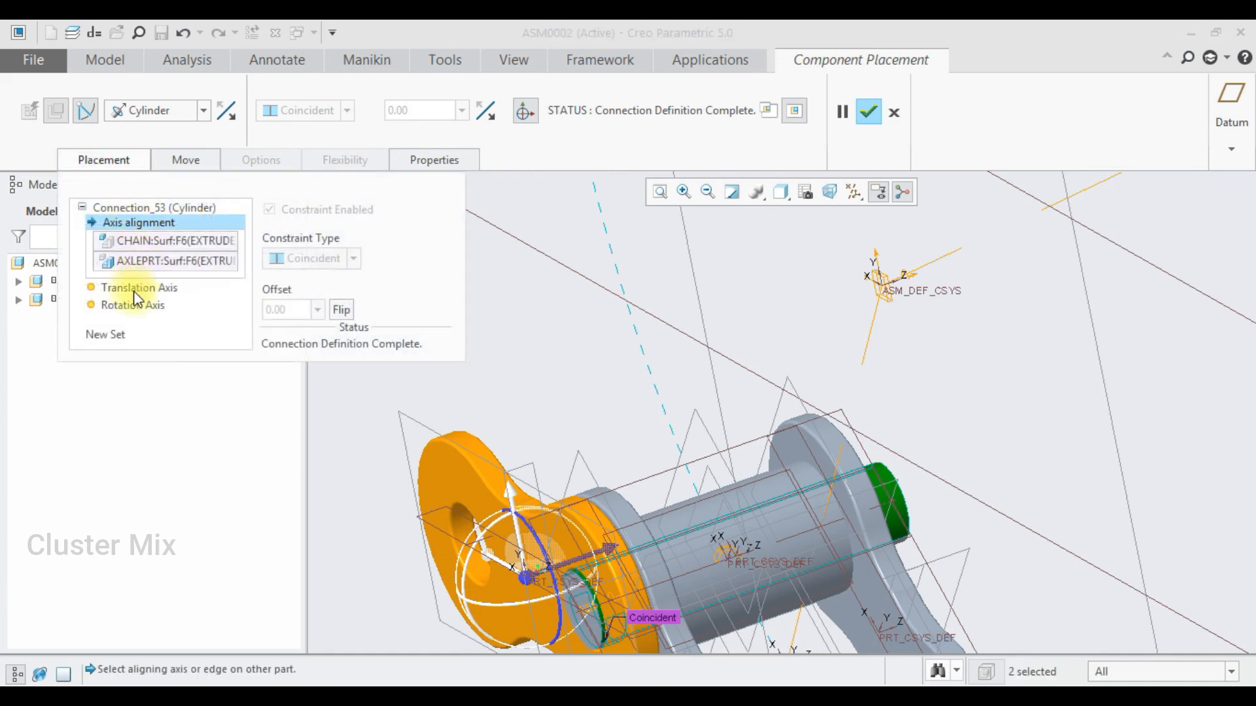
{"action": "left_click", "coordinate": [105, 335]}
{"action": "left_click", "coordinate": [460, 522]}
{"action": "scroll", "coordinate": [446, 512], "scroll_direction": "down", "scroll_amount": 5}
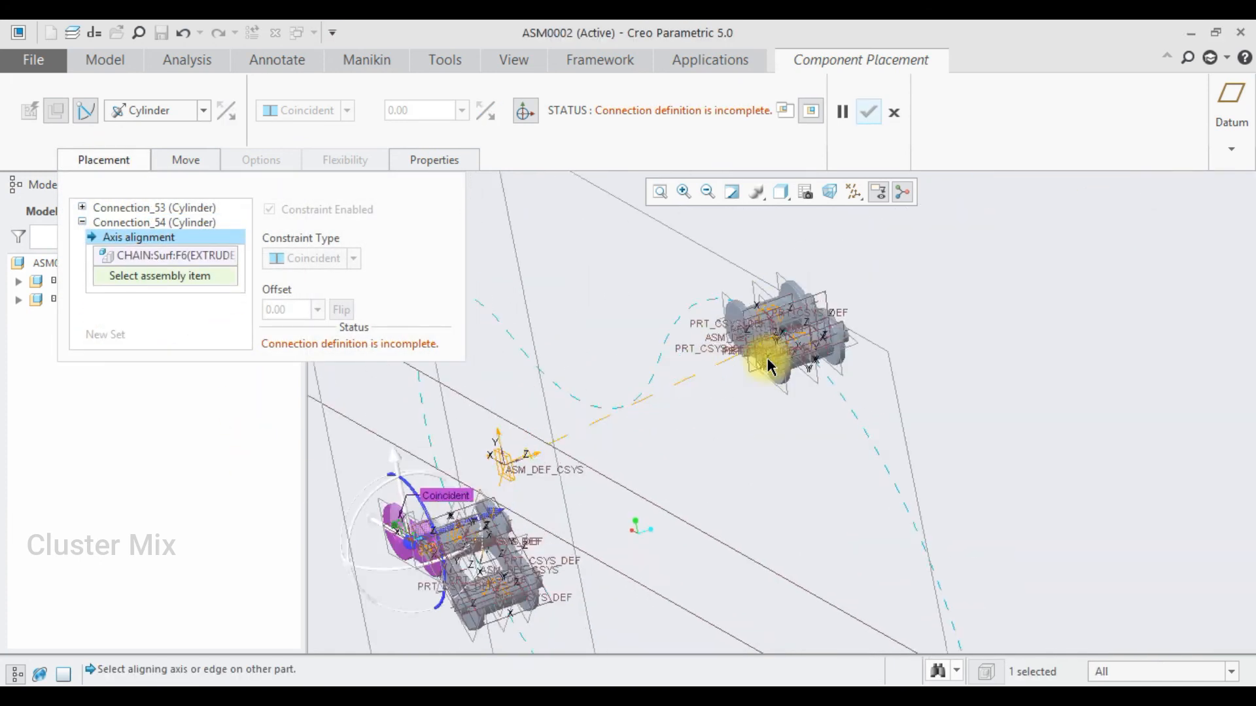
{"action": "scroll", "coordinate": [765, 361], "scroll_direction": "up", "scroll_amount": 2}
{"action": "scroll", "coordinate": [688, 307], "scroll_direction": "up", "scroll_amount": 5}
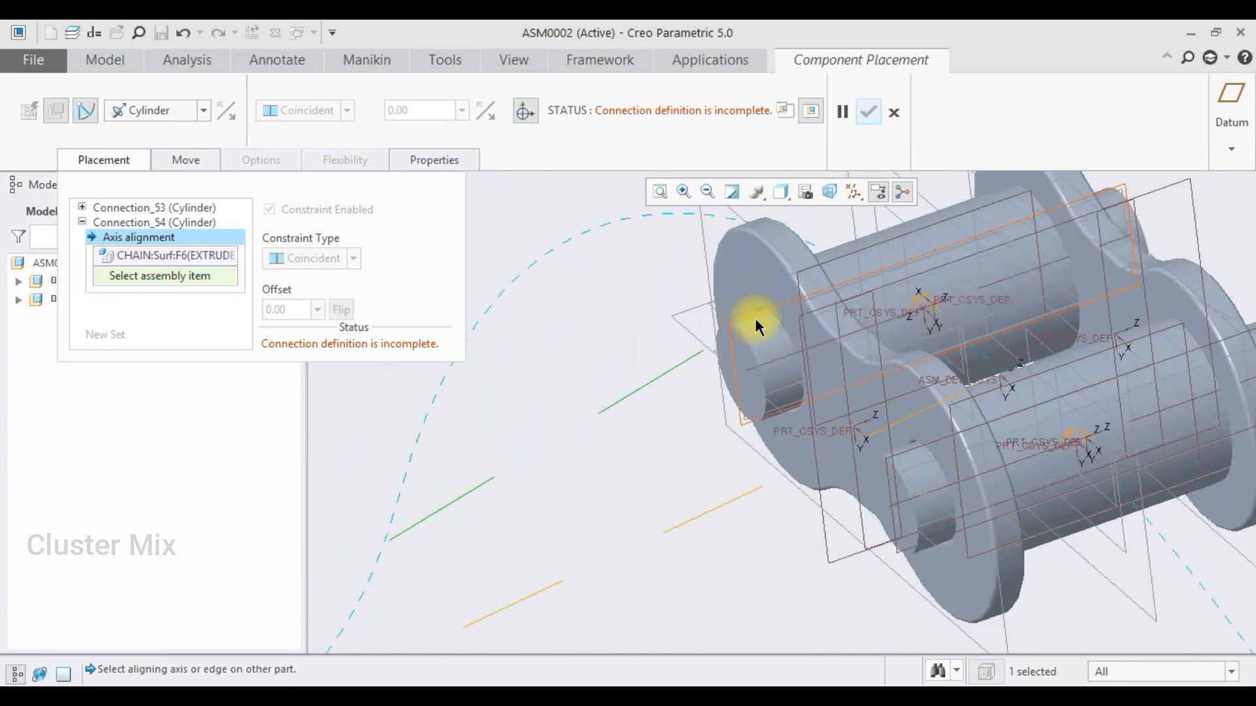
{"action": "left_click", "coordinate": [755, 322]}
{"action": "scroll", "coordinate": [749, 332], "scroll_direction": "up", "scroll_amount": 5}
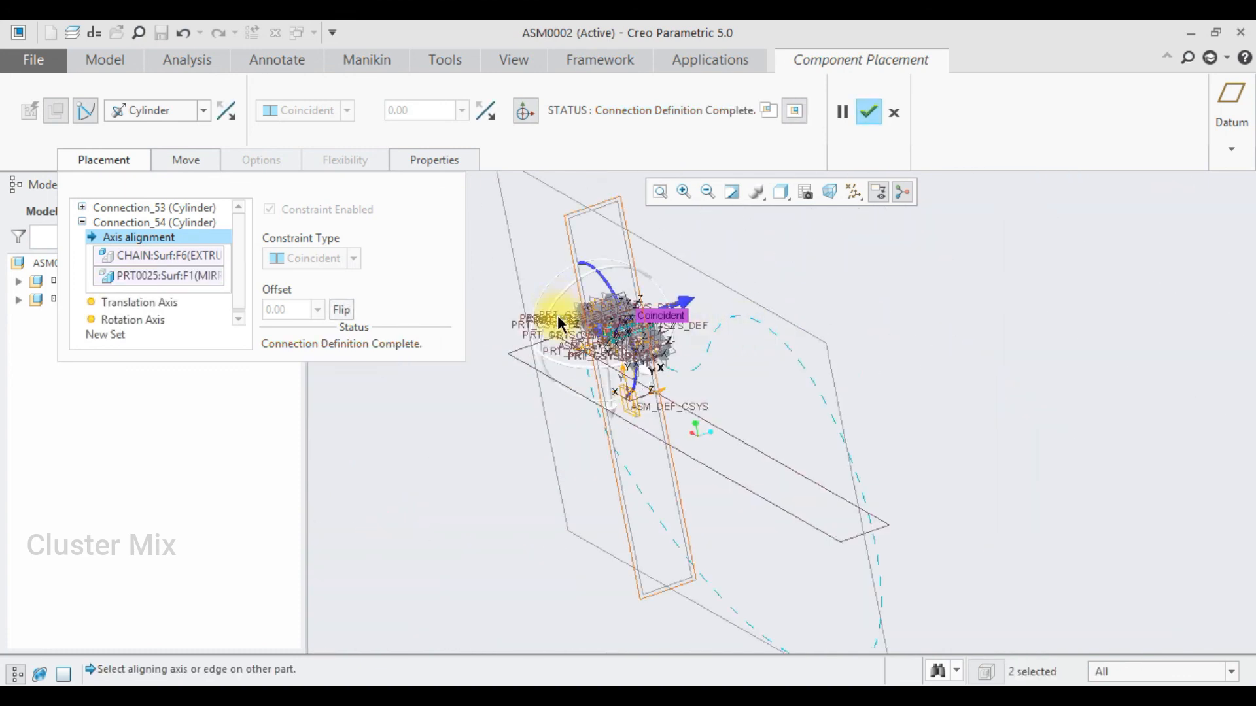
{"action": "scroll", "coordinate": [561, 321], "scroll_direction": "down", "scroll_amount": 4}
{"action": "middle_click_drag", "start_coordinate": [728, 363], "coordinate": [830, 375]}
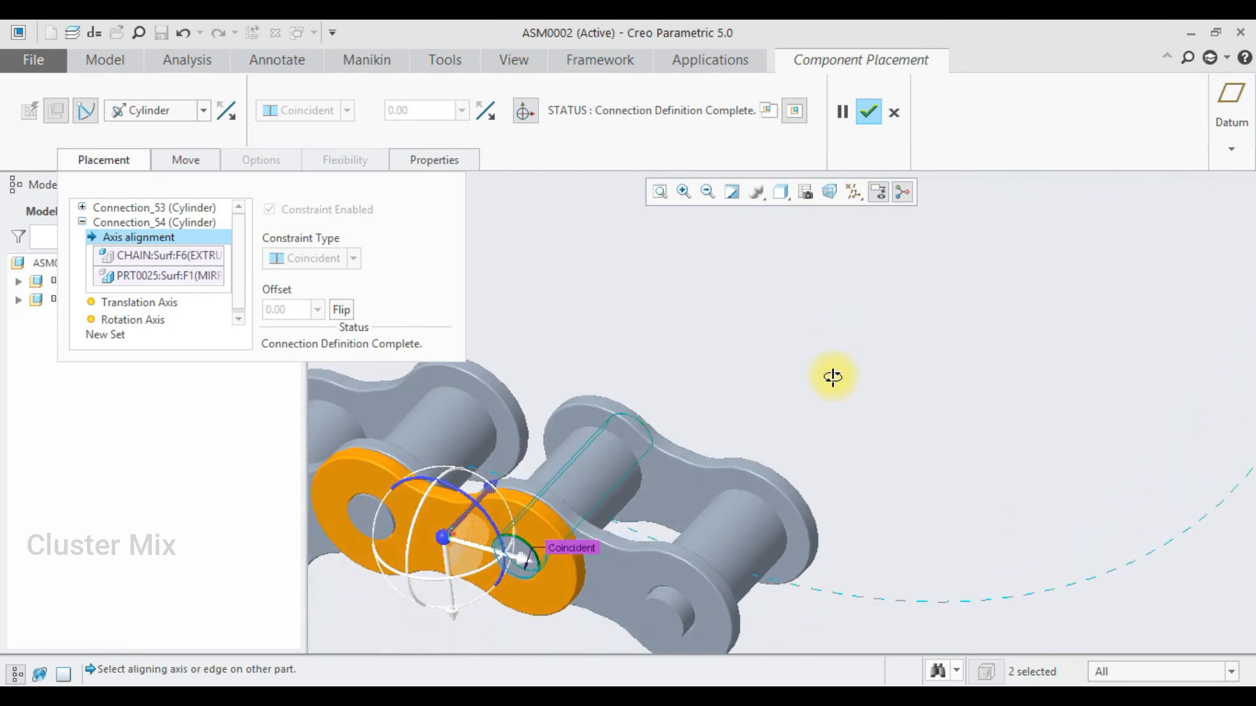
{"action": "scroll", "coordinate": [623, 453], "scroll_direction": "down", "scroll_amount": 3}
{"action": "scroll", "coordinate": [623, 453], "scroll_direction": "up", "scroll_amount": 3}
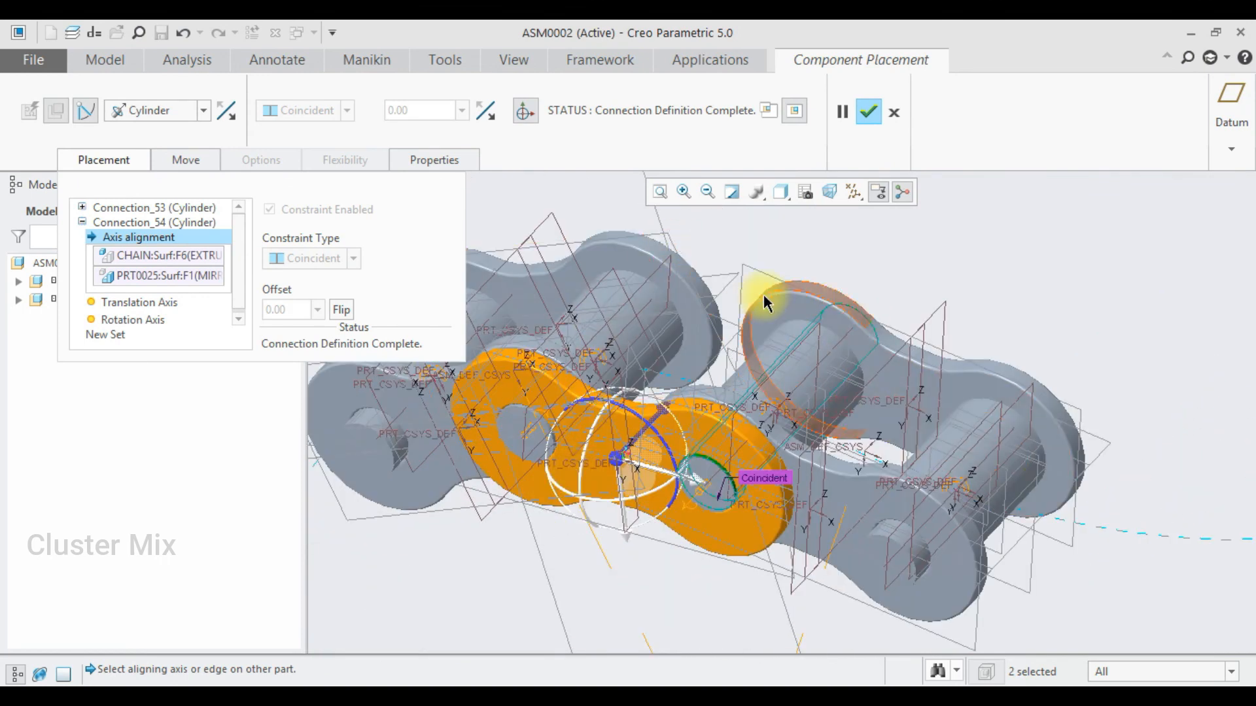
Accept the chain plate's placement and insert another chain.prt plate into the assembly.
{"action": "left_click", "coordinate": [868, 113]}
{"action": "mouse_move", "coordinate": [1095, 304]}
{"action": "middle_mouse_down"}
{"action": "mouse_move", "coordinate": [1061, 306]}
{"action": "mouse_move", "coordinate": [1083, 310]}
{"action": "middle_mouse_up"}
{"action": "scroll", "coordinate": [1084, 310], "scroll_direction": "down", "scroll_amount": 3}
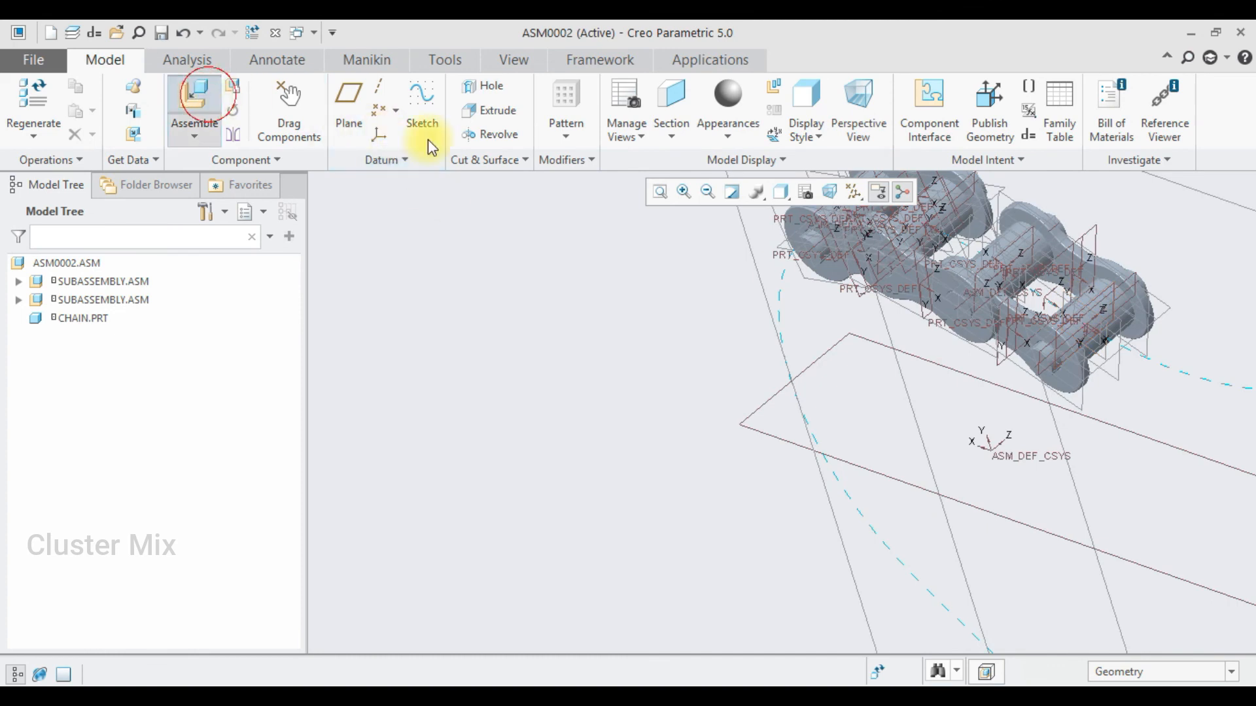
{"action": "double_click", "coordinate": [451, 268]}
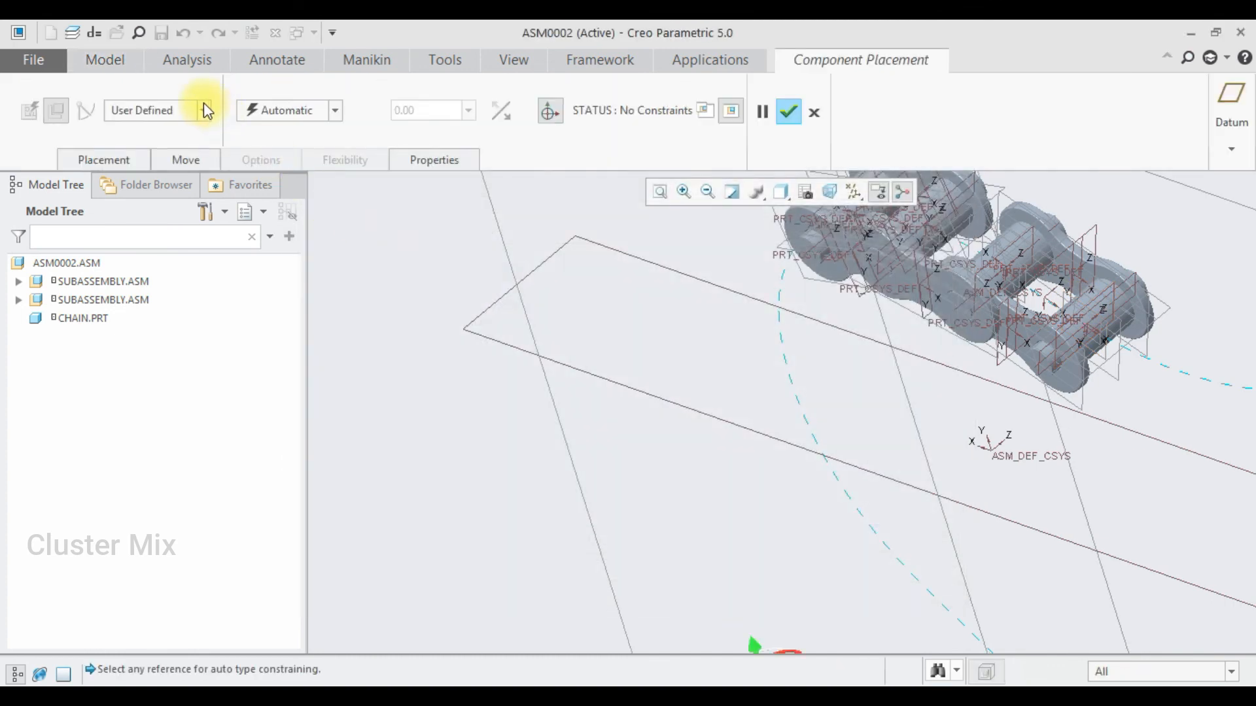
Give the new plate a Cylinder connection, aligning one of its holes with the first link's axle nearest the second link.
{"action": "left_click", "coordinate": [203, 109]}
{"action": "left_click", "coordinate": [138, 199]}
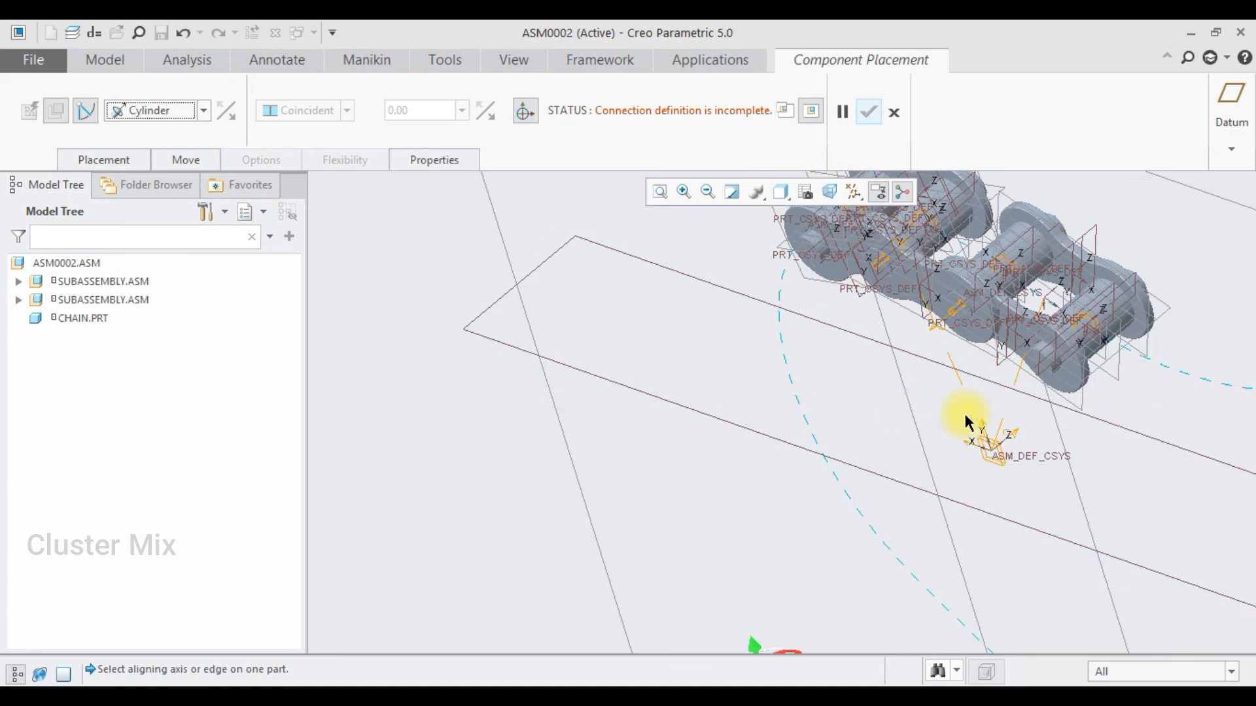
{"action": "scroll", "coordinate": [766, 462], "scroll_direction": "up", "scroll_amount": 4}
{"action": "scroll", "coordinate": [758, 587], "scroll_direction": "down", "scroll_amount": 6}
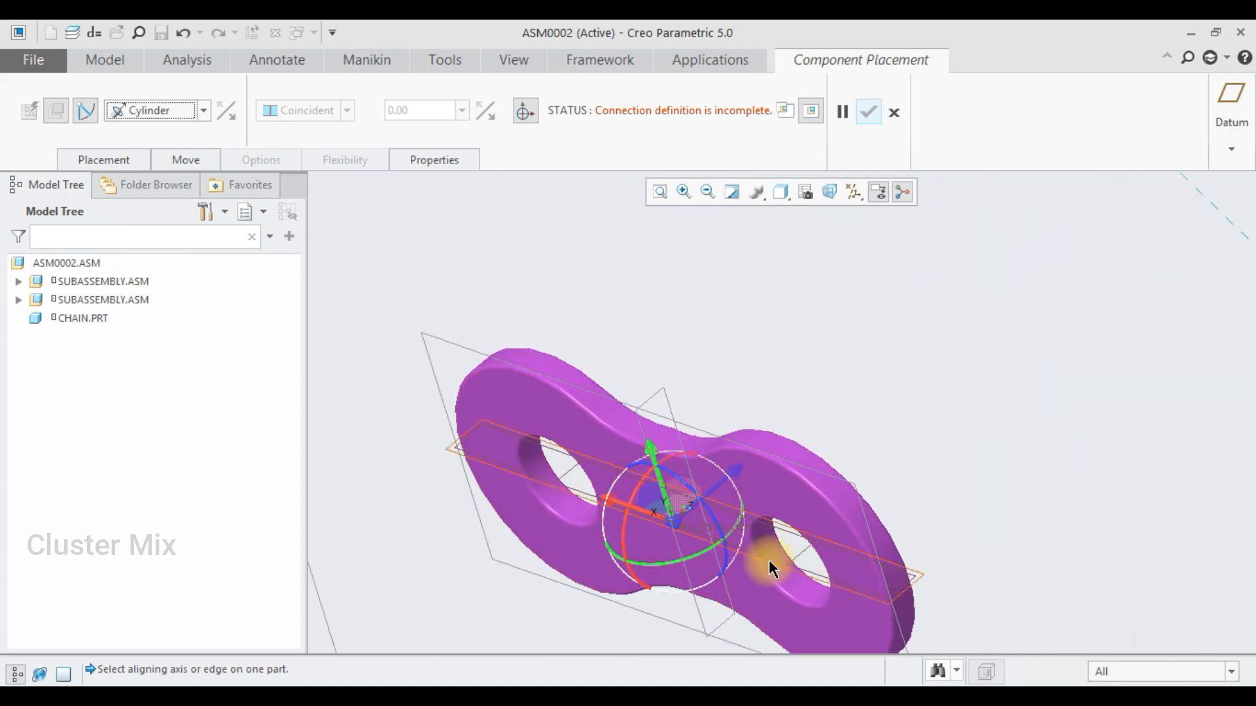
{"action": "left_click", "coordinate": [778, 576]}
{"action": "scroll", "coordinate": [777, 575], "scroll_direction": "up", "scroll_amount": 4}
{"action": "scroll", "coordinate": [846, 433], "scroll_direction": "down", "scroll_amount": 5}
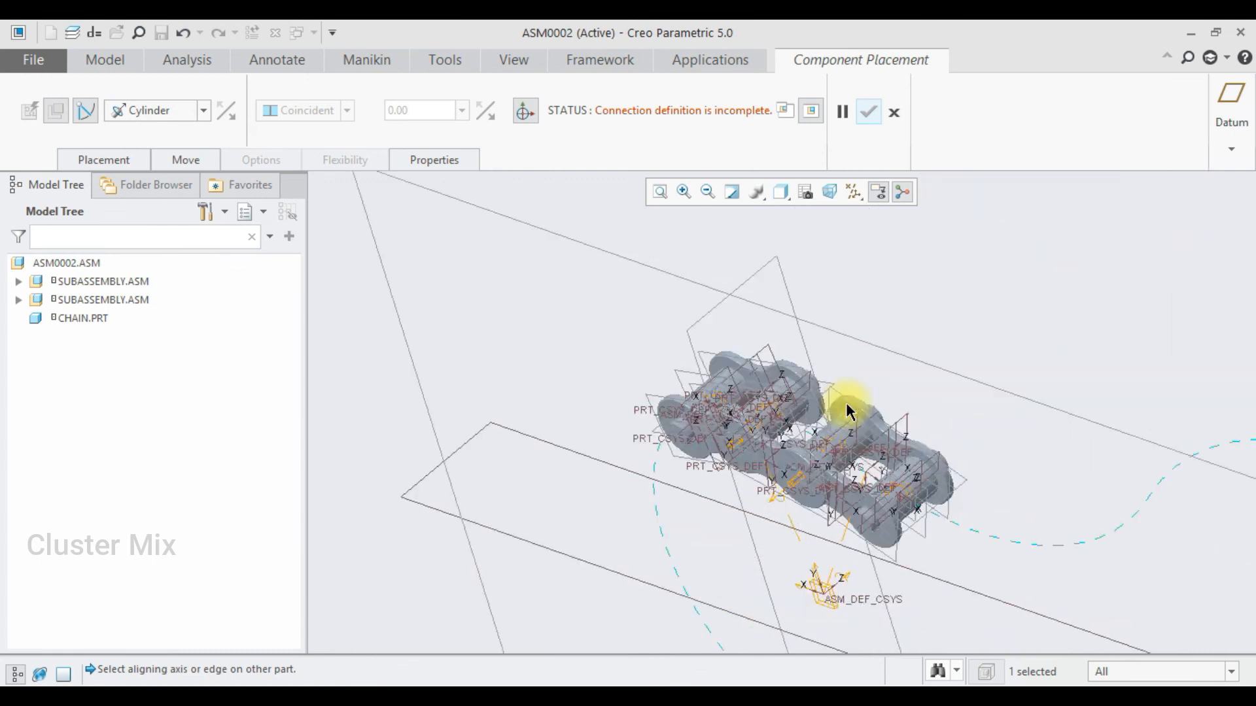
{"action": "left_click", "coordinate": [923, 422]}
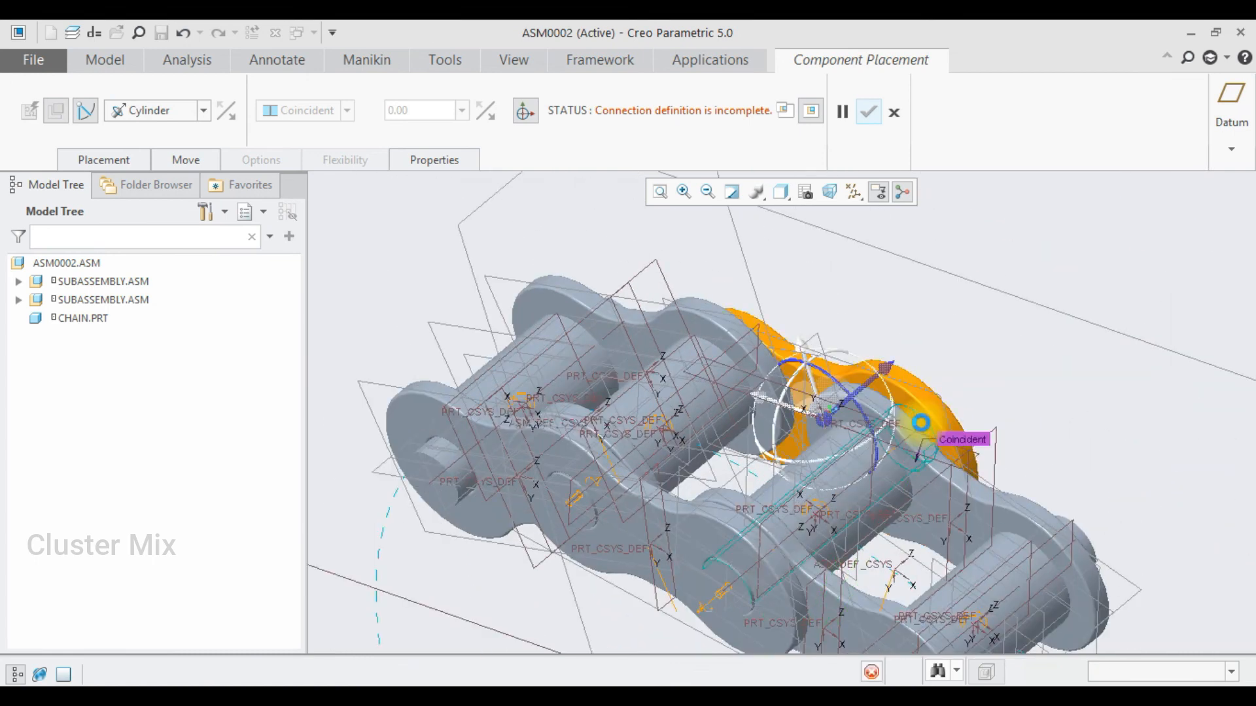
Add a second Cylinder connection, moving the plate outward and aligning its free hole with the adjacent AXLEPRT surface of the second link.
{"action": "scroll", "coordinate": [828, 394], "scroll_direction": "up", "scroll_amount": 4}
{"action": "middle_click_drag", "start_coordinate": [828, 395], "coordinate": [829, 422]}
{"action": "scroll", "coordinate": [829, 422], "scroll_direction": "down", "scroll_amount": 5}
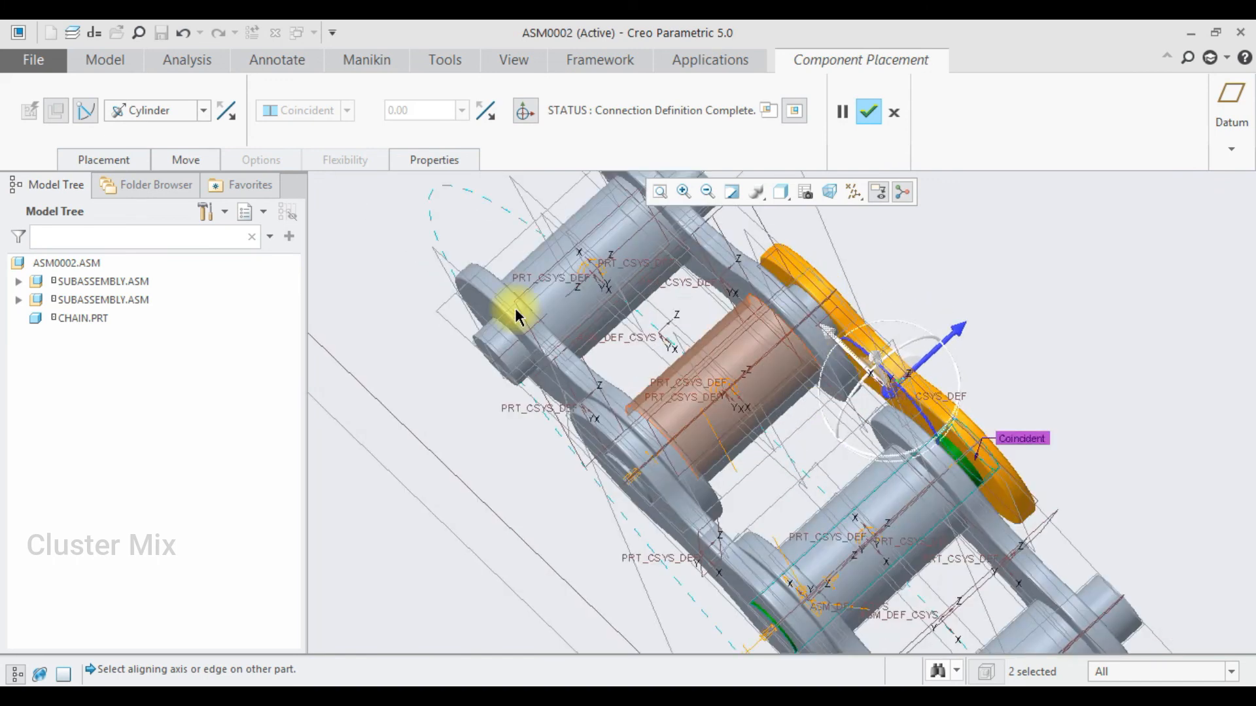
{"action": "left_click", "coordinate": [92, 159]}
{"action": "left_click", "coordinate": [95, 335]}
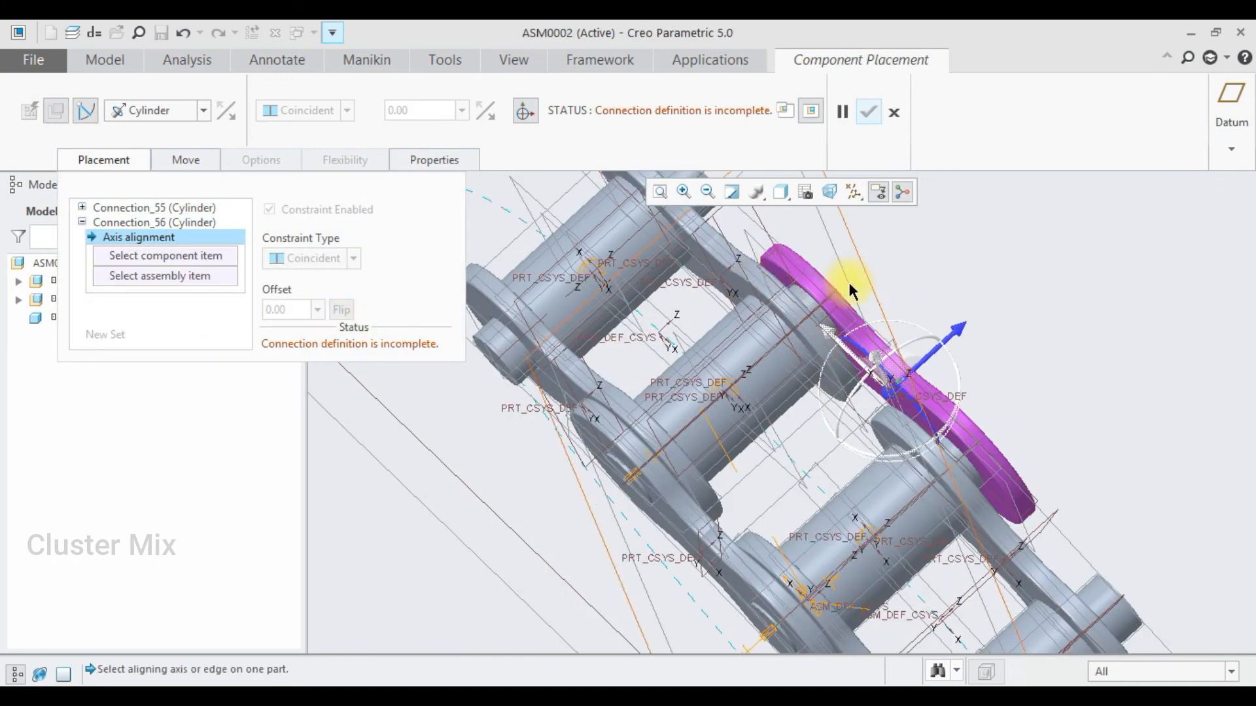
{"action": "scroll", "coordinate": [843, 281], "scroll_direction": "down", "scroll_amount": 3}
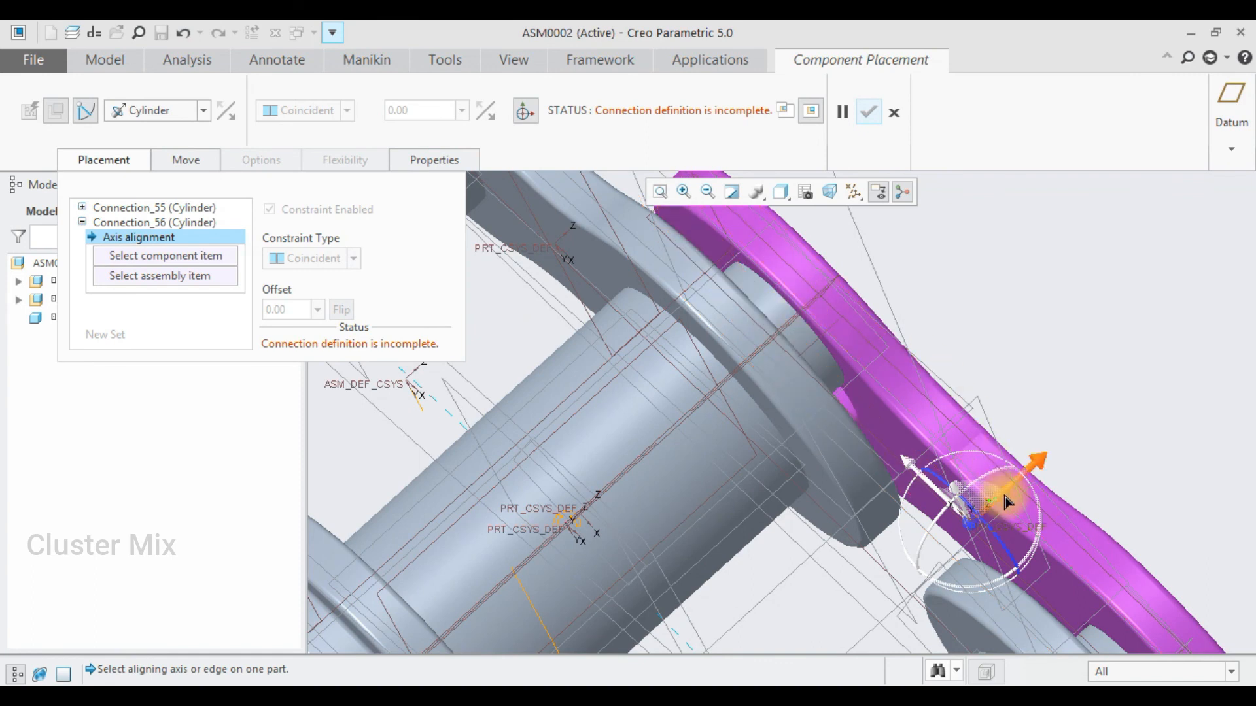
{"action": "left_click_drag", "start_coordinate": [1005, 496], "coordinate": [1087, 424]}
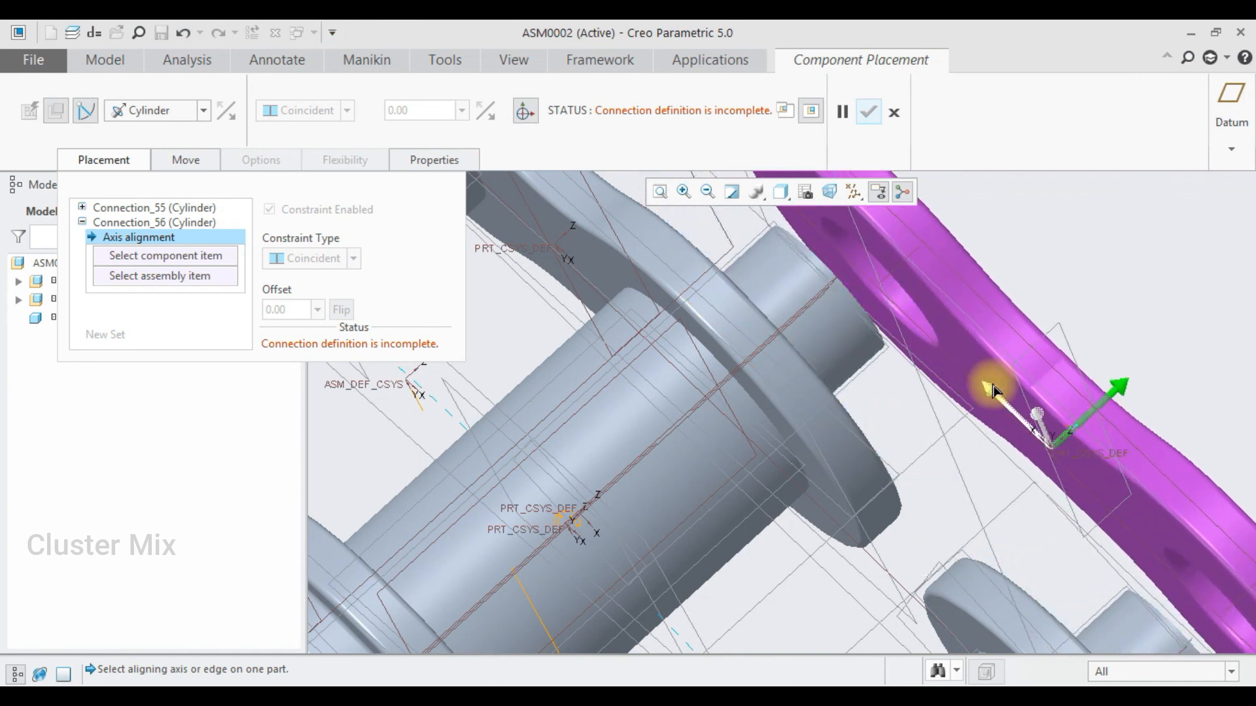
{"action": "scroll", "coordinate": [877, 296], "scroll_direction": "down", "scroll_amount": 3}
{"action": "left_click", "coordinate": [883, 254]}
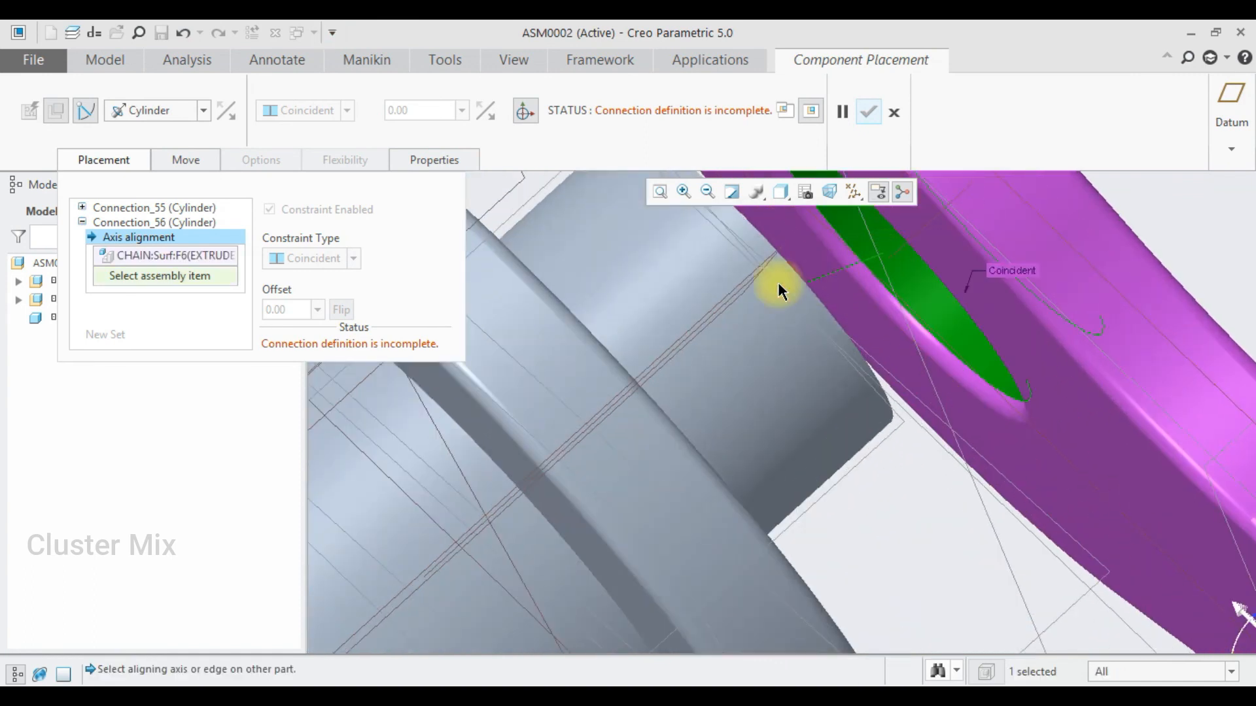
{"action": "left_click", "coordinate": [741, 302]}
{"action": "scroll", "coordinate": [1187, 531], "scroll_direction": "up", "scroll_amount": 3}
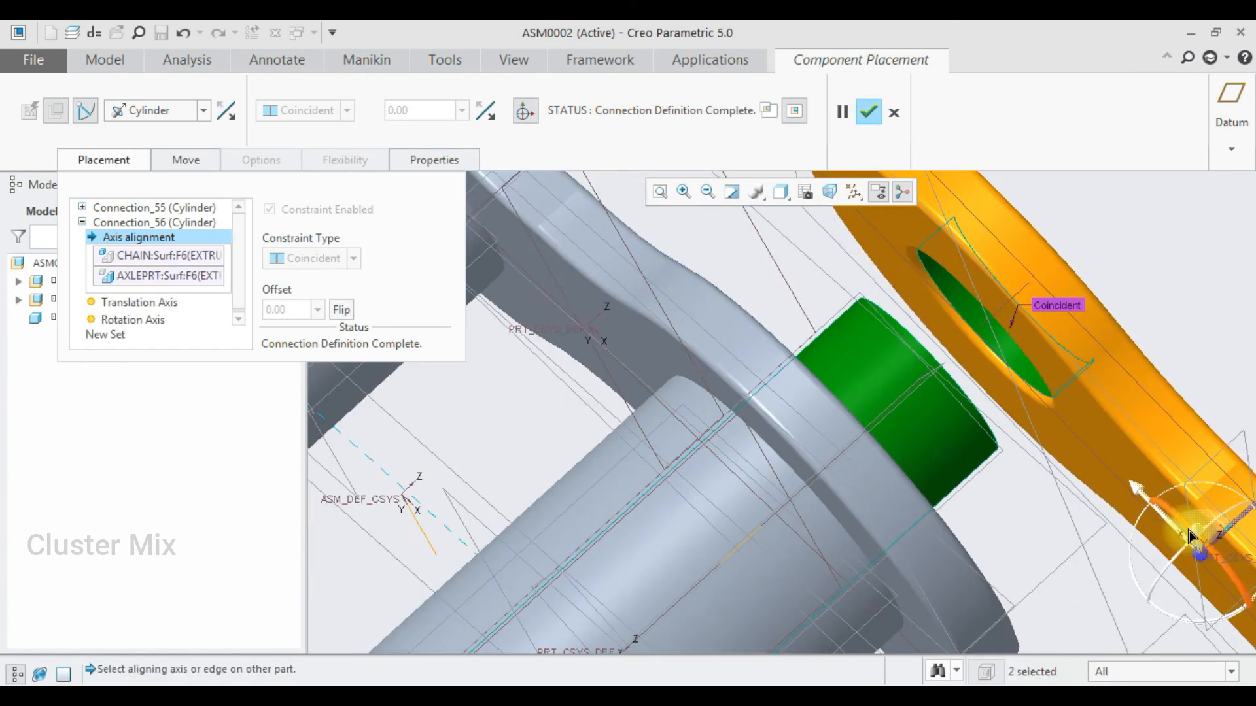
Slide the plate back along the axles against the links' outer faces and accept its placement.
{"action": "left_click_drag", "start_coordinate": [1225, 526], "coordinate": [1115, 660]}
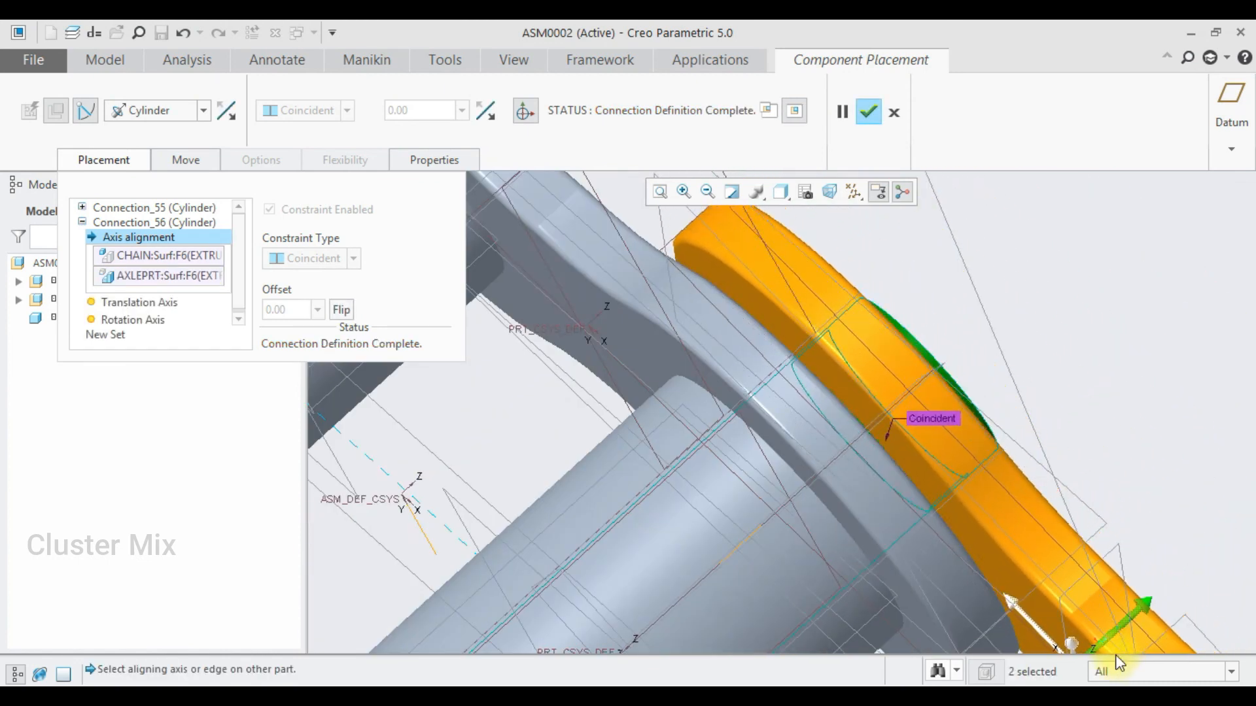
{"action": "scroll", "coordinate": [964, 416], "scroll_direction": "up", "scroll_amount": 3}
{"action": "scroll", "coordinate": [963, 411], "scroll_direction": "up", "scroll_amount": 2}
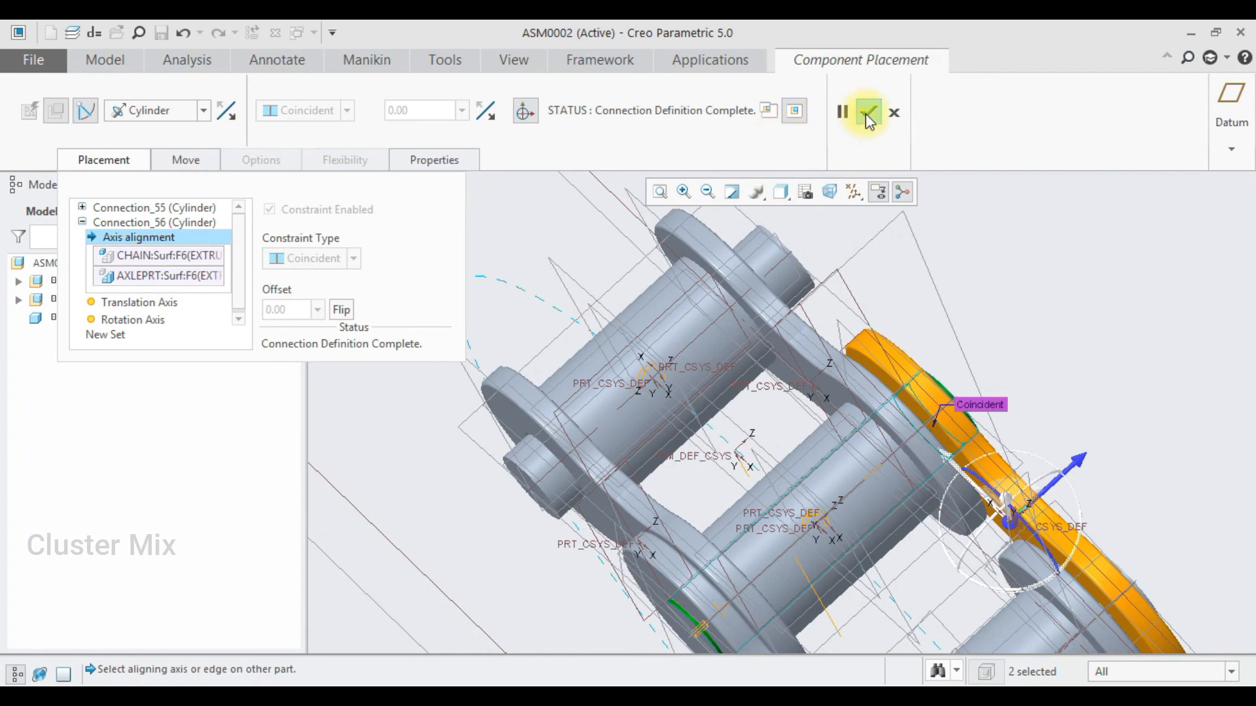
{"action": "left_click", "coordinate": [868, 113]}
Move the joined two-link chain along the dashed path by its end link to test the motion, and finish the component drag.
{"action": "scroll", "coordinate": [939, 342], "scroll_direction": "up", "scroll_amount": 4}
{"action": "middle_click_drag", "start_coordinate": [1014, 384], "coordinate": [1060, 348], "text": "shift"}
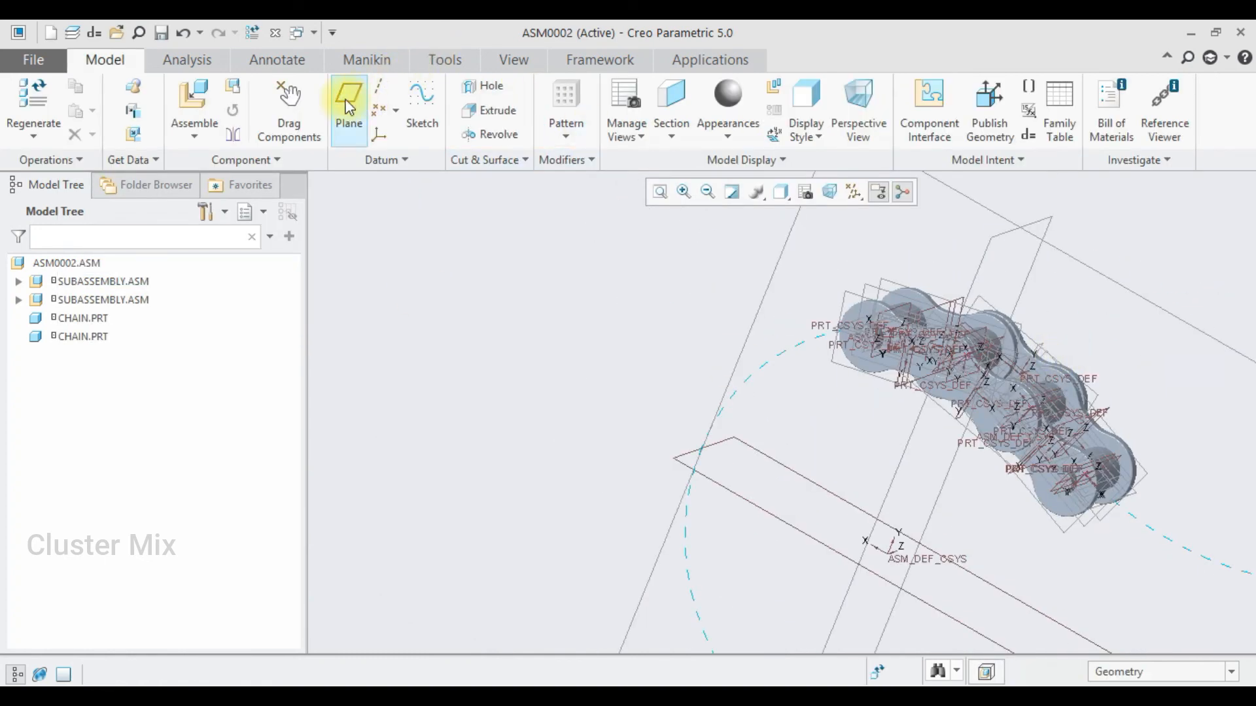
{"action": "scroll", "coordinate": [857, 356], "scroll_direction": "down", "scroll_amount": 3}
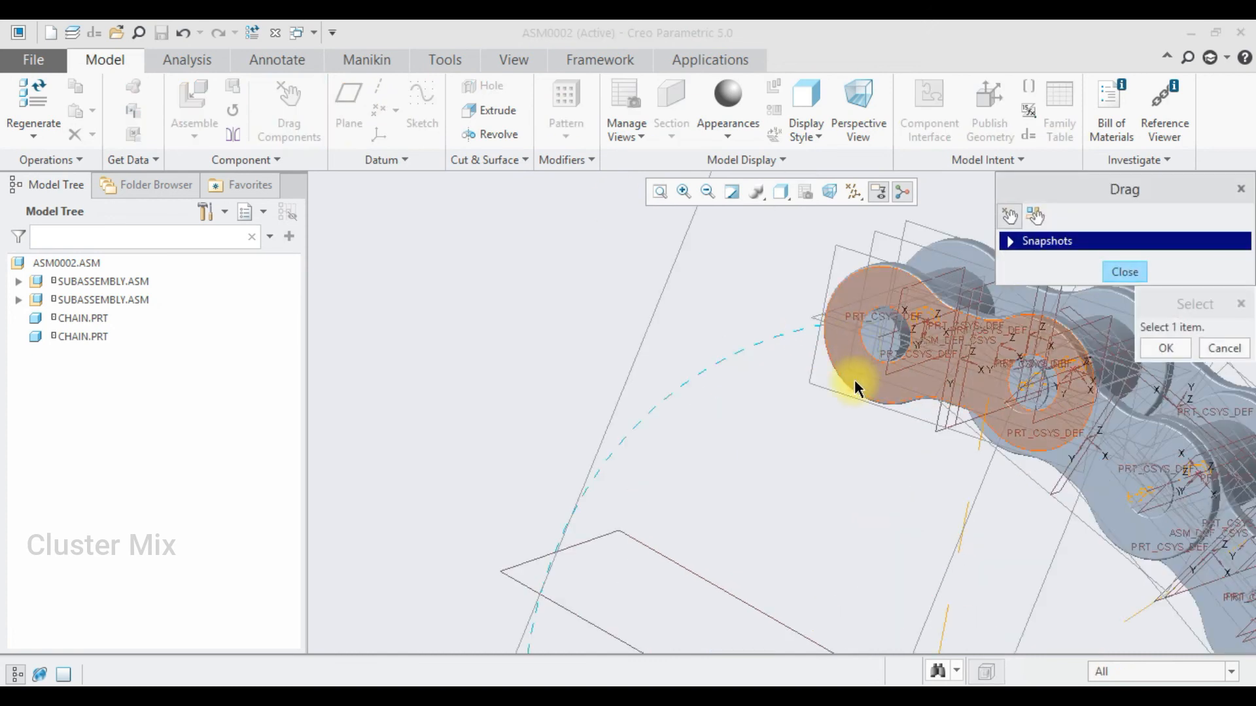
{"action": "left_click", "coordinate": [854, 386]}
{"action": "scroll", "coordinate": [841, 379], "scroll_direction": "up", "scroll_amount": 5}
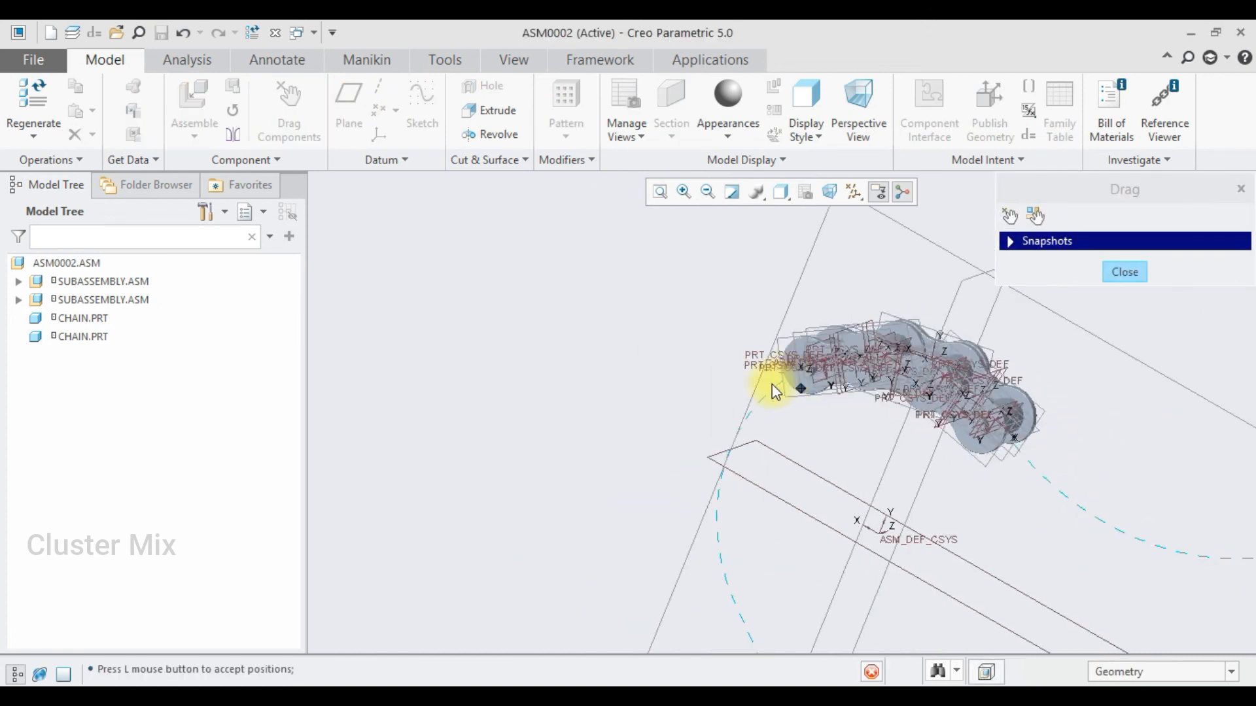
{"action": "scroll", "coordinate": [783, 478], "scroll_direction": "up", "scroll_amount": 4}
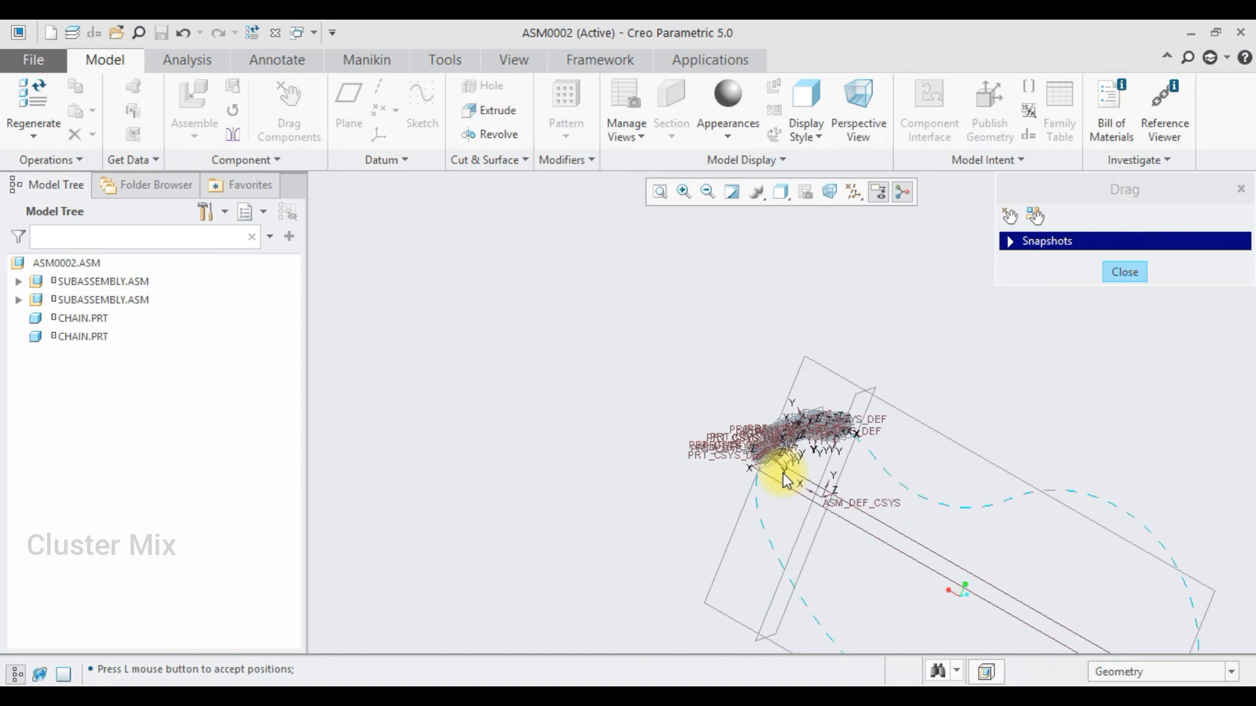
{"action": "scroll", "coordinate": [859, 564], "scroll_direction": "up", "scroll_amount": 4}
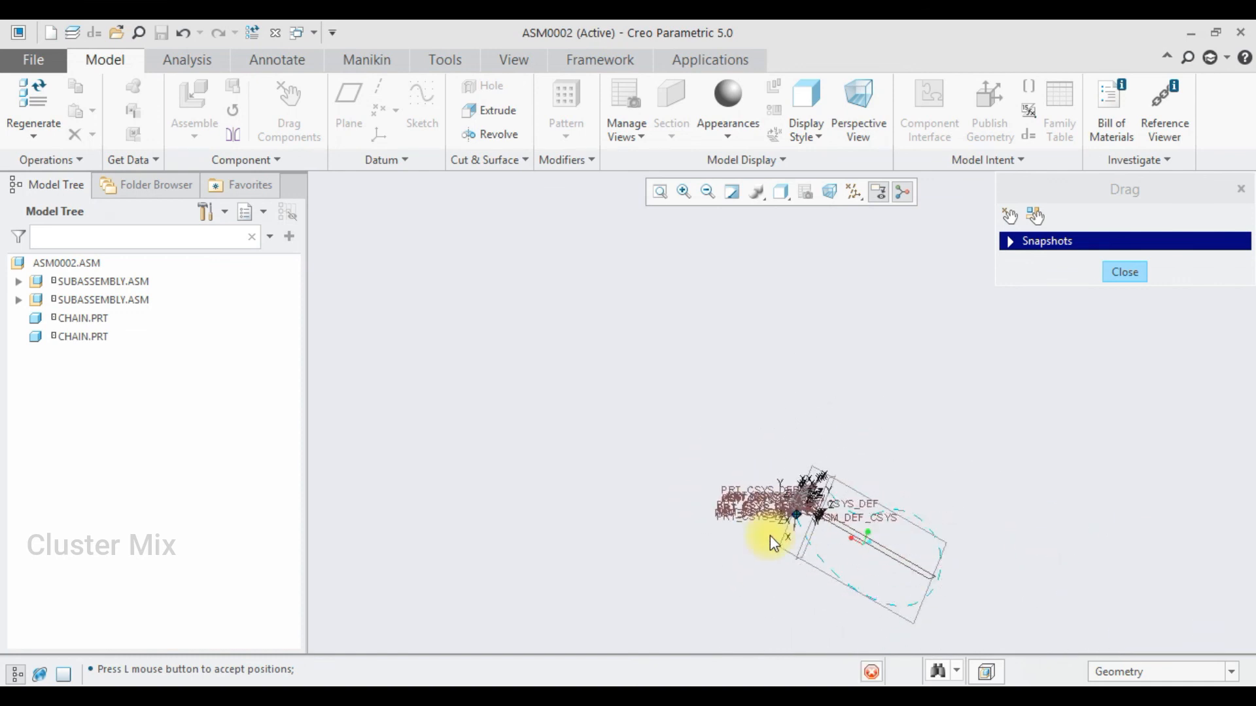
{"action": "left_click", "coordinate": [1122, 271]}
{"action": "left_click", "coordinate": [989, 395]}
{"action": "scroll", "coordinate": [968, 475], "scroll_direction": "up", "scroll_amount": 3}
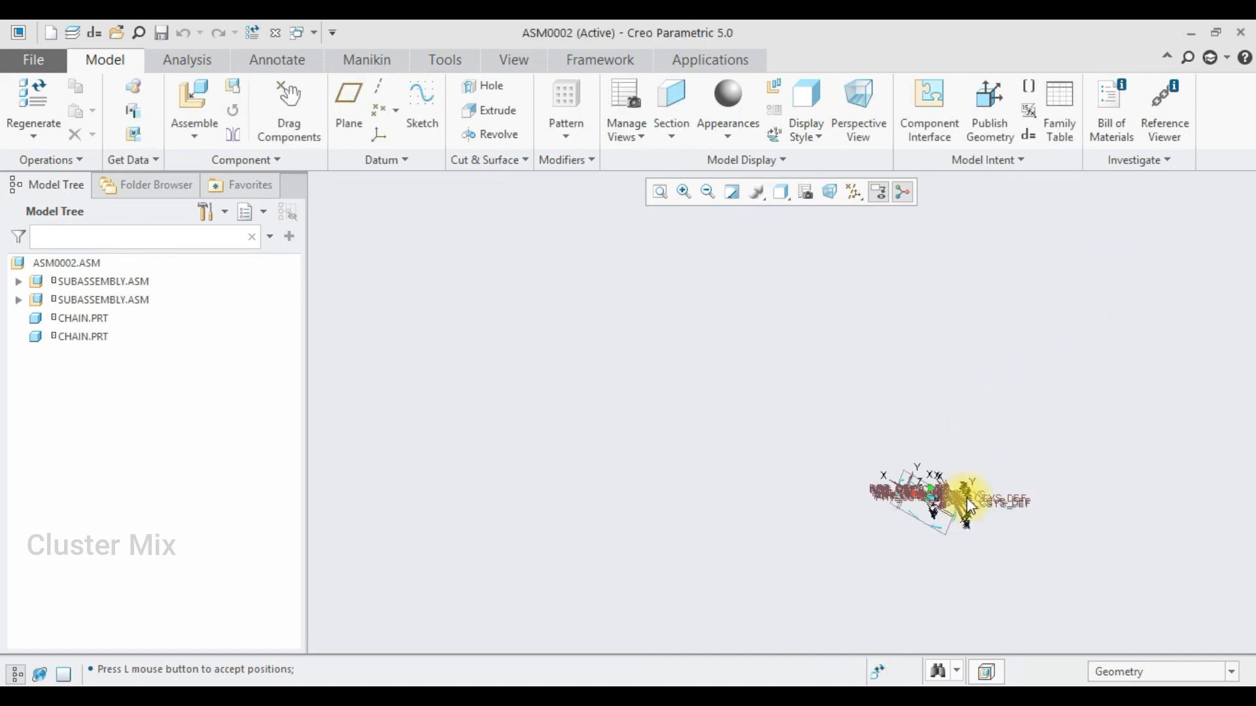
Hide all datum axes, points, coordinate systems and planes in the longer coloured chain assembly.
{"action": "scroll", "coordinate": [1037, 579], "scroll_direction": "down", "scroll_amount": 3}
{"action": "scroll", "coordinate": [981, 344], "scroll_direction": "down", "scroll_amount": 5}
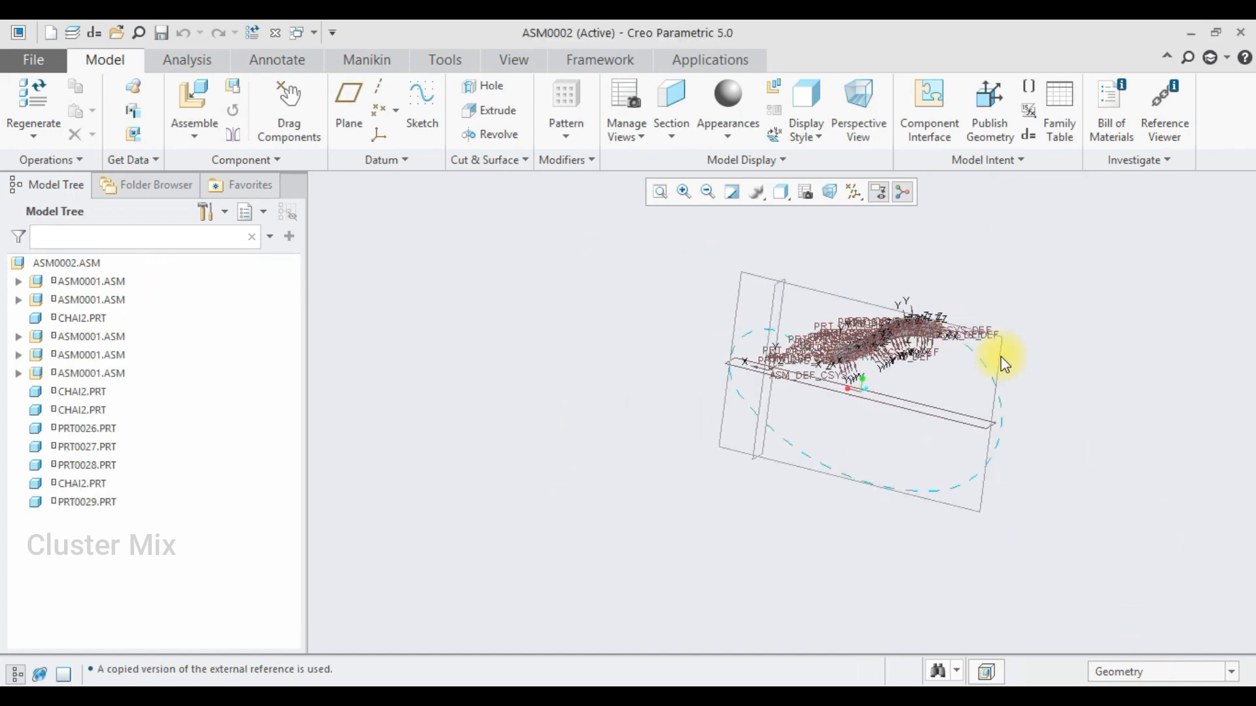
{"action": "scroll", "coordinate": [957, 331], "scroll_direction": "up", "scroll_amount": 2}
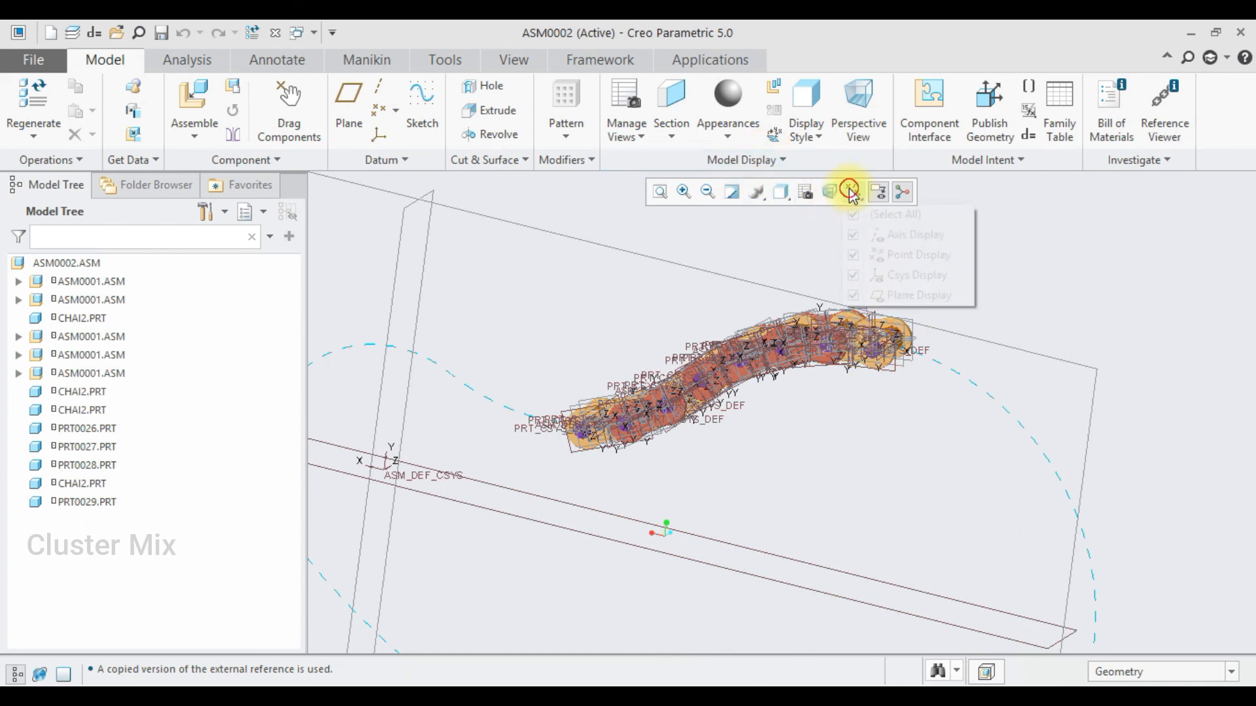
{"action": "left_click", "coordinate": [876, 214]}
Move the longer chain along the closed path by its end link to the curve on the opposite side, and finish the component drag.
{"action": "scroll", "coordinate": [901, 340], "scroll_direction": "up", "scroll_amount": 2}
{"action": "middle_click_drag", "start_coordinate": [902, 340], "coordinate": [891, 375]}
{"action": "scroll", "coordinate": [851, 372], "scroll_direction": "down", "scroll_amount": 3}
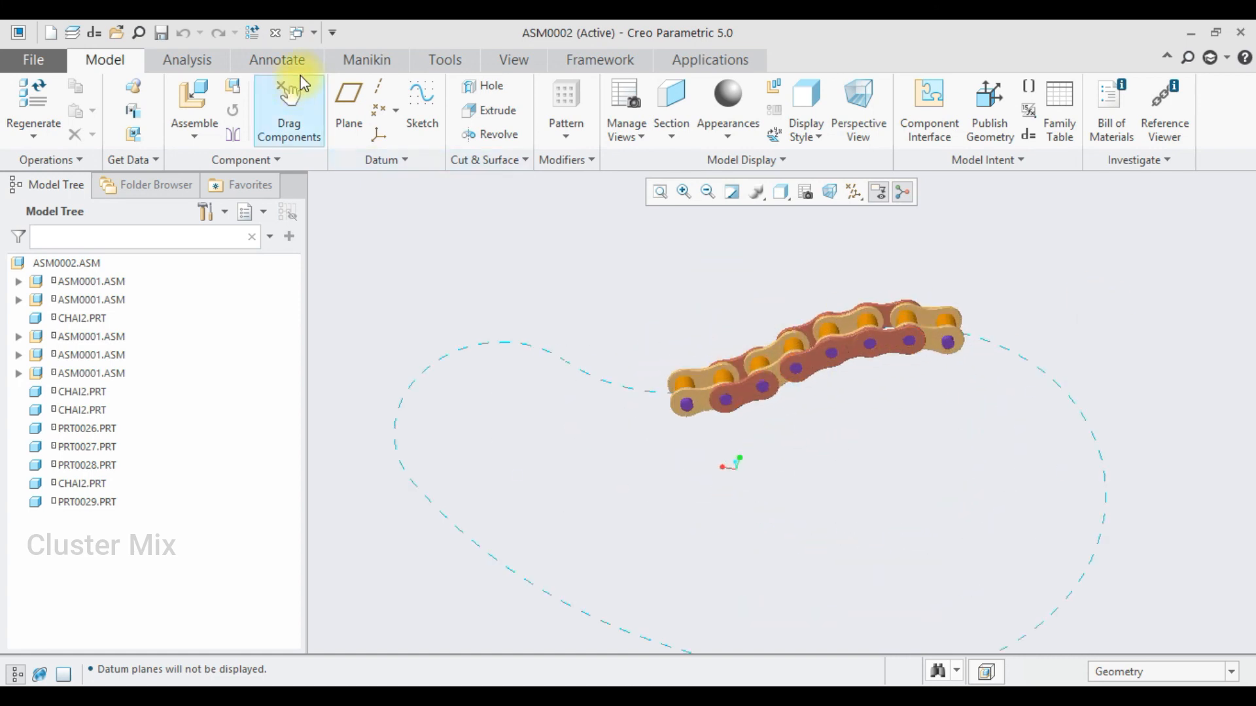
{"action": "left_click", "coordinate": [291, 108]}
{"action": "scroll", "coordinate": [805, 392], "scroll_direction": "down", "scroll_amount": 4}
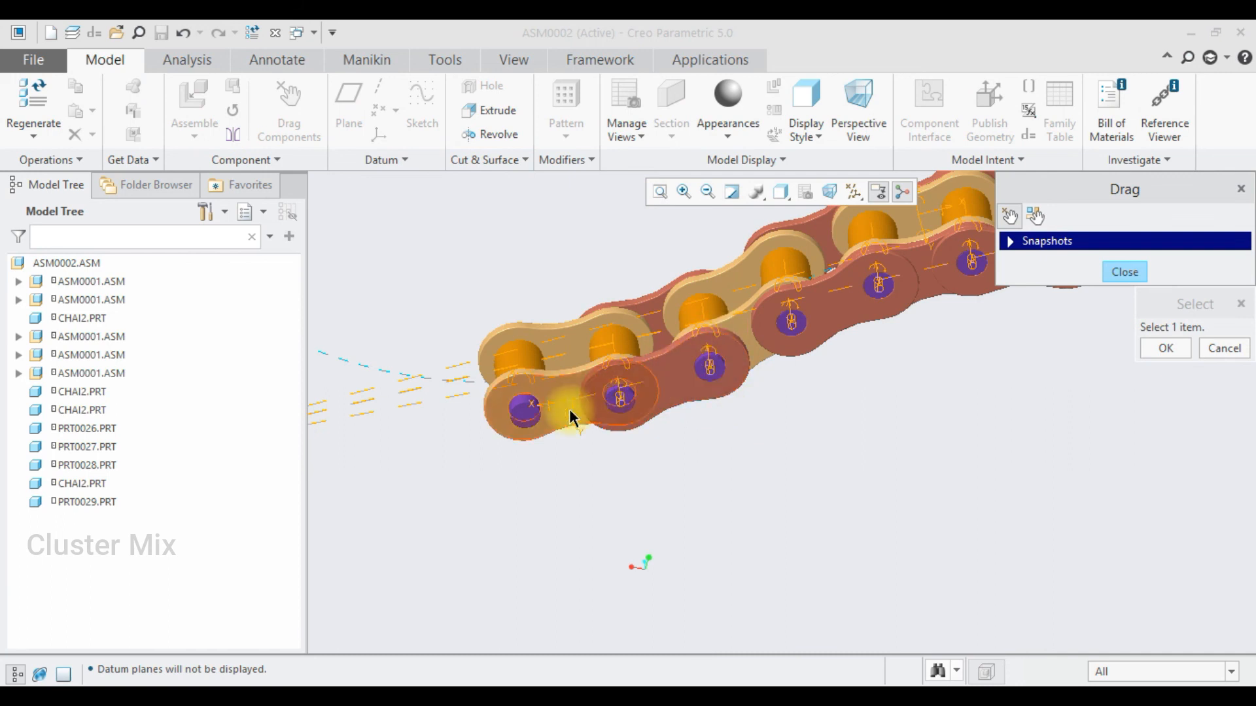
{"action": "left_click", "coordinate": [547, 425]}
{"action": "scroll", "coordinate": [535, 438], "scroll_direction": "up", "scroll_amount": 3}
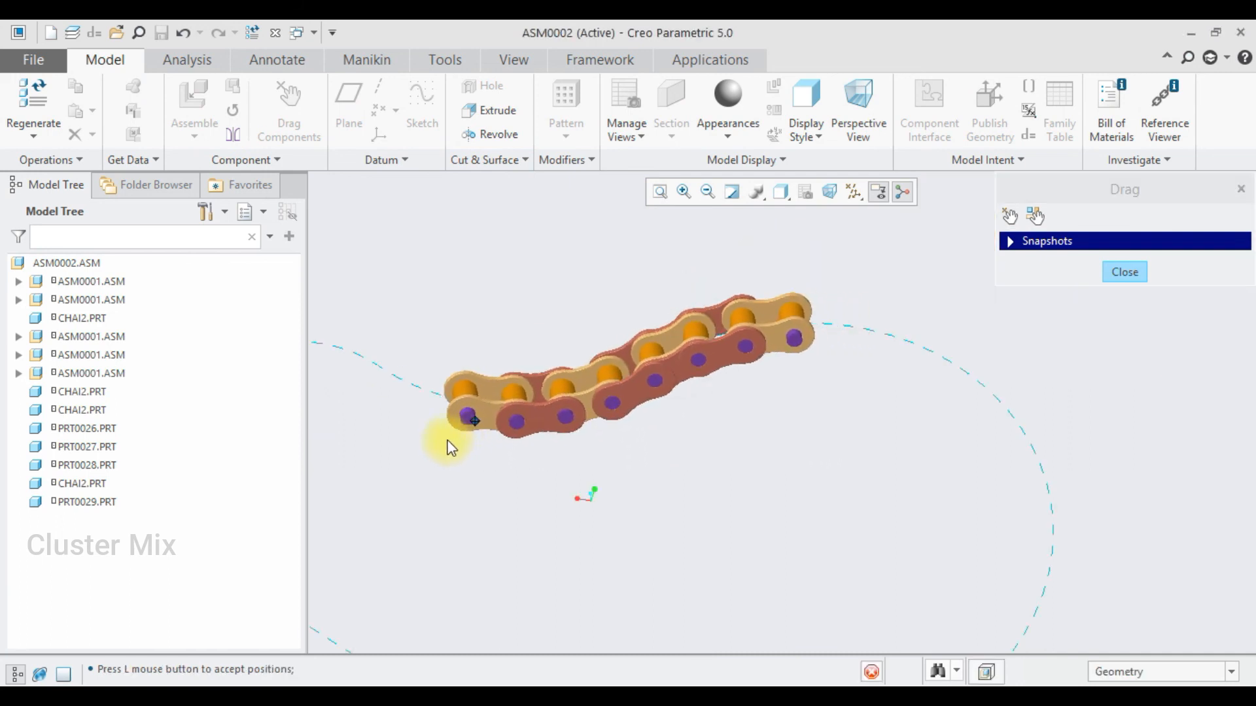
{"action": "scroll", "coordinate": [587, 337], "scroll_direction": "up", "scroll_amount": 3}
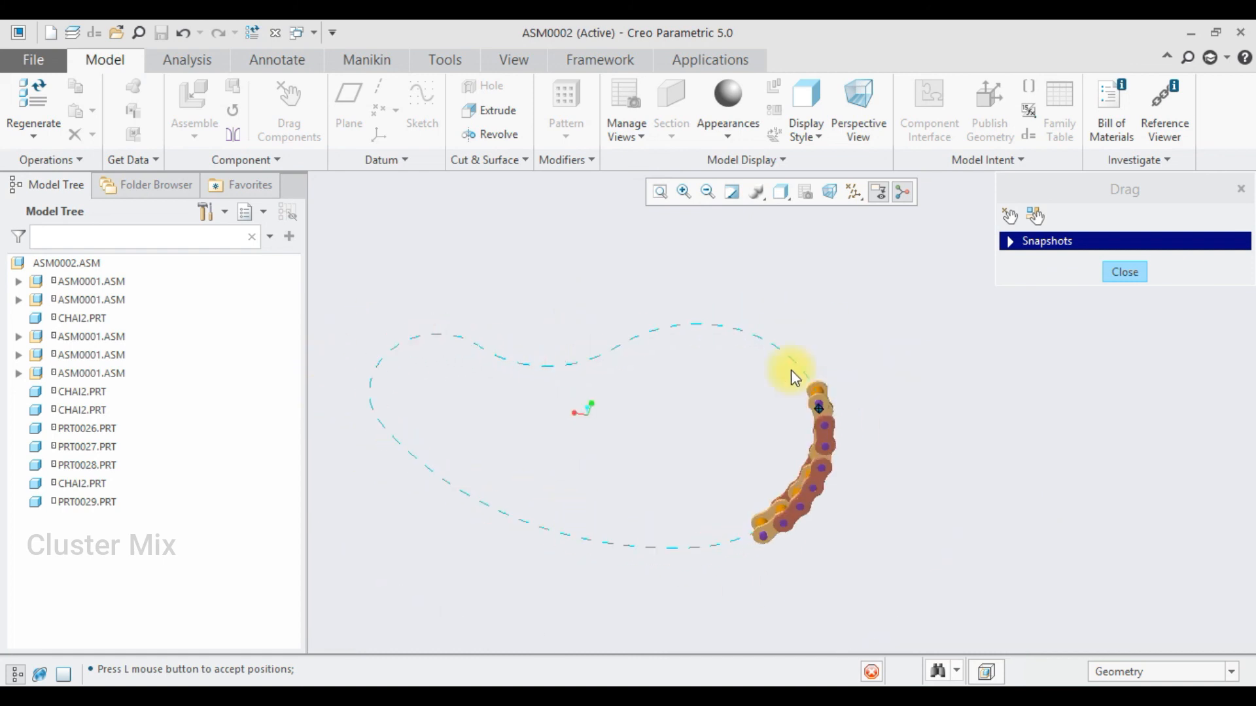
{"action": "left_click", "coordinate": [1132, 276]}
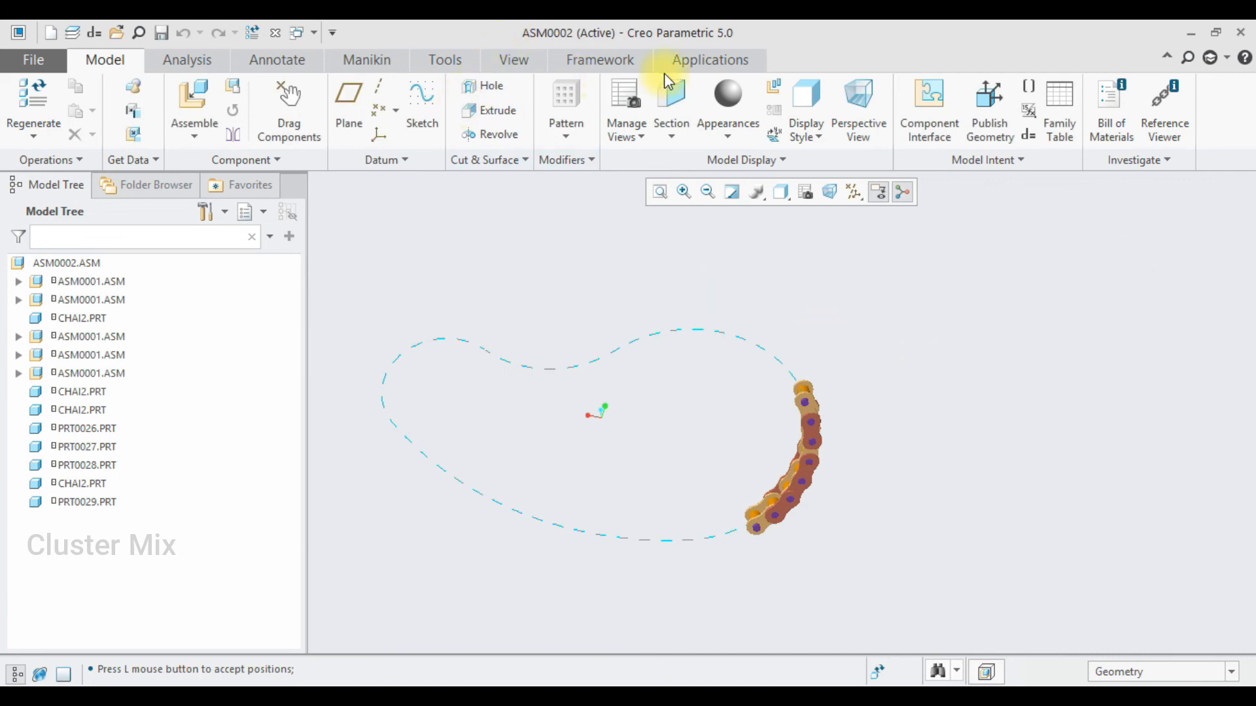
In the Mechanism application, create a servo motor on the slot connection of the chain's end link.
{"action": "left_click", "coordinate": [698, 65]}
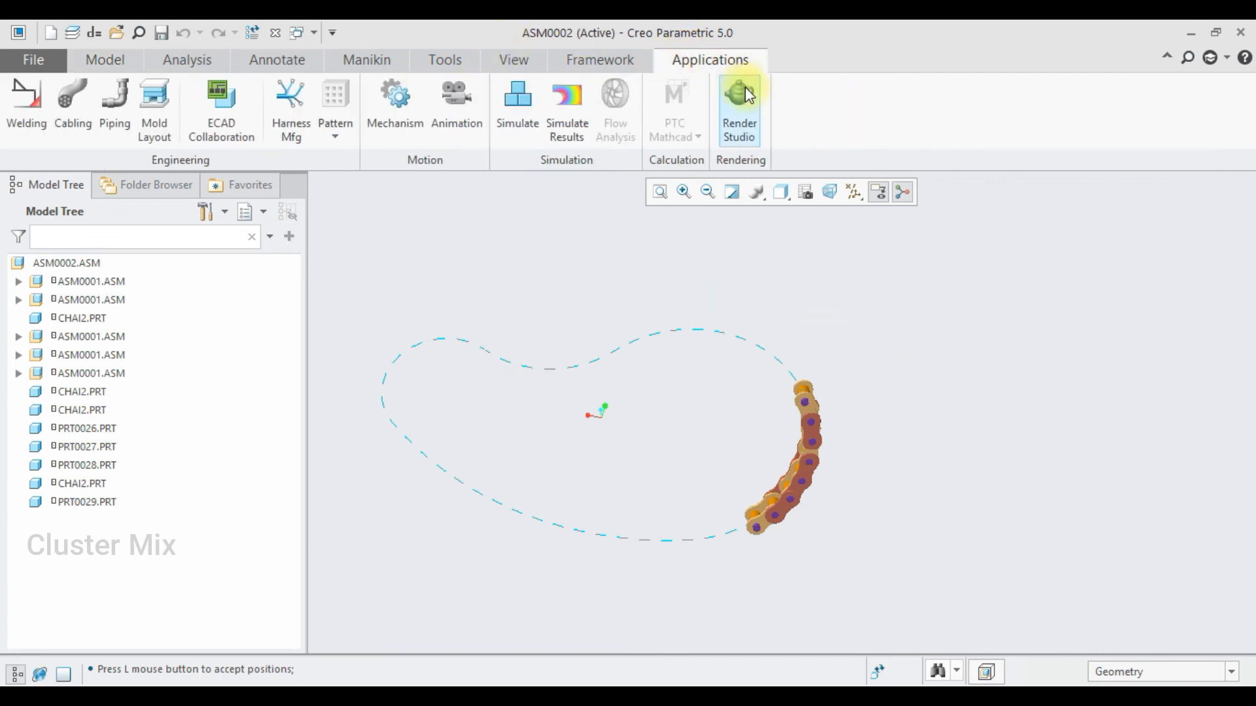
{"action": "left_click", "coordinate": [377, 123]}
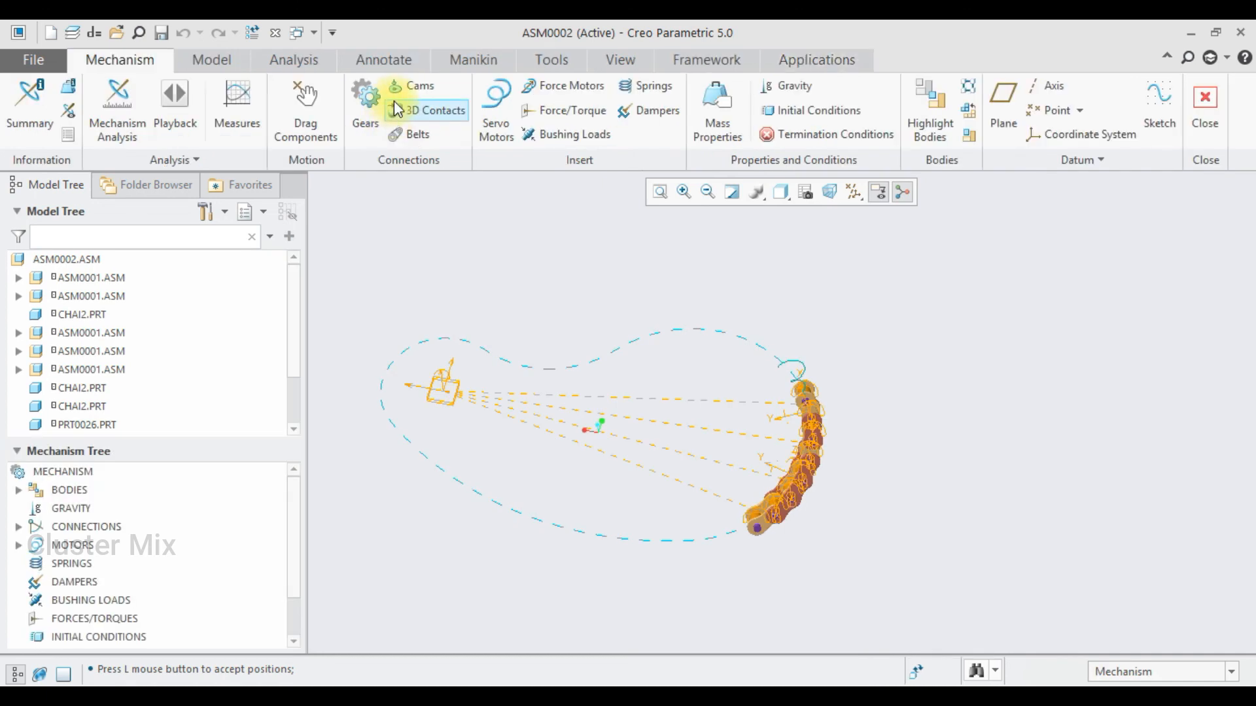
{"action": "left_click", "coordinate": [482, 88]}
{"action": "scroll", "coordinate": [795, 394], "scroll_direction": "up", "scroll_amount": 3}
{"action": "scroll", "coordinate": [796, 394], "scroll_direction": "up", "scroll_amount": 4}
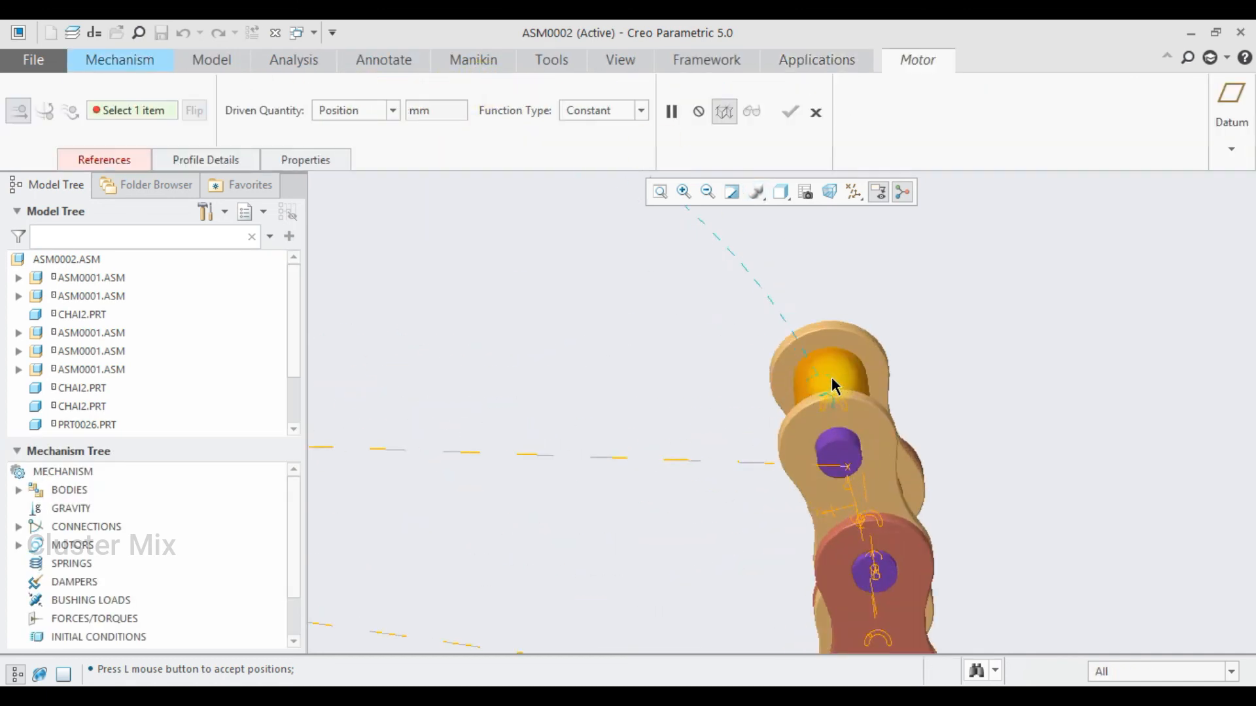
{"action": "scroll", "coordinate": [841, 407], "scroll_direction": "up", "scroll_amount": 2}
{"action": "scroll", "coordinate": [841, 407], "scroll_direction": "up", "scroll_amount": 1}
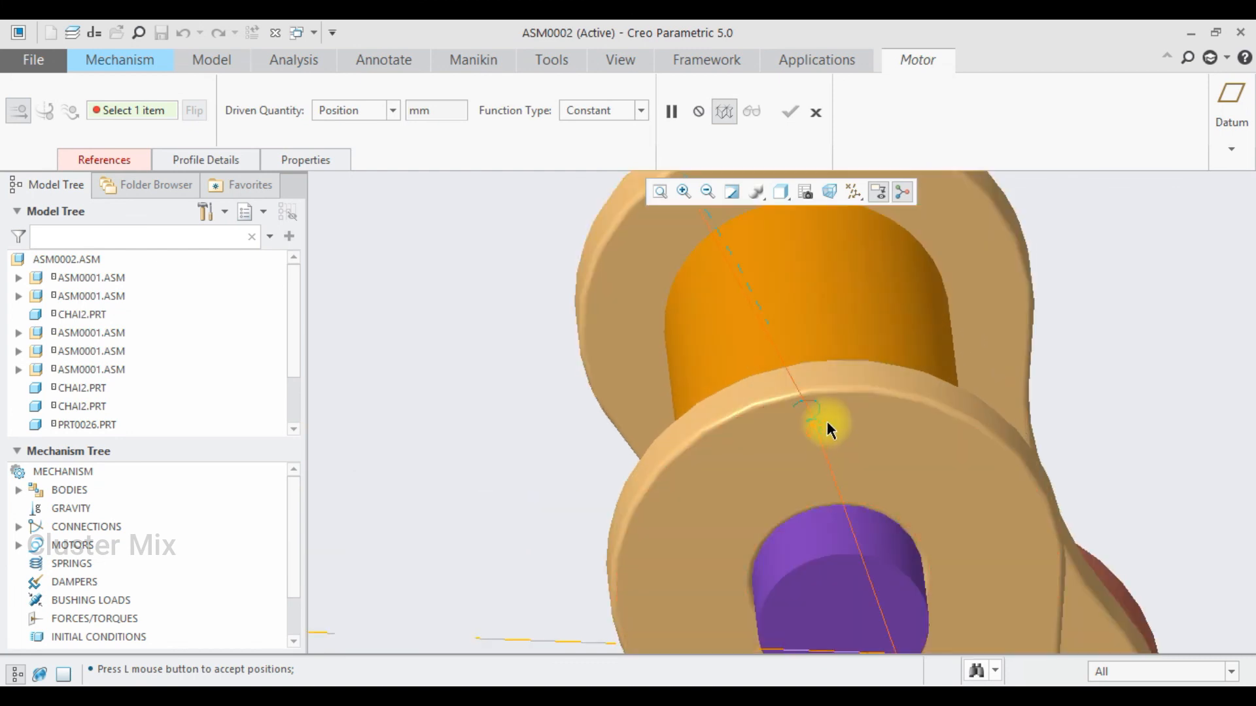
{"action": "scroll", "coordinate": [825, 425], "scroll_direction": "up", "scroll_amount": 3}
{"action": "left_click", "coordinate": [818, 443]}
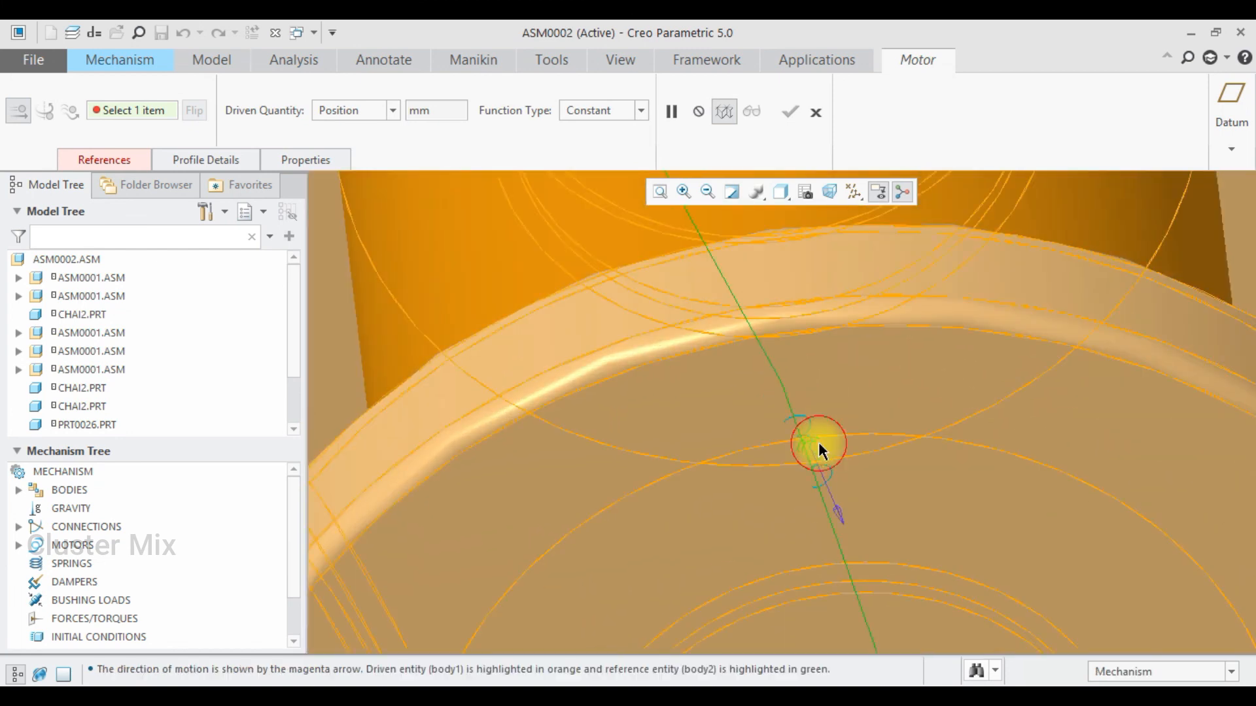
{"action": "scroll", "coordinate": [819, 442], "scroll_direction": "down", "scroll_amount": 6}
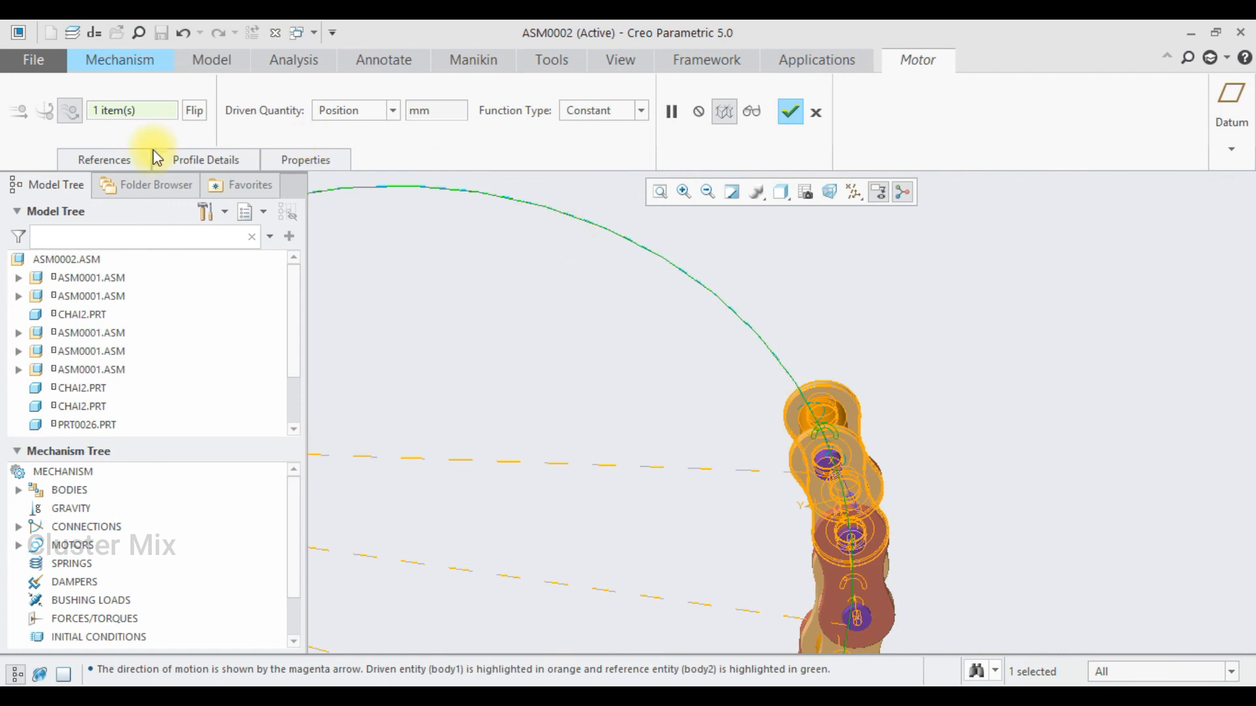
Set the servo motor's driven quantity to Velocity with a constant value of 20 mm/sec.
{"action": "left_click", "coordinate": [189, 160]}
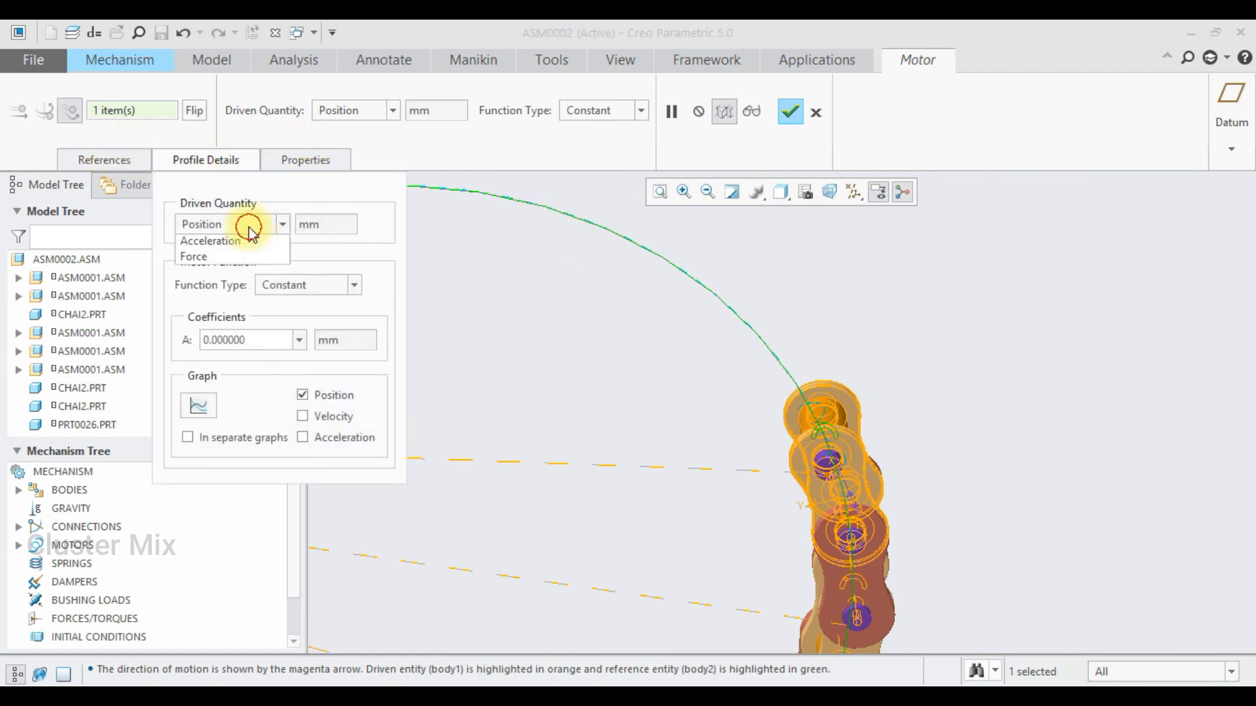
{"action": "left_click", "coordinate": [246, 261]}
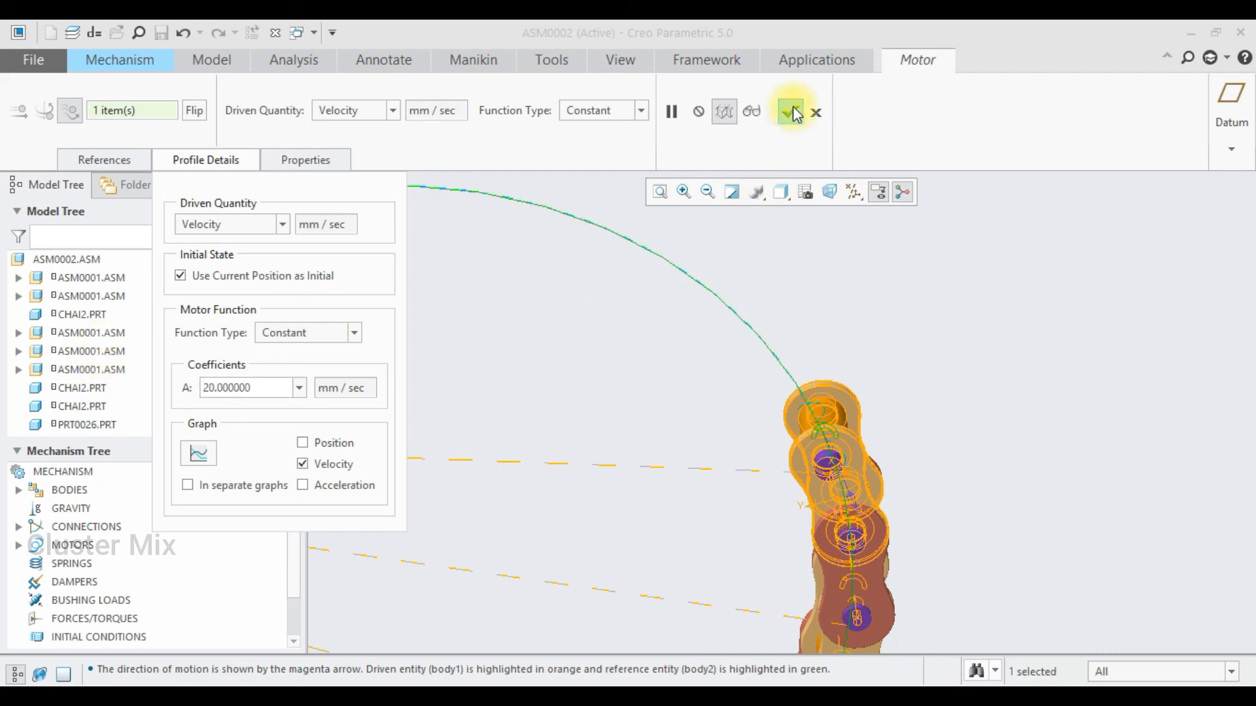
Accept the velocity servo motor definition on the chain's slot connection.
{"action": "left_click", "coordinate": [791, 112]}
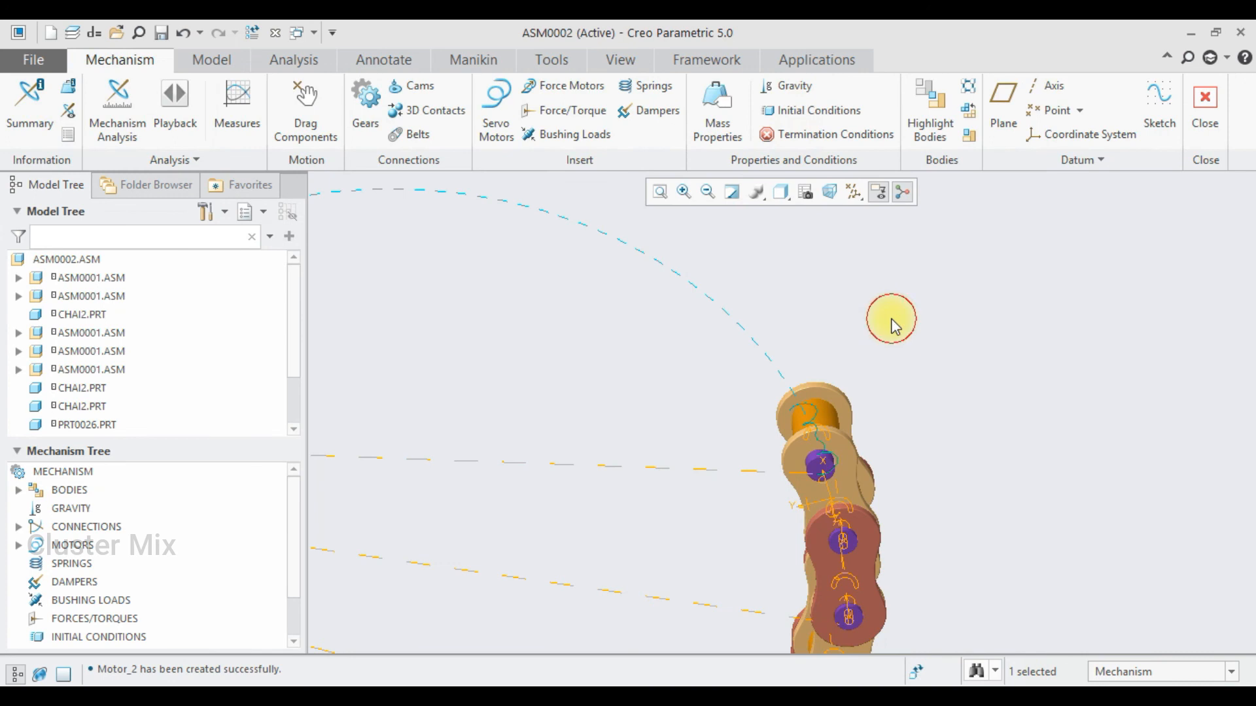
{"action": "scroll", "coordinate": [891, 325], "scroll_direction": "down", "scroll_amount": 5}
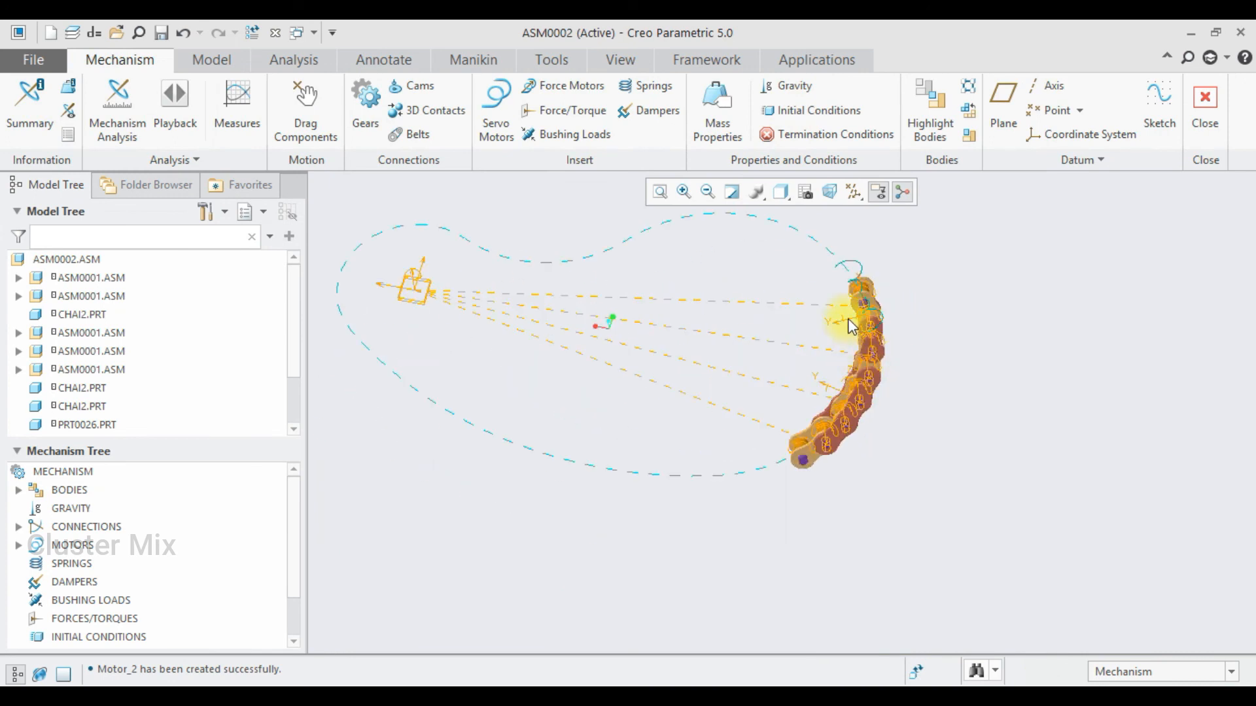
{"action": "scroll", "coordinate": [894, 362], "scroll_direction": "down", "scroll_amount": 3}
{"action": "scroll", "coordinate": [879, 322], "scroll_direction": "up", "scroll_amount": 5}
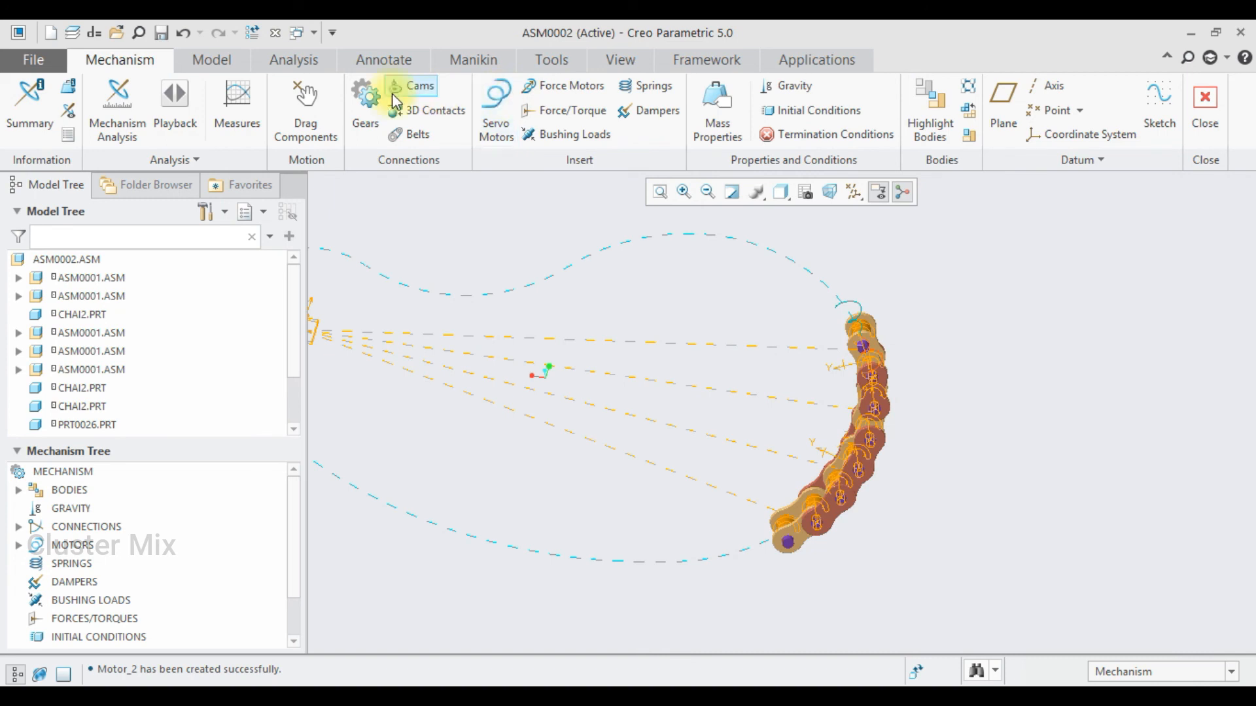
{"action": "left_click", "coordinate": [109, 109]}
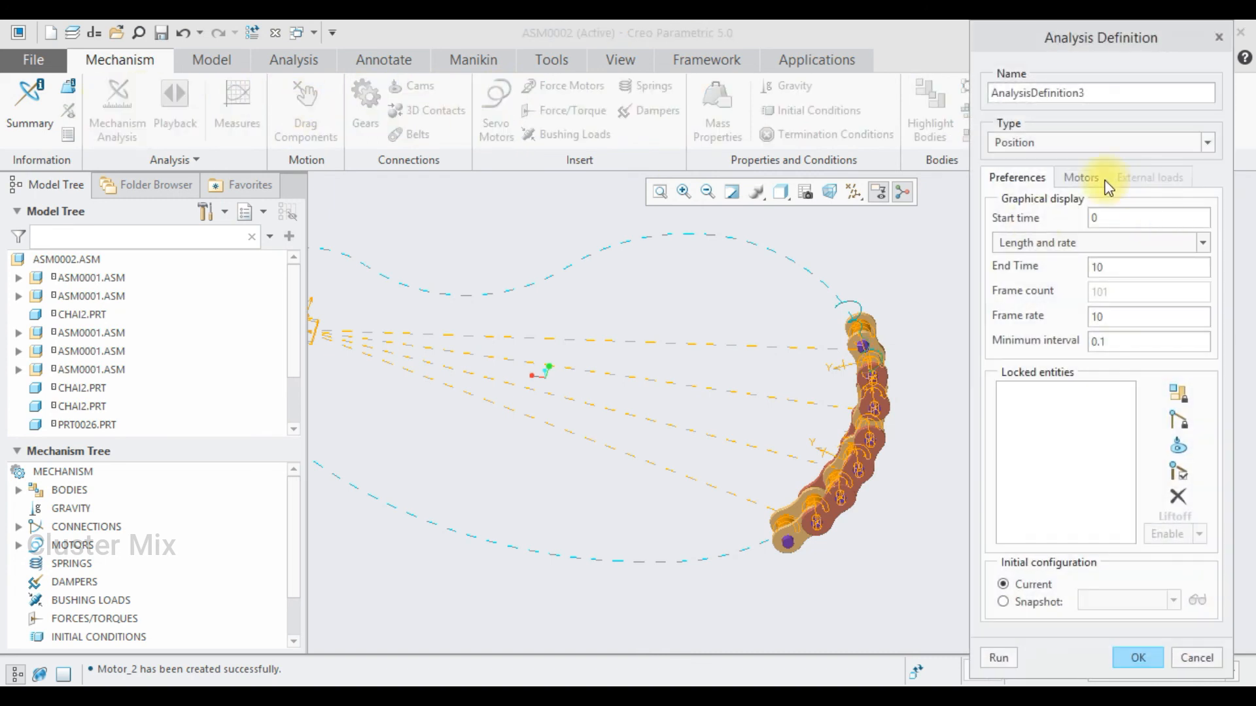
{"action": "left_click", "coordinate": [1082, 140]}
{"action": "left_click", "coordinate": [1061, 175]}
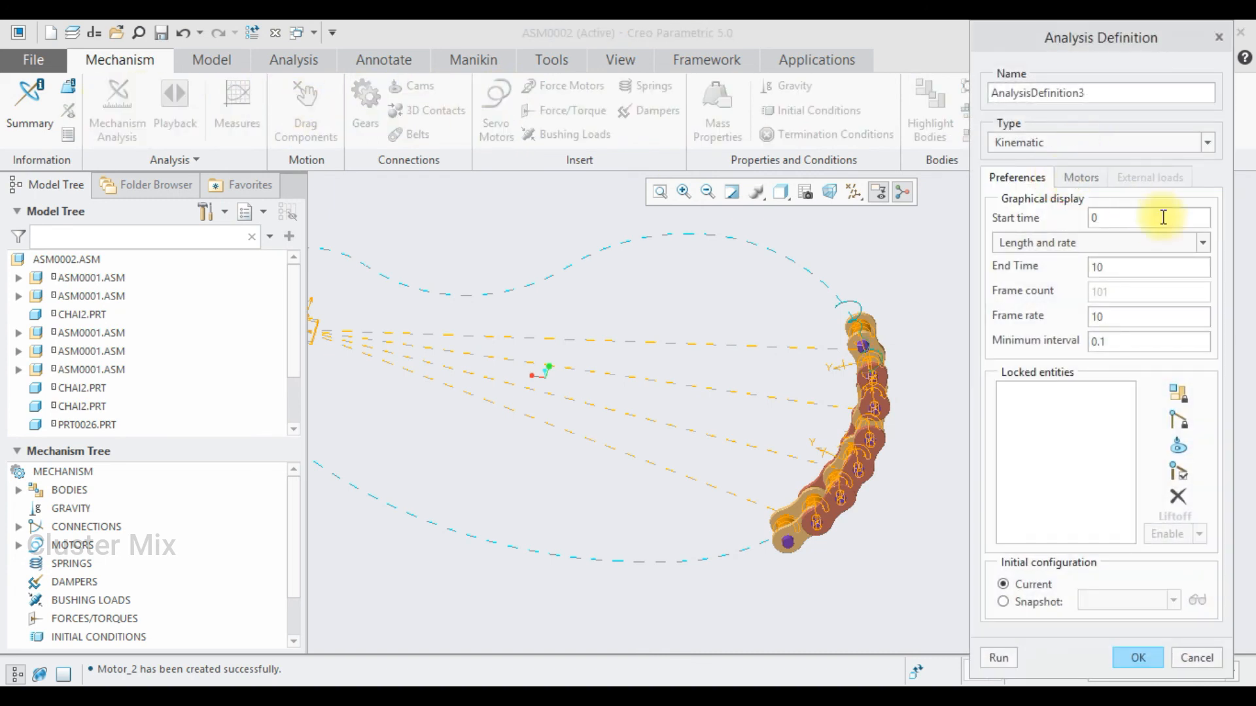
{"action": "left_click", "coordinate": [1080, 179]}
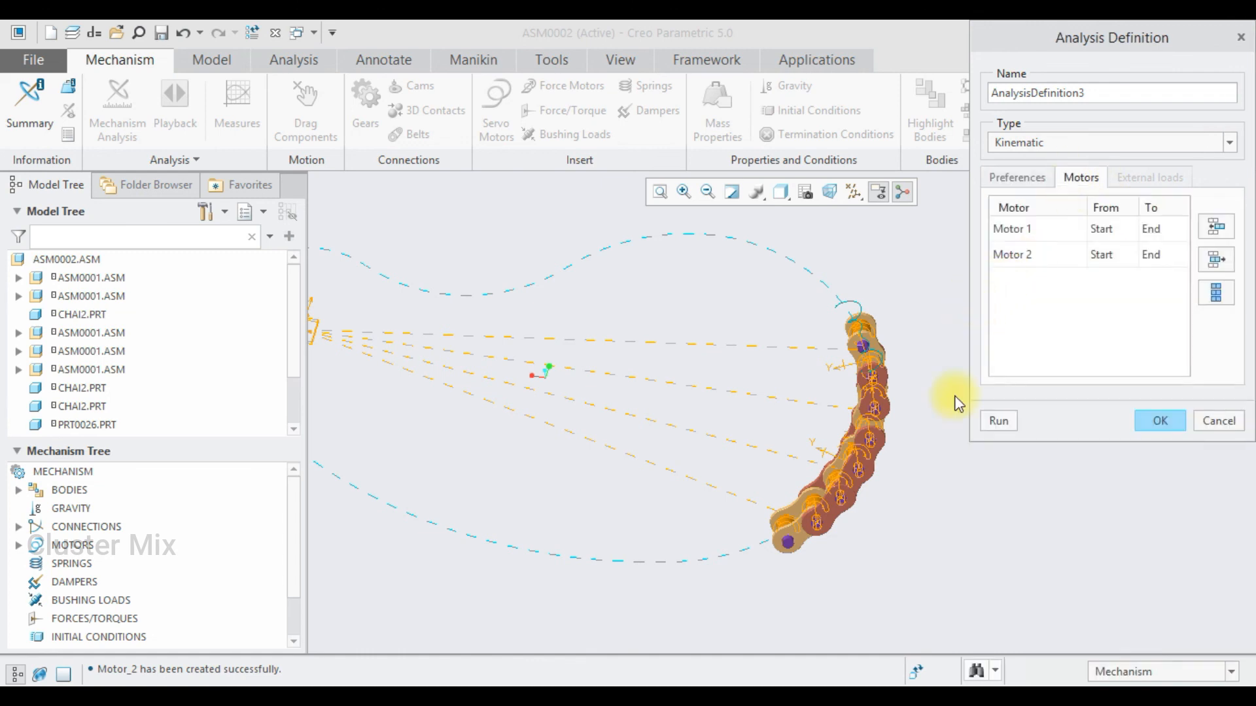
{"action": "left_click", "coordinate": [63, 676]}
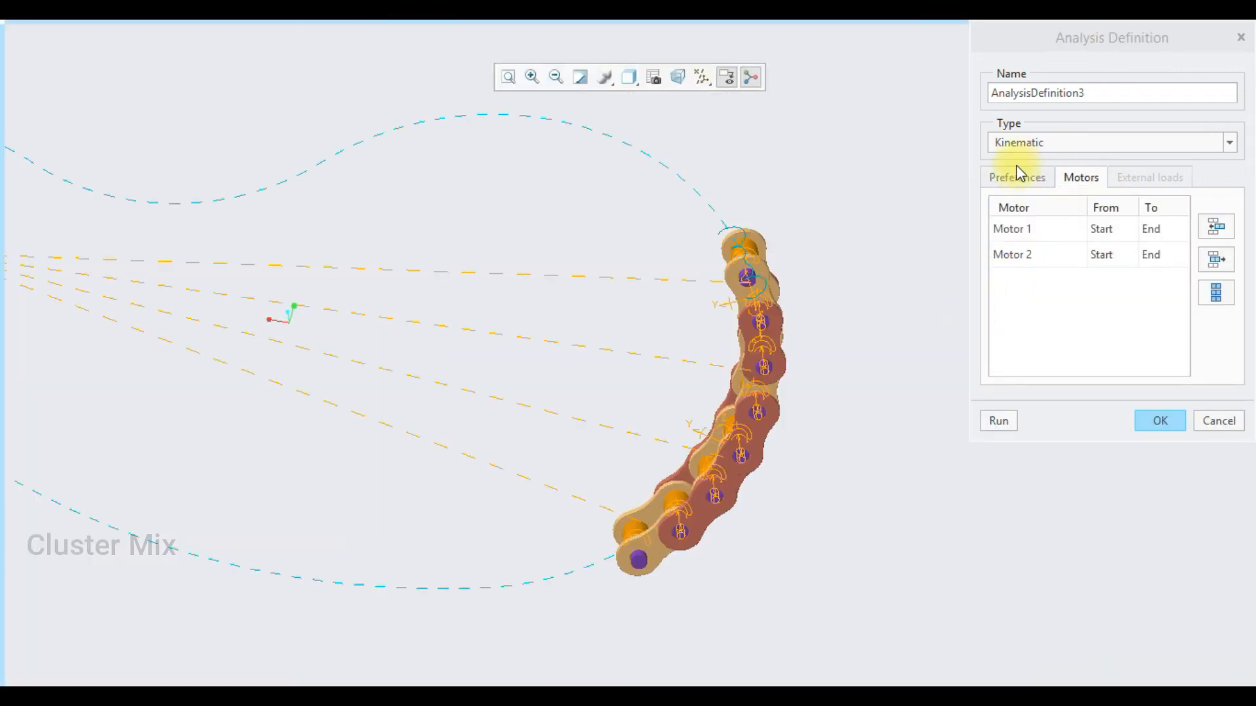
{"action": "left_click", "coordinate": [1015, 177]}
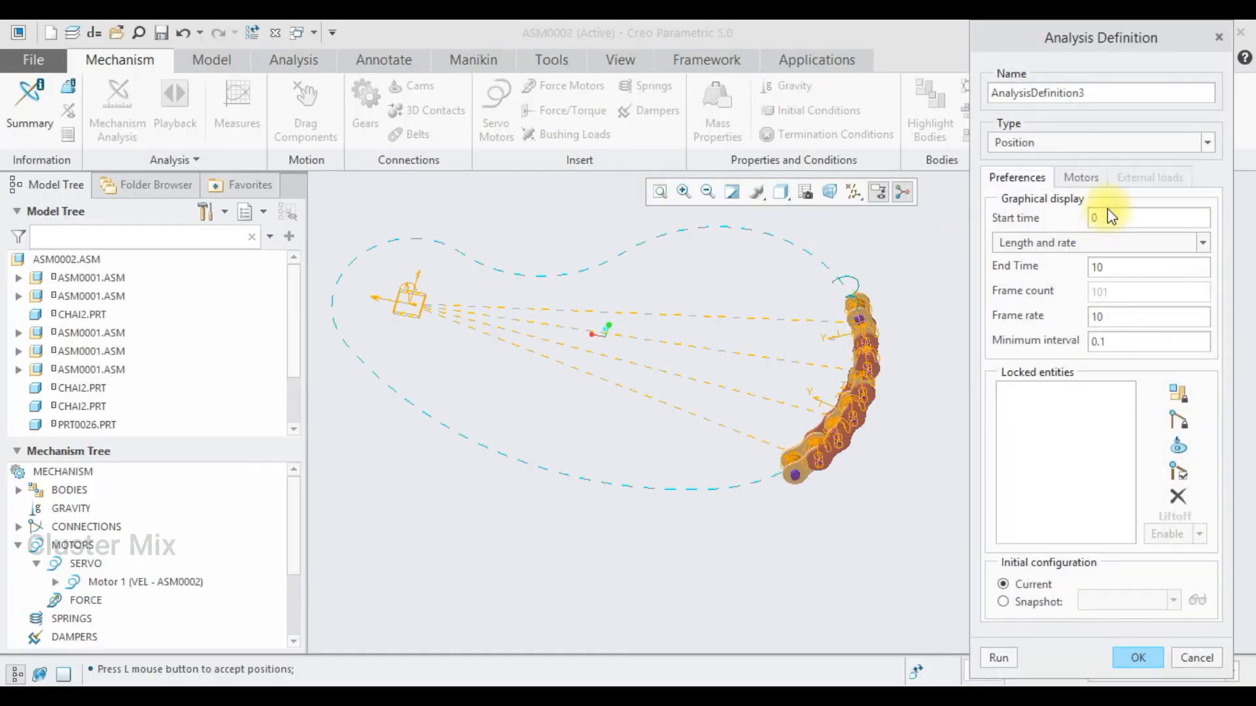
Set the new mechanism analysis to Kinematic with an end time of 100, and run it with the graphics area maximized.
{"action": "left_click", "coordinate": [1052, 143]}
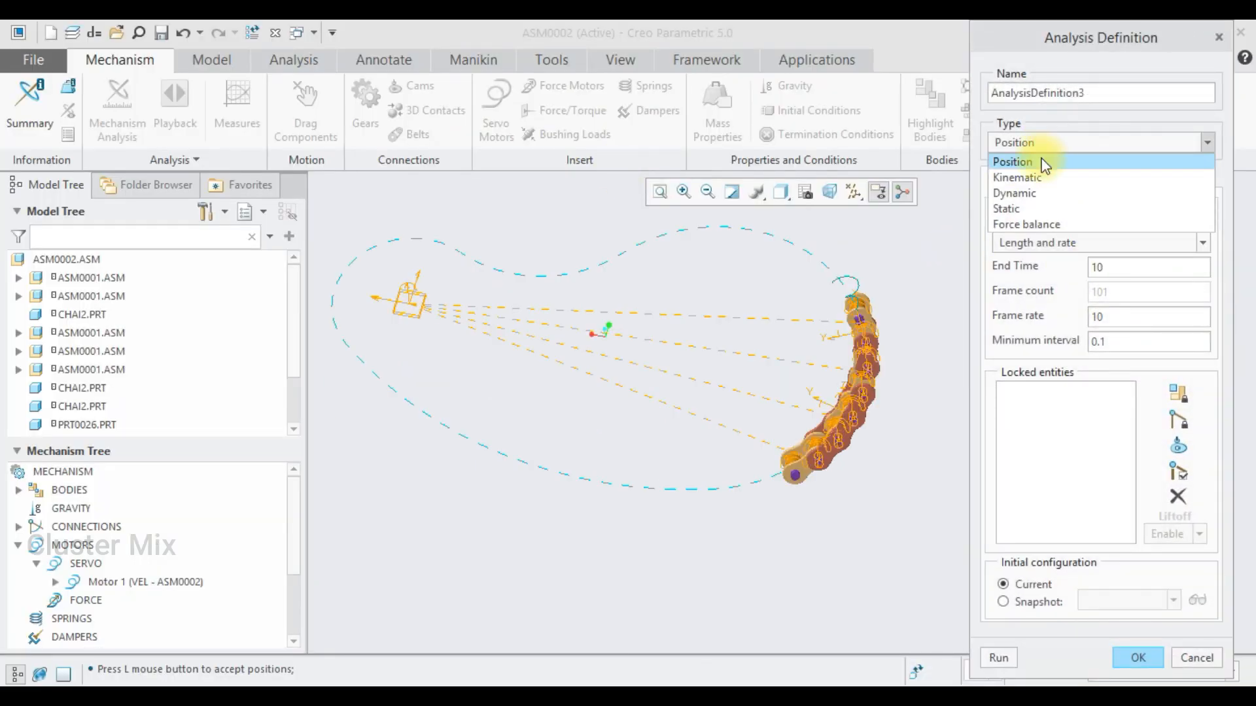
{"action": "left_click", "coordinate": [1019, 174]}
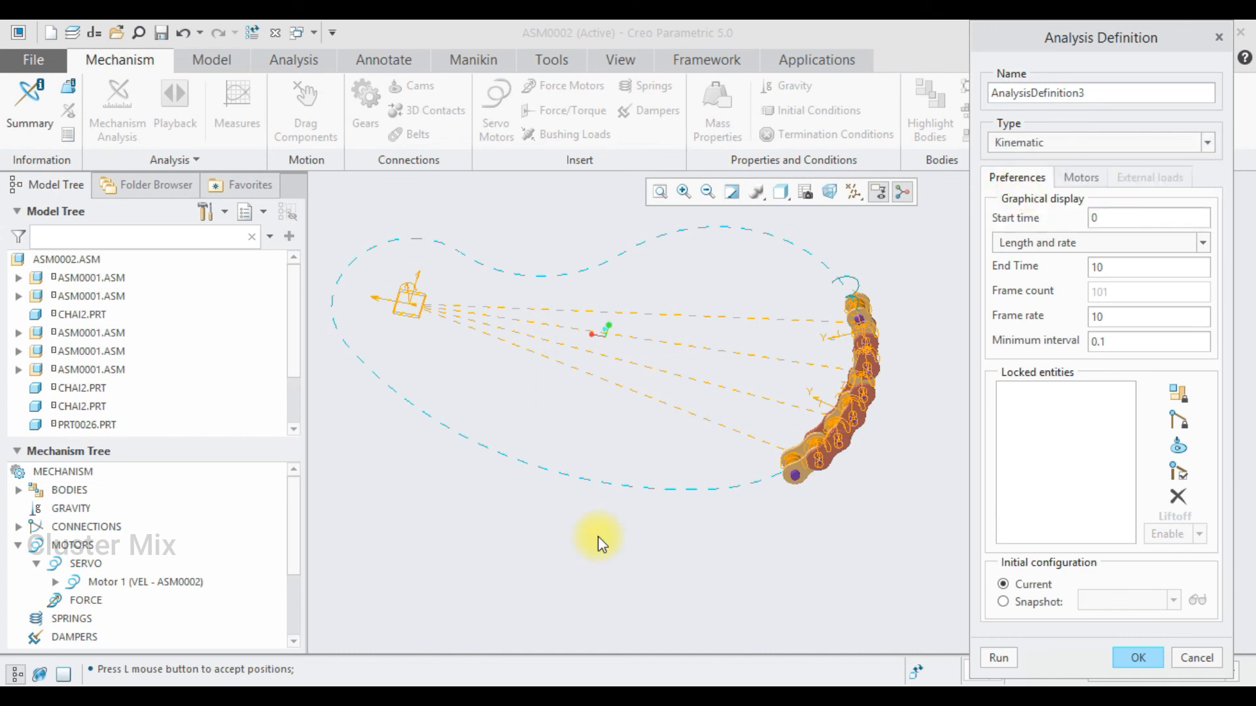
{"action": "left_click", "coordinate": [68, 673]}
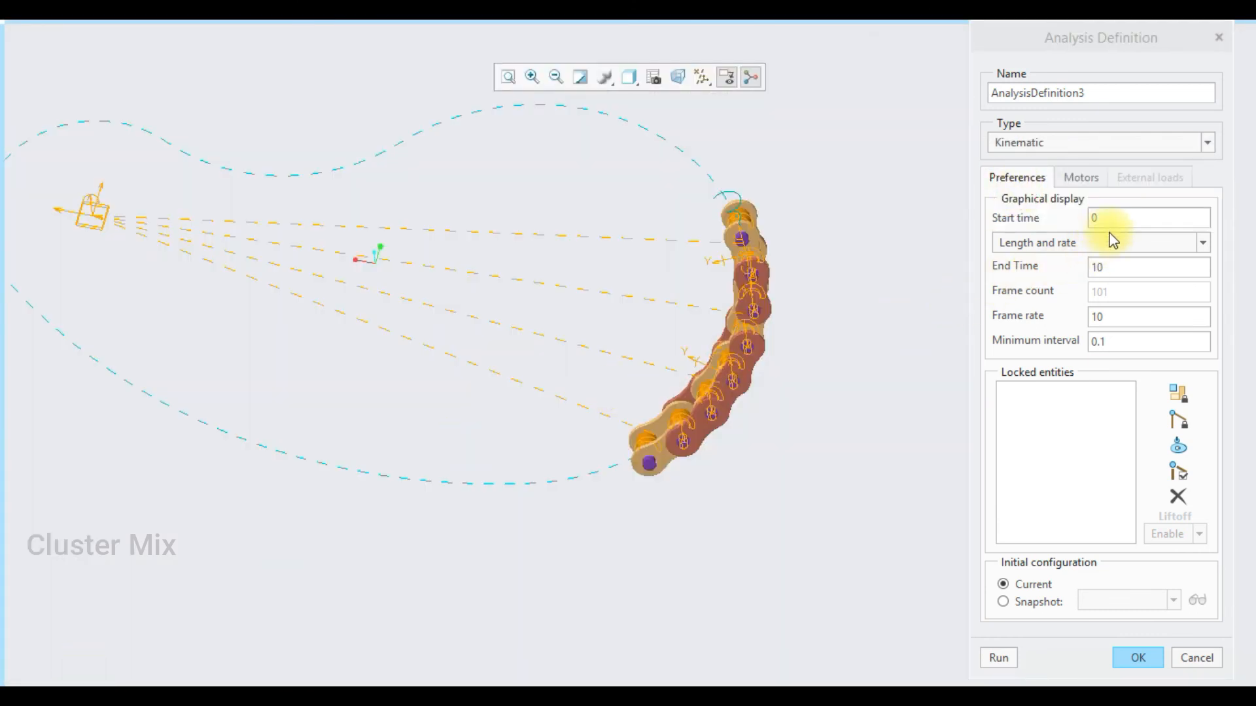
{"action": "left_click", "coordinate": [1105, 271]}
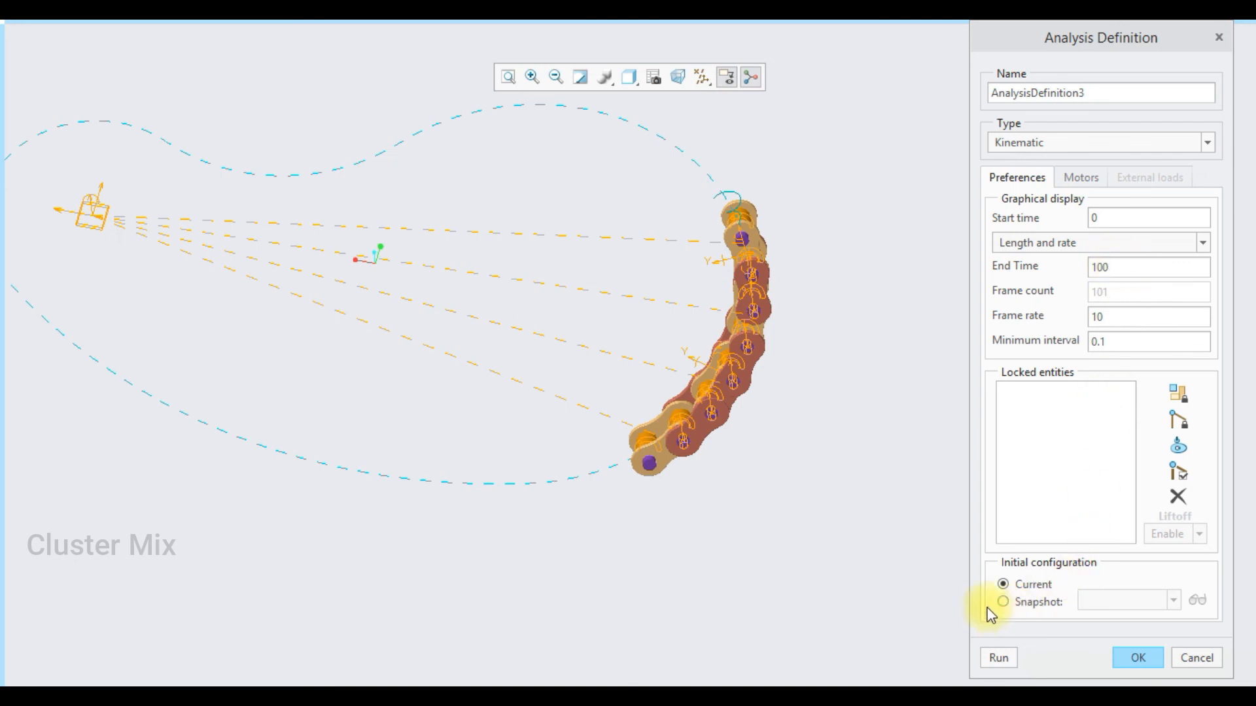
{"action": "left_click", "coordinate": [988, 660]}
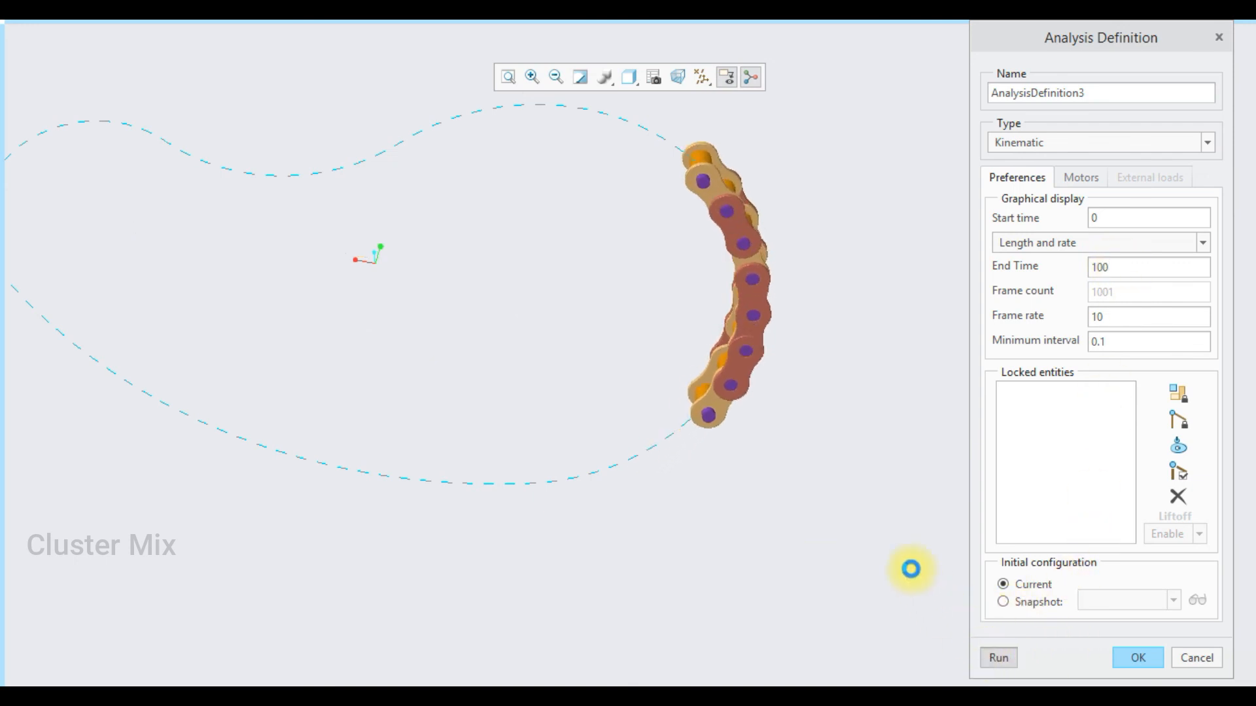